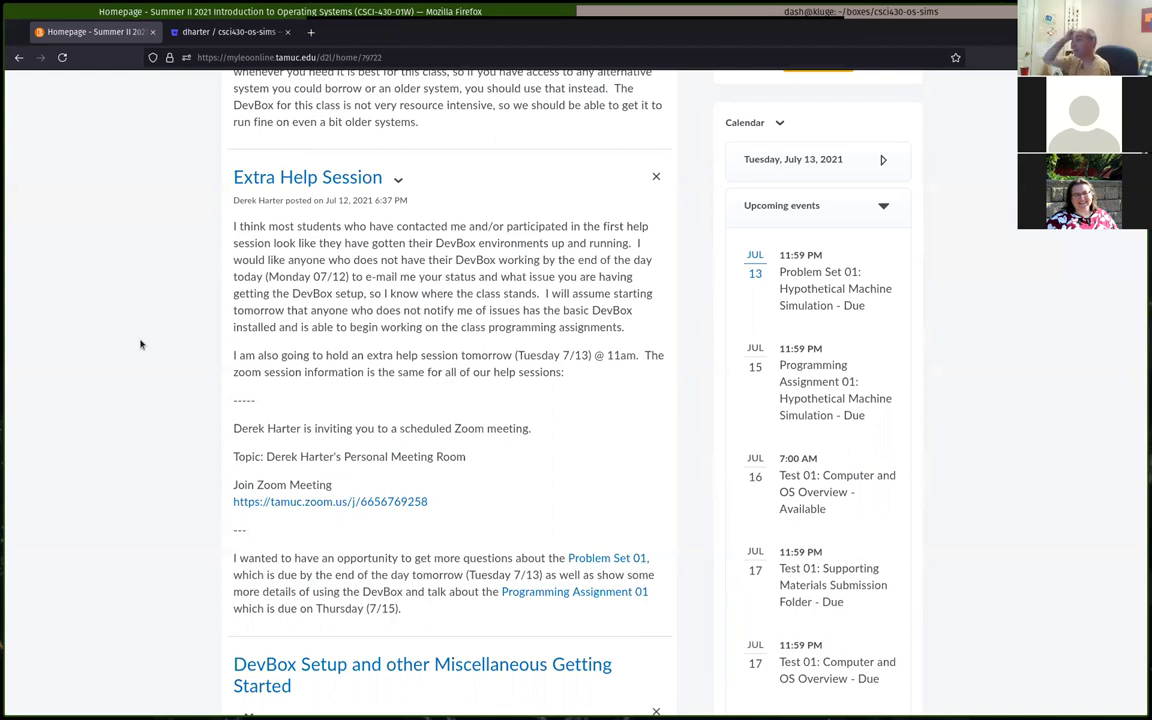
Skim the Extra Help Session and DevBox Setup announcements, and open the course's content area
scroll(140, 345, down, 3)
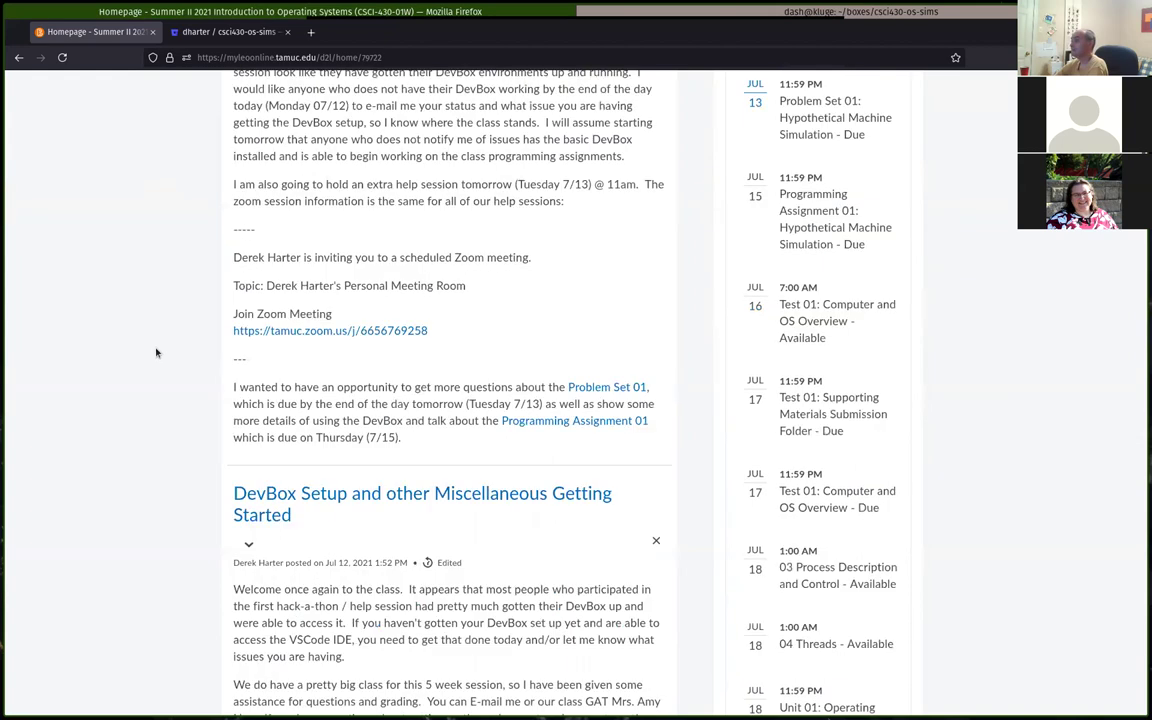
scroll(156, 352, down, 5)
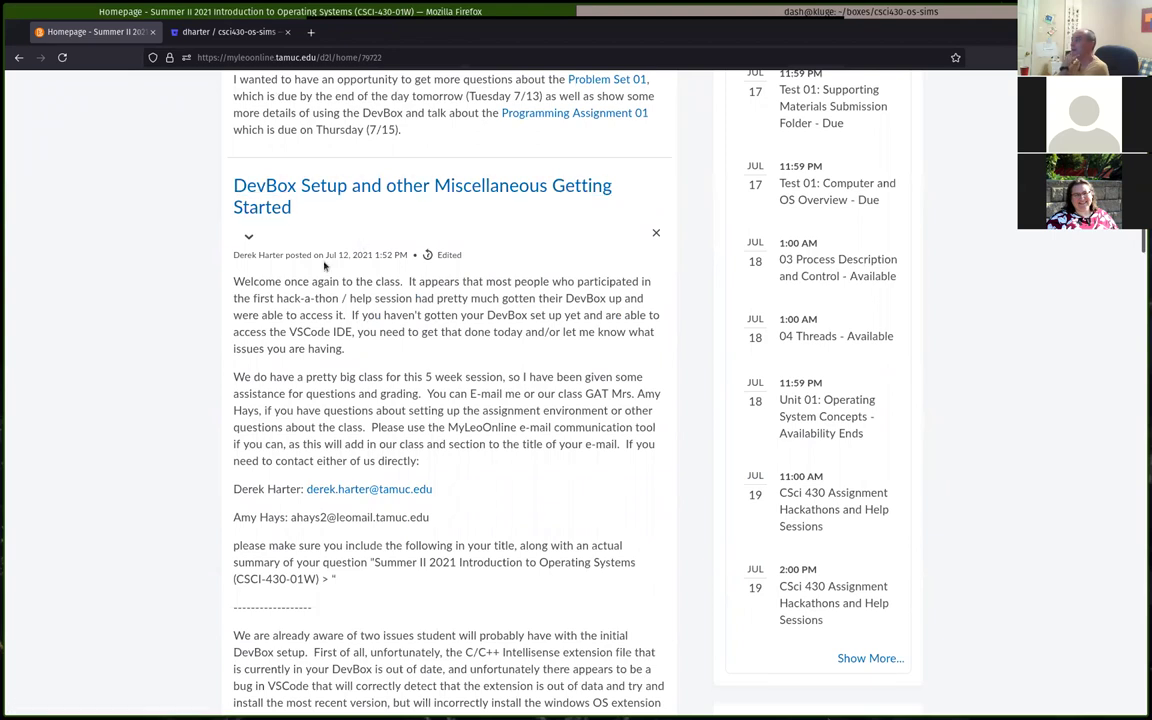
scroll(341, 376, up, 10)
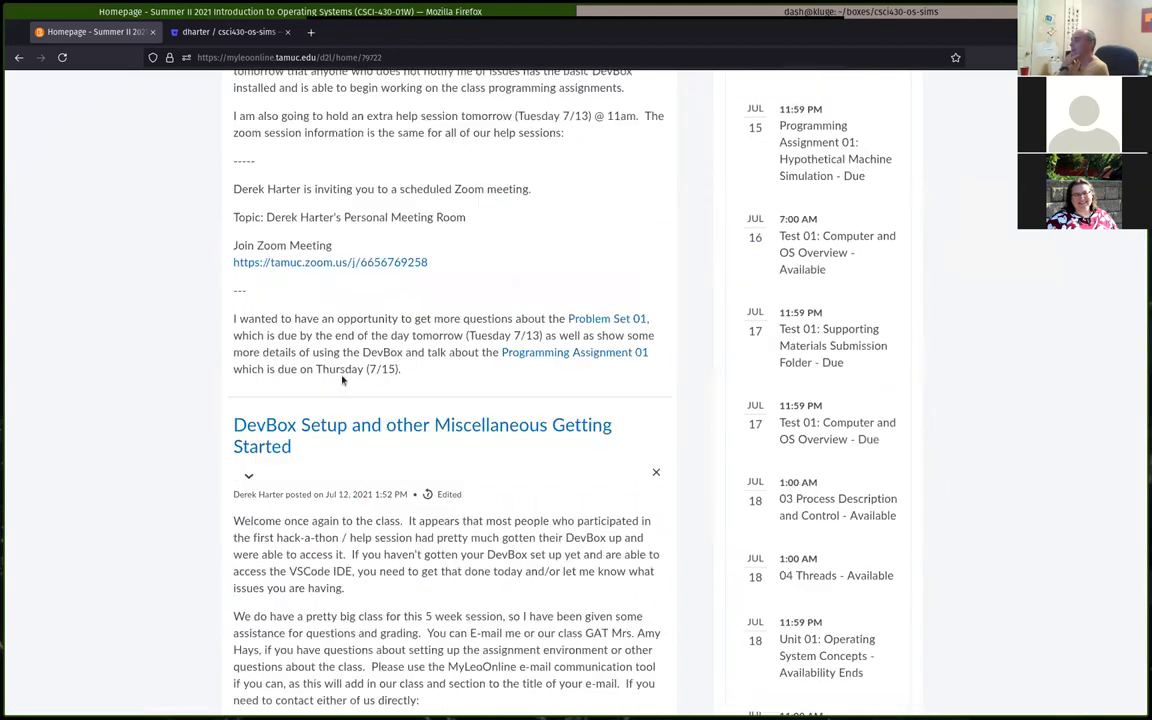
scroll(240, 145, up, 3)
click(243, 146)
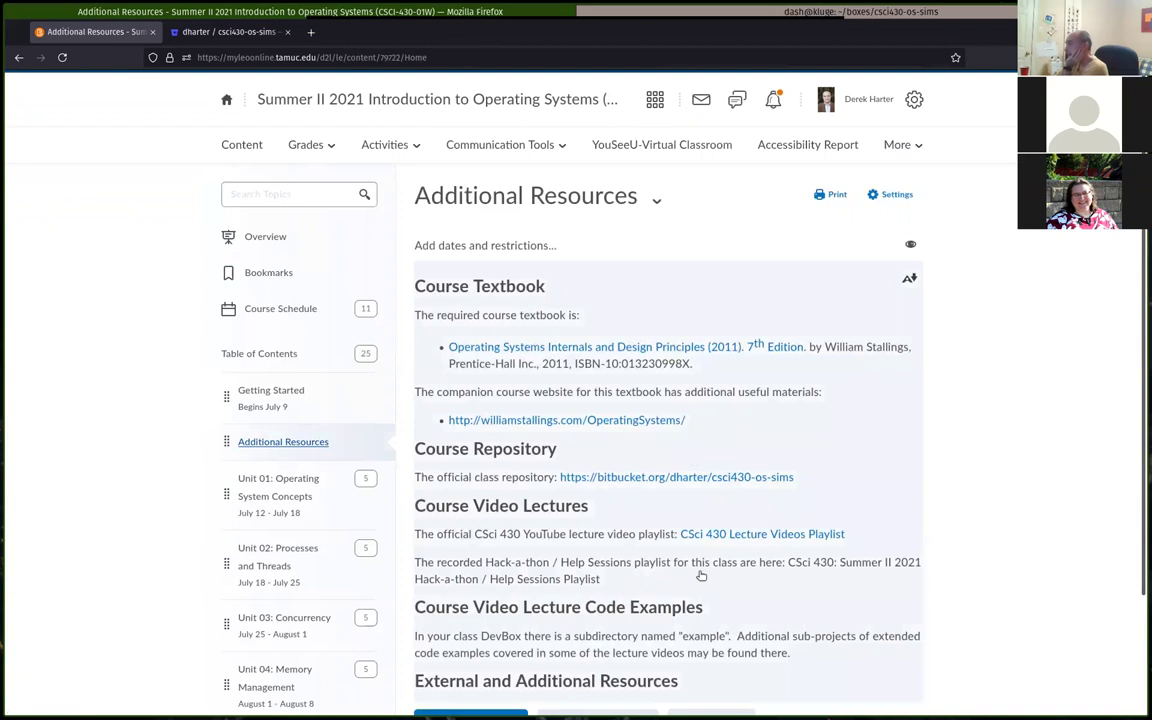
Open the CSci 430 Lecture Videos Playlist from the Additional Resources page in a new tab and view it
scroll(786, 382, down, 1)
scroll(786, 382, down, 3)
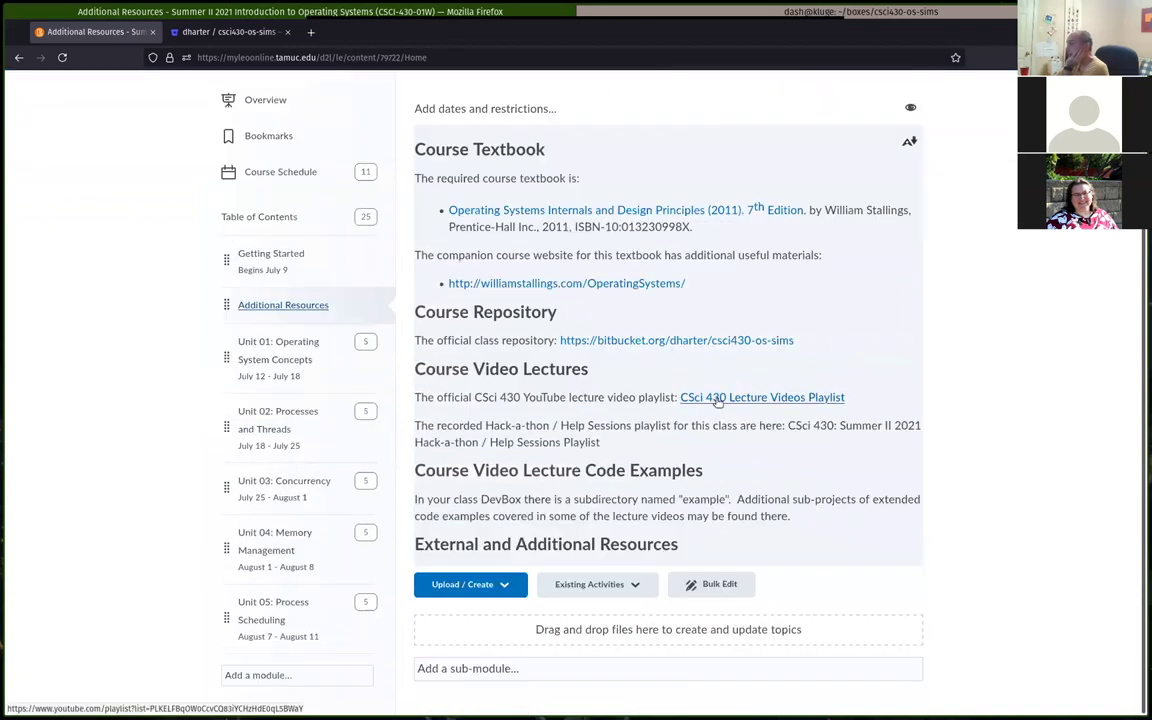
right_click(717, 400)
click(765, 408)
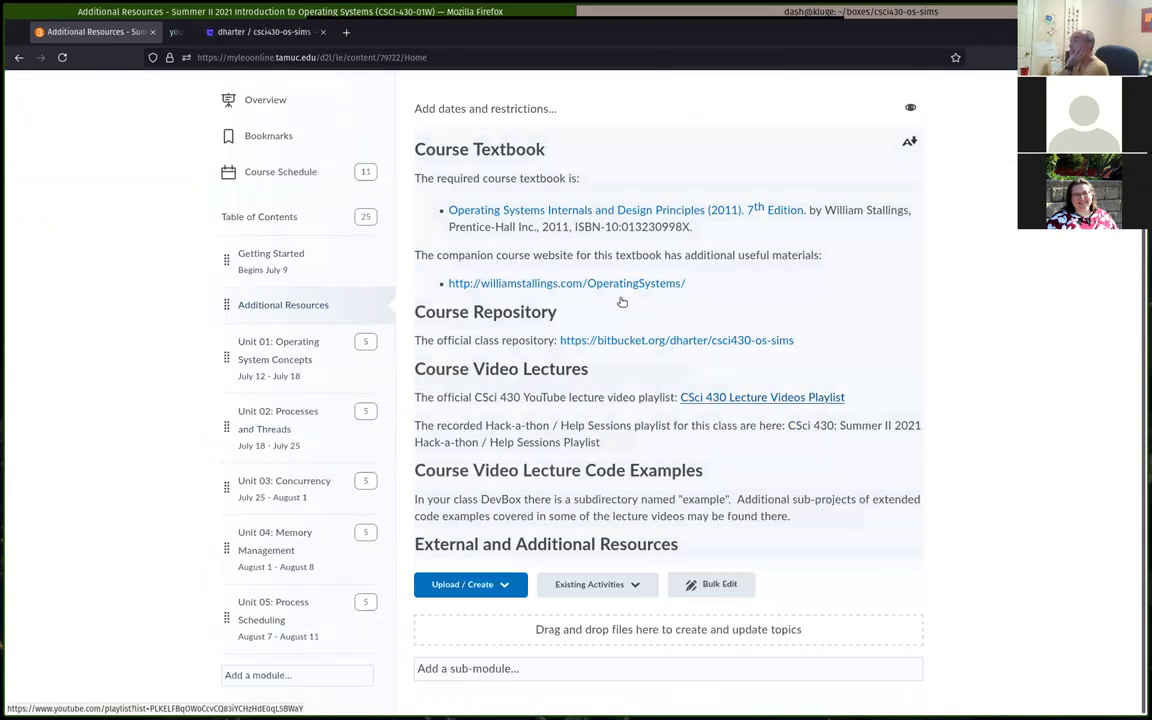
click(225, 31)
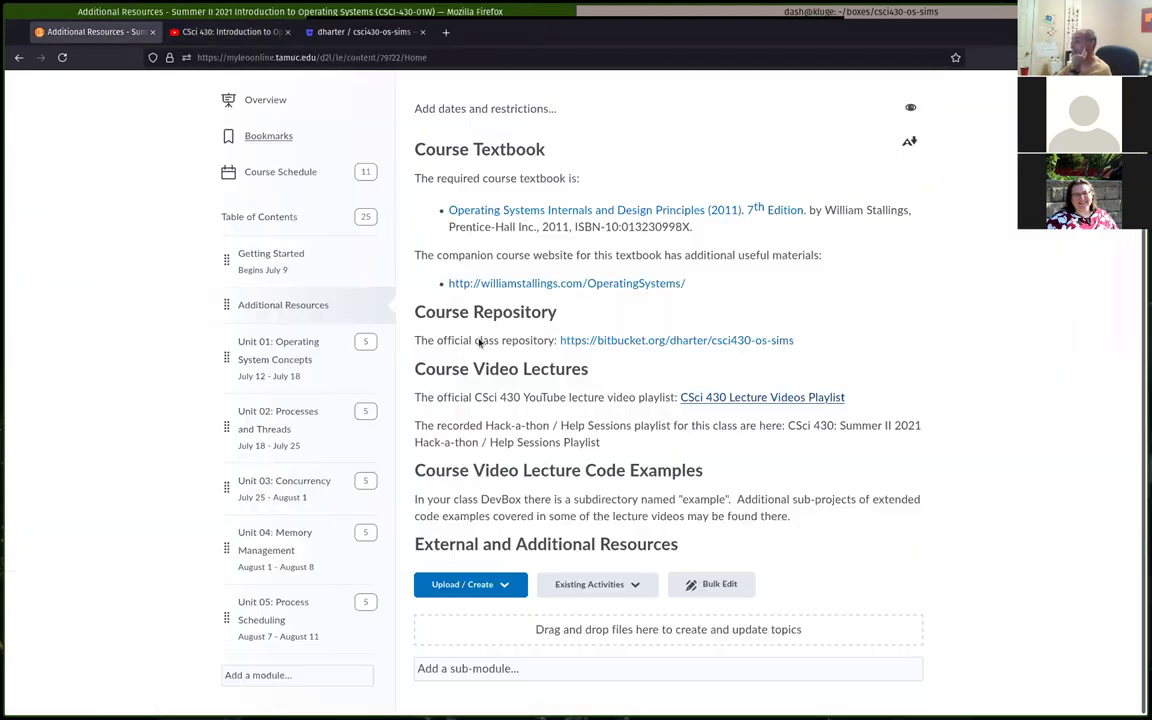
Return to the Additional Resources tab and go back to the Summer II 2021 Introduction to Operating Systems homepage
click(93, 33)
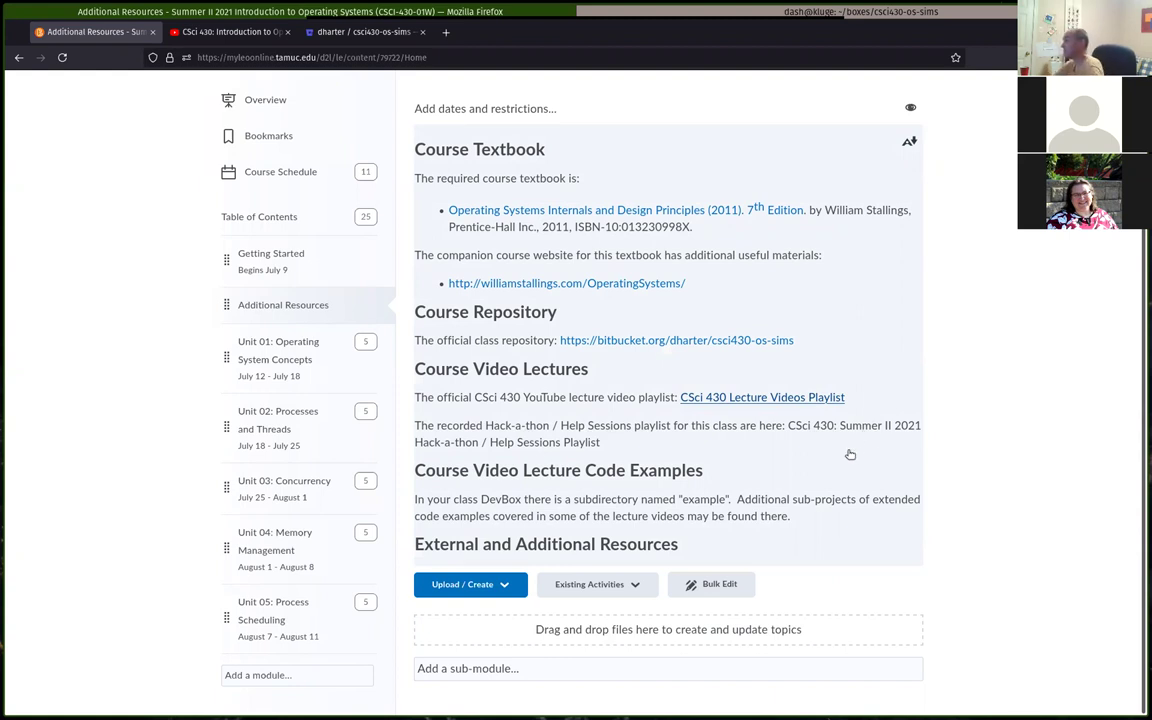
scroll(489, 343, up, 3)
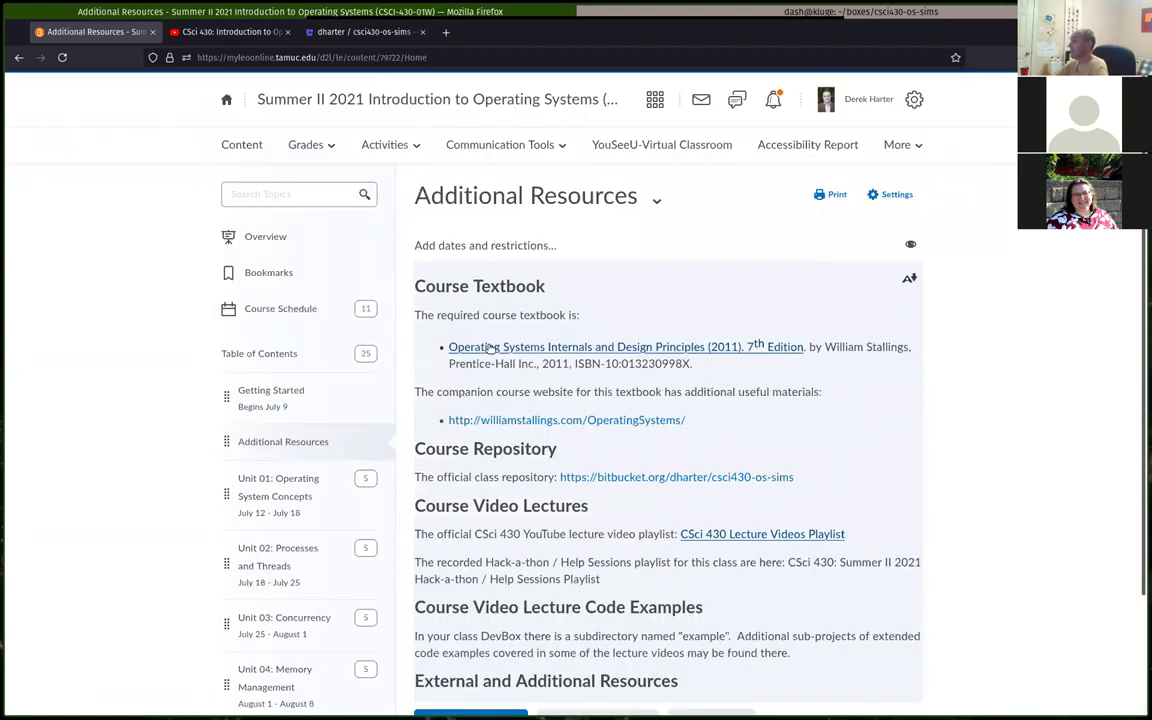
click(268, 95)
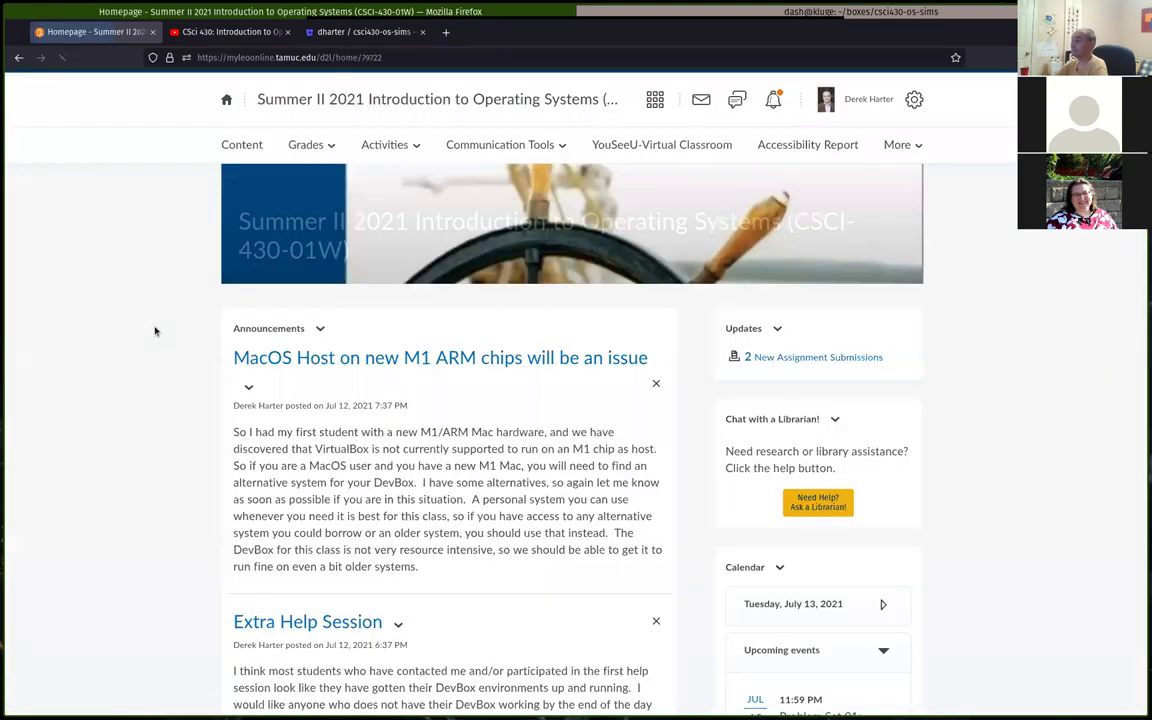
Review the DevBox Setup and other Miscellaneous Getting Started announcement, including the Intellisense extension and build shortcut issues
scroll(165, 322, down, 8)
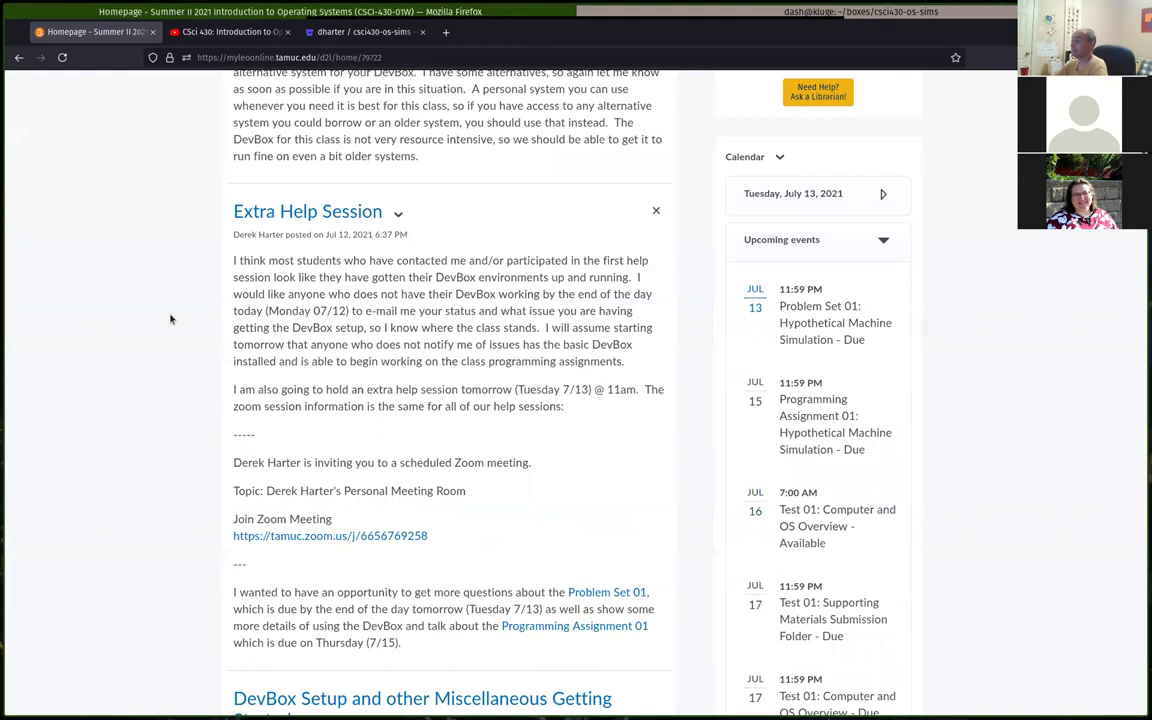
scroll(170, 319, down, 4)
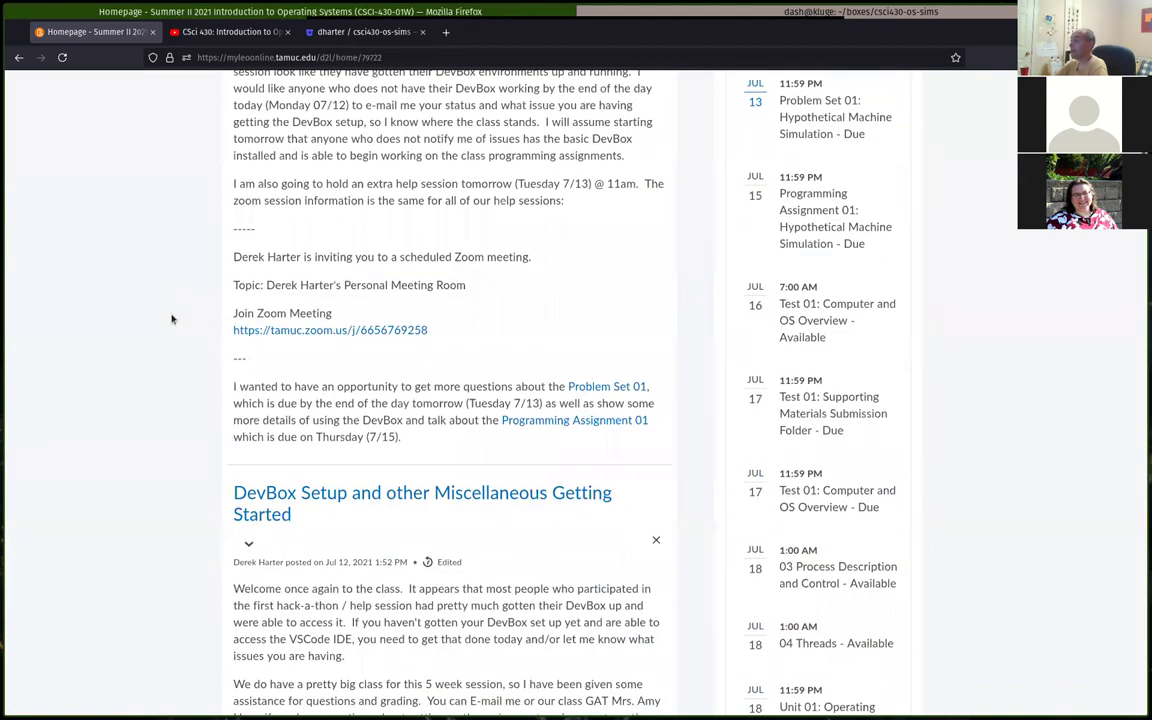
scroll(172, 319, down, 11)
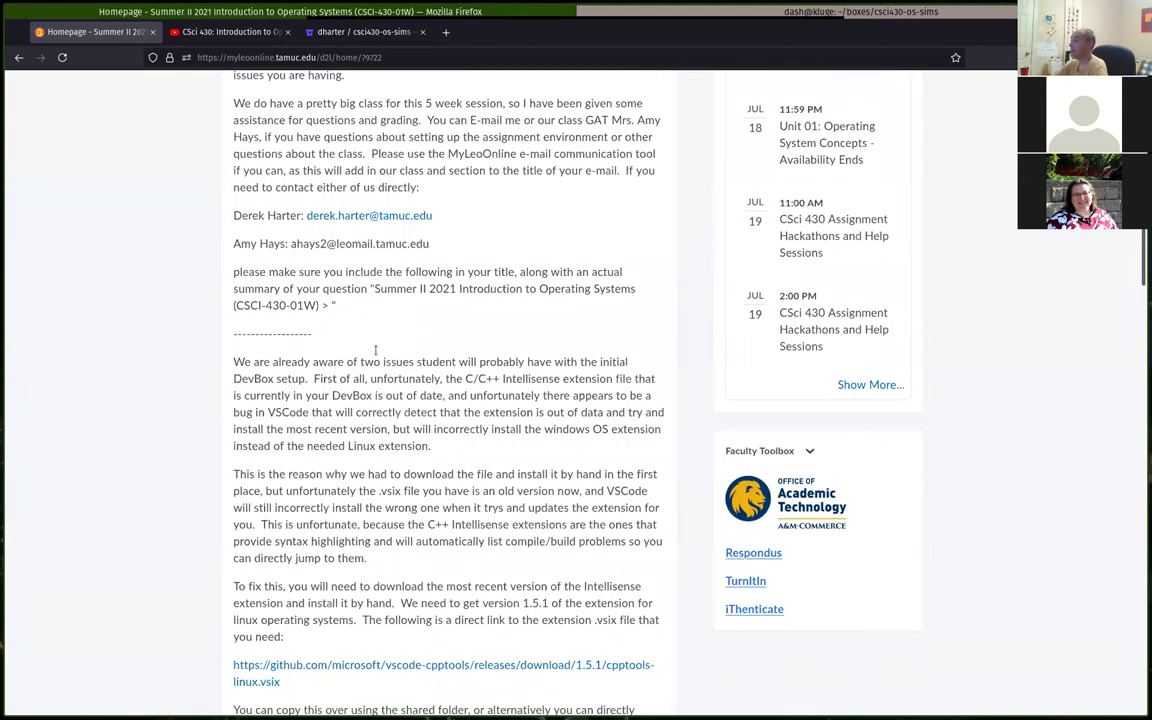
scroll(376, 350, down, 3)
scroll(387, 477, down, 8)
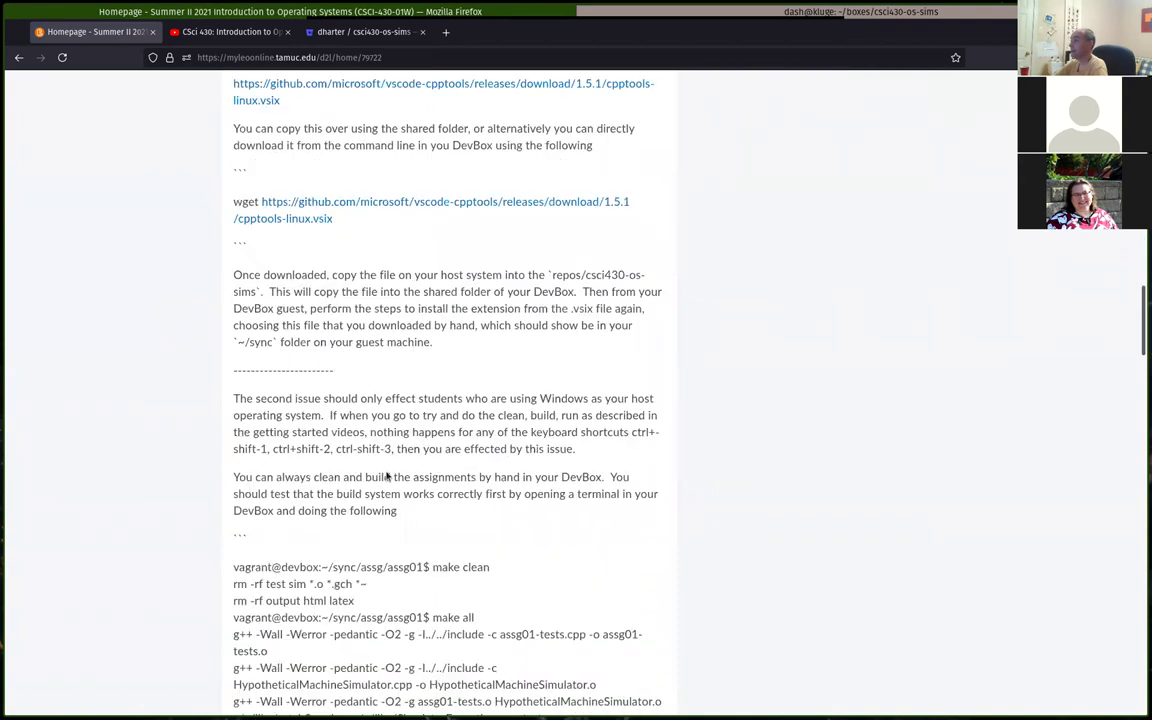
scroll(390, 518, up, 10)
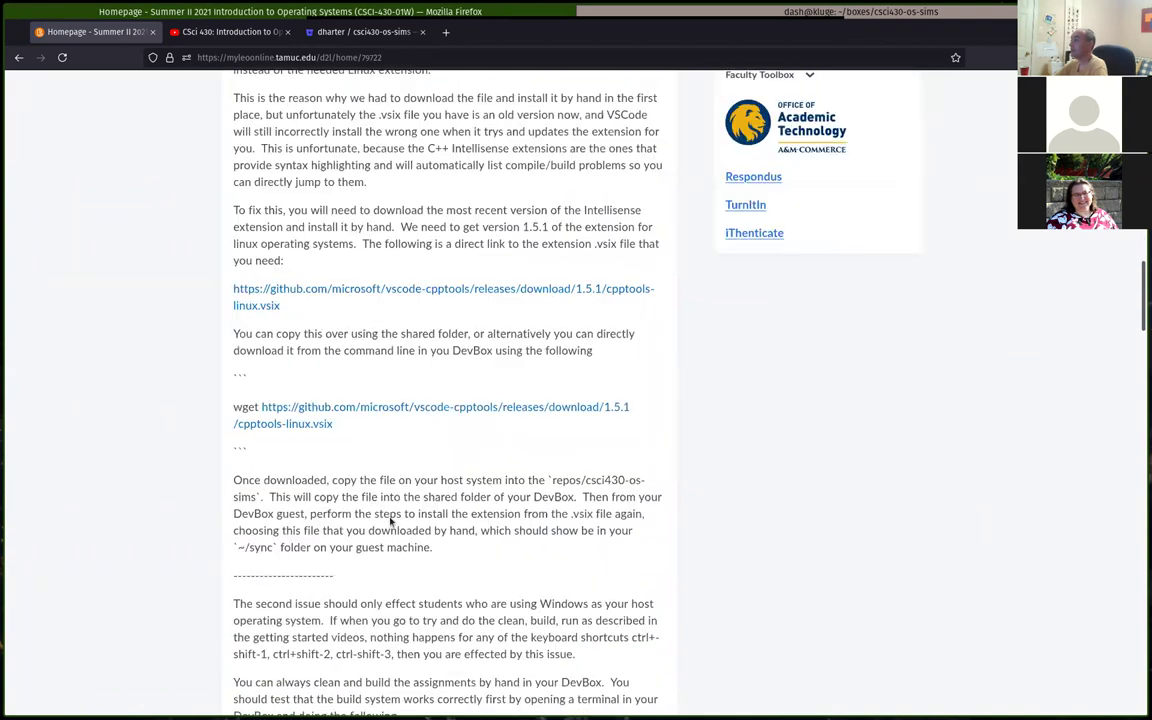
scroll(404, 380, up, 7)
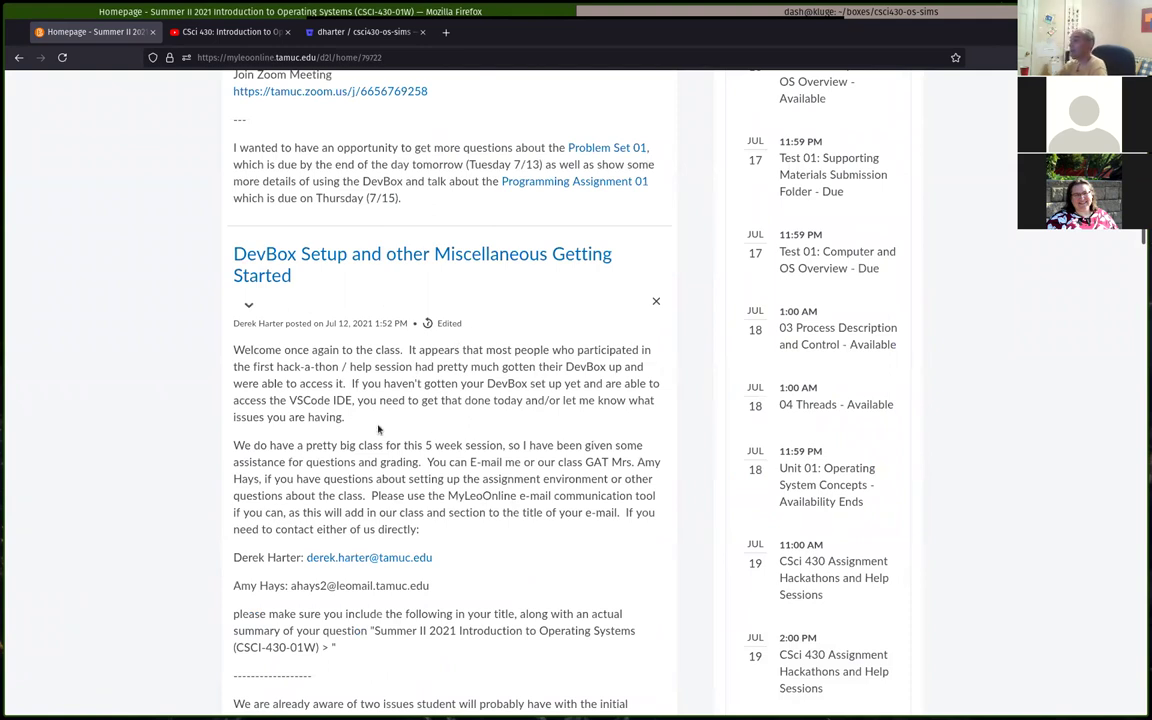
scroll(378, 429, down, 1)
scroll(380, 450, down, 1)
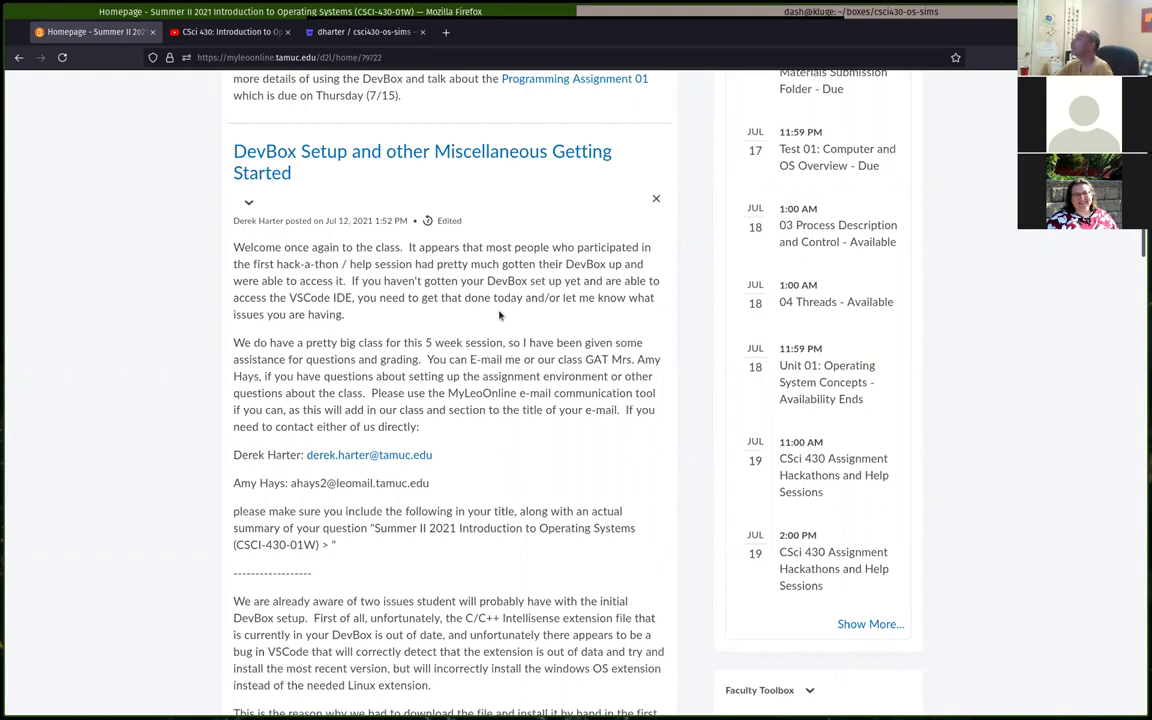
Switch to the terminal in the csci430-os-sims folder and shut down the DevBox with vagrant halt
click(723, 16)
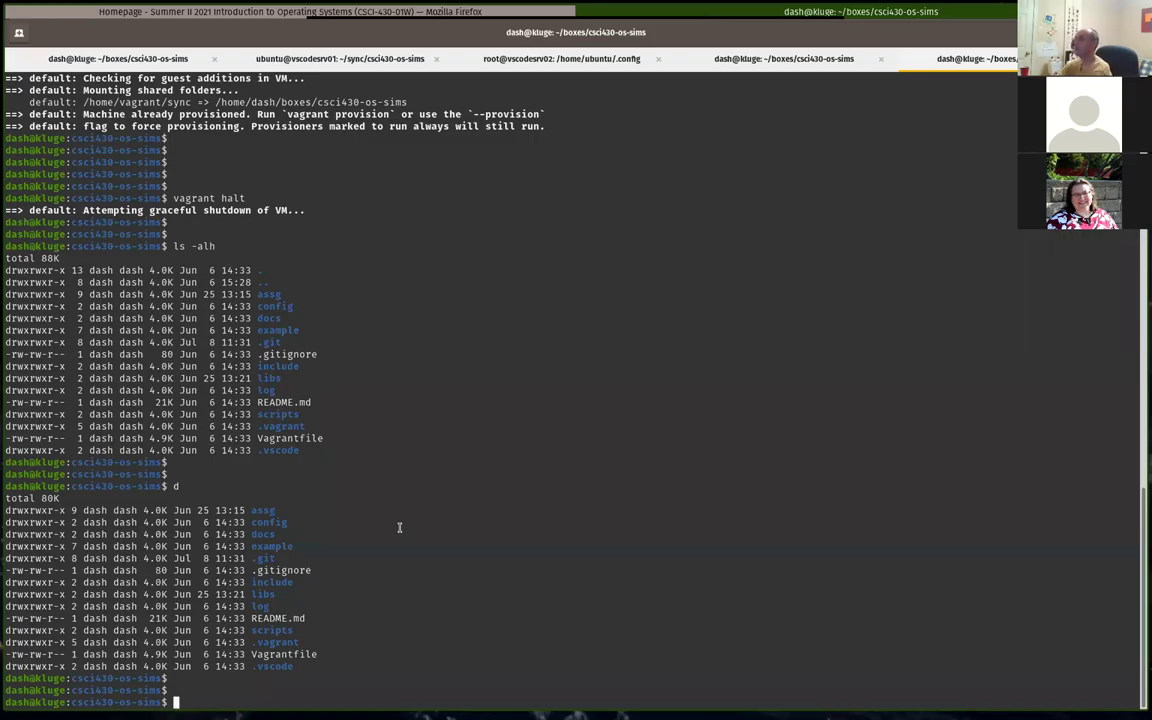
key(Return)
key(Return)
key(Return)
key(Return)
key(Return)
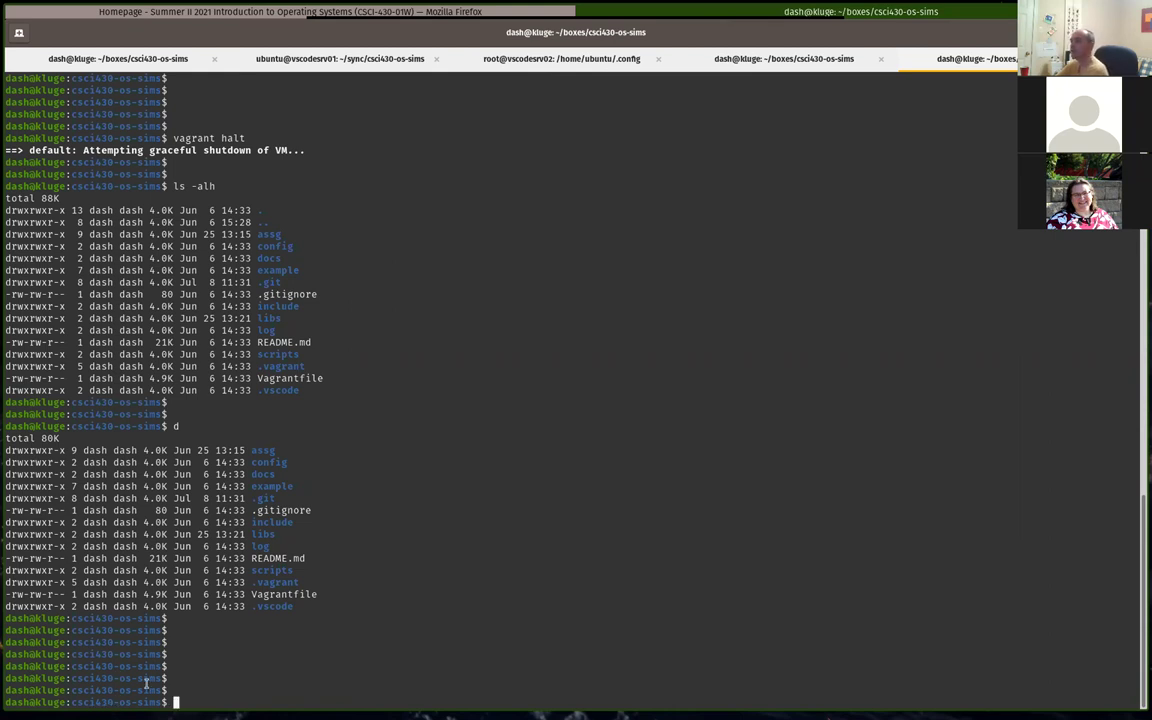
text(vagrant )
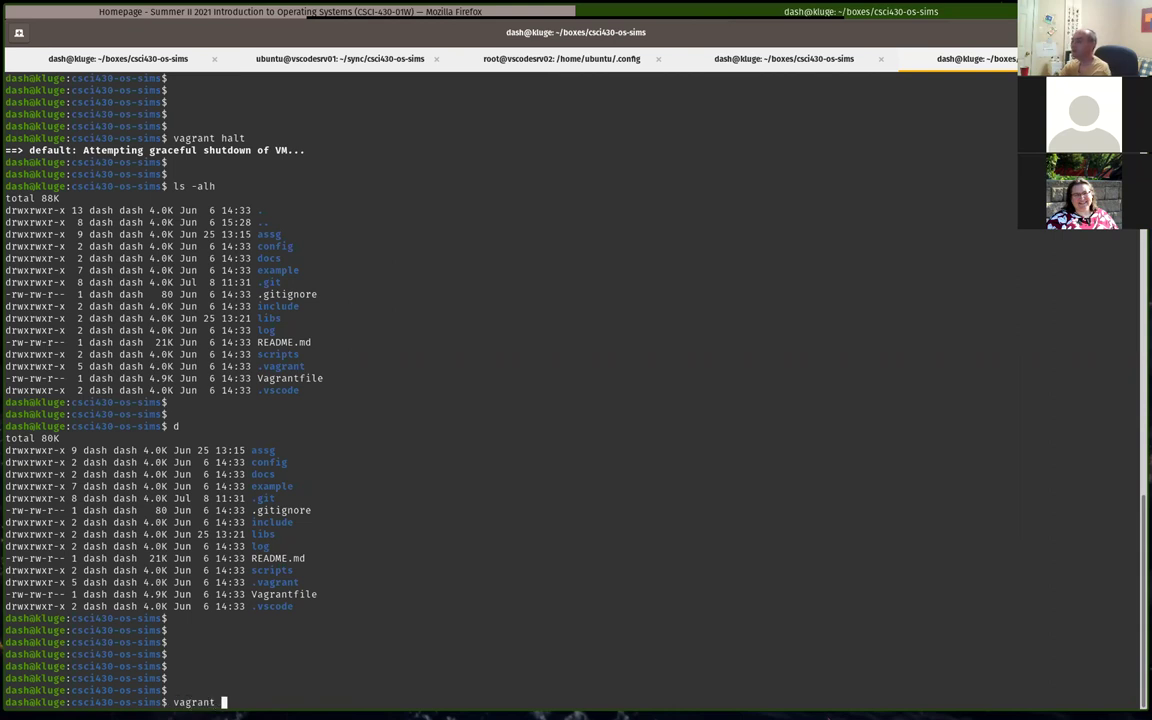
text(halt)
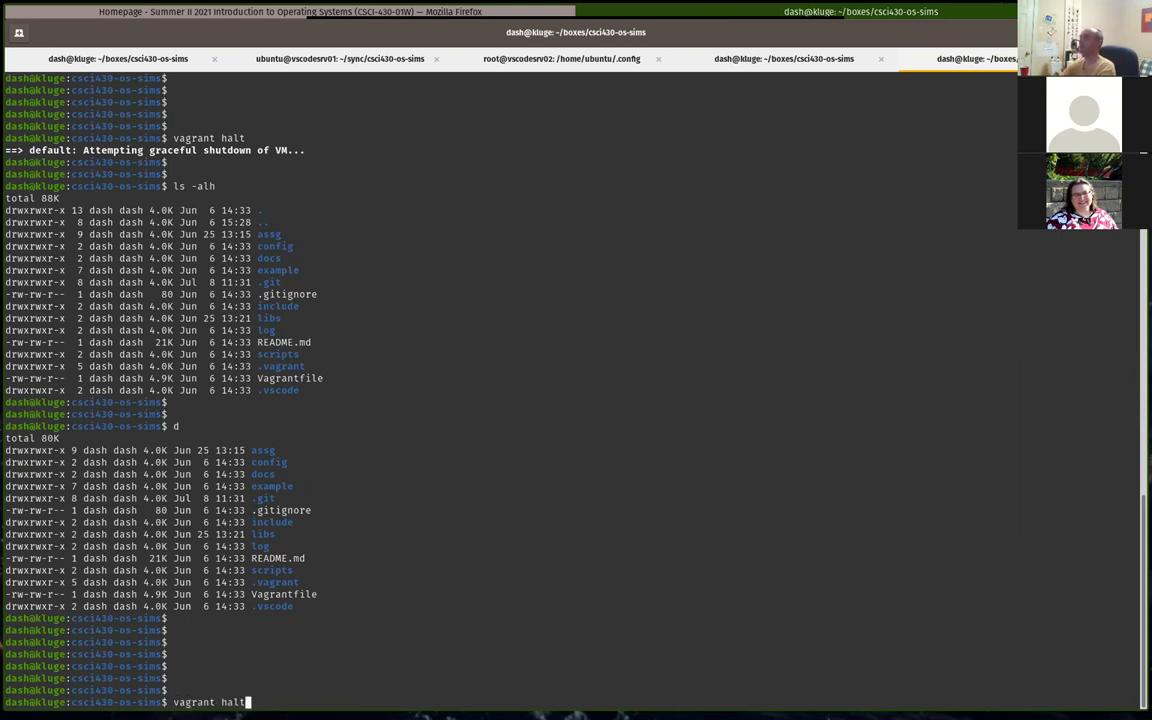
key(Return)
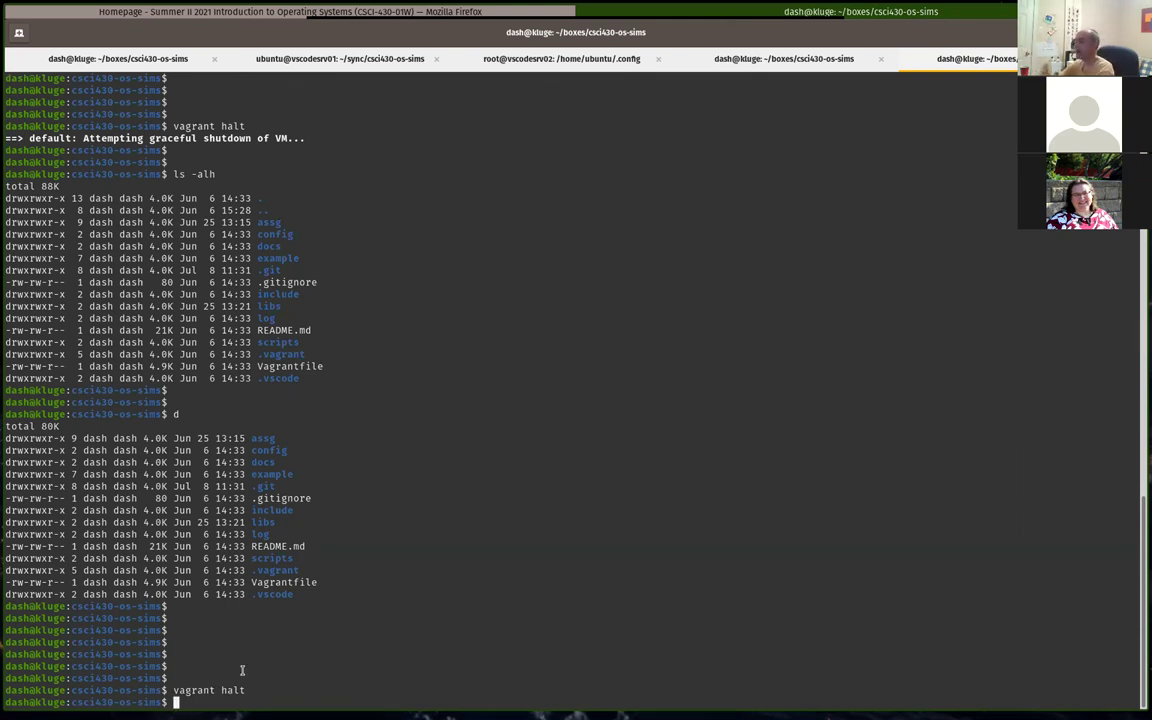
Start the DevBox virtual machine with vagrant up
key(Return)
key(Return)
text(vag)
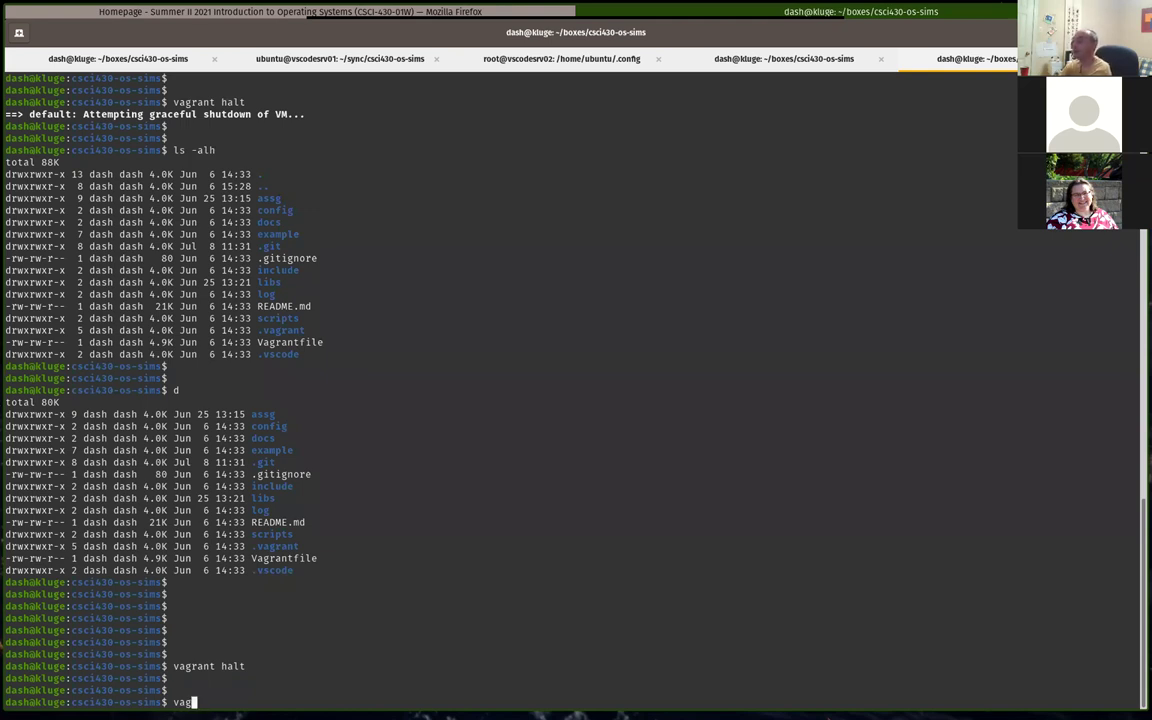
text(rant up)
key(Return)
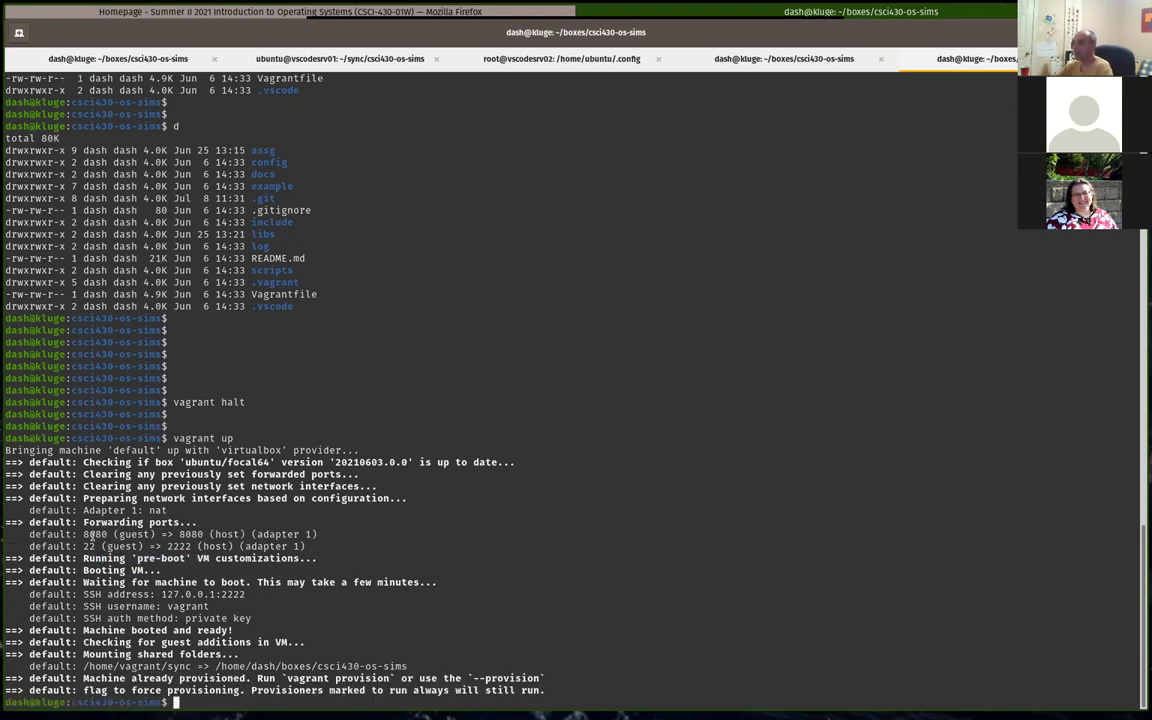
Highlight the guest-to-host forwarding of port 8080 in the vagrant up output
drag(95, 534, 245, 534)
drag(77, 534, 300, 534)
click(107, 522)
drag(83, 534, 163, 534)
double_click(88, 530)
click(84, 531)
double_click(88, 534)
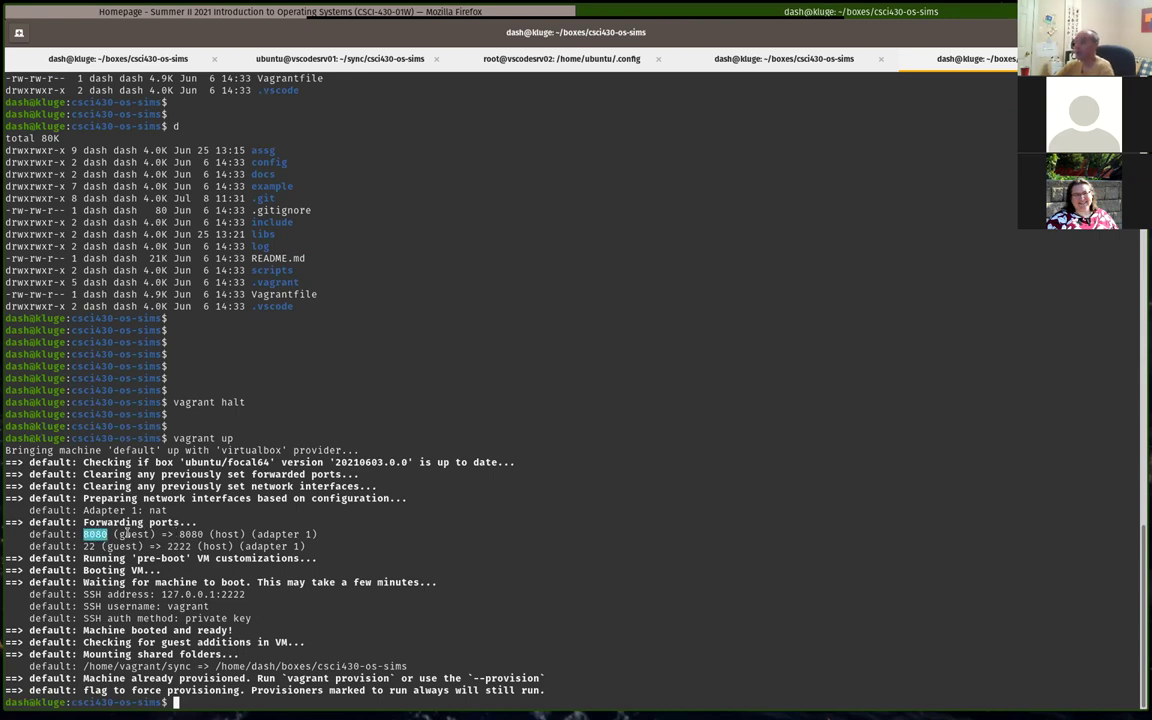
drag(96, 534, 238, 534)
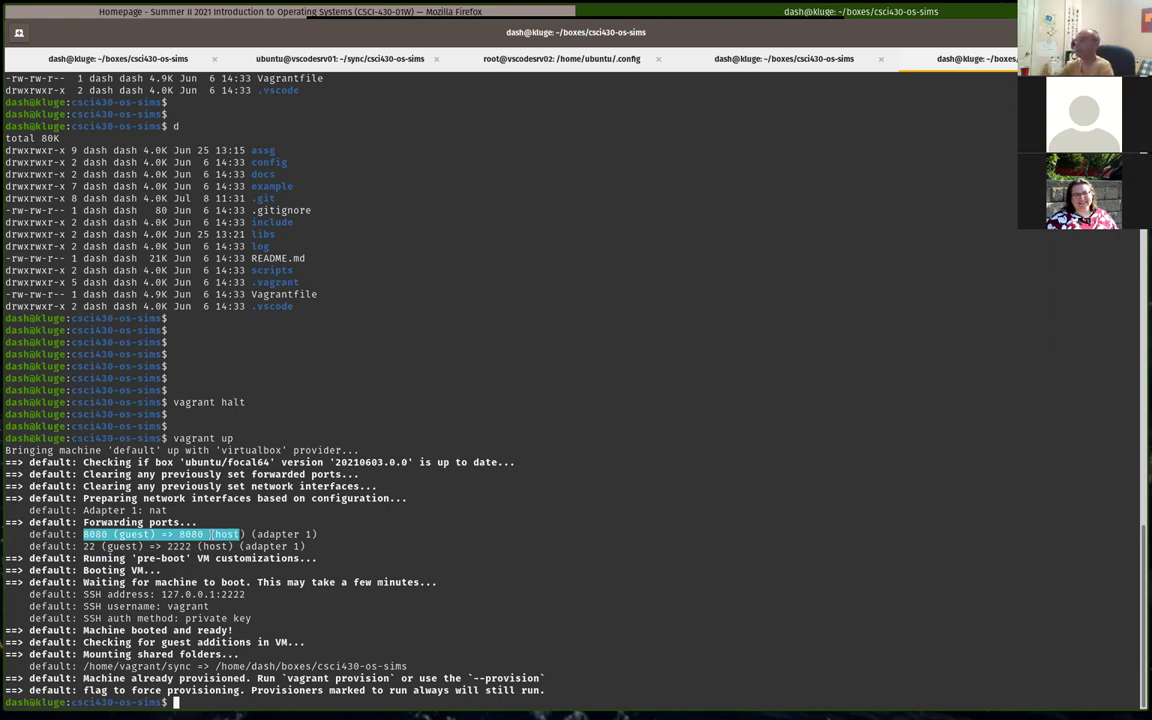
Highlight the shared folder mapping from /home/vagrant/sync to the host's csci430-os-sims folder, and point out the forwarded port again
drag(95, 666, 318, 666)
drag(214, 666, 218, 666)
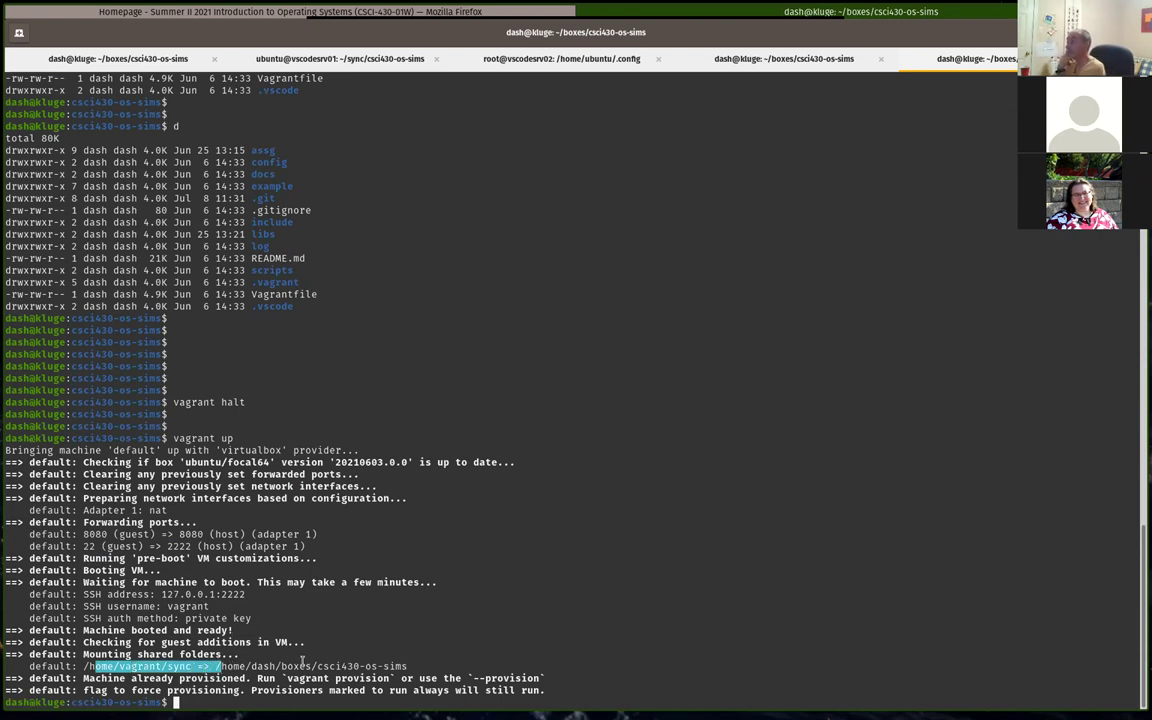
click(302, 662)
drag(122, 666, 317, 666)
click(321, 666)
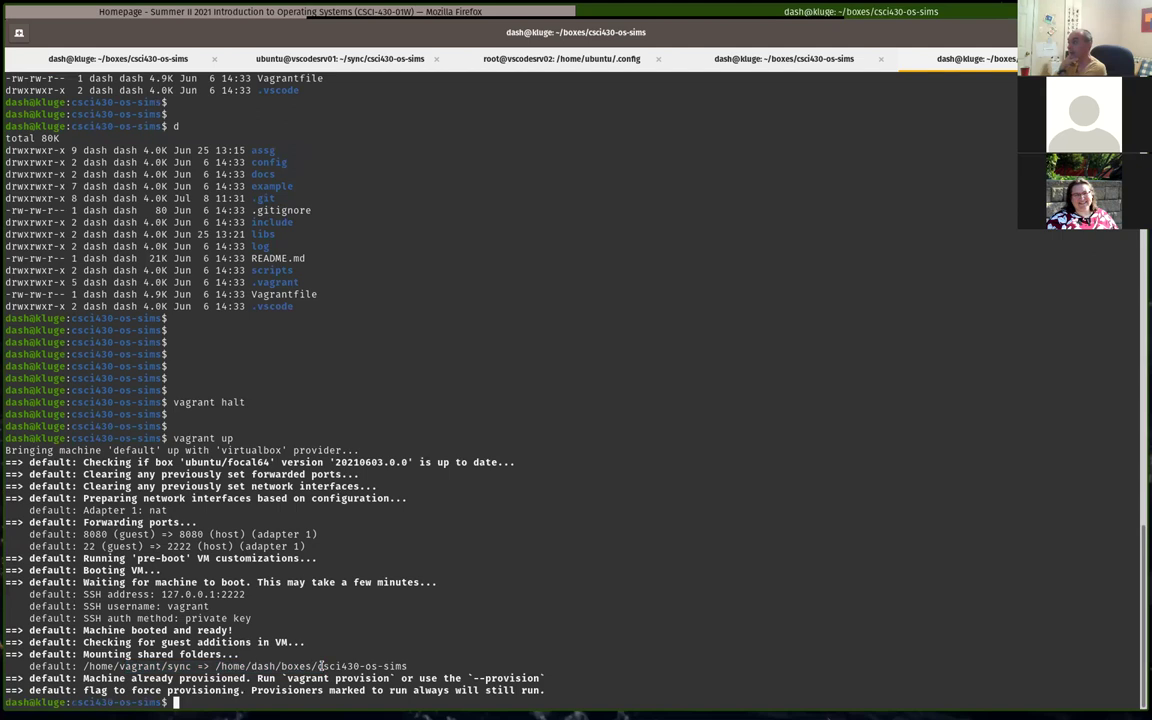
drag(88, 666, 257, 680)
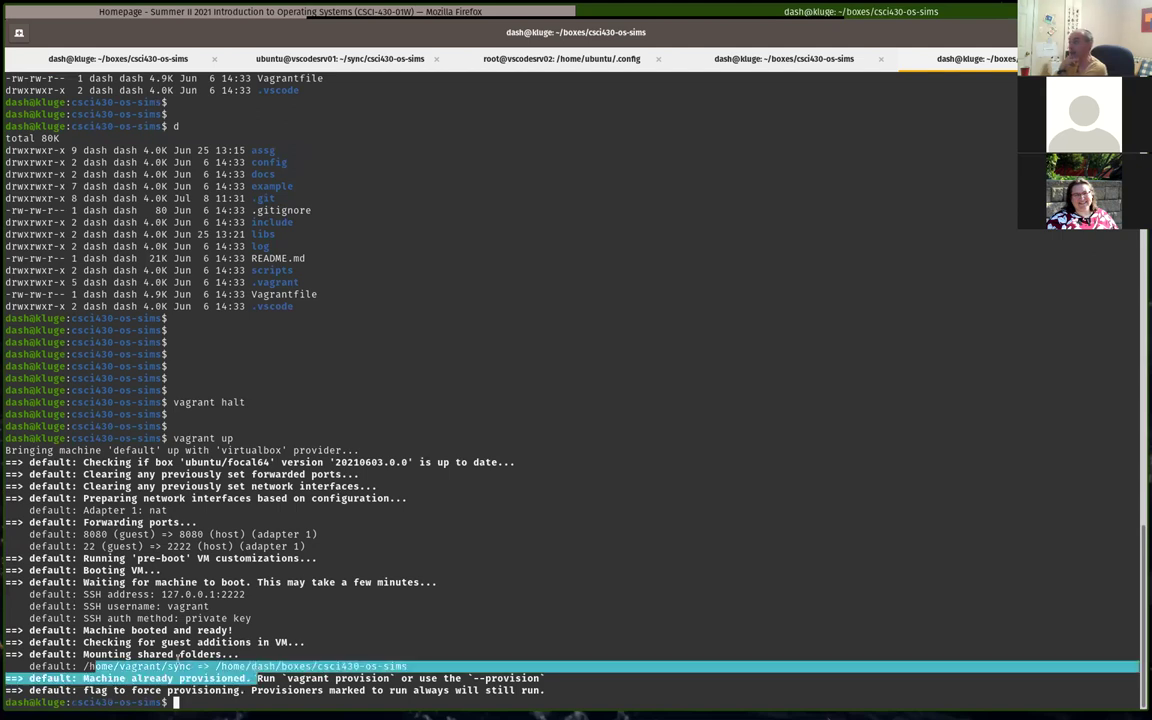
click(176, 663)
double_click(176, 666)
click(240, 666)
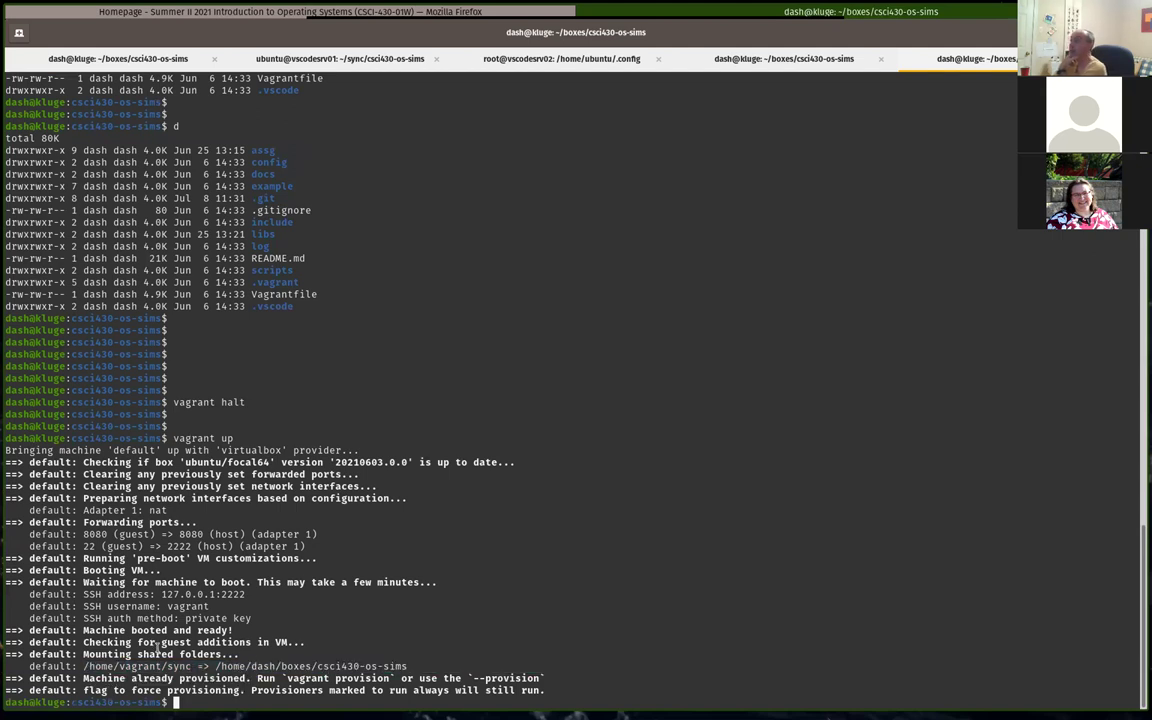
drag(101, 535, 158, 535)
click(422, 462)
click(436, 15)
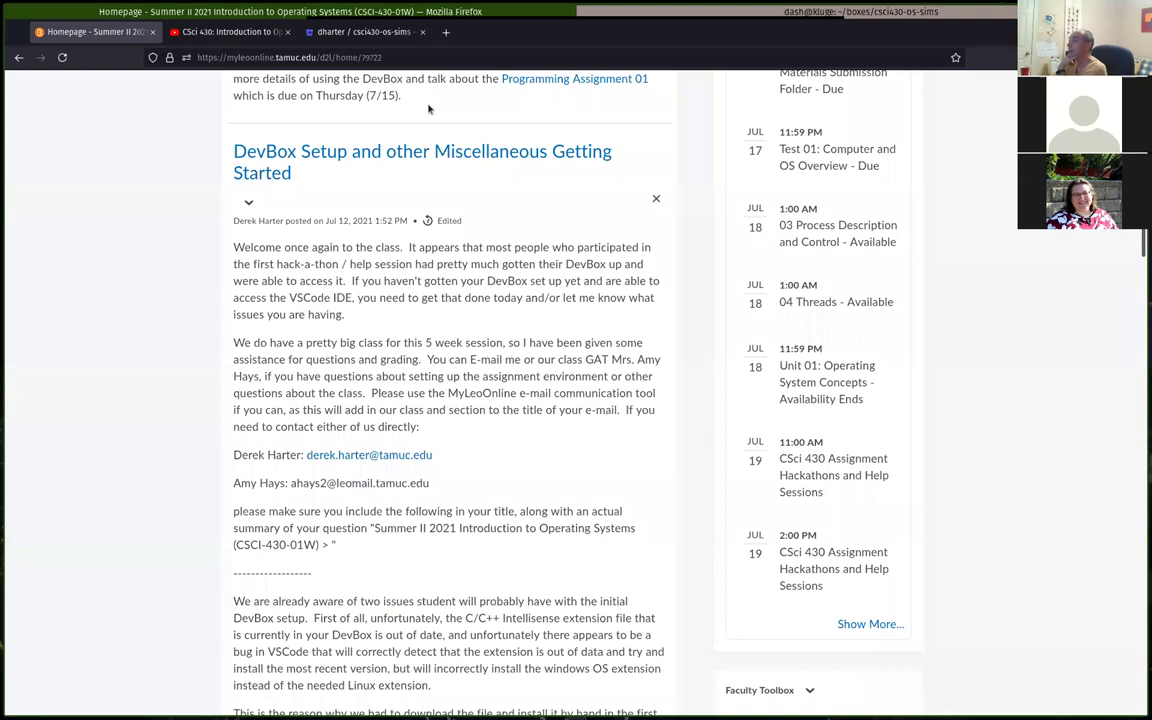
key(ctrl+t)
click(165, 57)
text(ht)
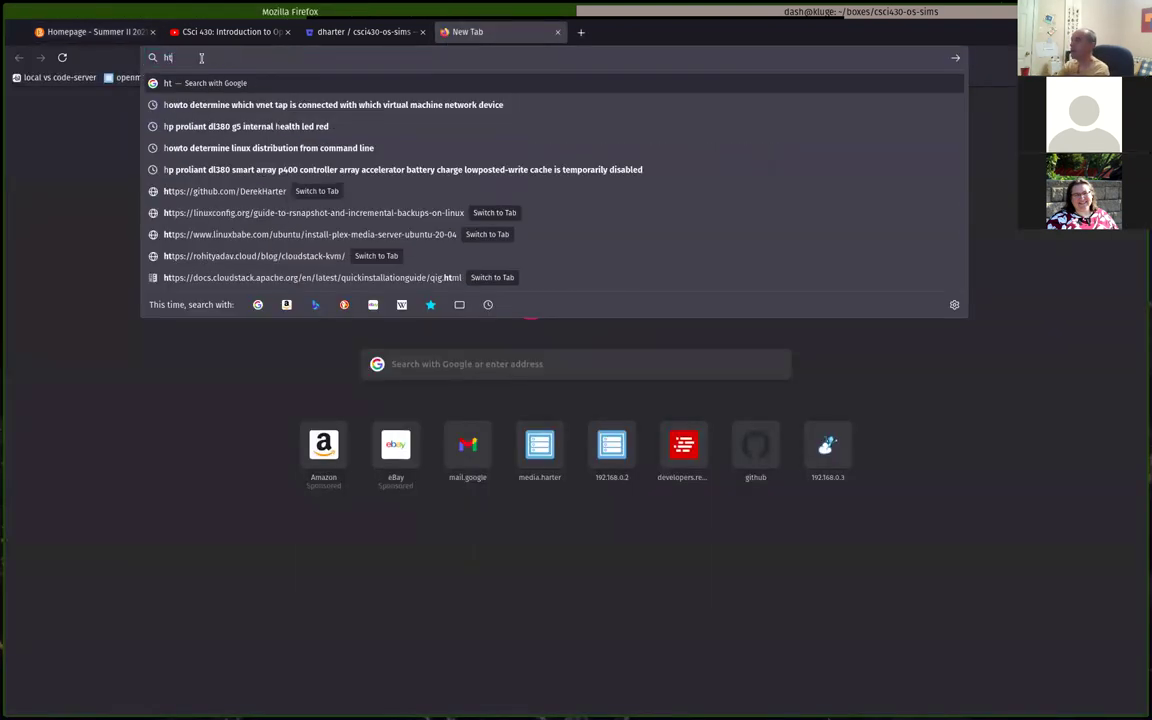
text(t)
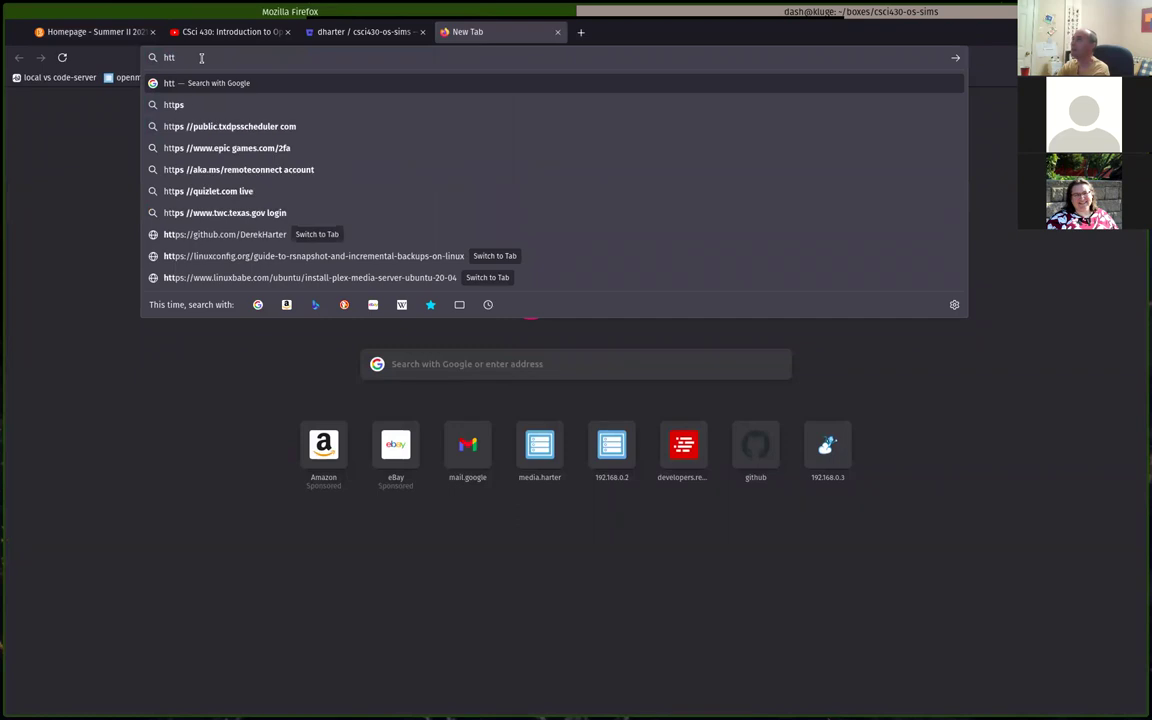
text(p://)
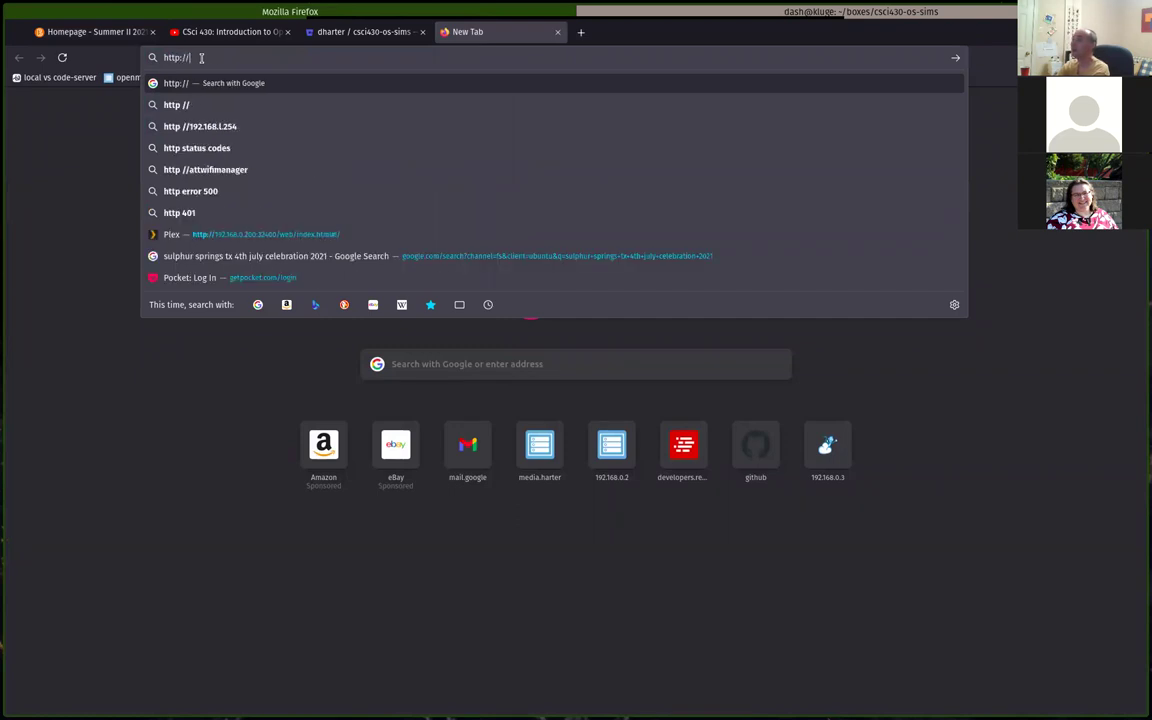
text(127.0.0.1:)
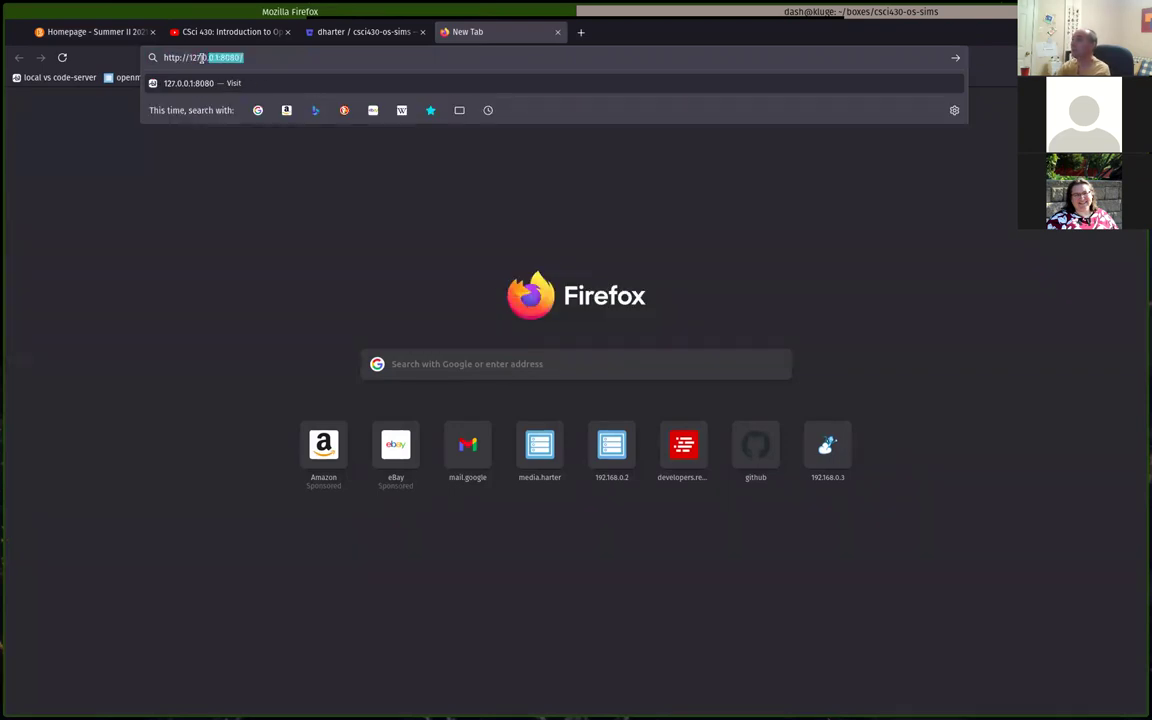
text(8080/)
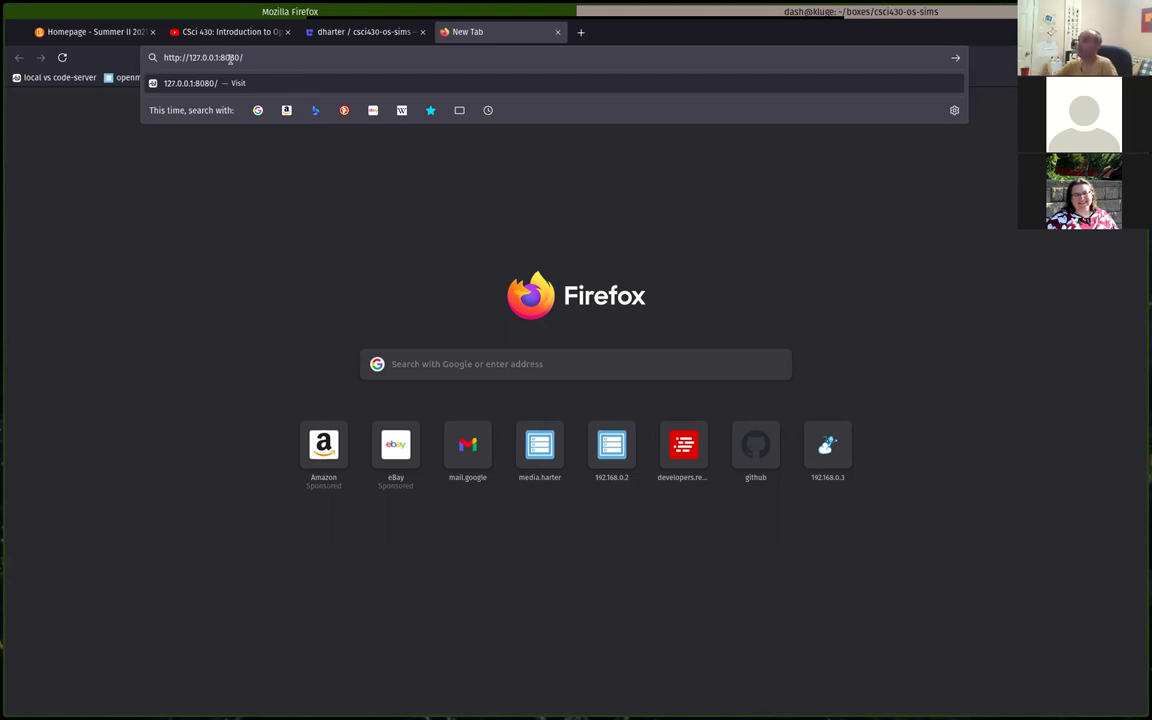
key(Return)
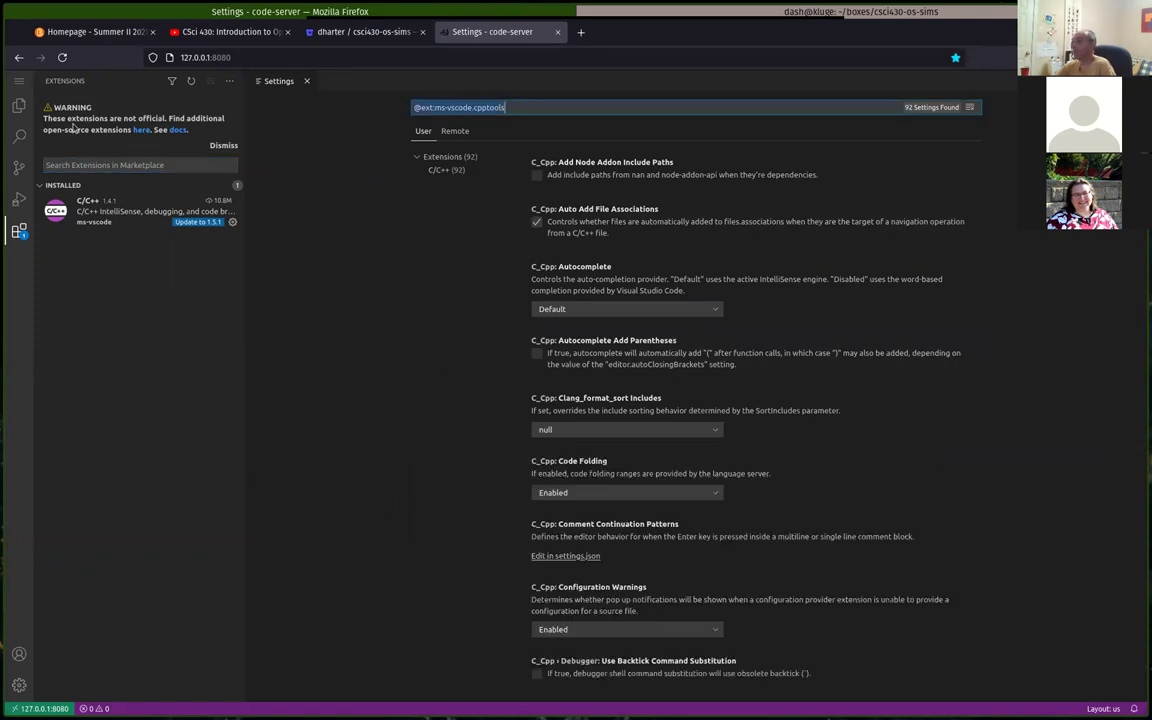
Show the file explorer, set the IDE's color theme to Light+ (default light), and close the Settings editor
click(20, 104)
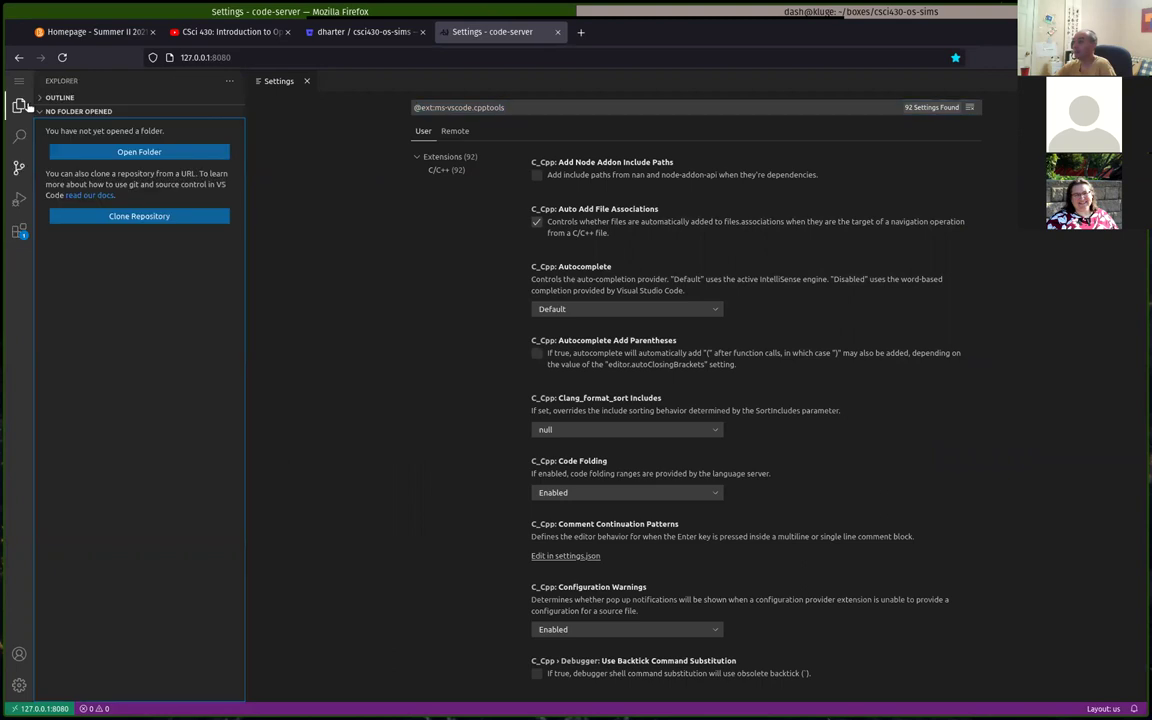
click(19, 685)
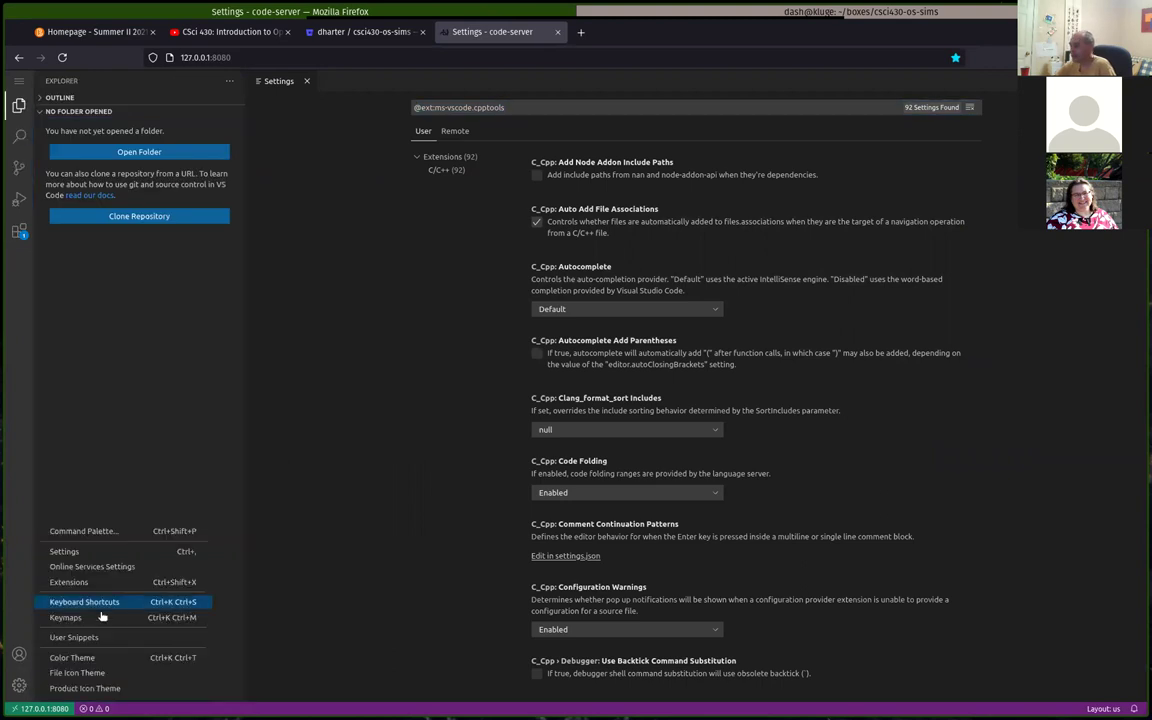
click(82, 659)
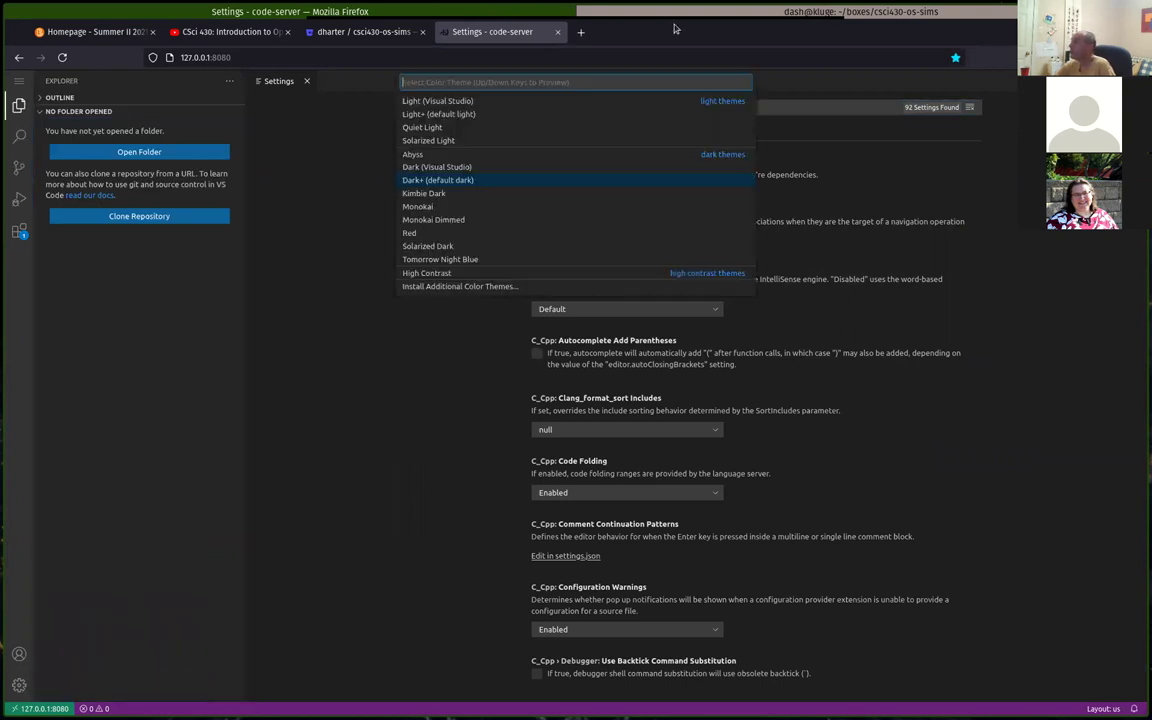
click(444, 115)
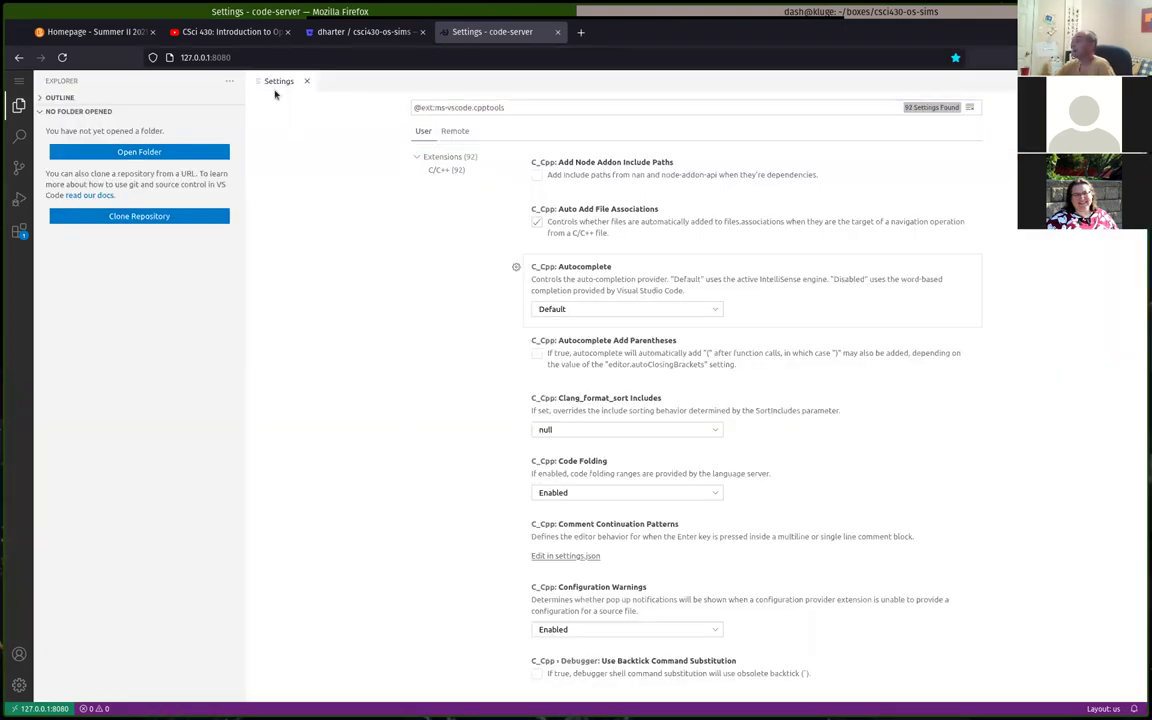
click(305, 81)
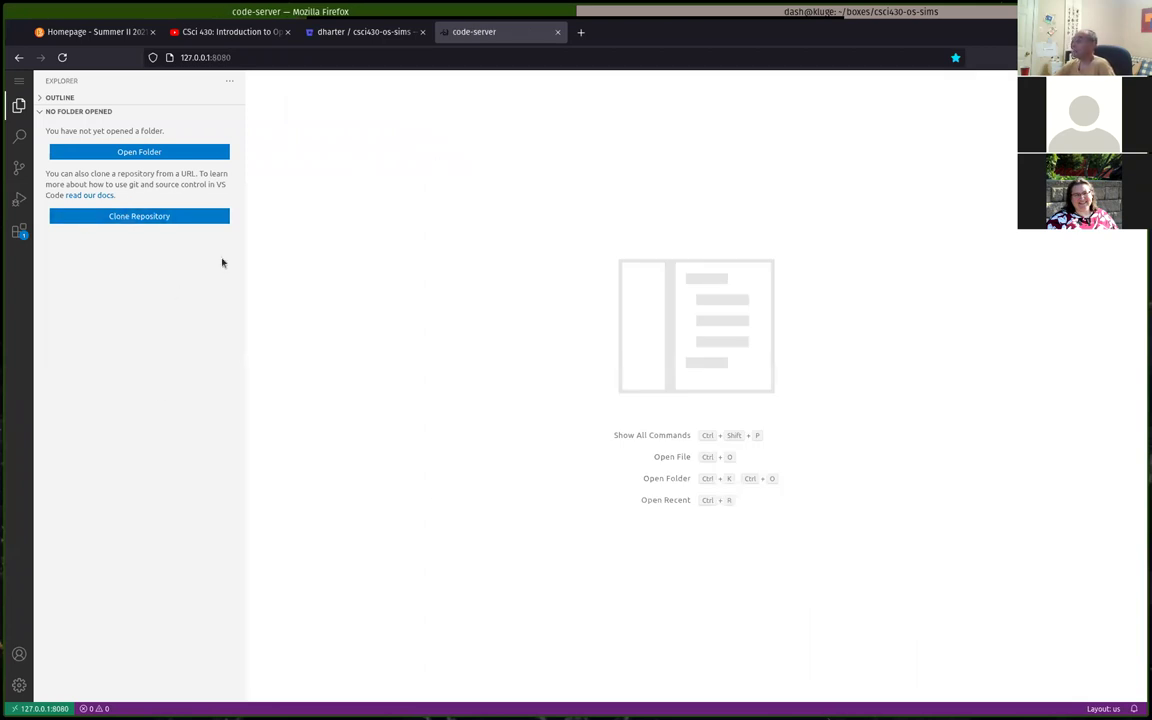
Return to the DevBox Setup announcement on the course homepage and download the linked version 1.5.1 cpptools-linux.vsix file
click(100, 31)
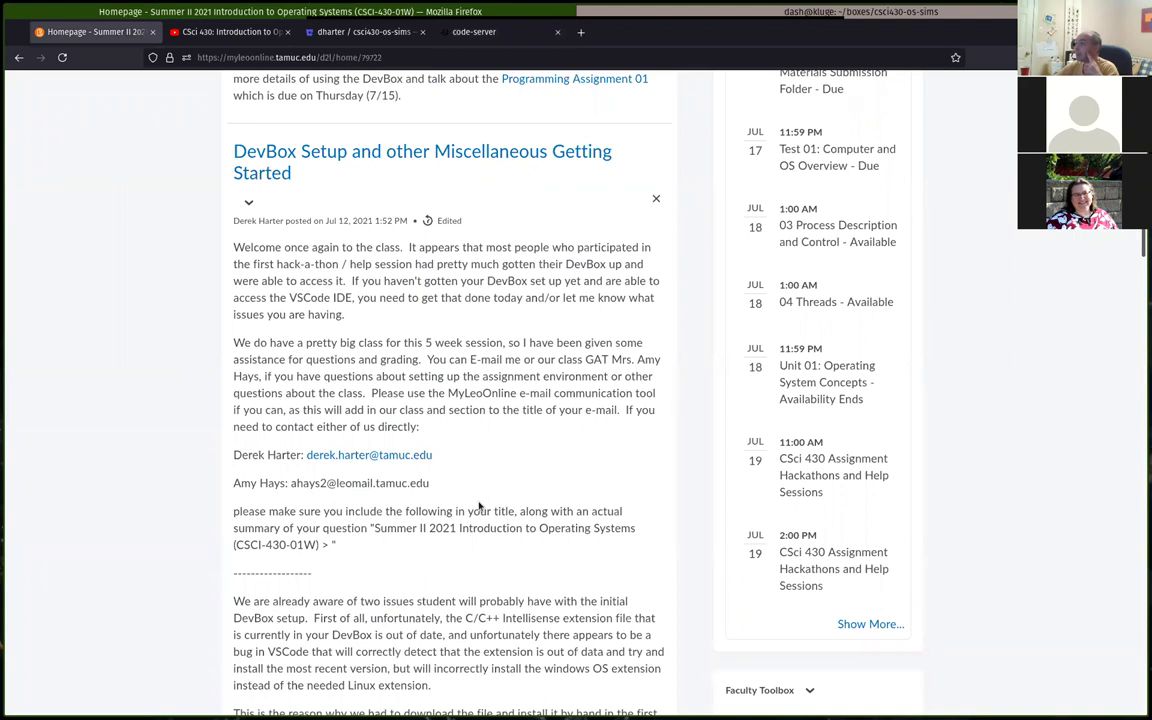
scroll(456, 472, down, 3)
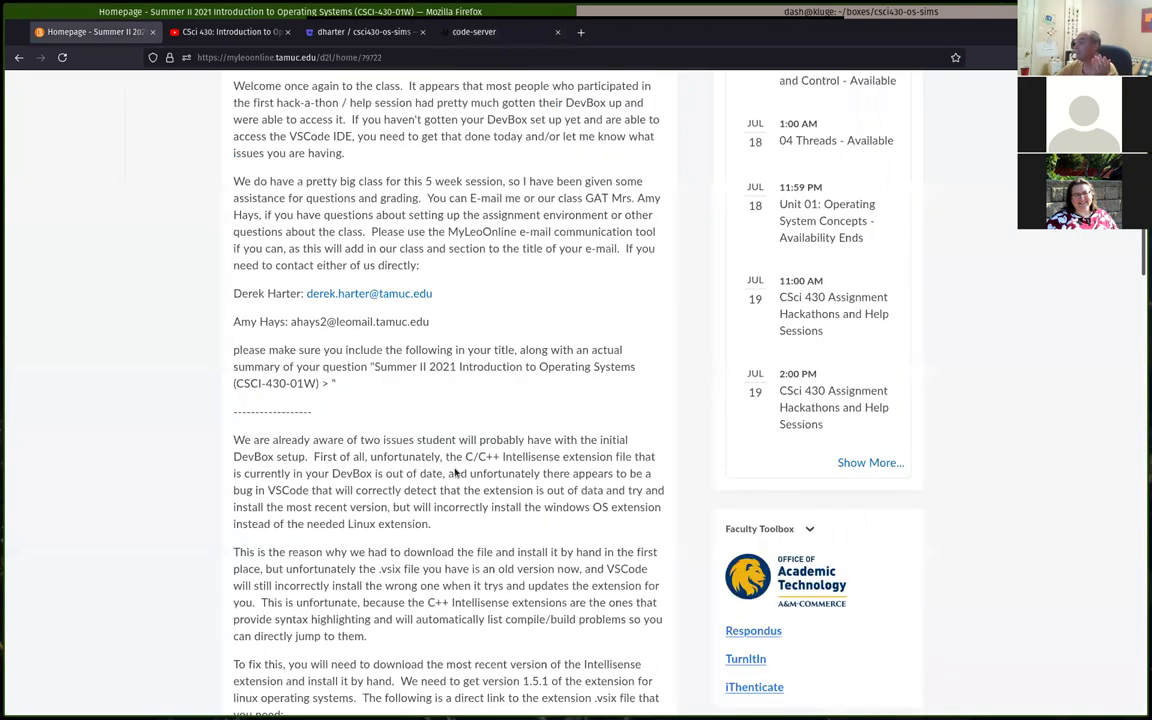
scroll(456, 472, down, 2)
scroll(558, 546, down, 2)
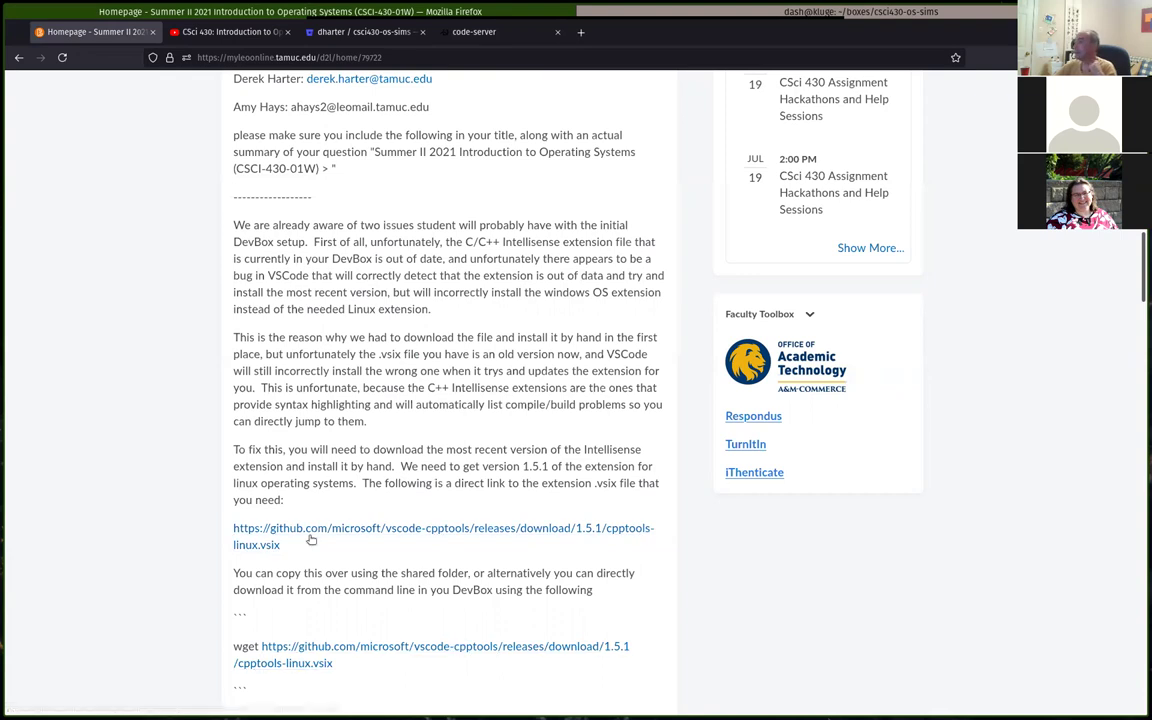
click(404, 533)
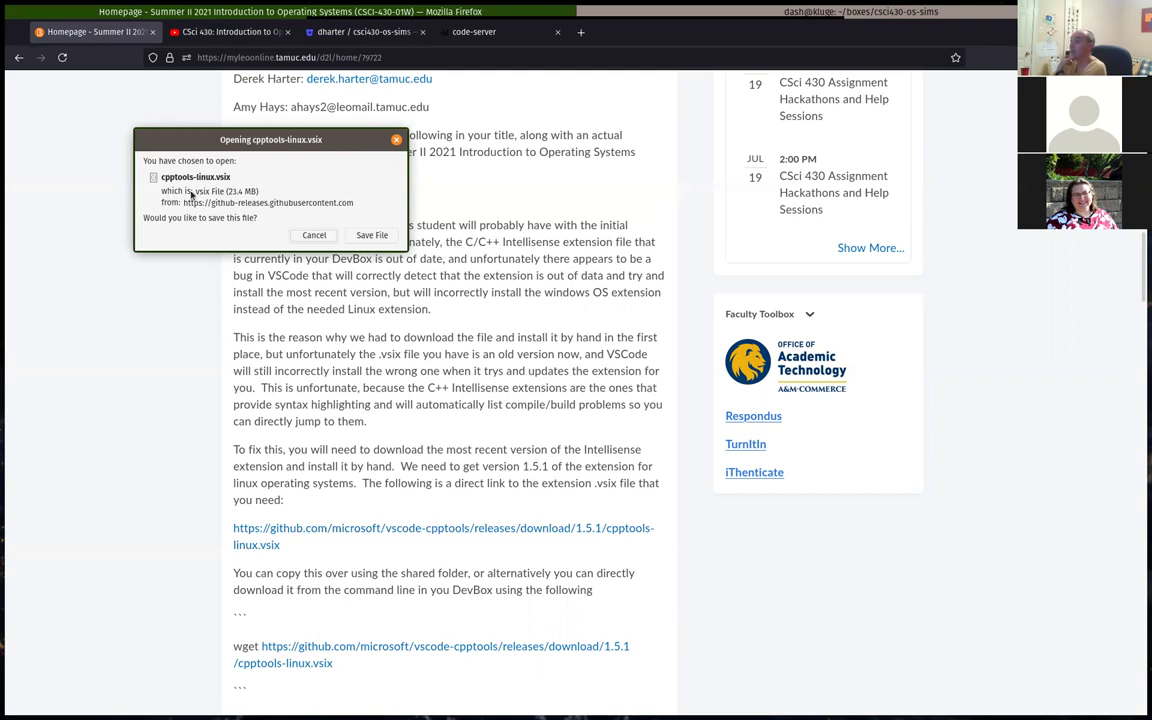
click(373, 236)
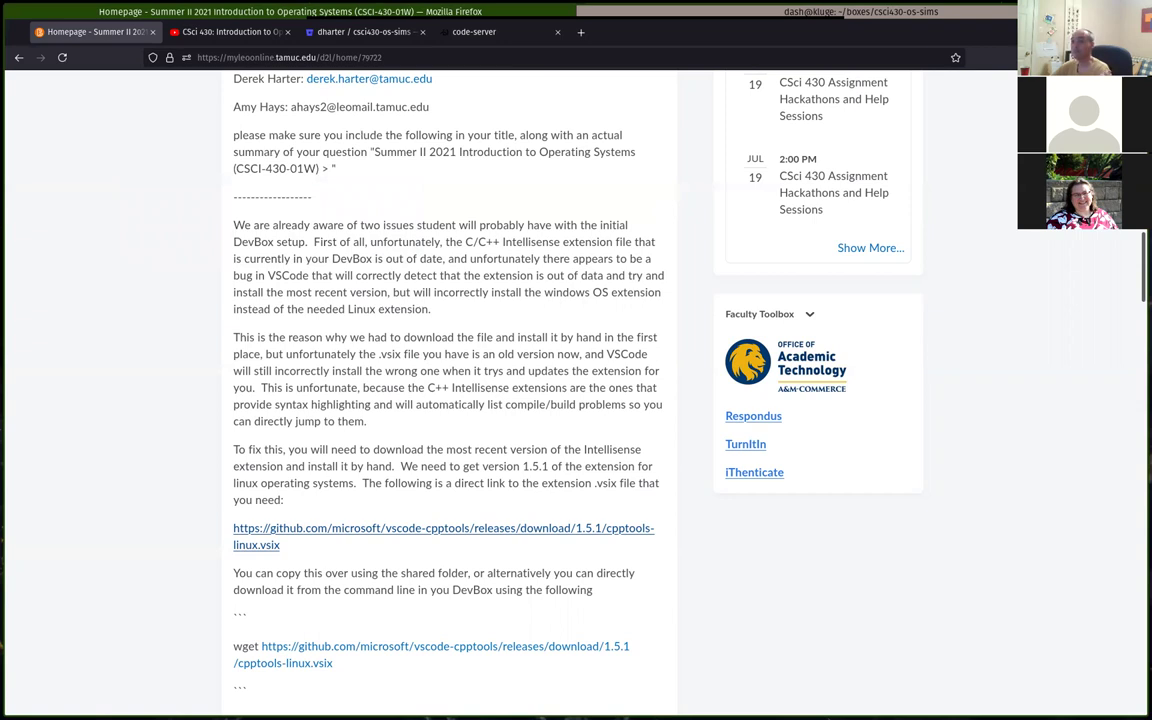
Open the Downloads folder in a maximized file manager and check that the cpptools-linux.vsix download is complete
key(super+e)
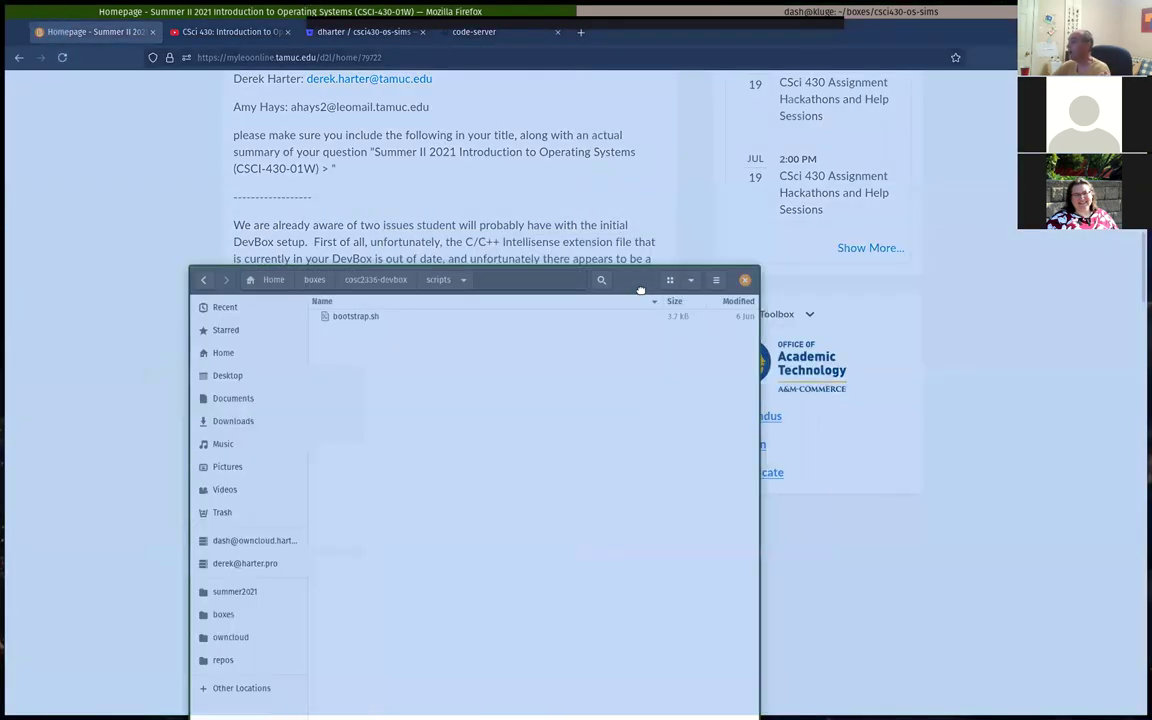
double_click(640, 290)
click(57, 174)
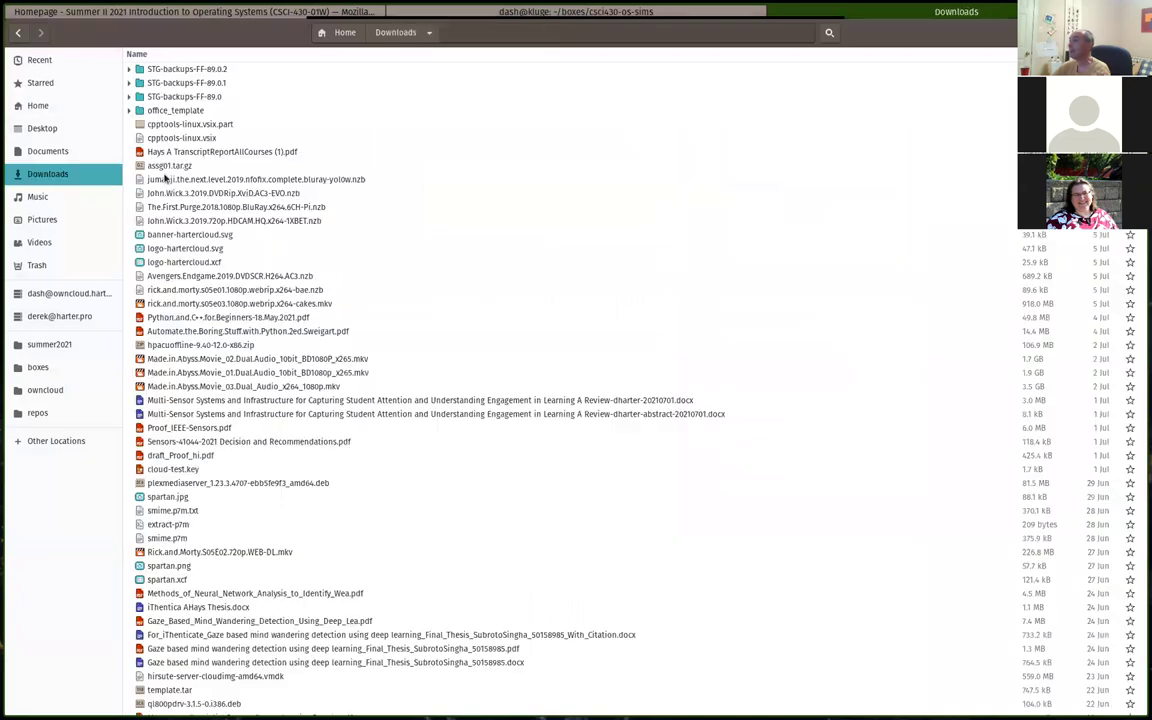
click(182, 123)
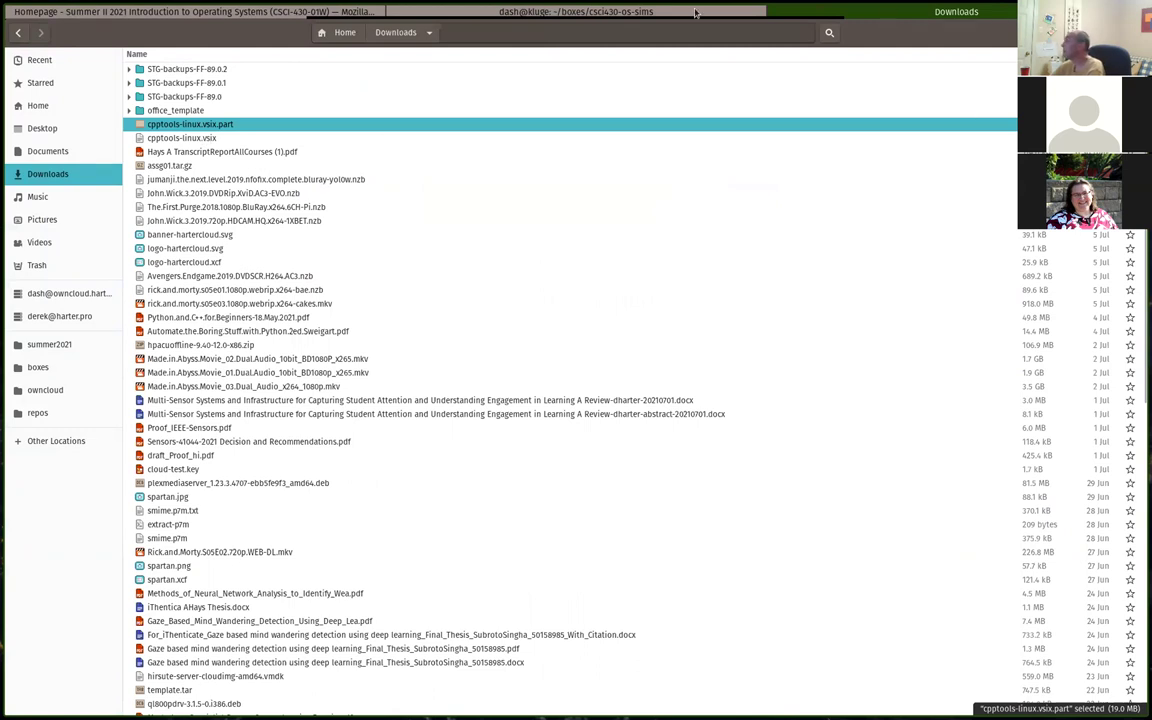
click(354, 290)
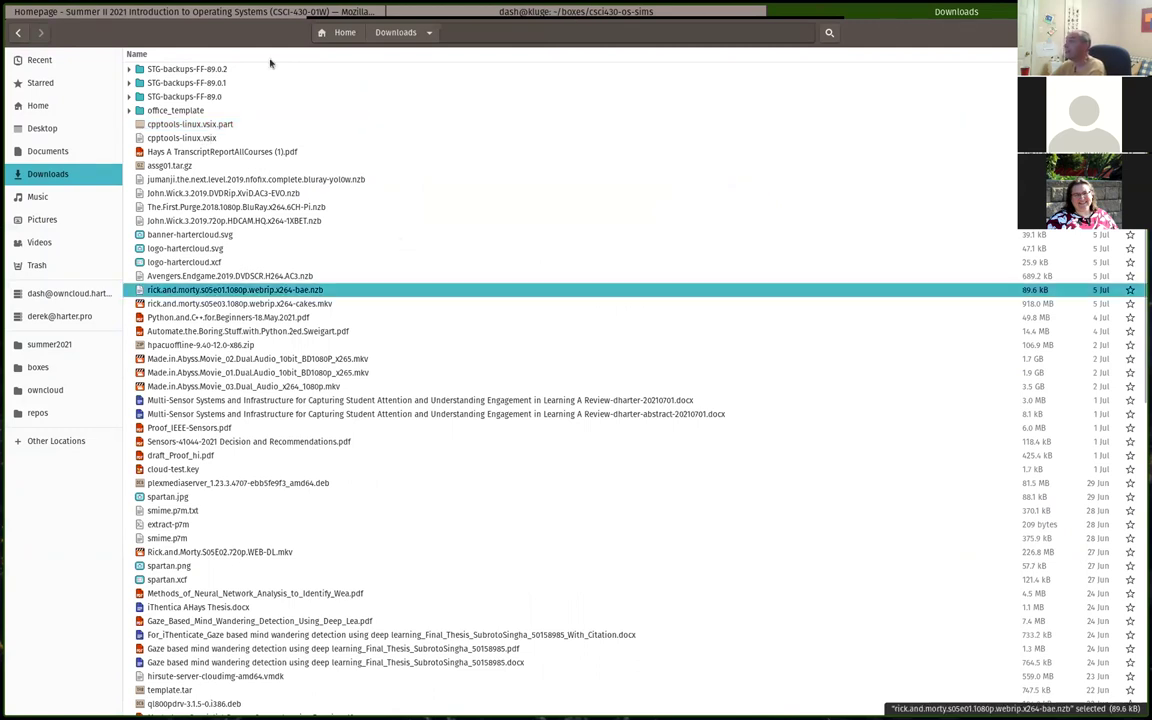
click(275, 13)
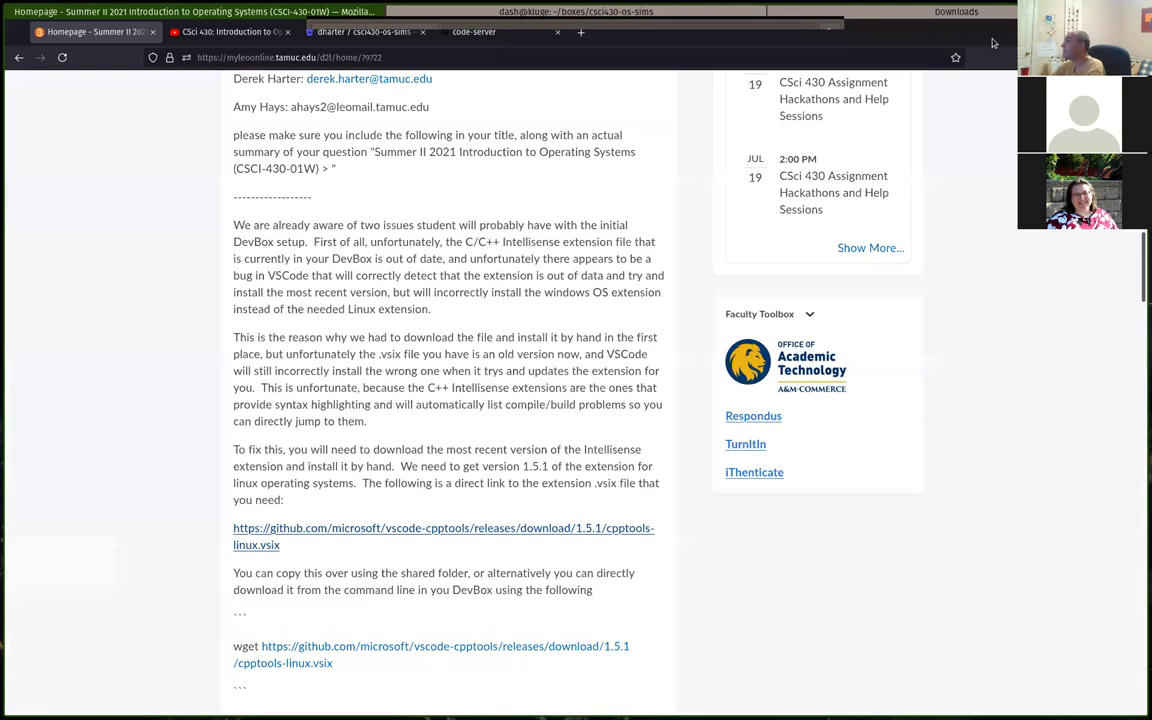
click(950, 14)
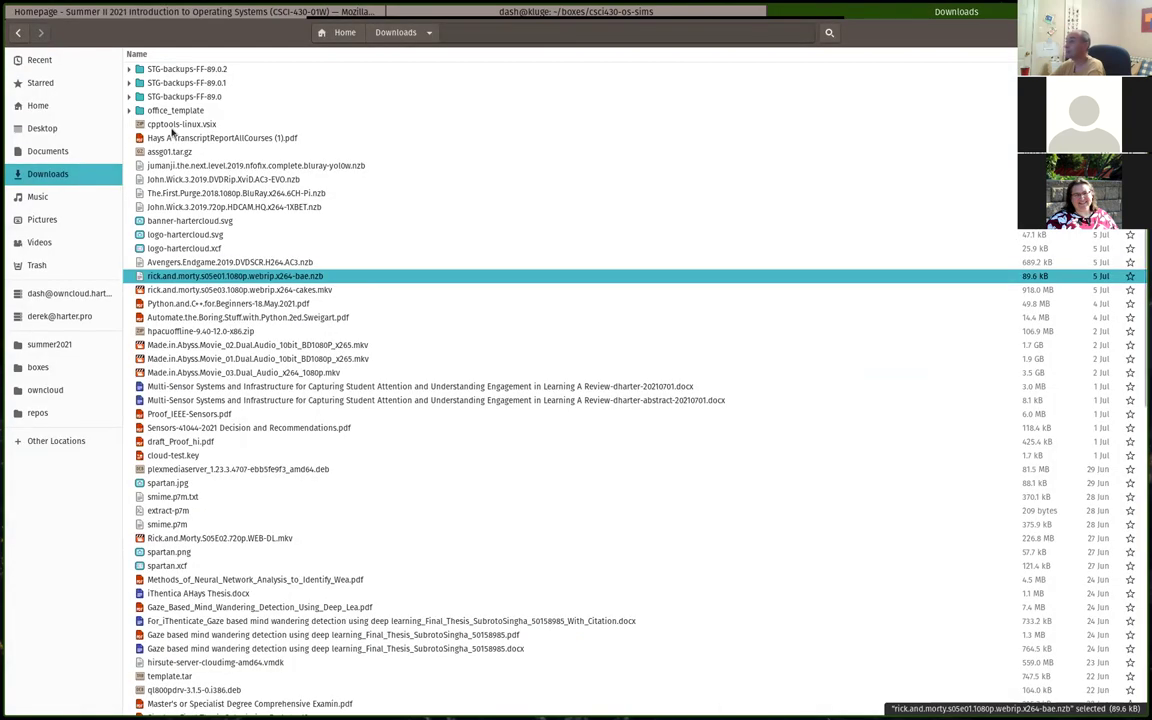
click(241, 128)
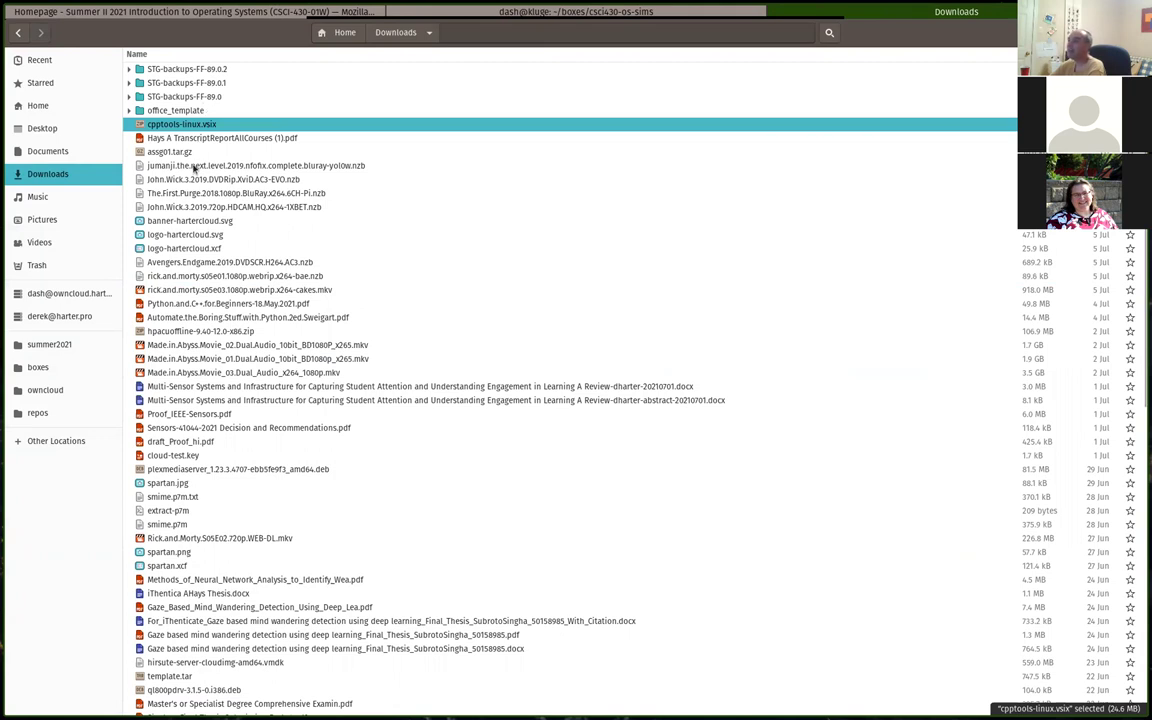
click(222, 275)
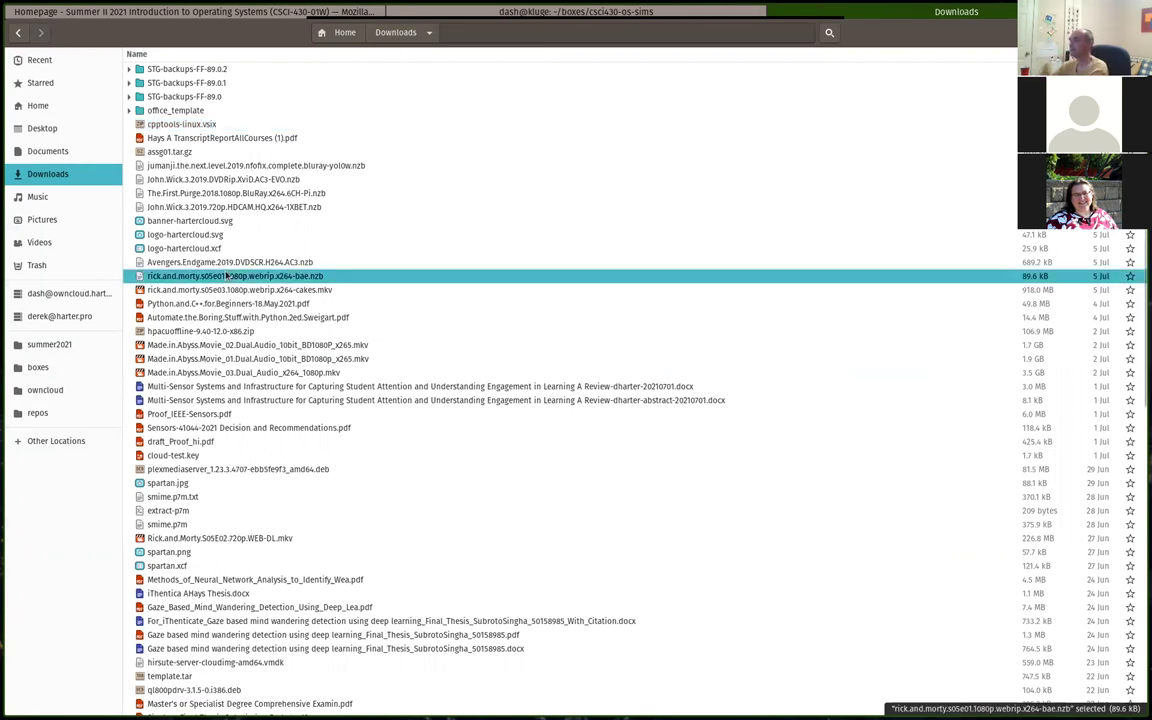
Open the csci430-os-sims folder inside boxes in a second file manager tab, after looking at the copy in repos
click(136, 114)
key(ctrl+t)
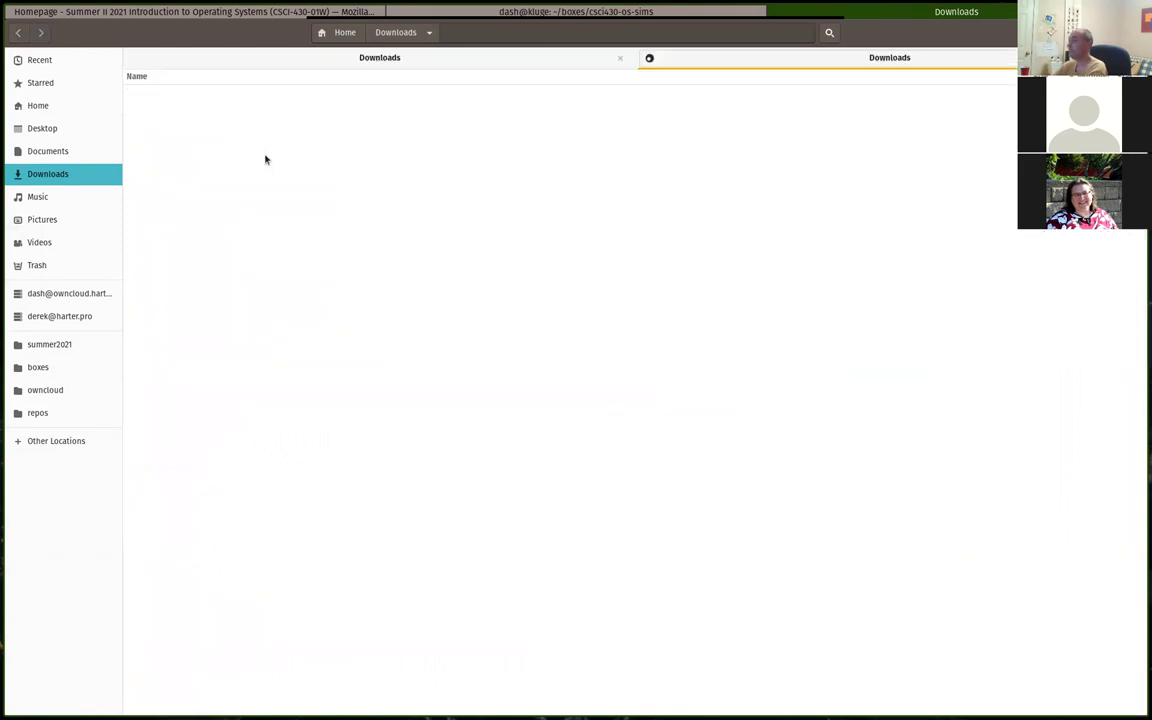
click(57, 367)
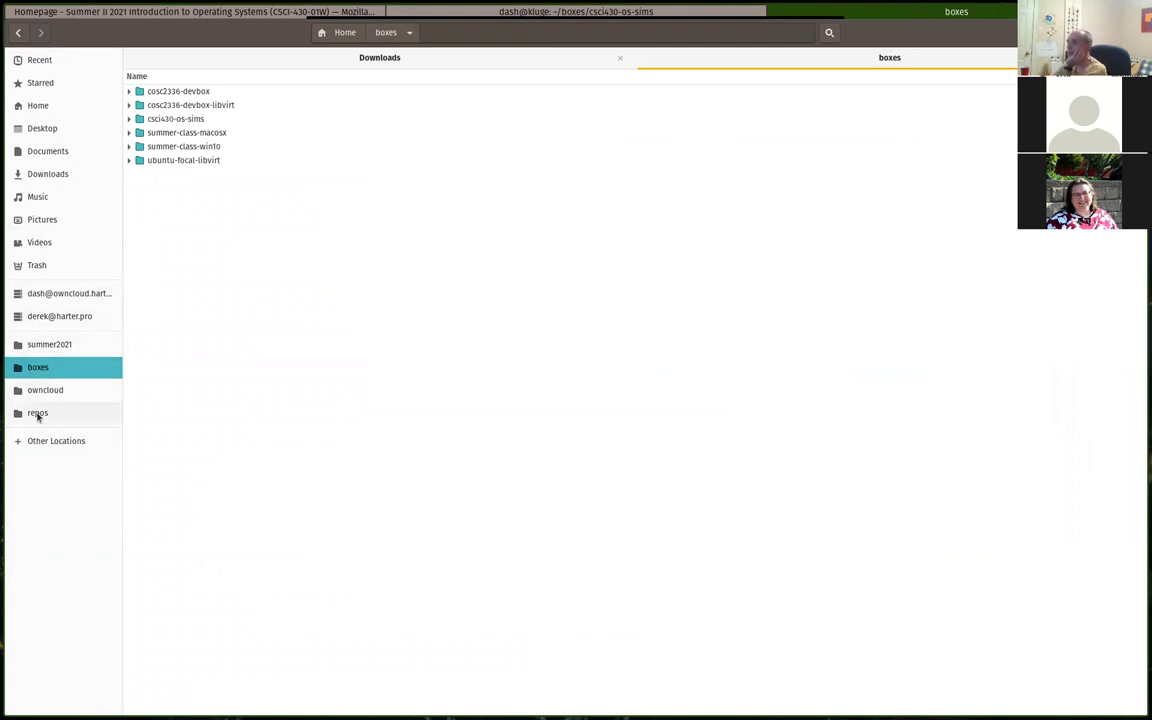
click(37, 414)
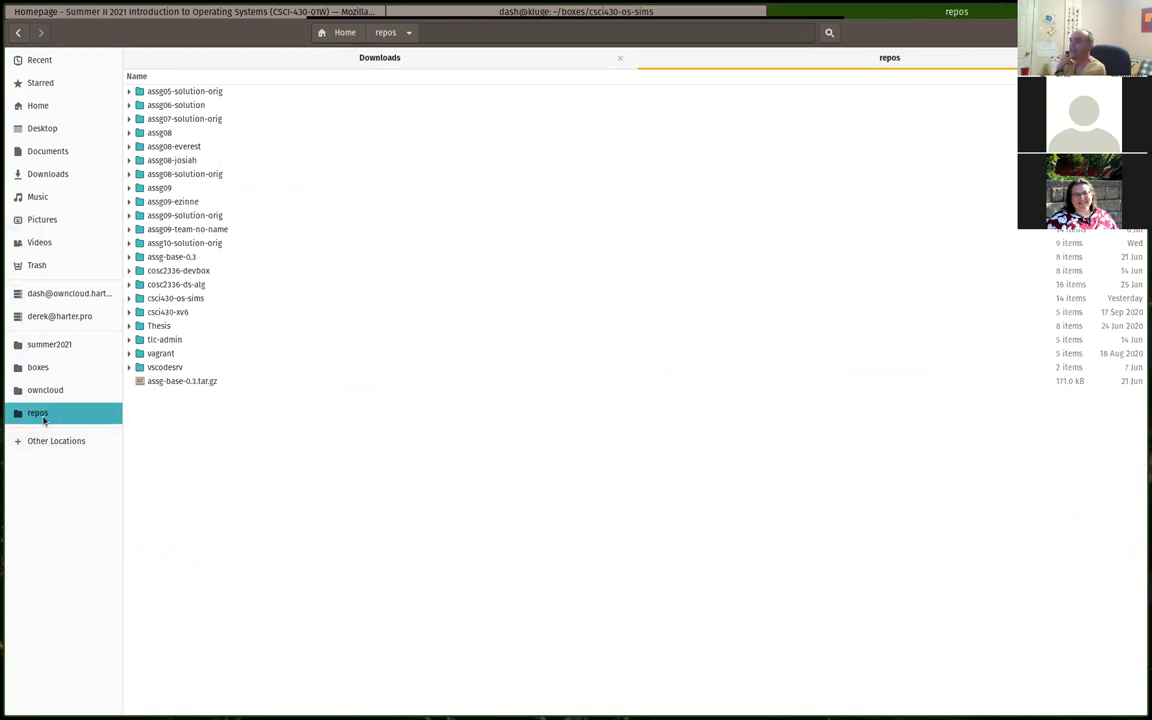
double_click(185, 299)
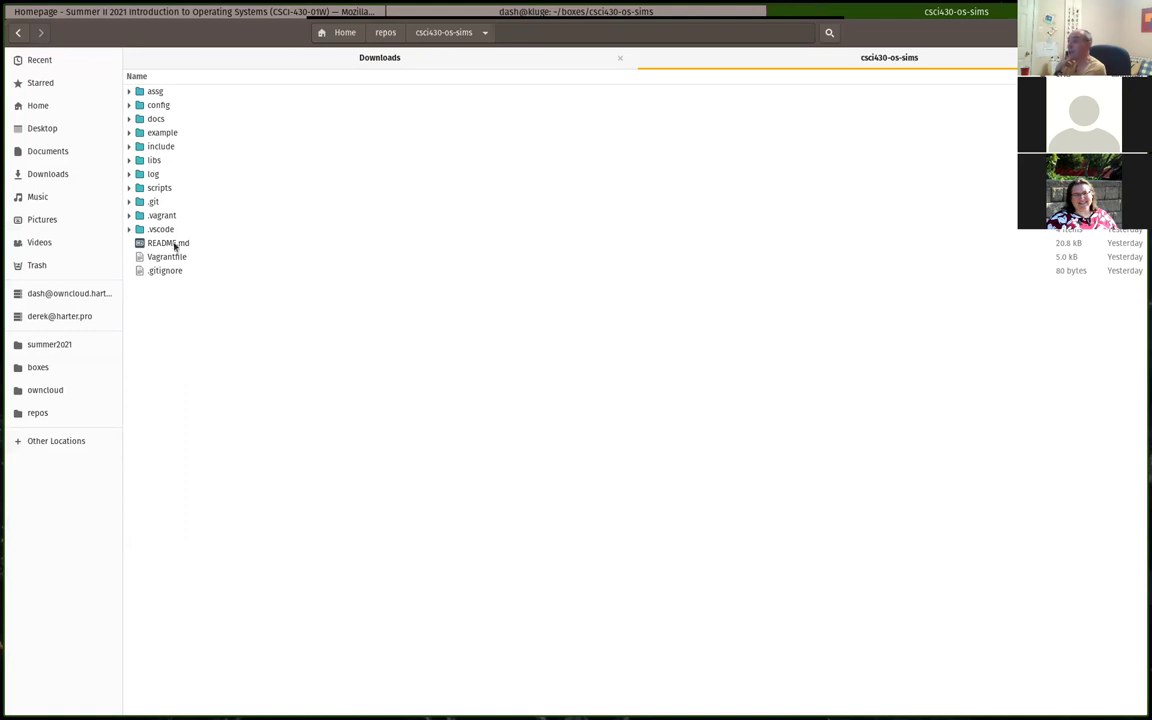
click(37, 368)
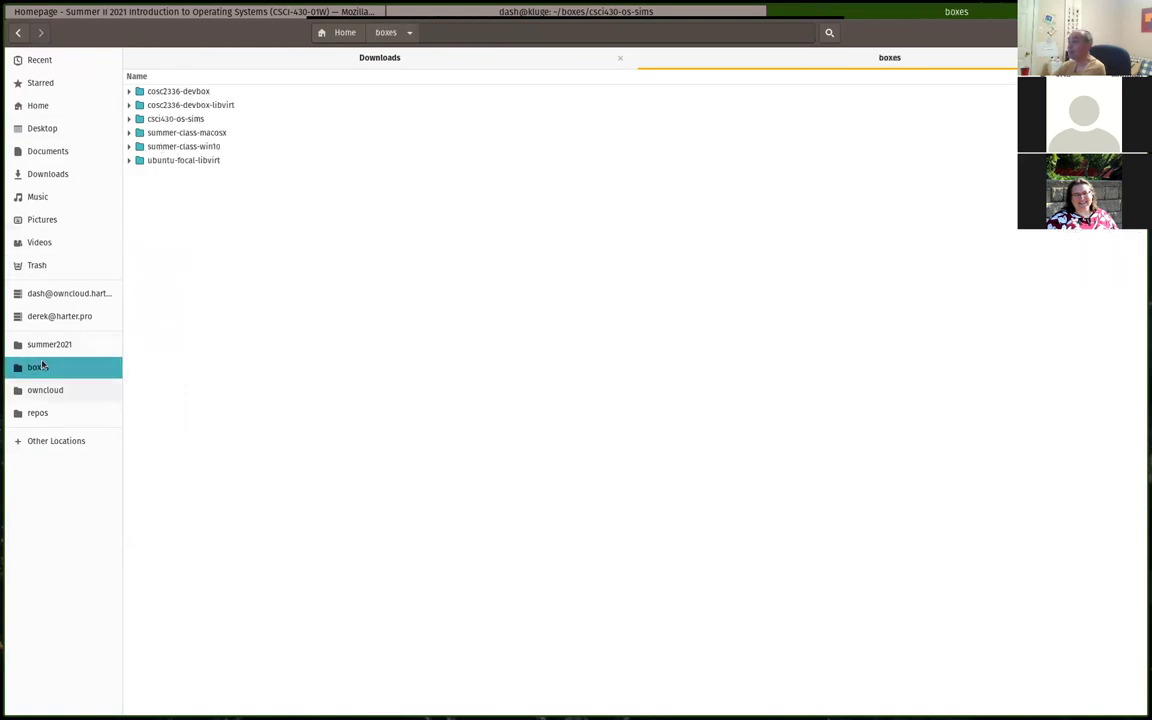
double_click(177, 119)
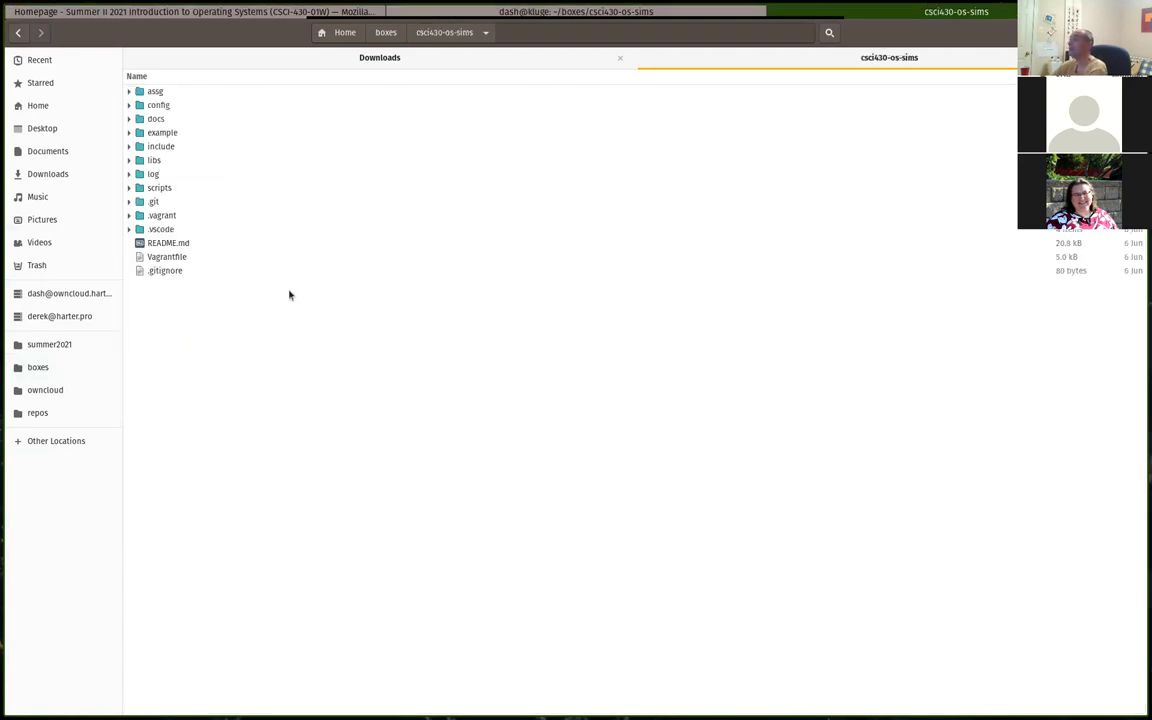
Copy cpptools-linux.vsix from Downloads into the boxes/csci430-os-sims shared folder
click(335, 60)
click(196, 148)
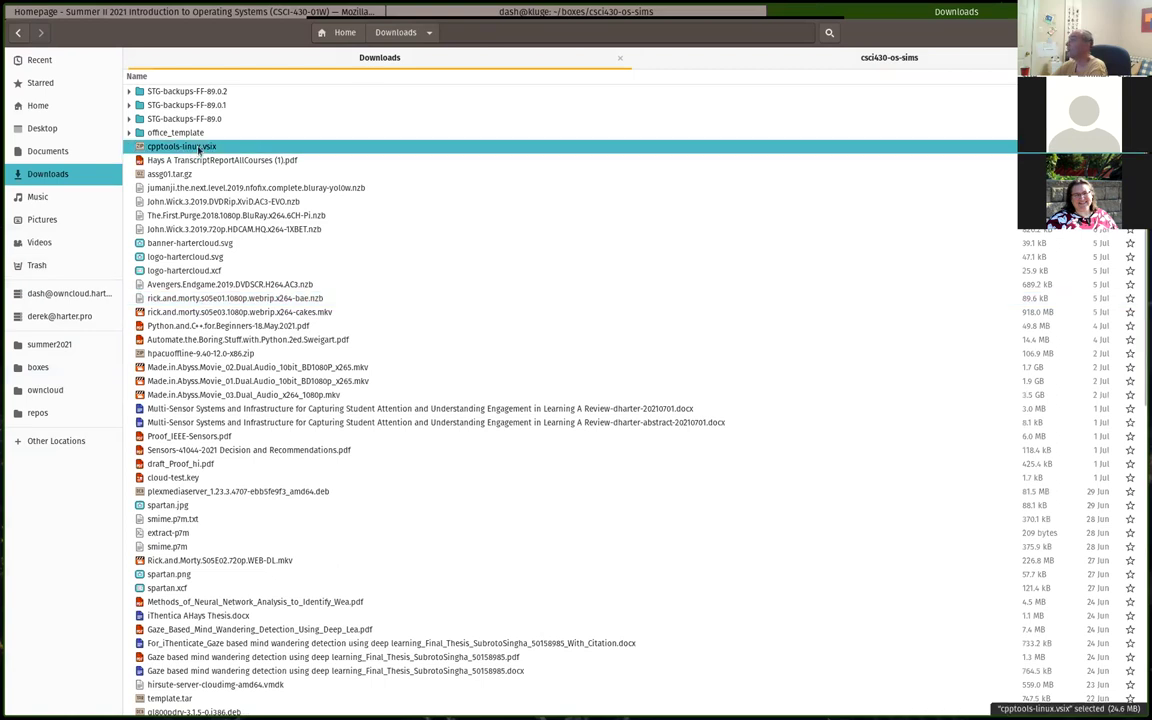
click(765, 58)
drag(236, 413, 235, 412)
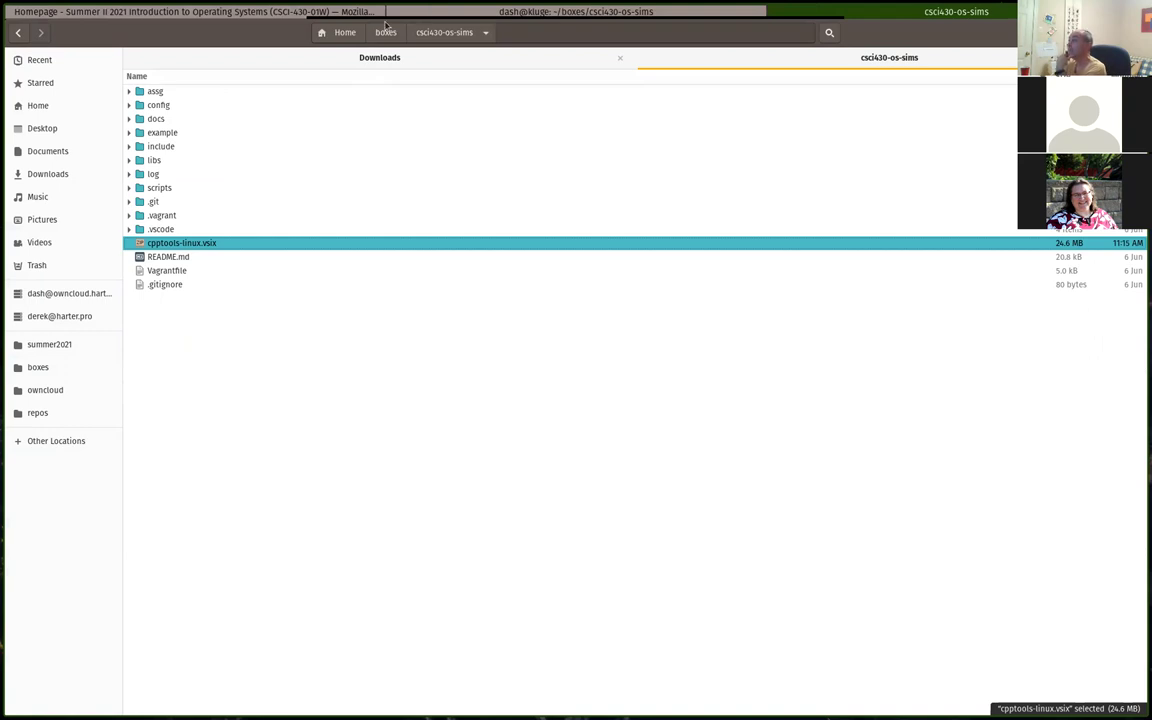
Switch to the code-server page in the browser and uninstall the C/C++ 1.4.1 extension
click(346, 13)
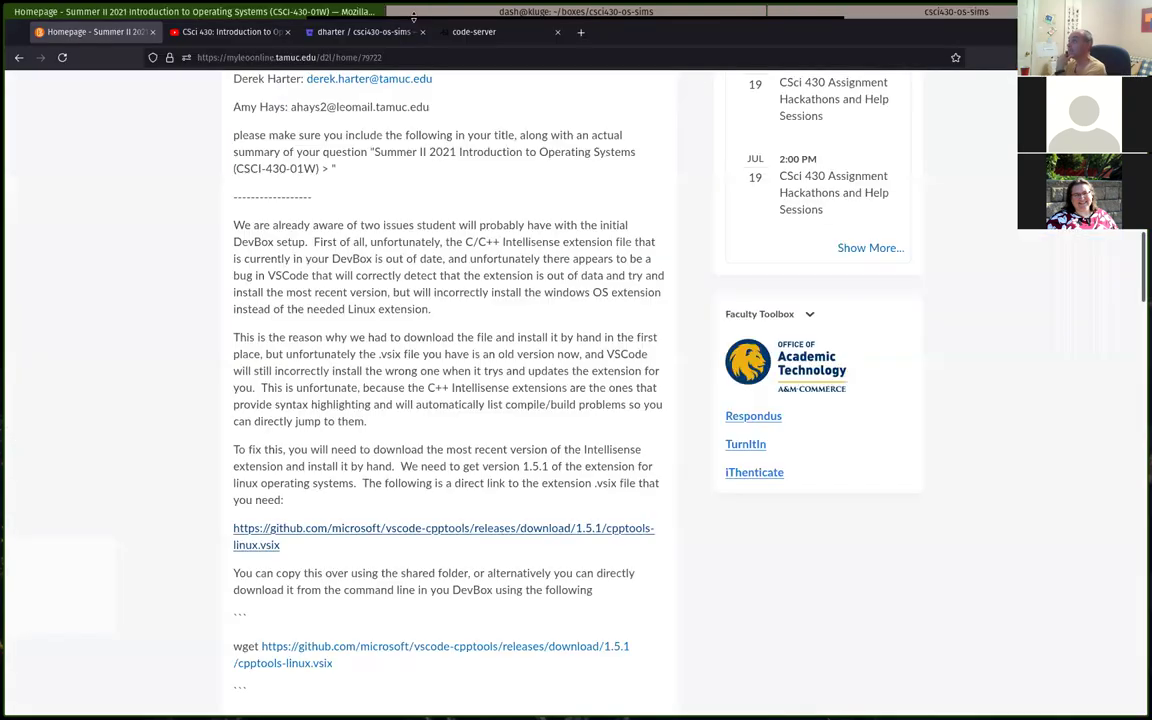
click(378, 34)
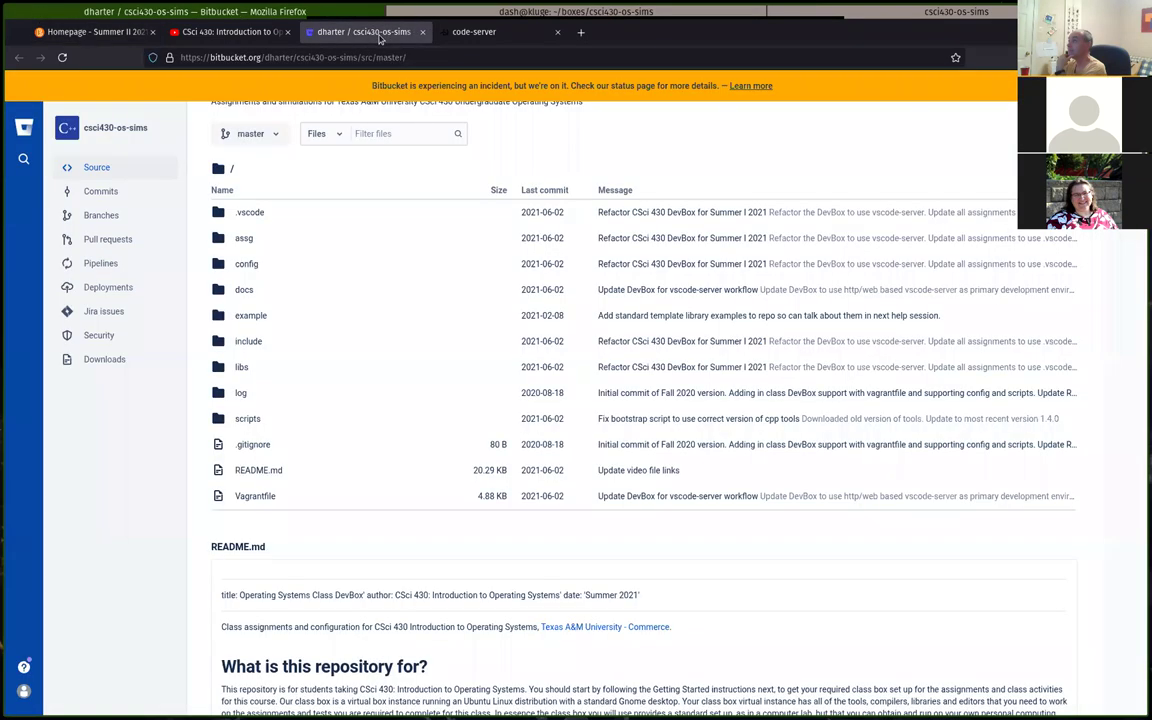
click(460, 36)
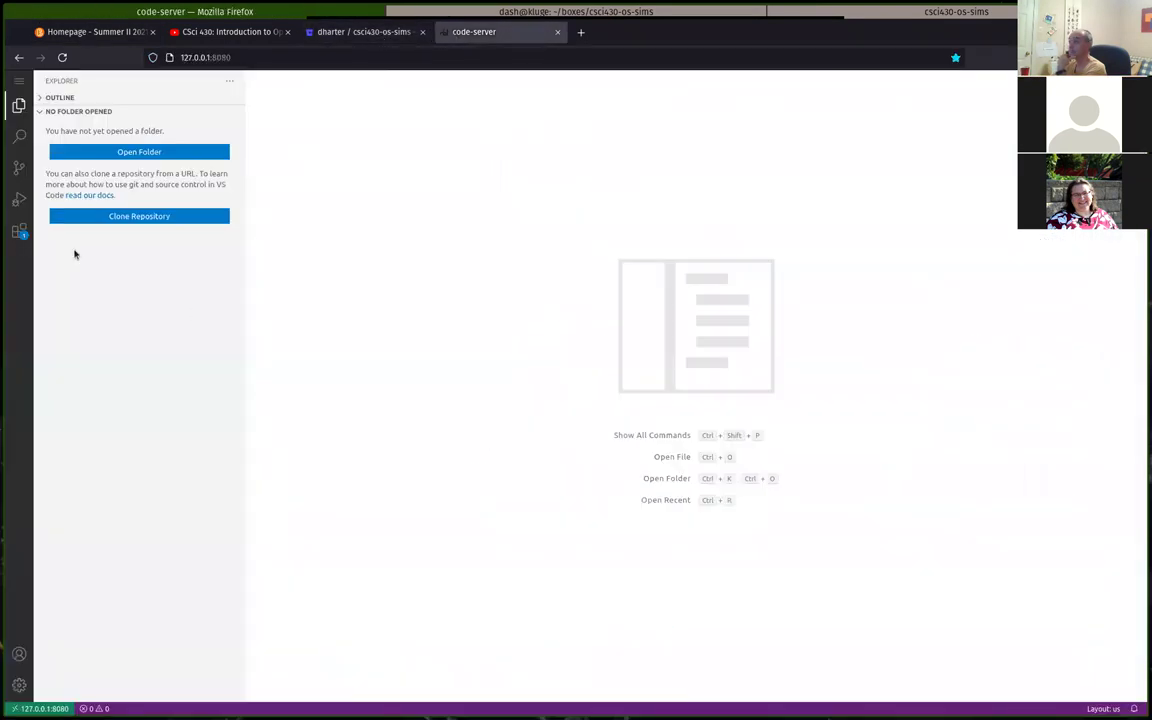
click(19, 232)
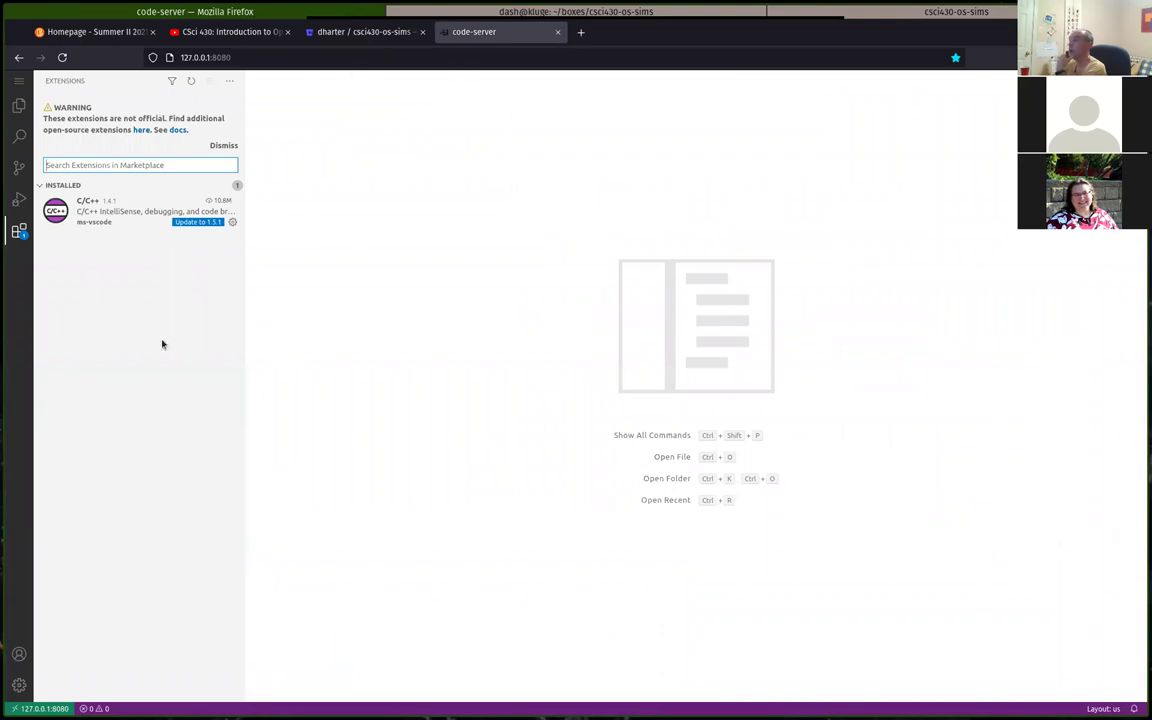
click(232, 221)
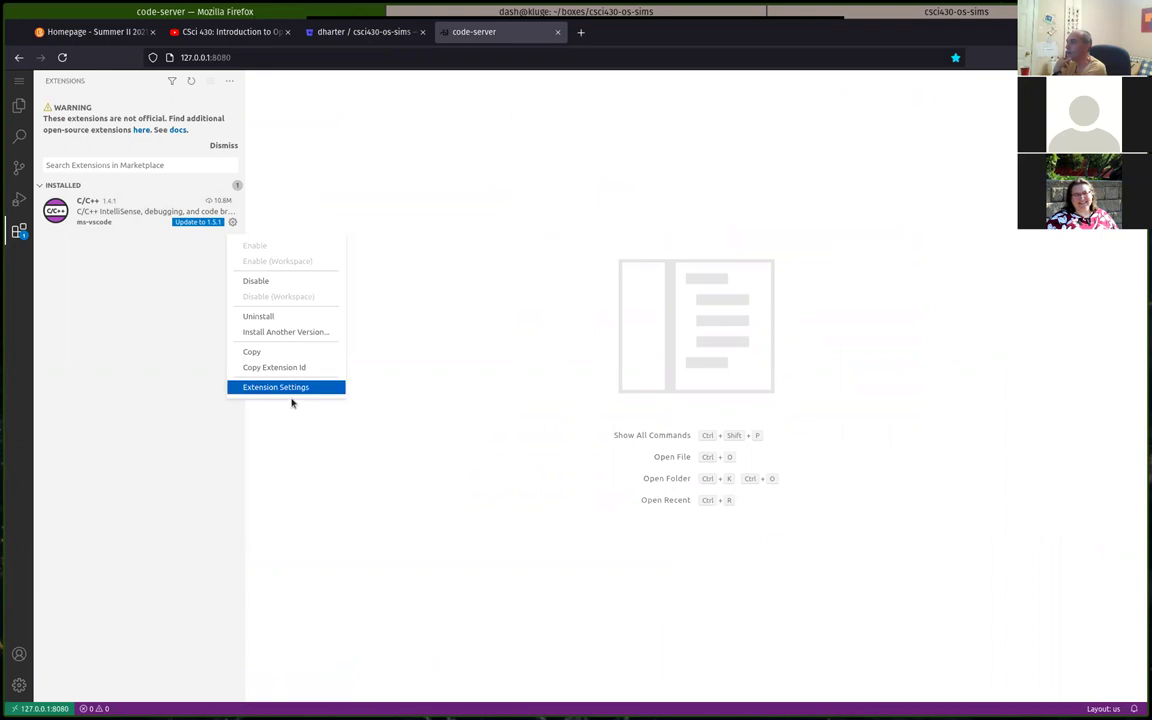
click(268, 320)
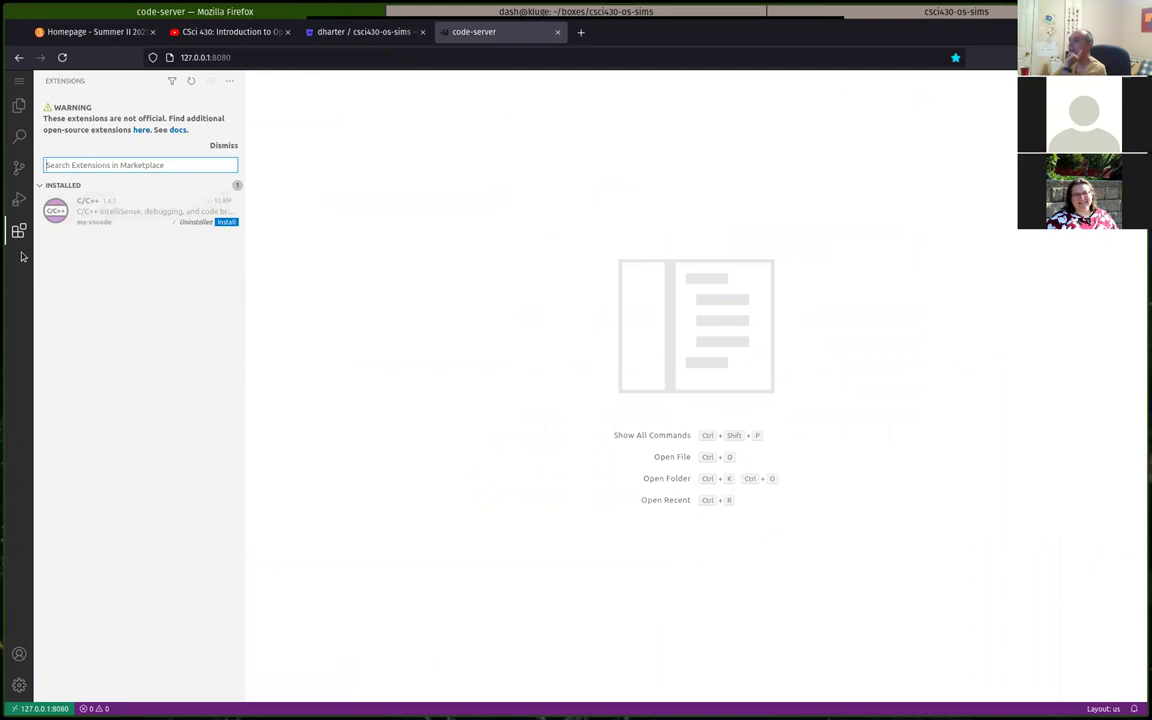
Start installing an extension from a VSIX file and browse to the /home/vagrant/sync folder
click(231, 83)
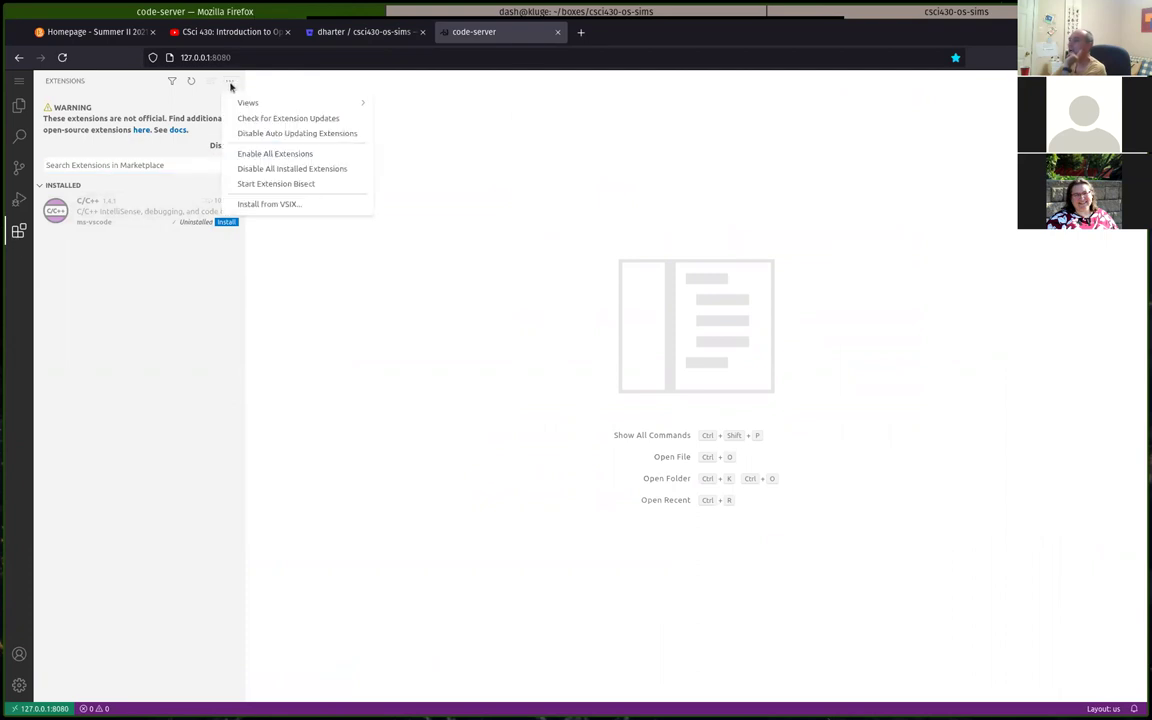
click(296, 206)
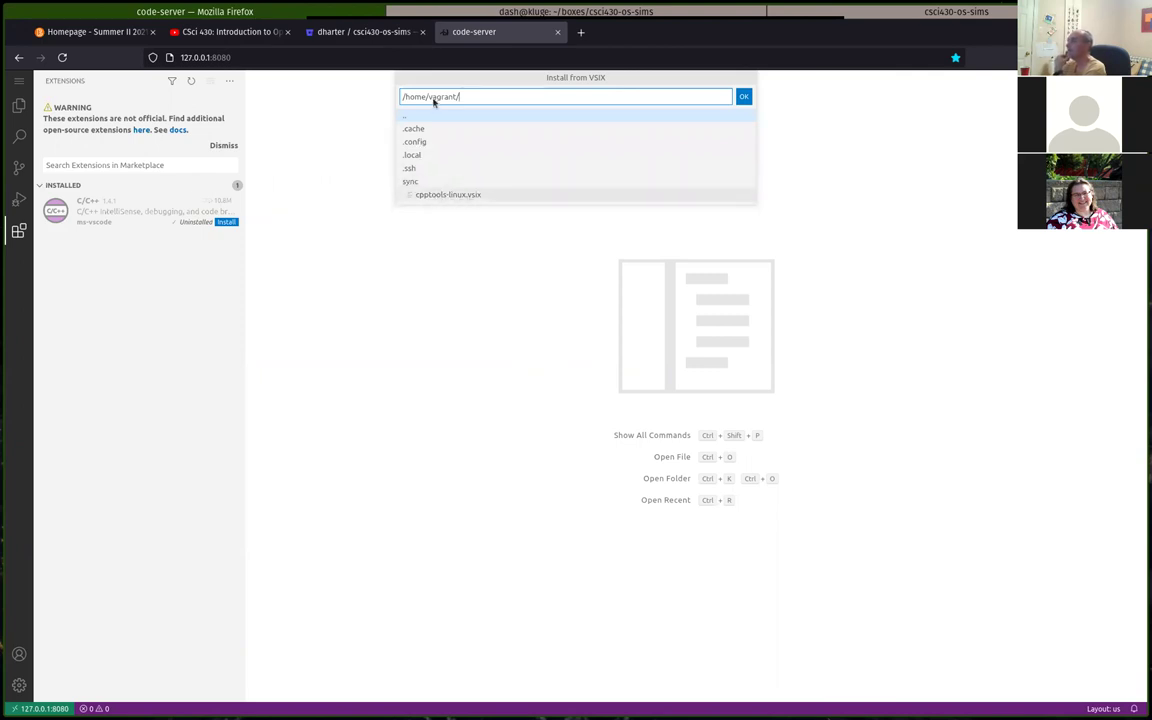
click(432, 182)
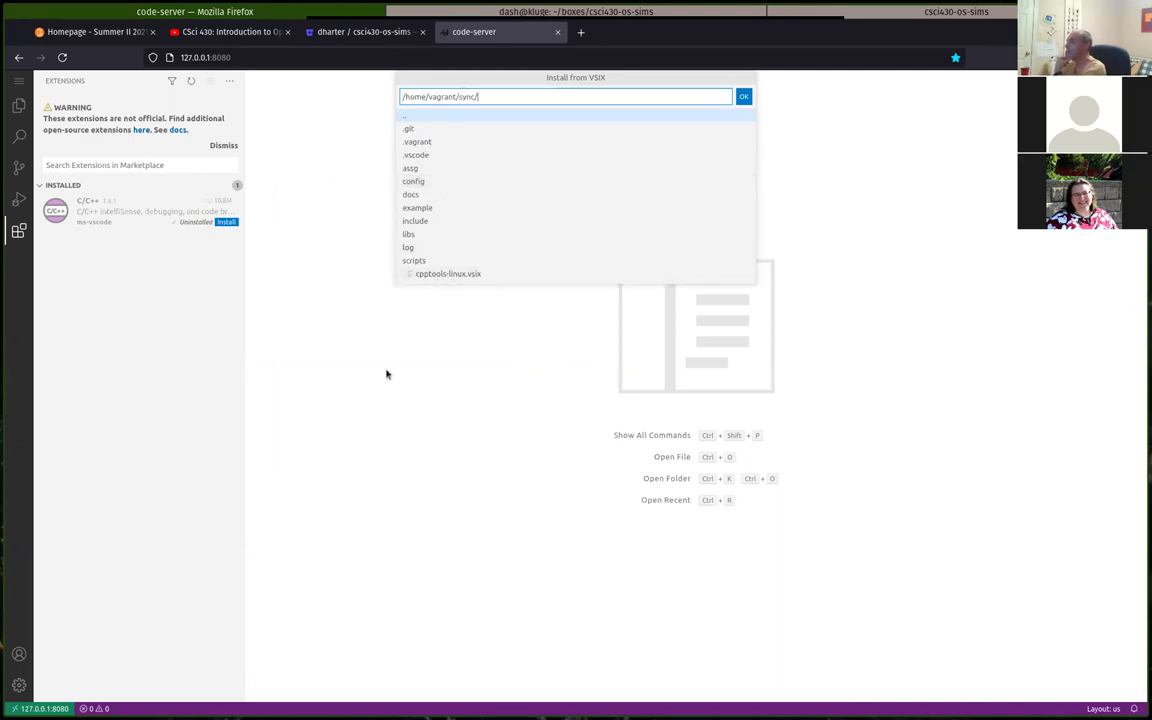
click(165, 345)
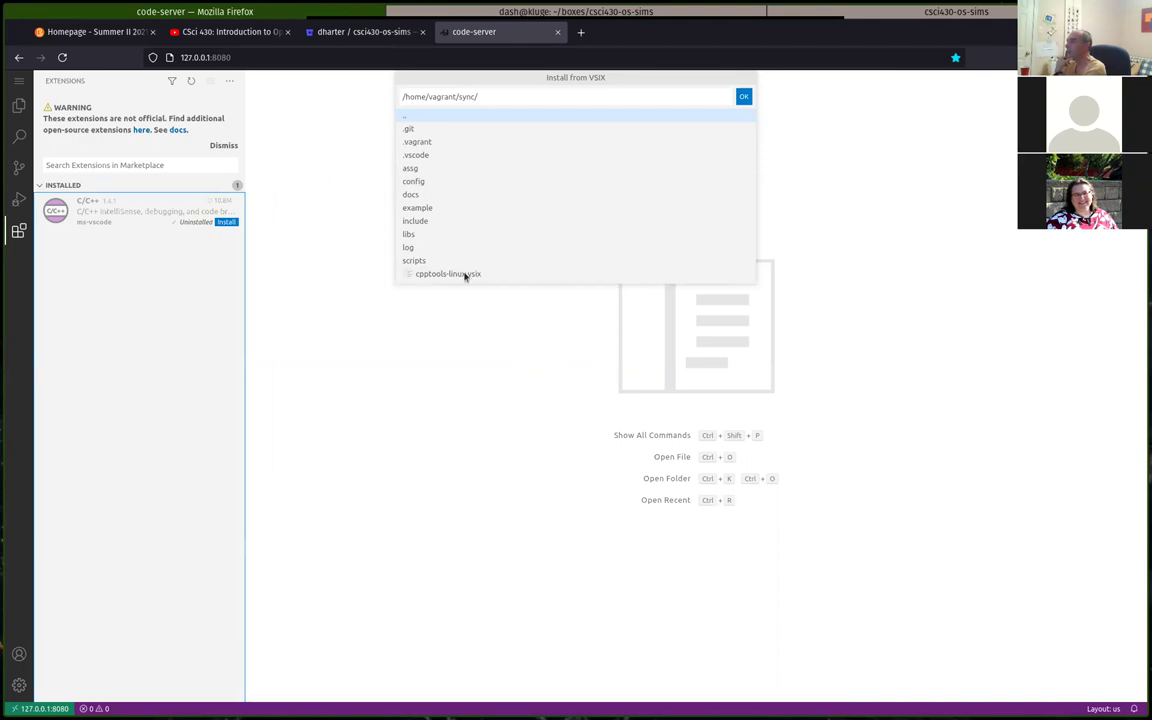
click(224, 115)
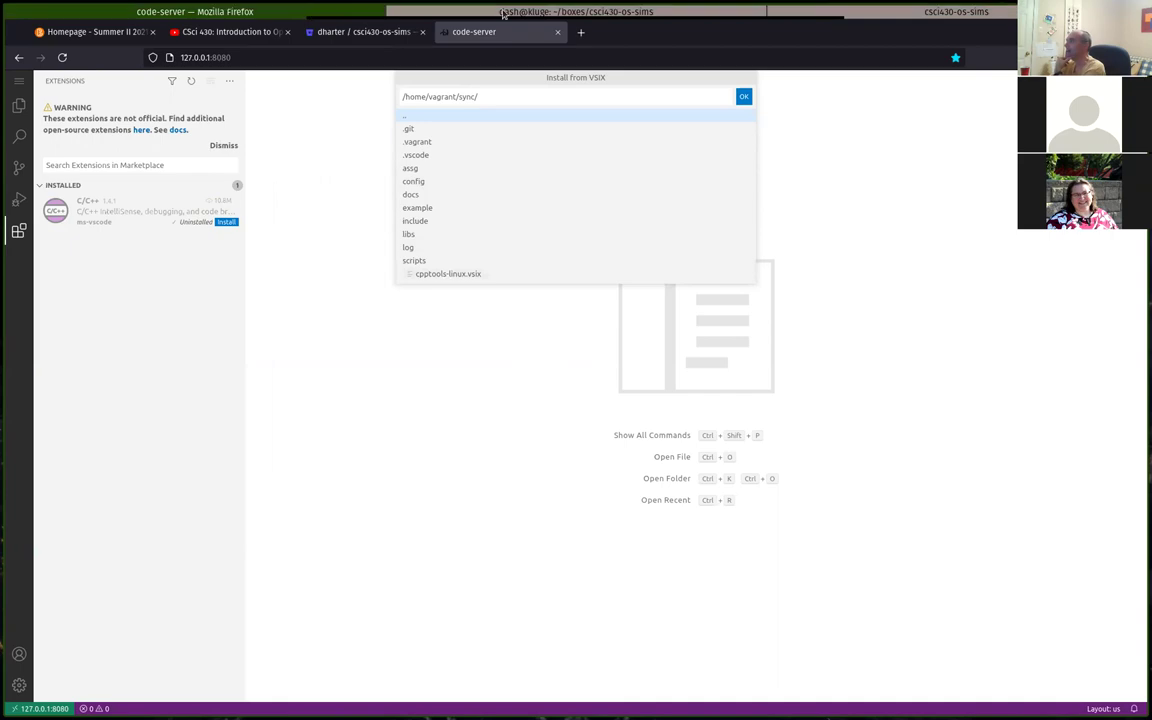
Delete cpptools-linux.vsix from the boxes/csci430-os-sims shared folder in the file manager
click(503, 14)
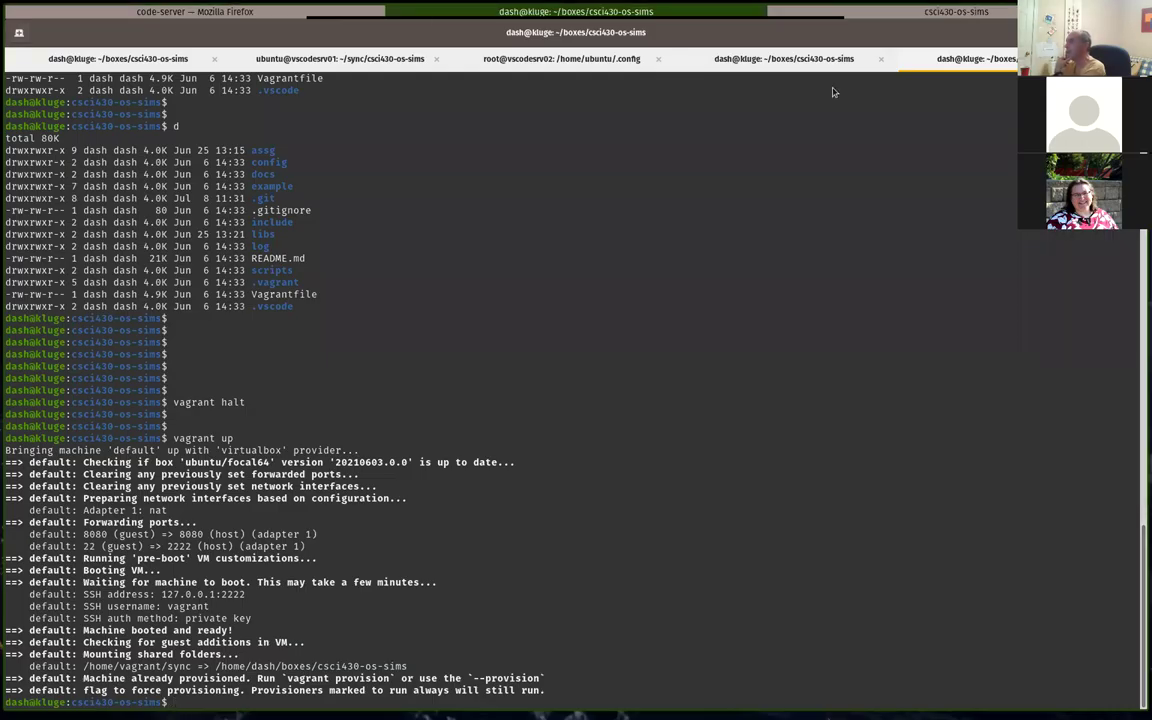
key(alt+Tab)
click(177, 246)
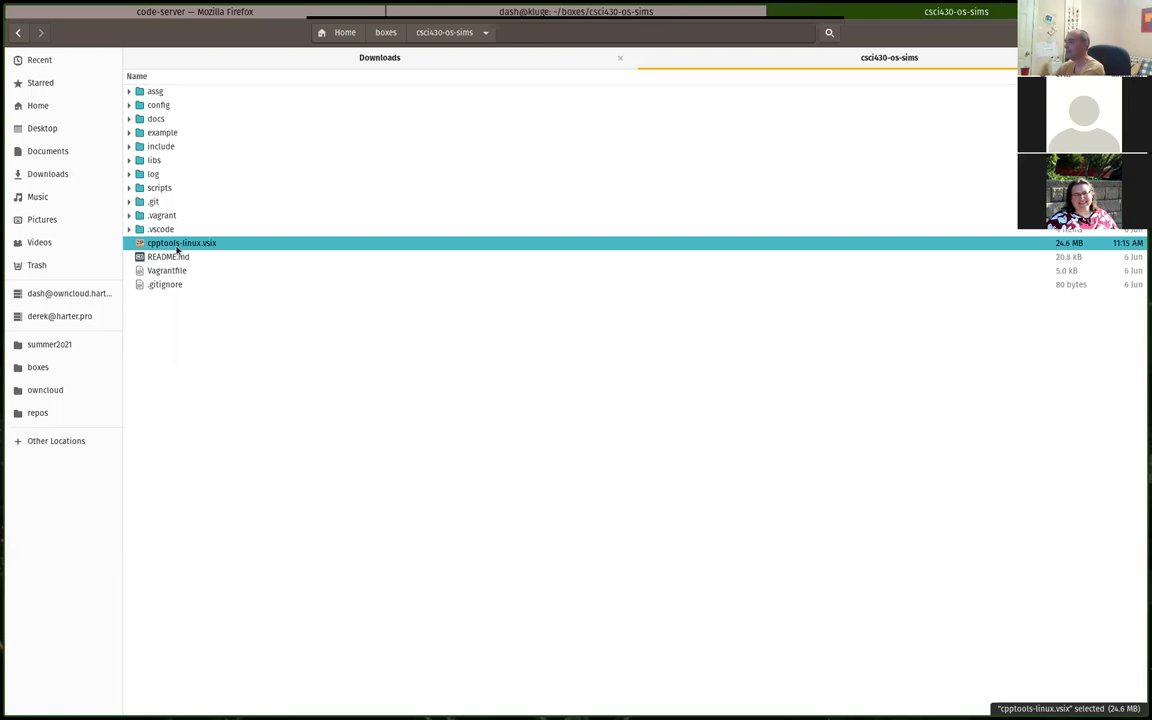
key(Delete)
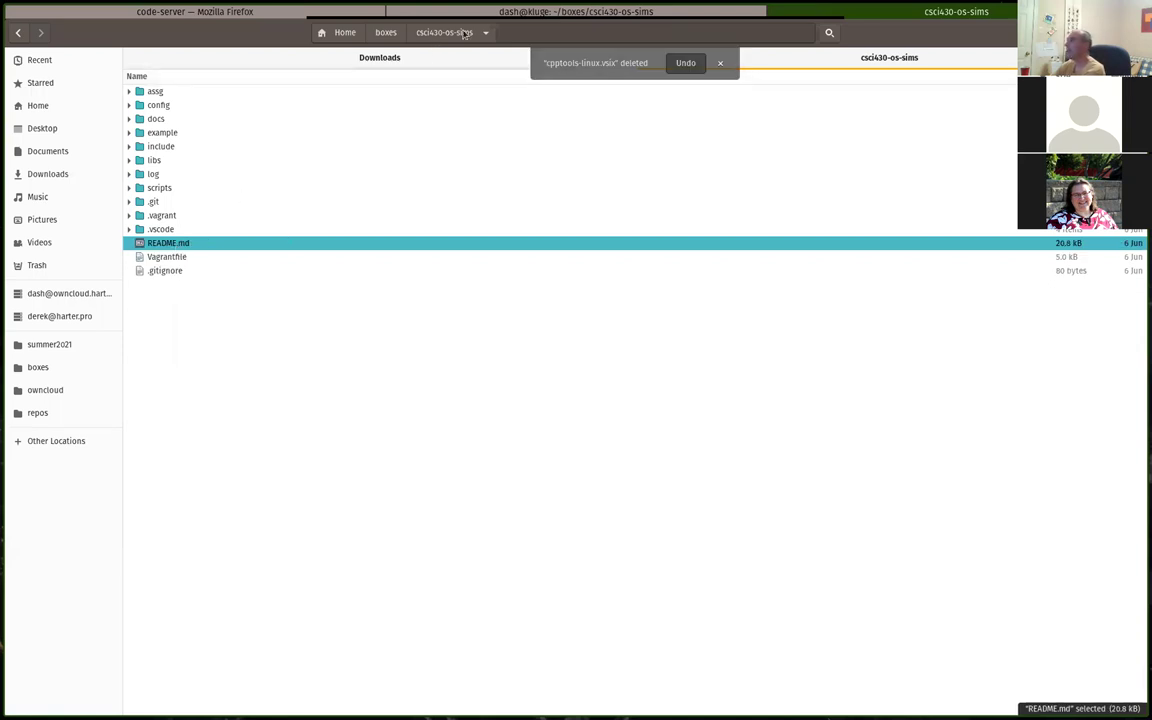
Open a new terminal in code-server, list the home directory's files and print the working directory path
click(217, 12)
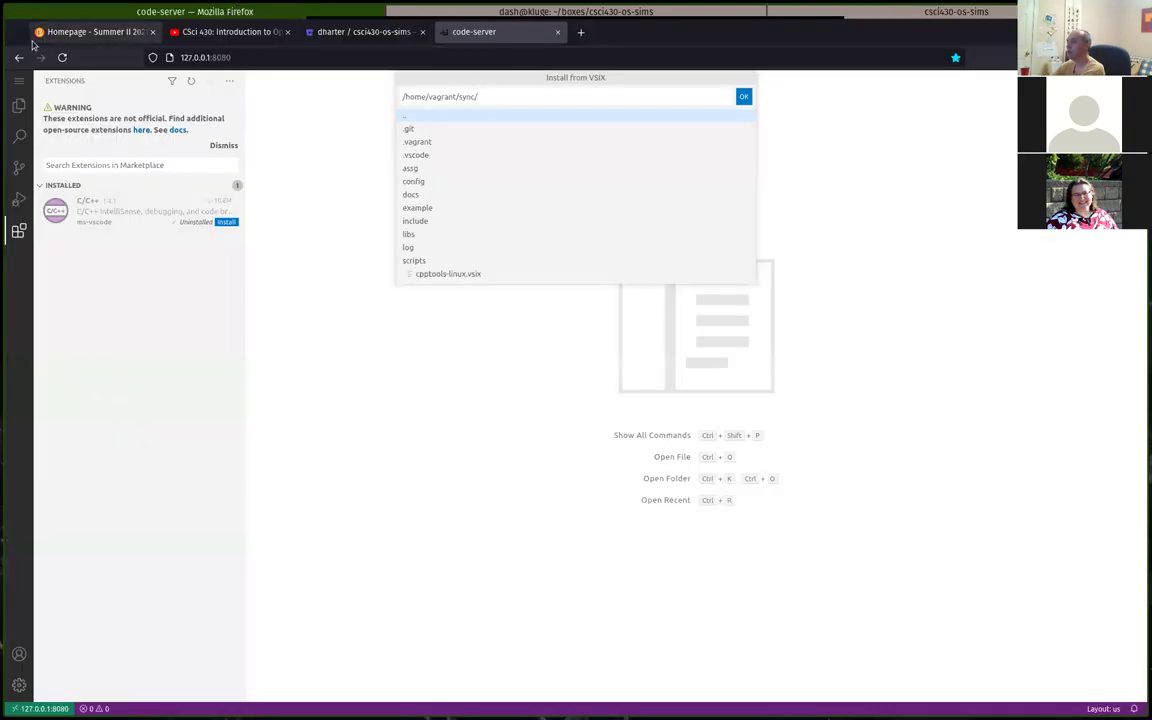
click(19, 81)
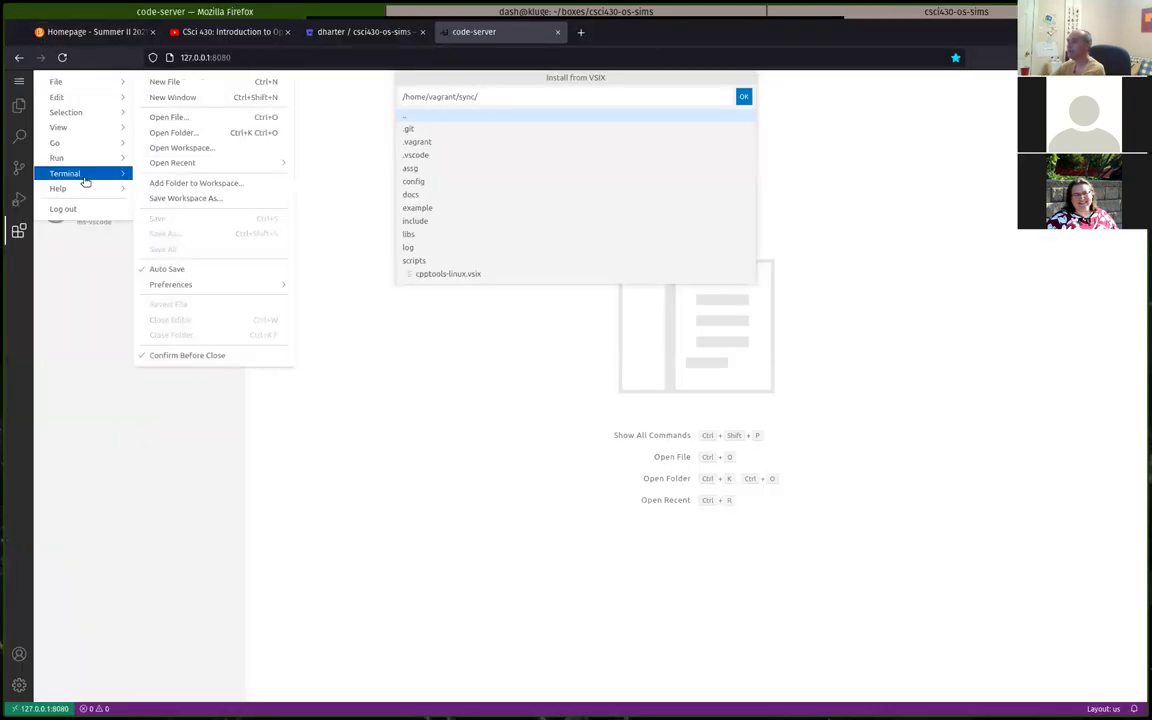
mouse_move(86, 181)
click(200, 180)
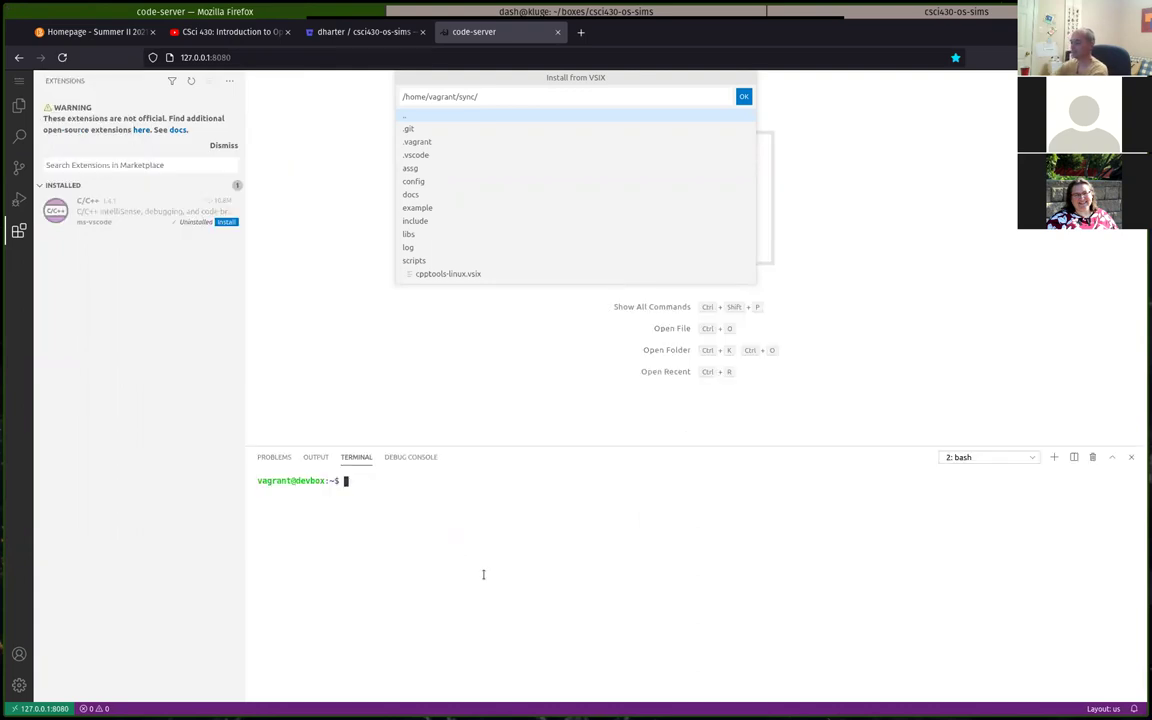
text(ls)
key(Return)
key(Return)
key(Return)
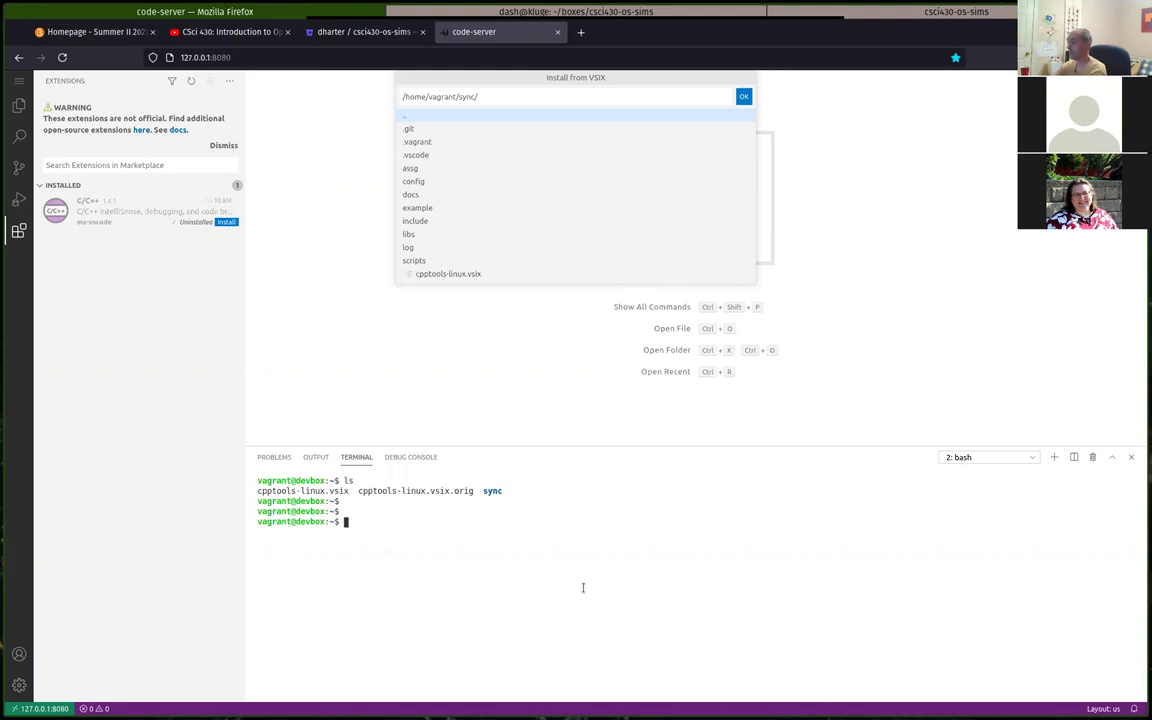
text(pwd)
key(Return)
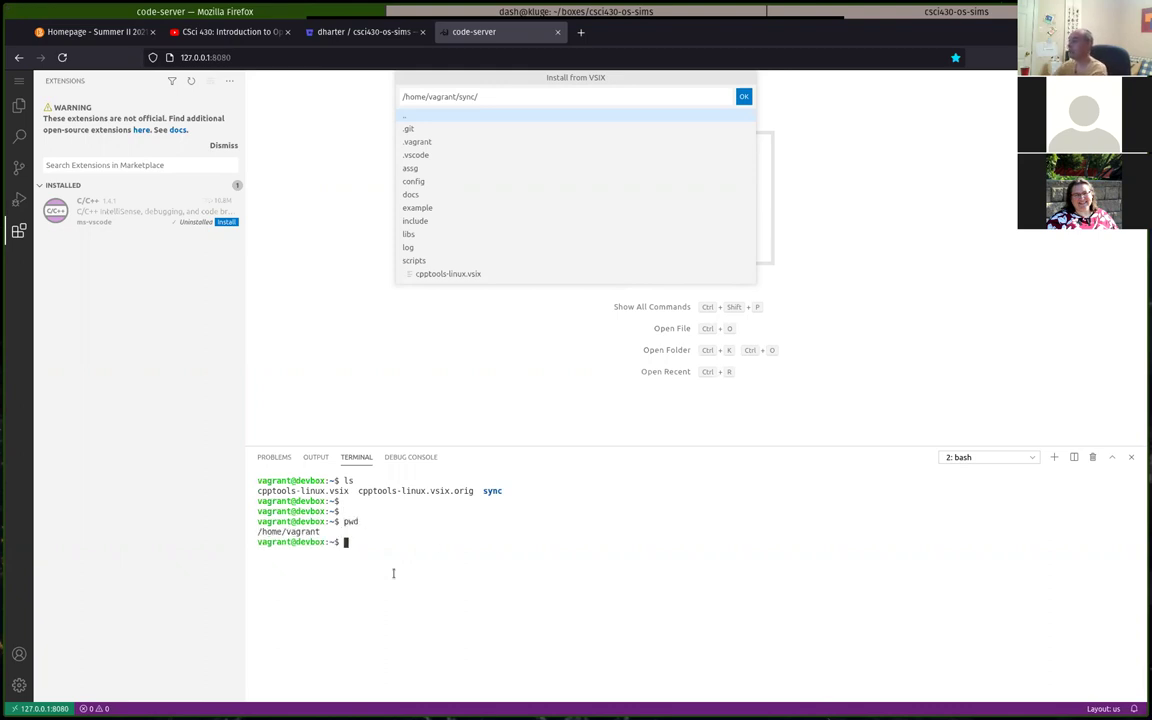
Dismiss the pending VSIX file chooser without installing anything
click(635, 101)
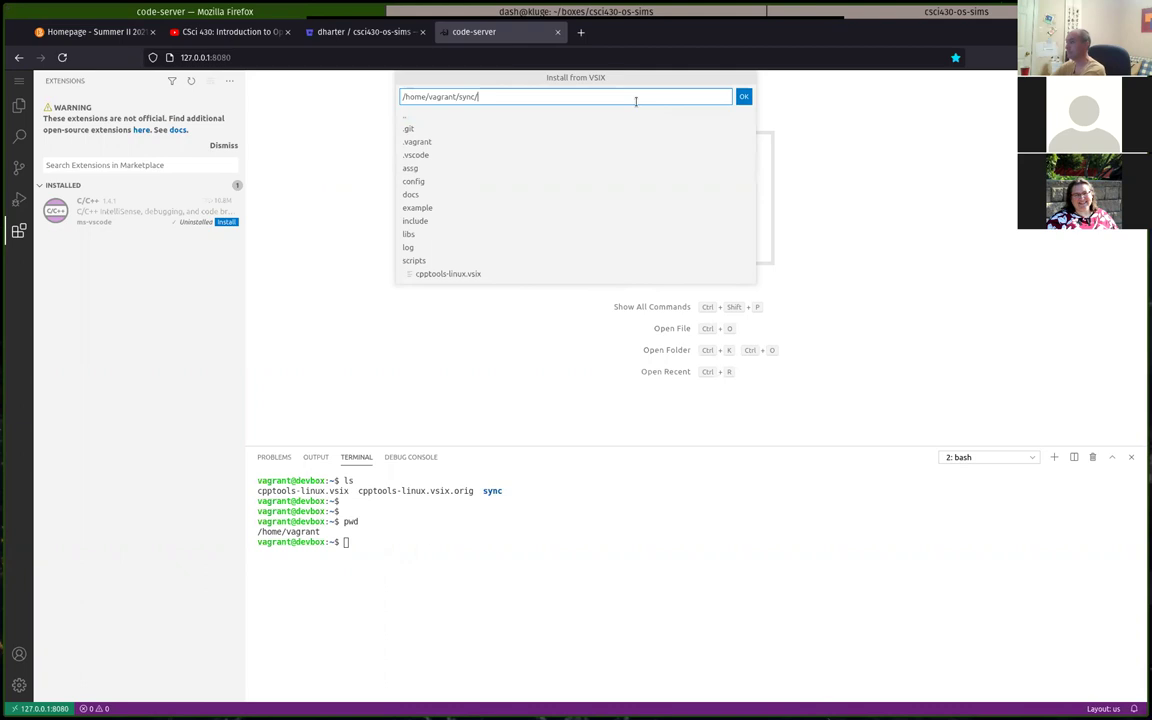
click(694, 208)
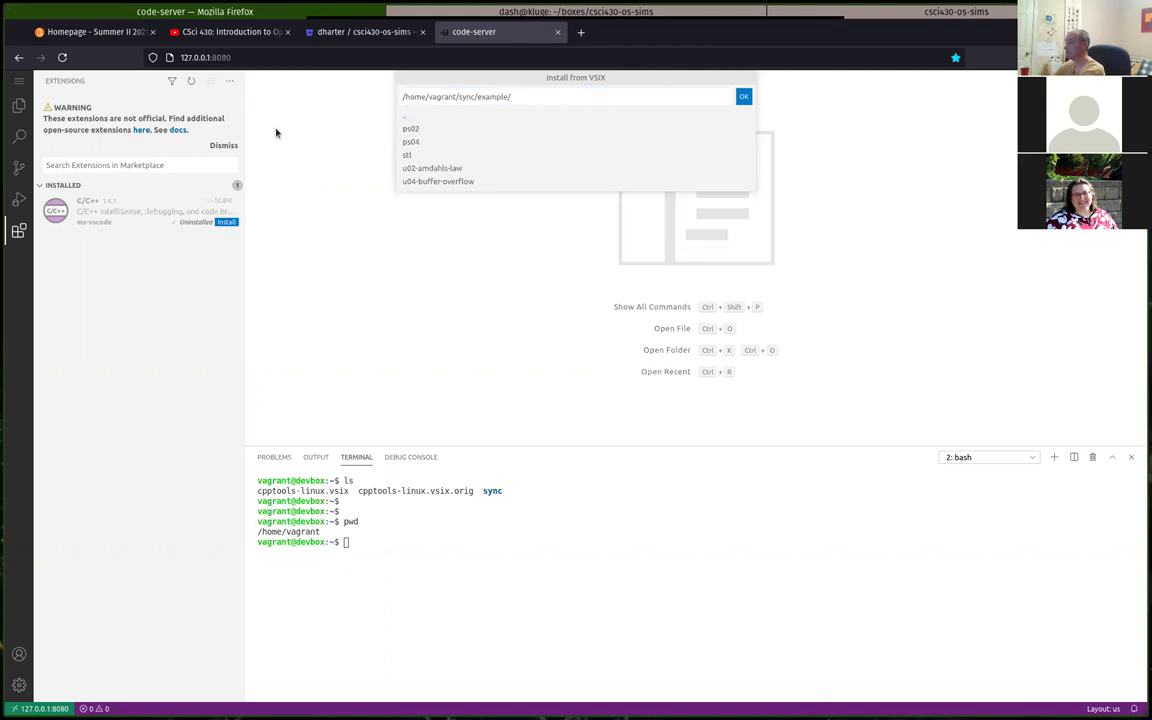
key(Escape)
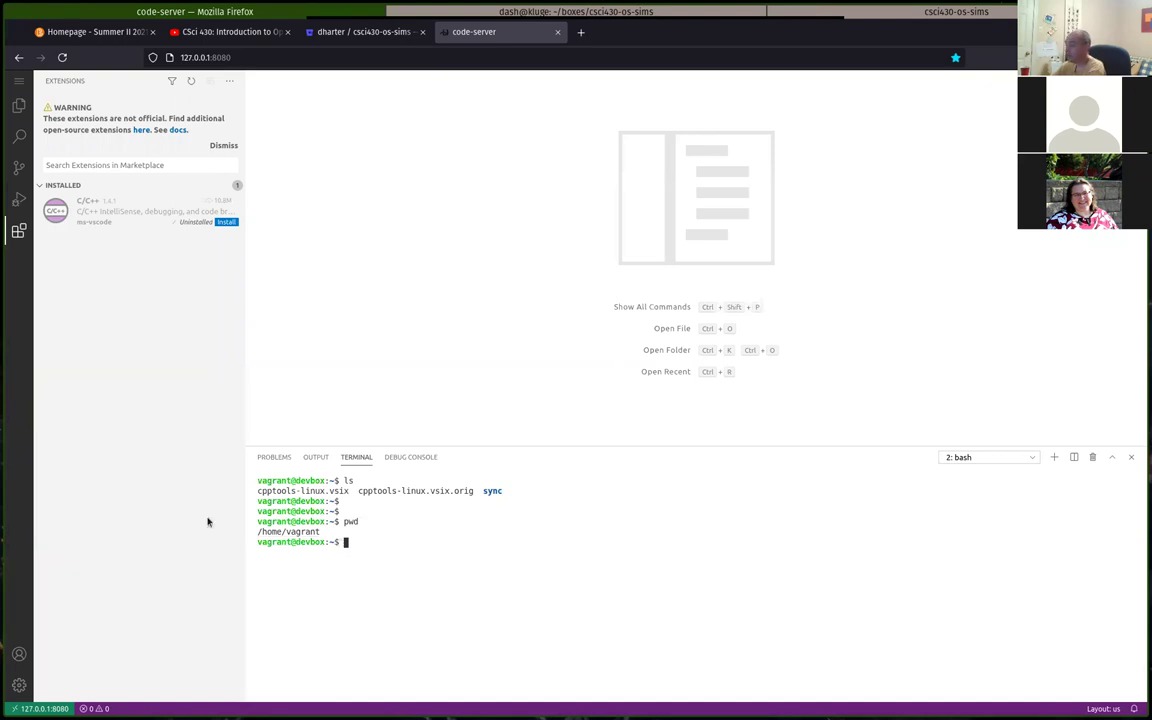
List the DevBox home directory again and check its two cpptools-linux files
text(ls)
key(Return)
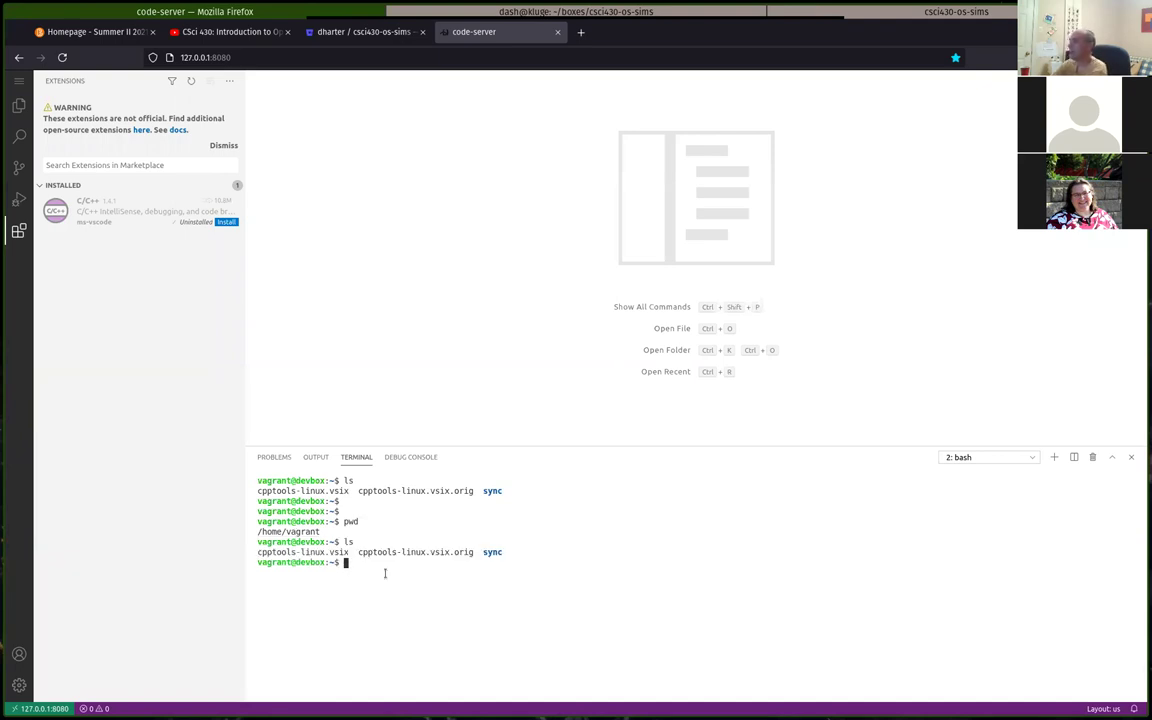
drag(353, 551, 445, 557)
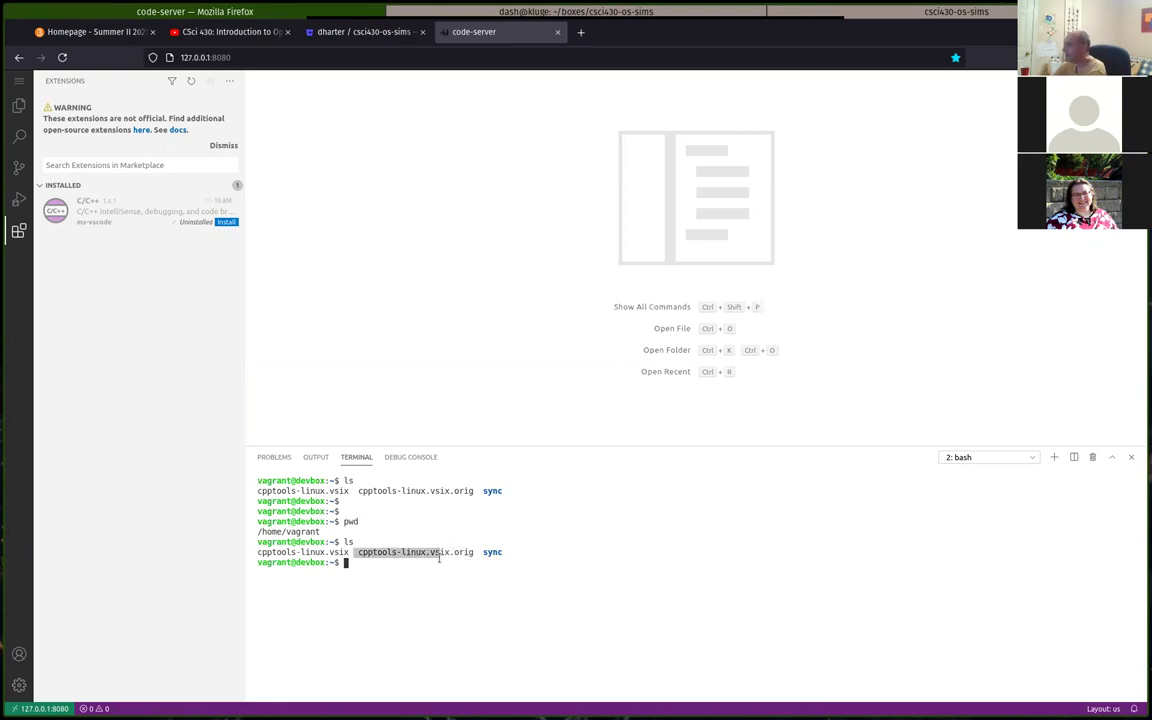
click(339, 579)
double_click(271, 549)
click(411, 618)
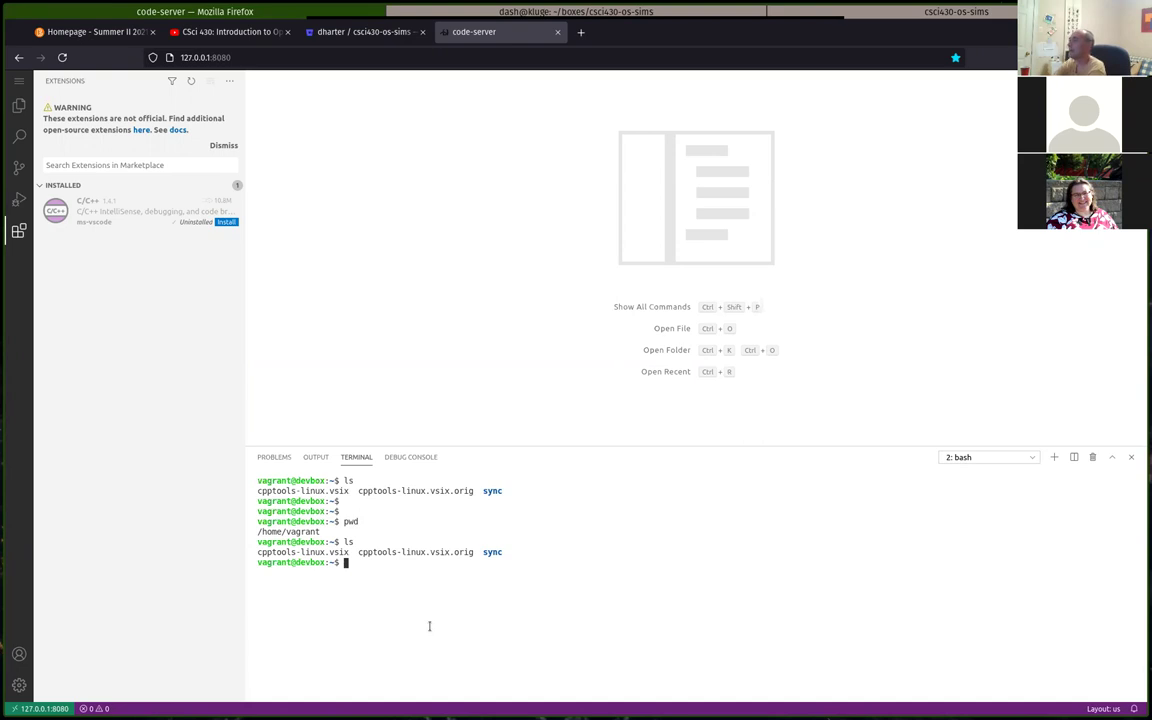
Remove cpptools-linux.vsix and cpptools-linux.vsix.orig from the DevBox home directory, and list the directory to check
text(rm cp)
key(Tab)
text(cp)
key(Tab)
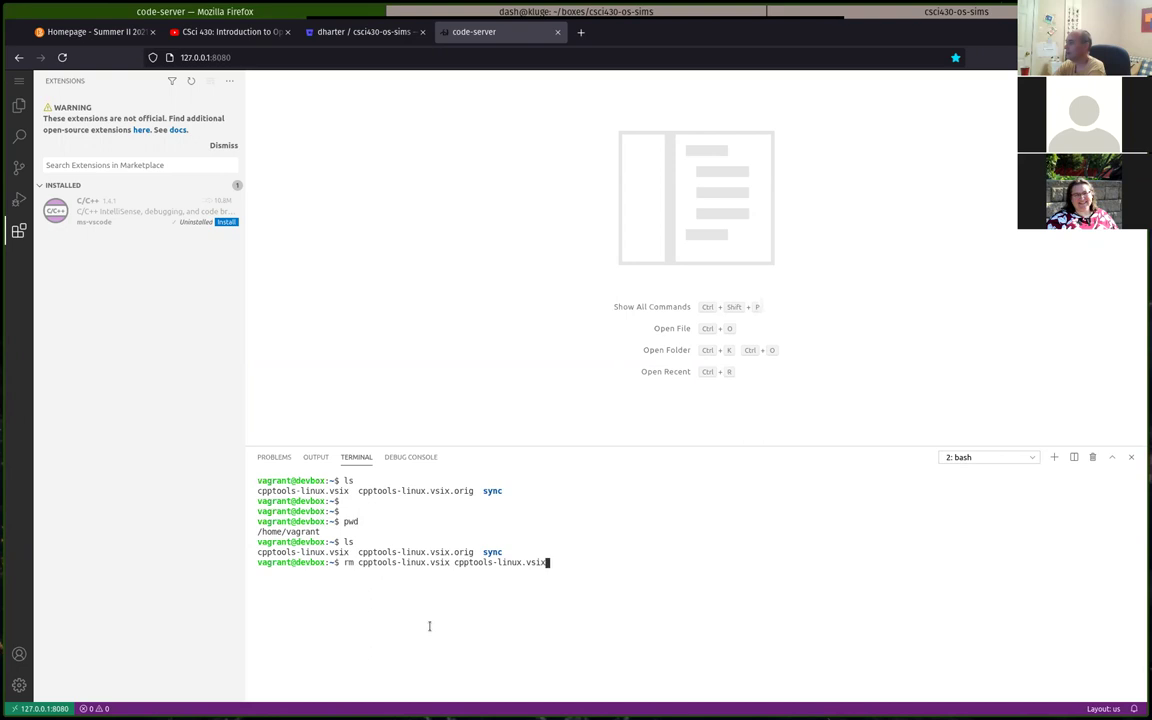
text(.)
key(Tab)
key(Return)
key(Return)
text(ls)
key(Return)
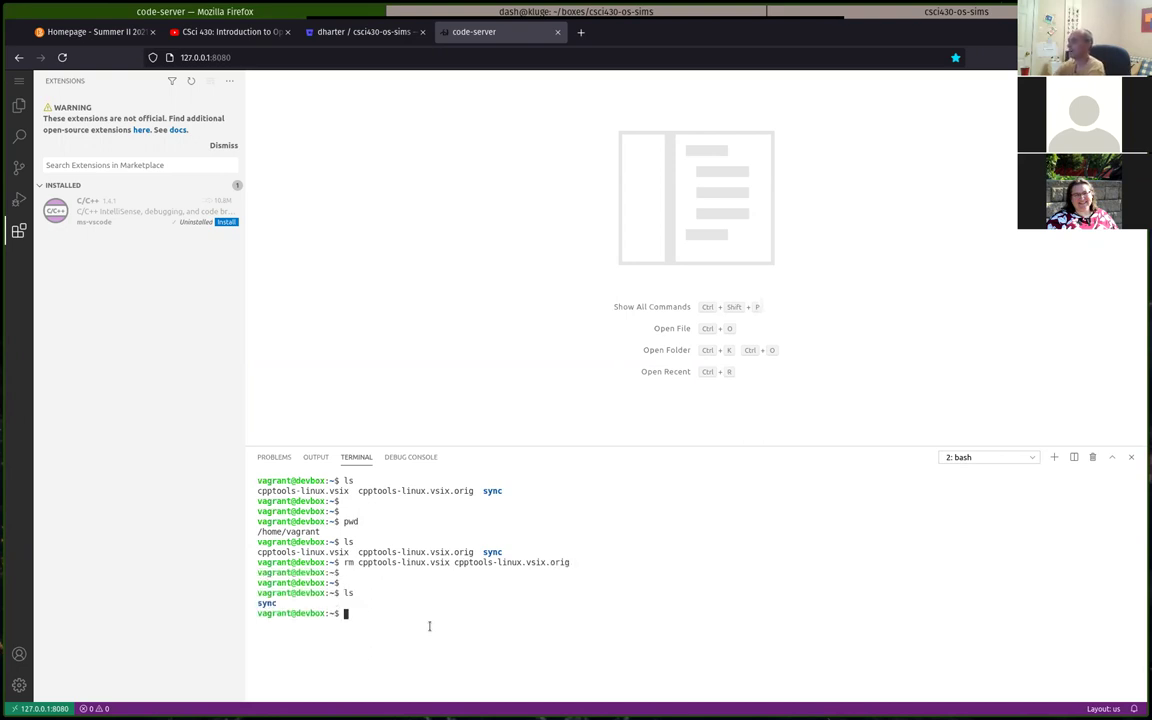
key(Return)
key(Return)
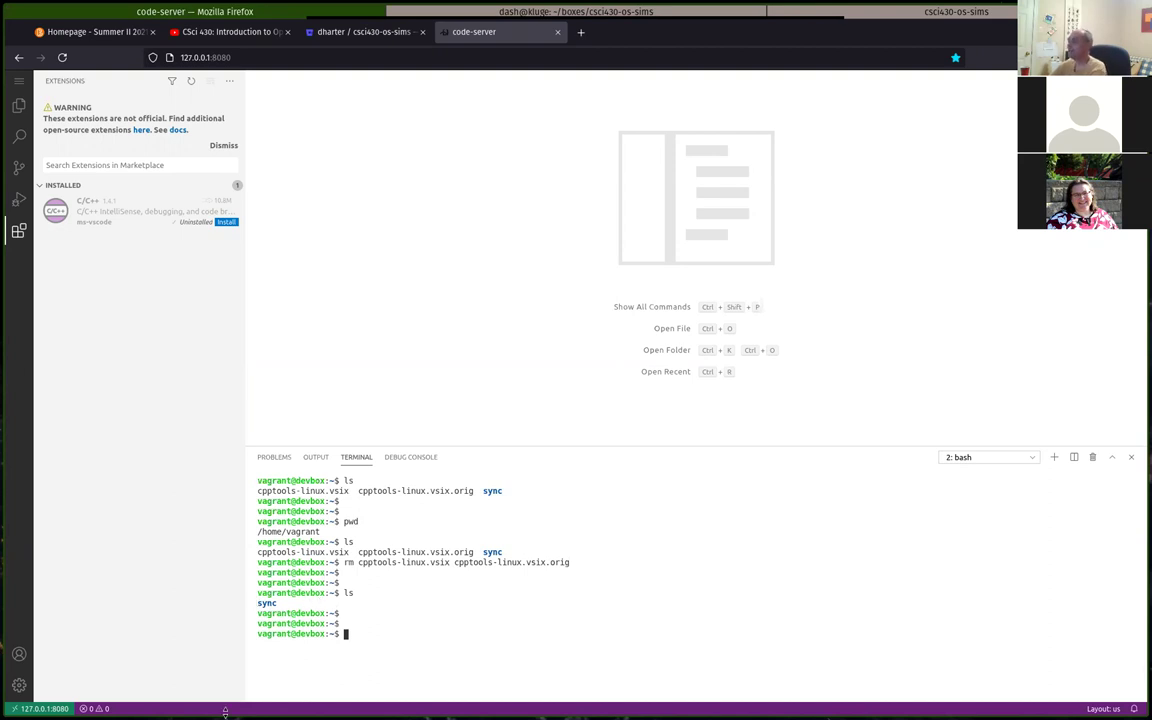
Change into the sync shared folder in the terminal and list its contents
text(cd sync)
key(Return)
text(ls)
key(Return)
key(Return)
key(Return)
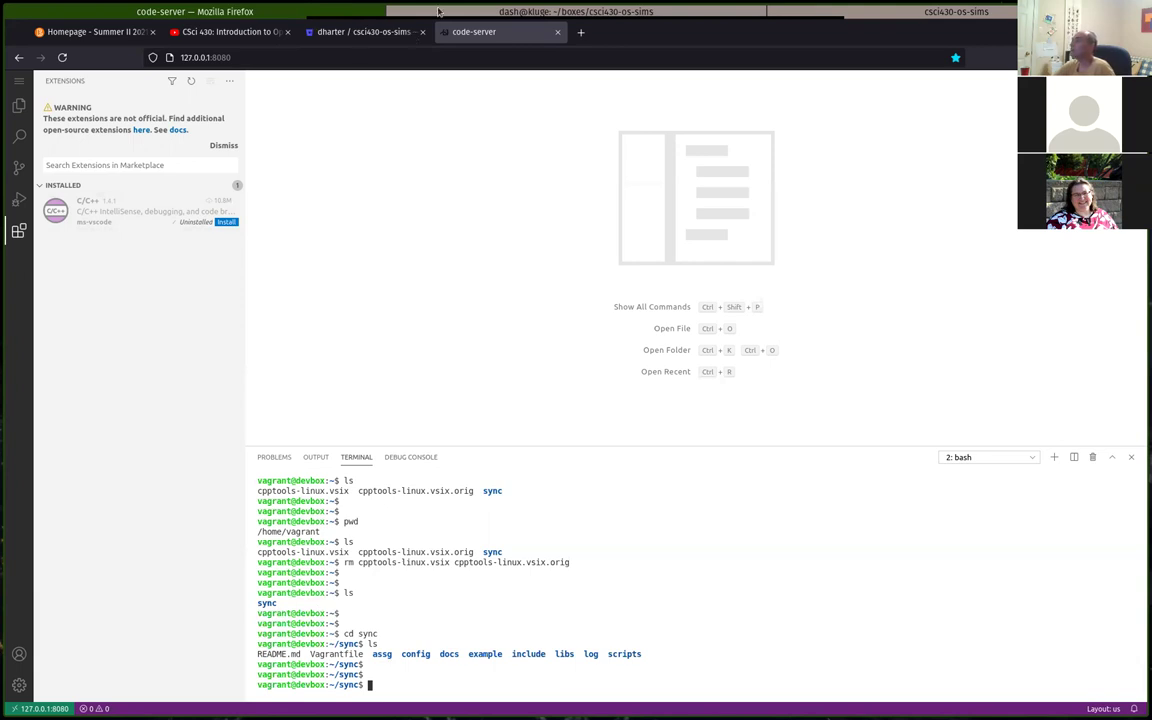
Look through the host's Downloads folder in the file manager for the downloaded extension file
click(392, 12)
click(792, 12)
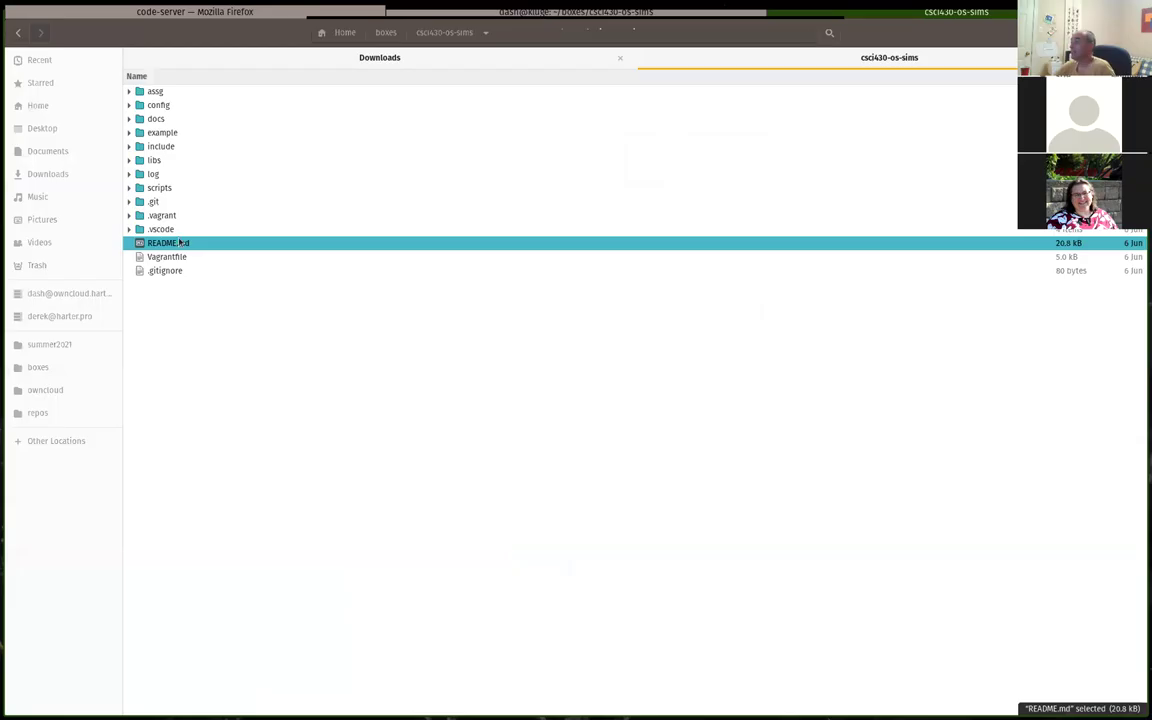
click(373, 57)
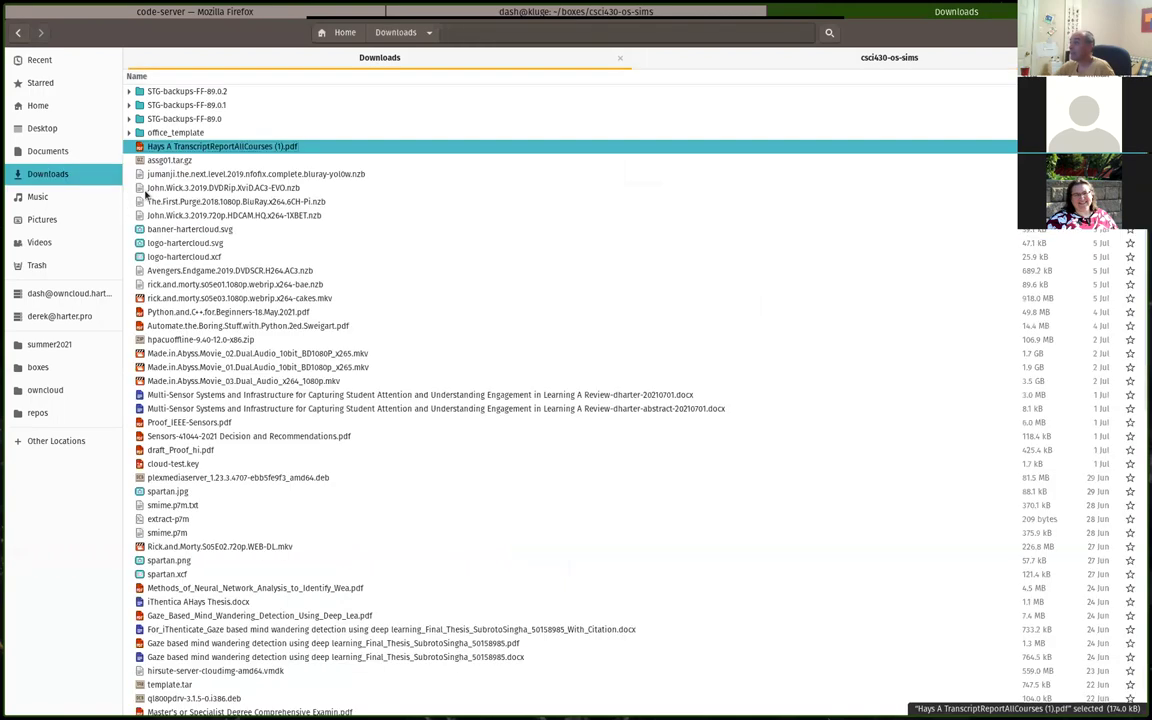
click(193, 160)
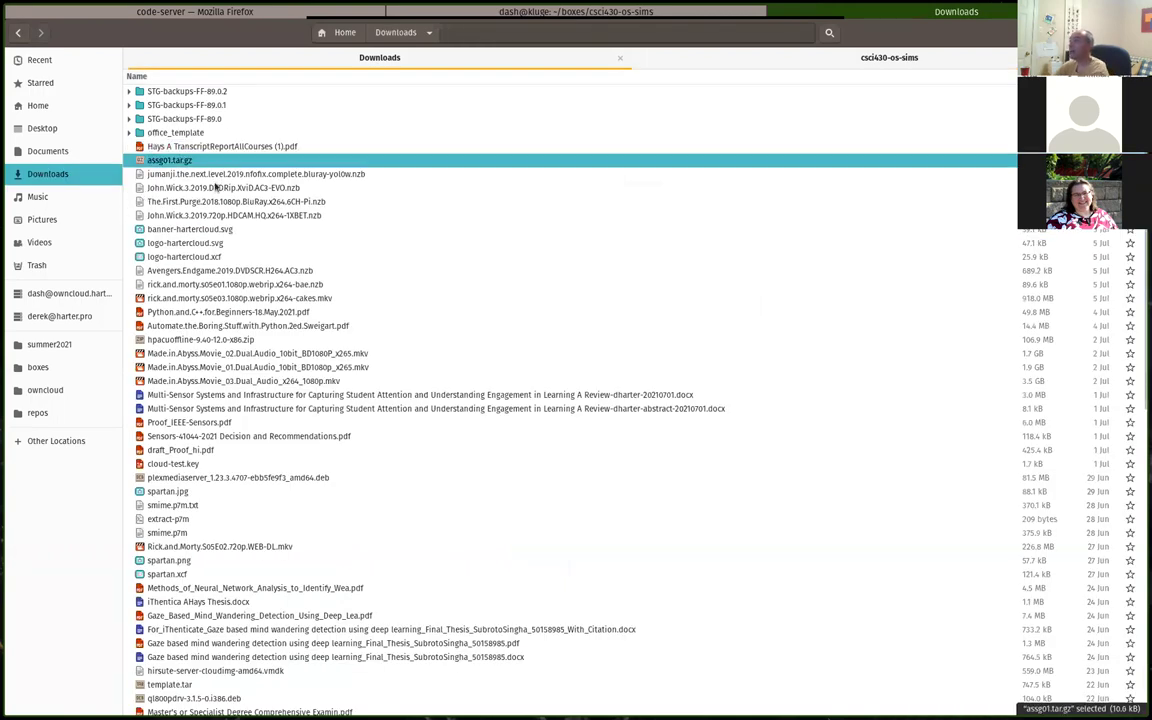
key(Up)
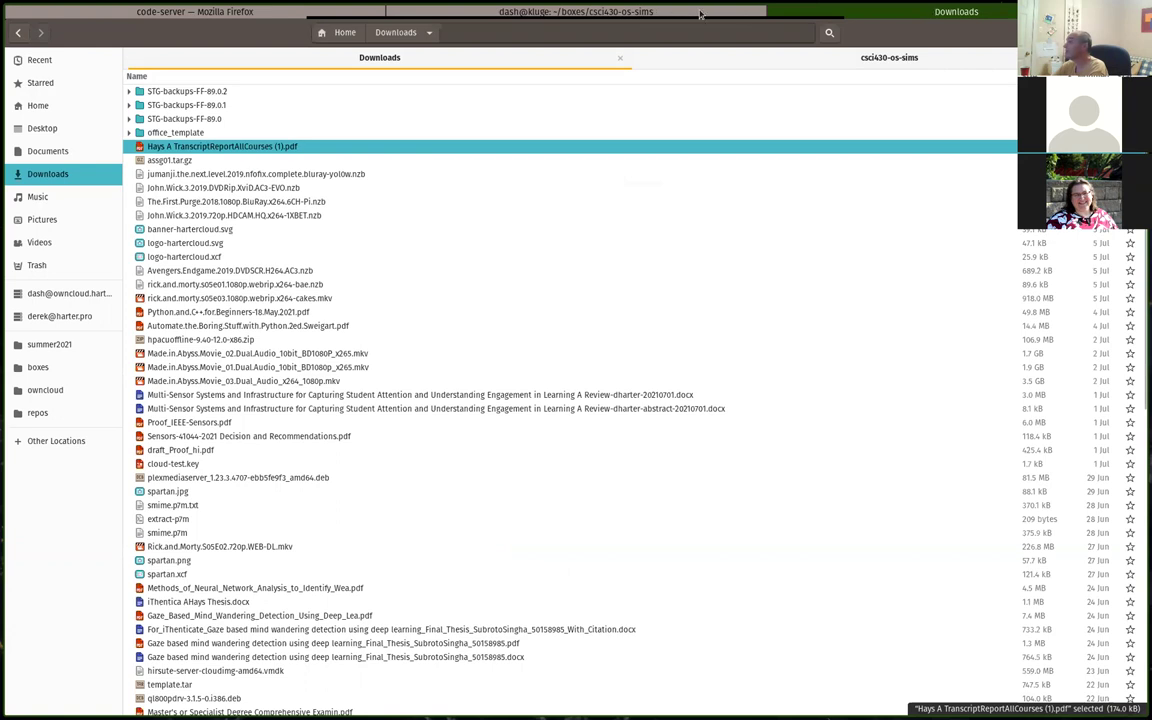
Return to the course homepage in Firefox and save the offered cpptools-linux.vsix download
click(298, 16)
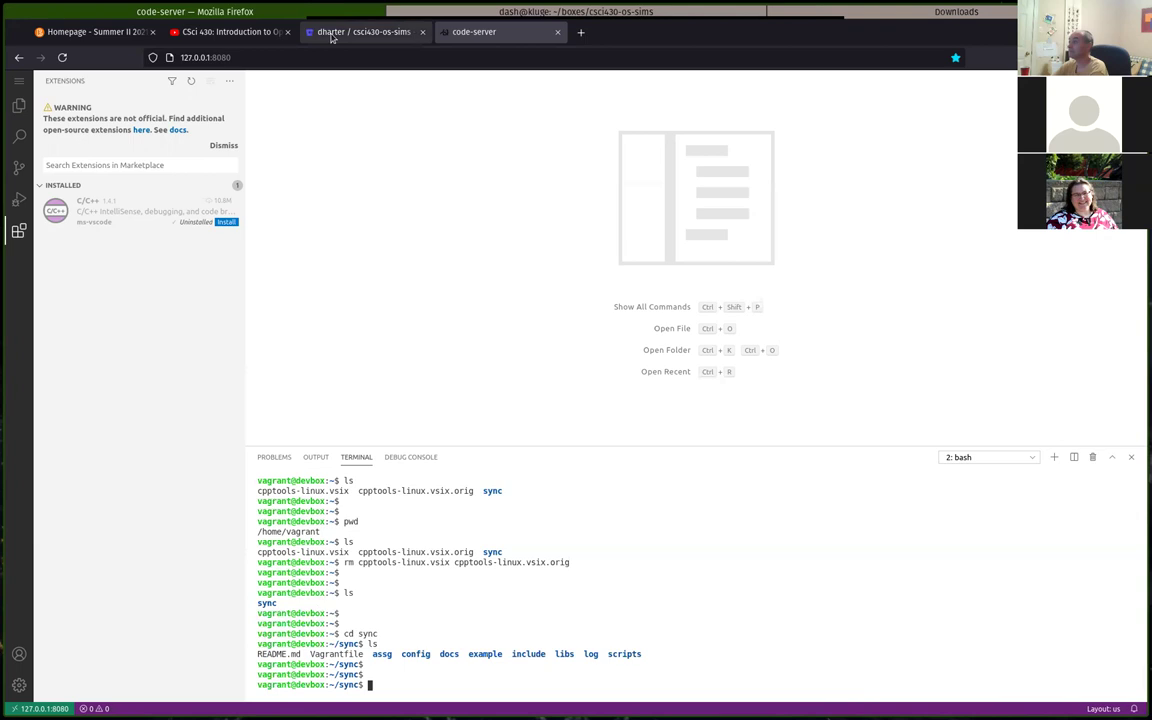
click(336, 33)
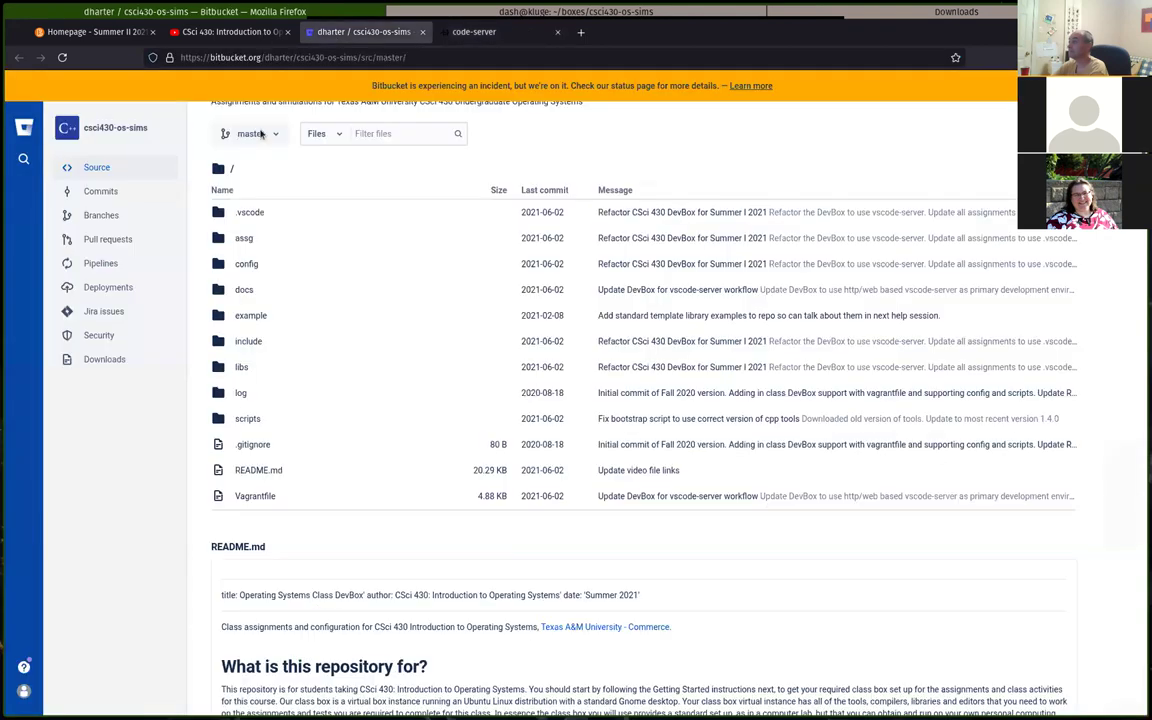
click(112, 33)
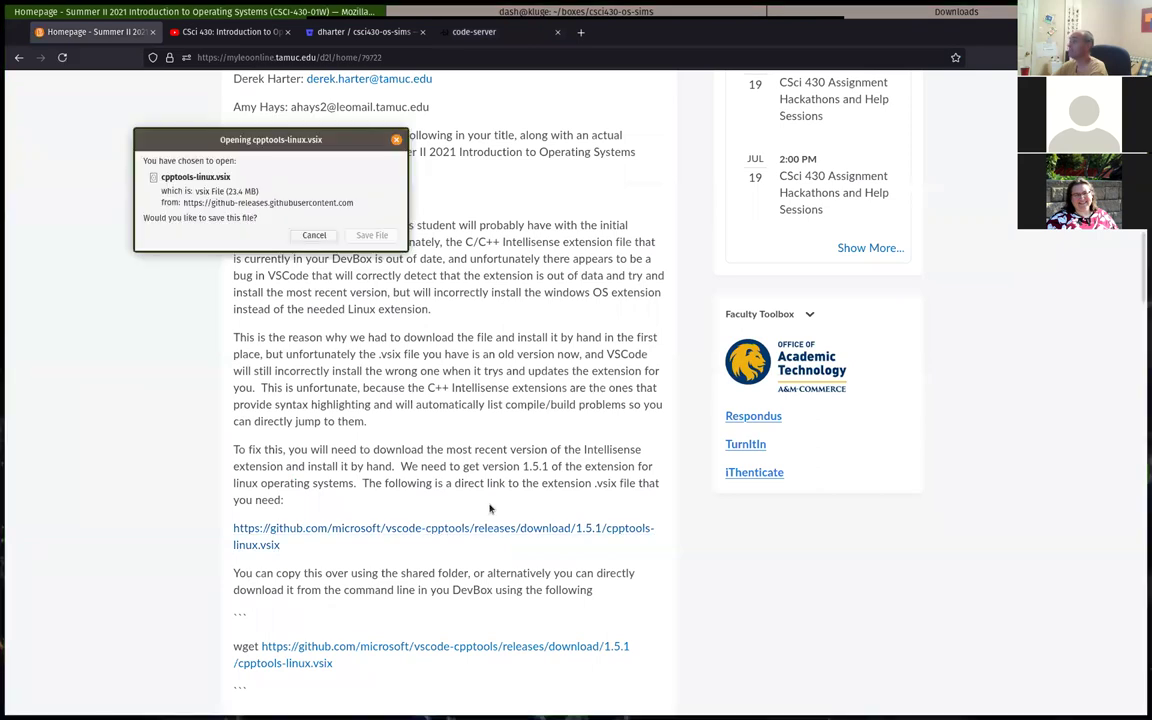
click(372, 236)
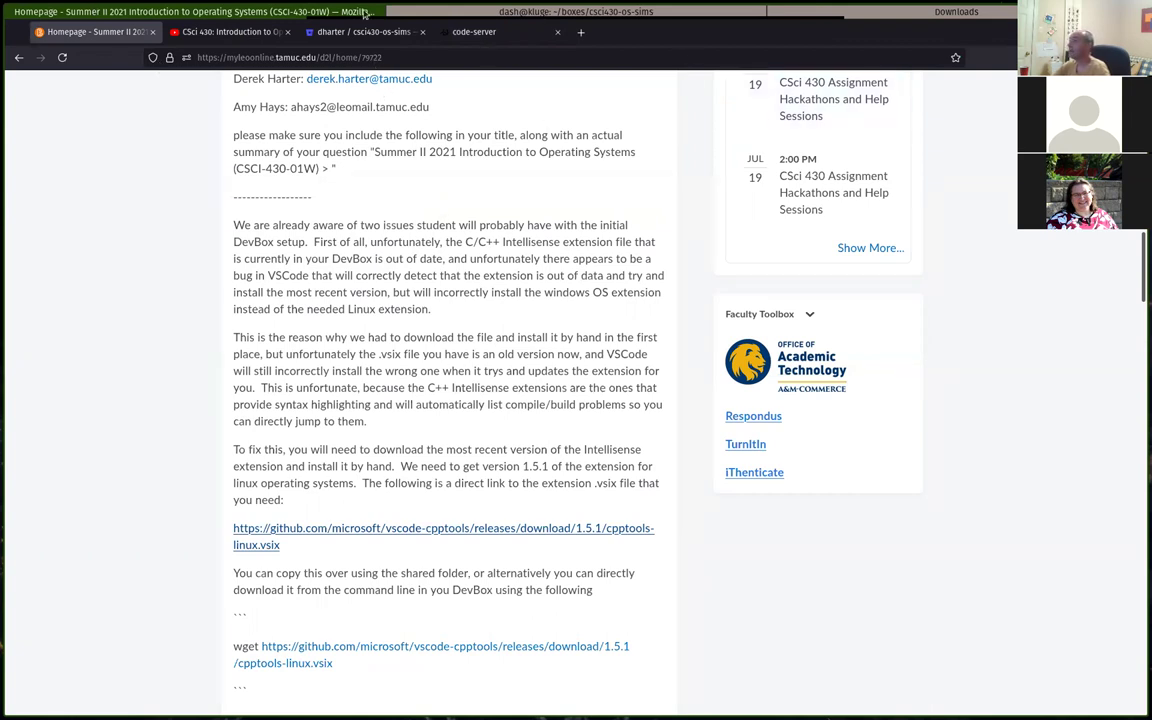
Copy cpptools-linux.vsix from the host's Downloads folder into the csci430-os-sims shared folder
click(440, 12)
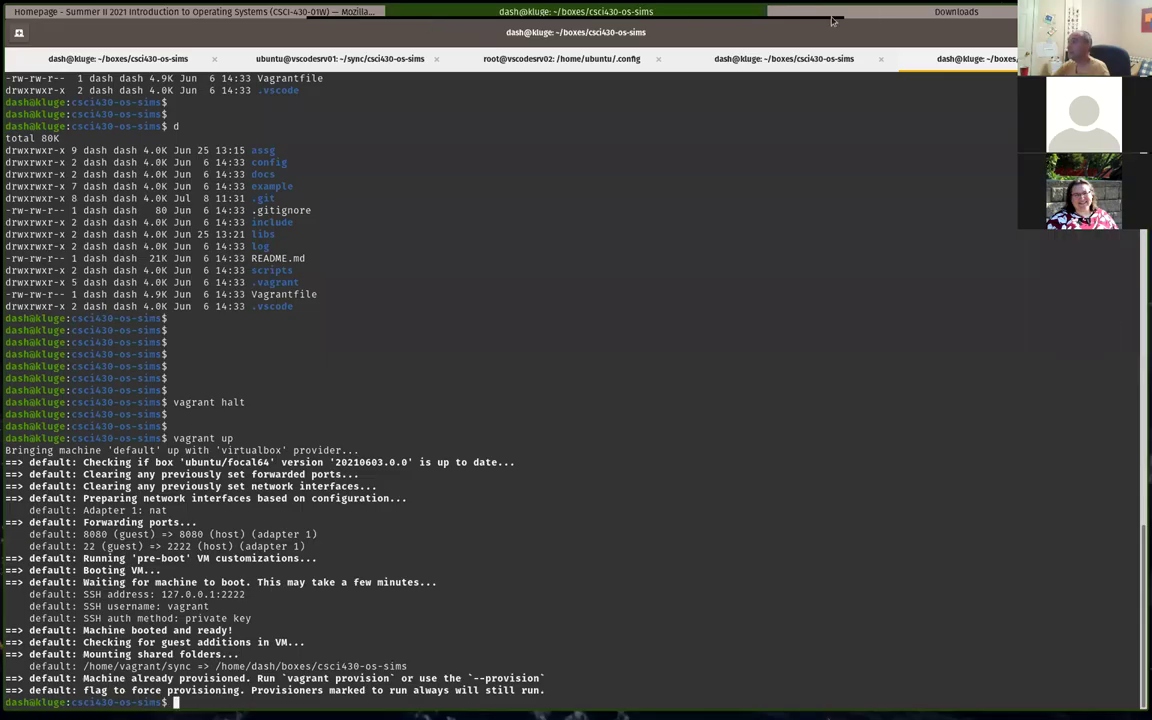
click(956, 11)
click(175, 147)
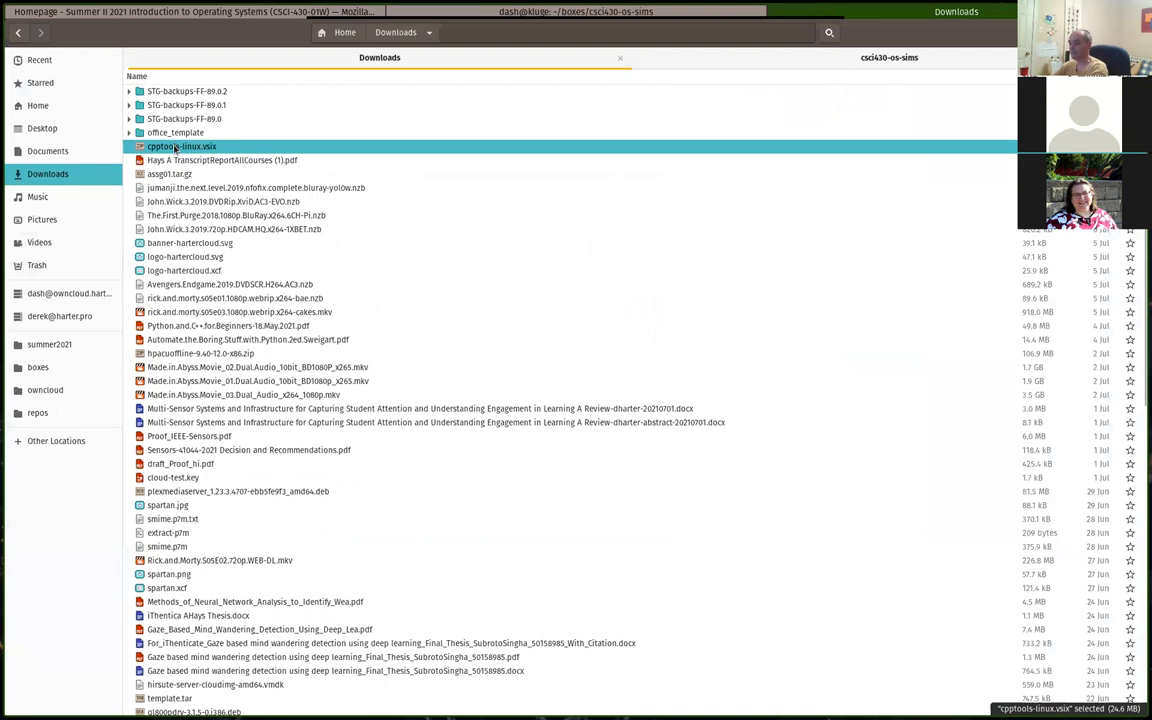
click(823, 58)
click(419, 368)
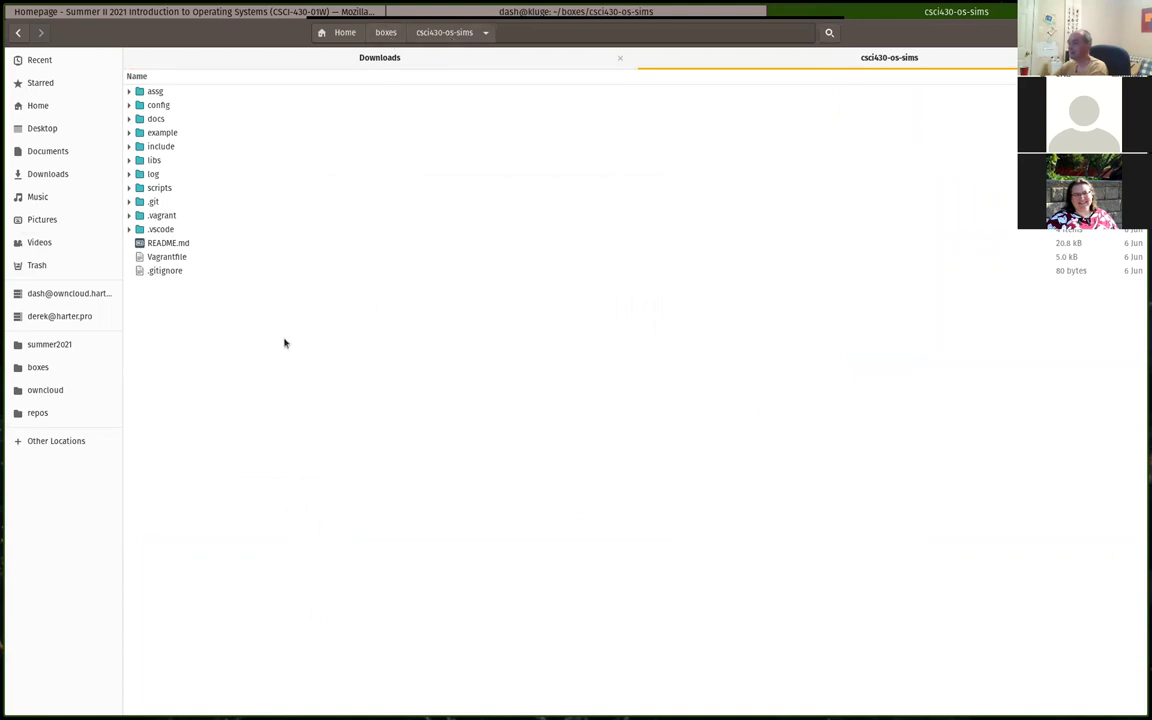
key(ctrl+v)
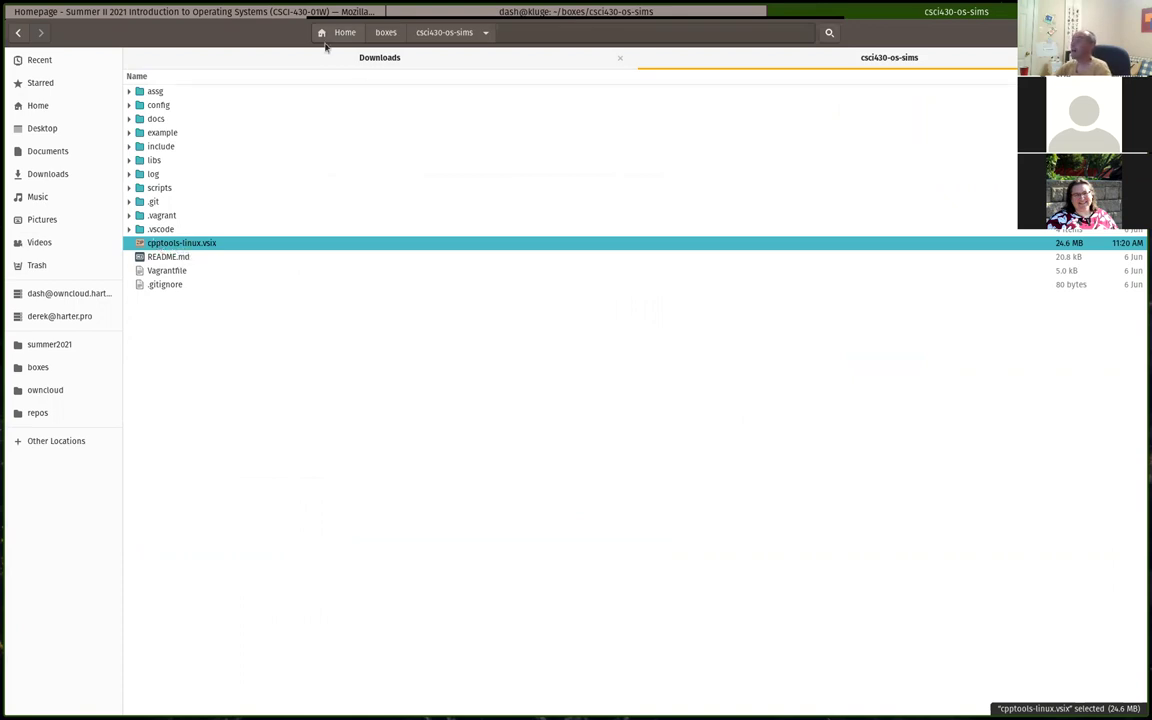
Go back to code-server in Firefox and list the sync folder in the DevBox terminal to check for the copied file
click(303, 12)
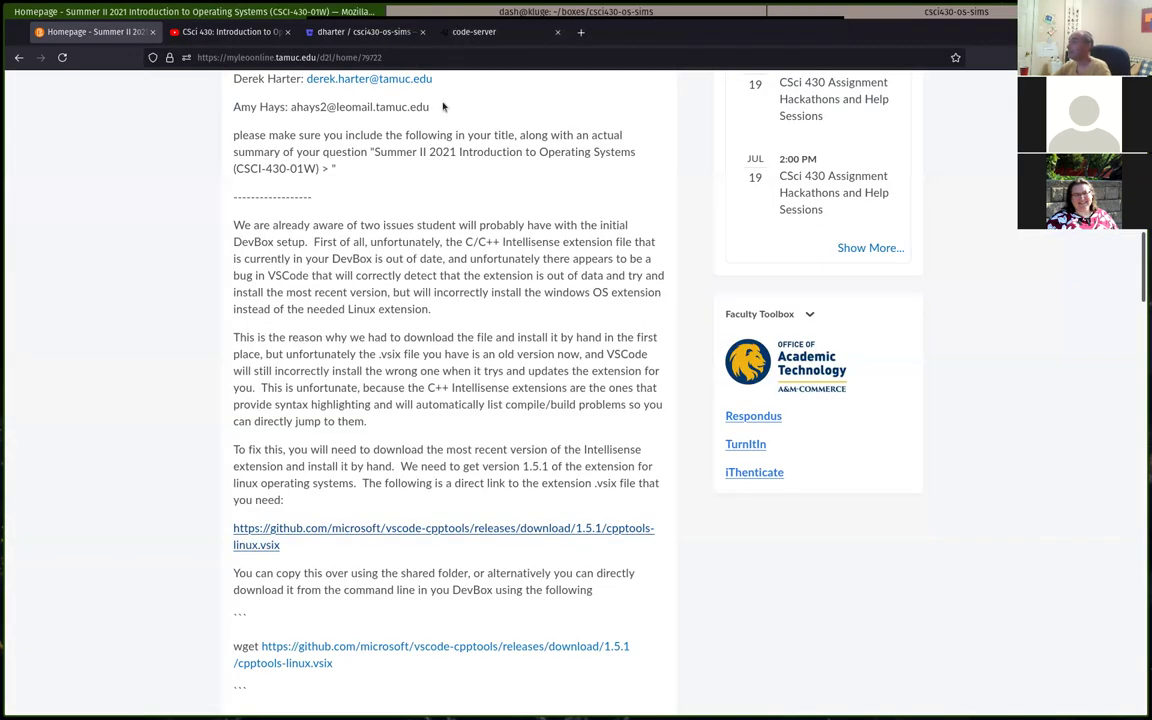
click(466, 32)
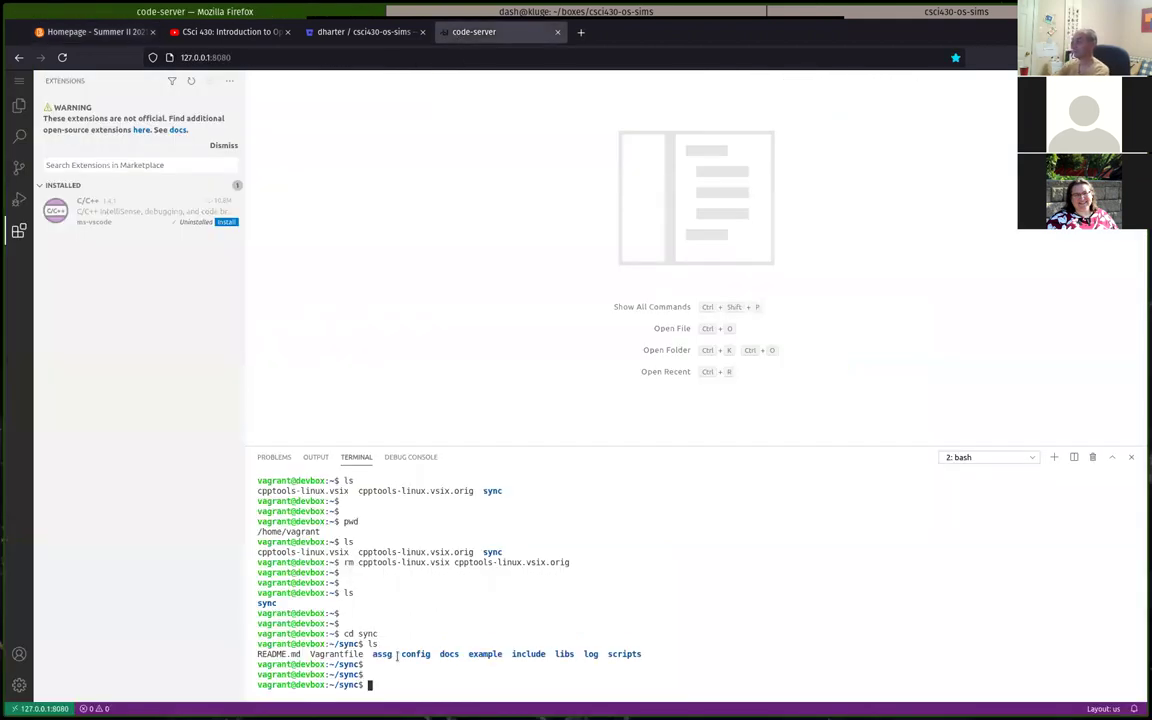
key(Return)
key(Return)
key(Return)
text(ls)
key(Return)
key(Return)
key(Return)
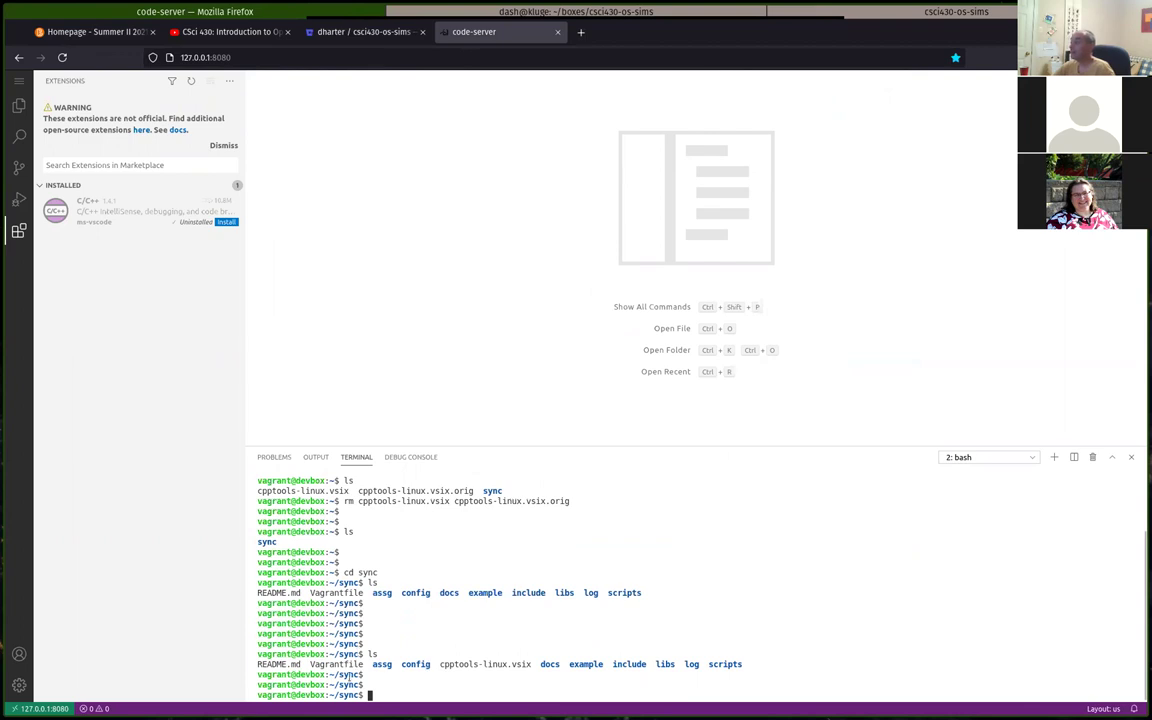
Highlight cpptools-linux.vsix in the terminal listing and list the sync folder once more
drag(441, 664, 528, 664)
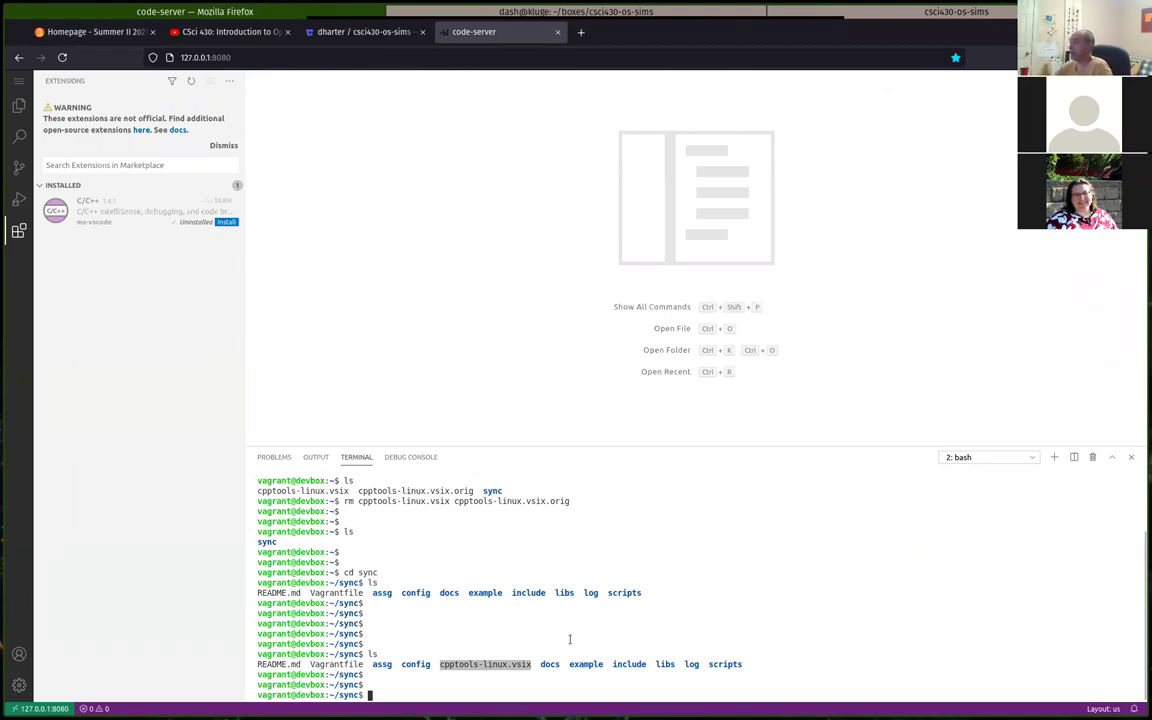
key(Return)
text(ls)
key(Return)
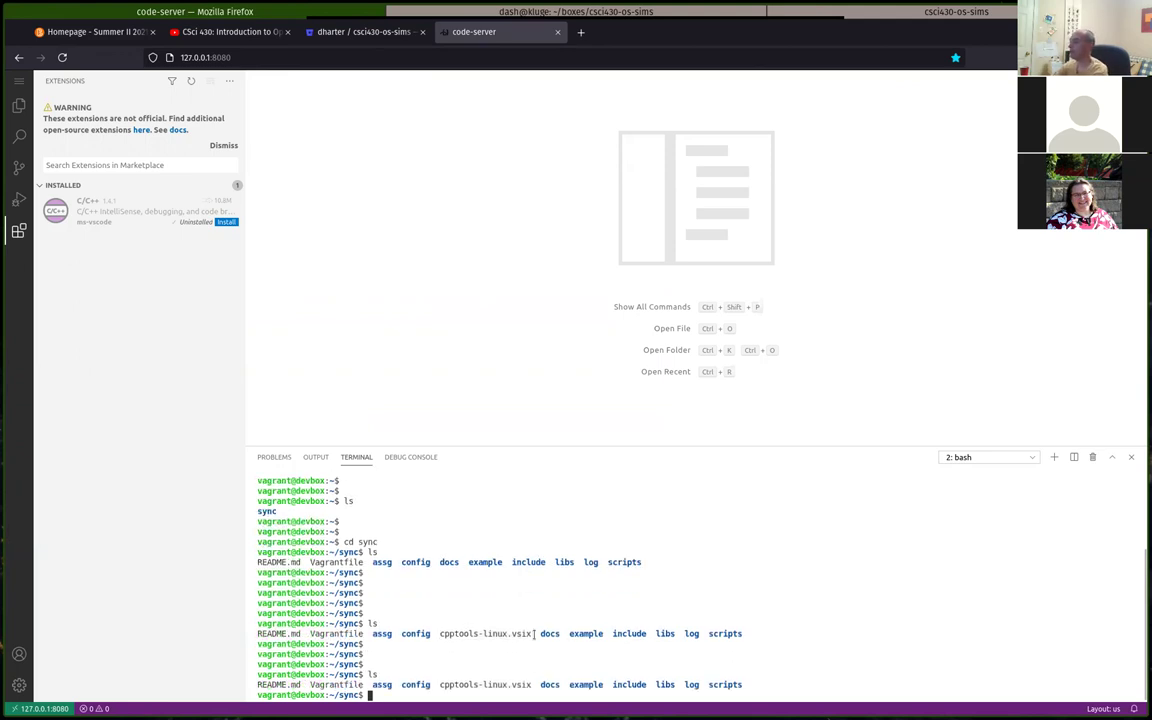
key(Return)
key(Return)
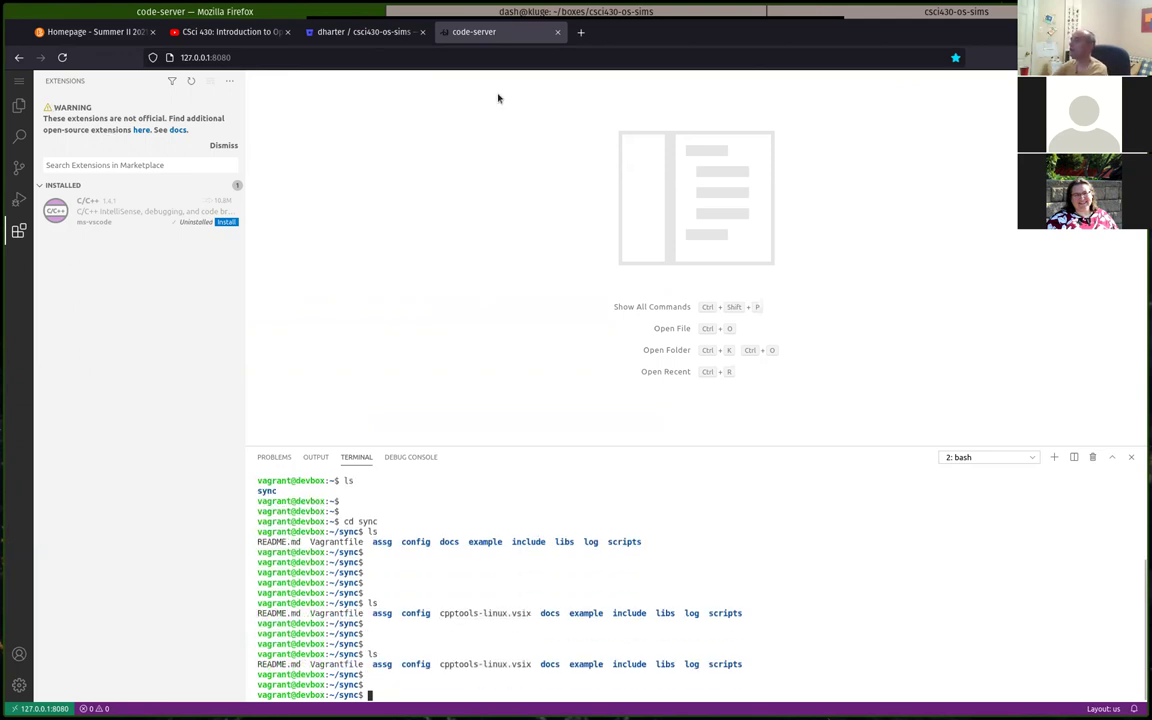
Reload the code-server page to refresh its list of installed extensions
click(21, 80)
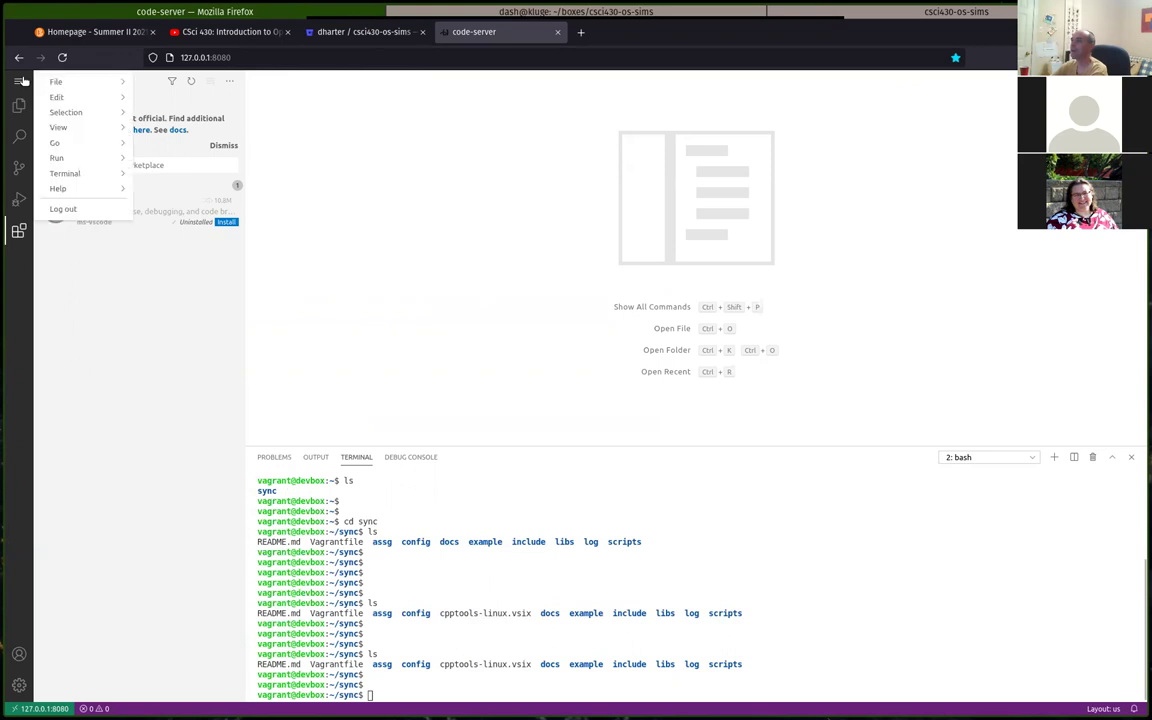
click(21, 80)
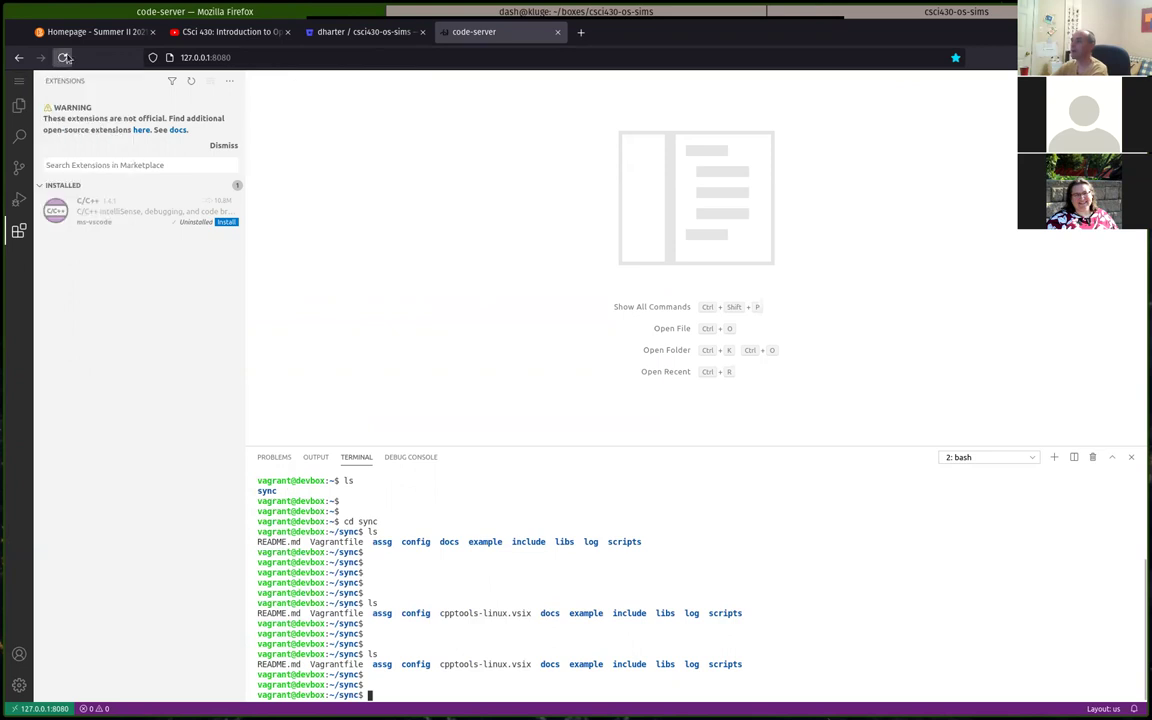
click(63, 57)
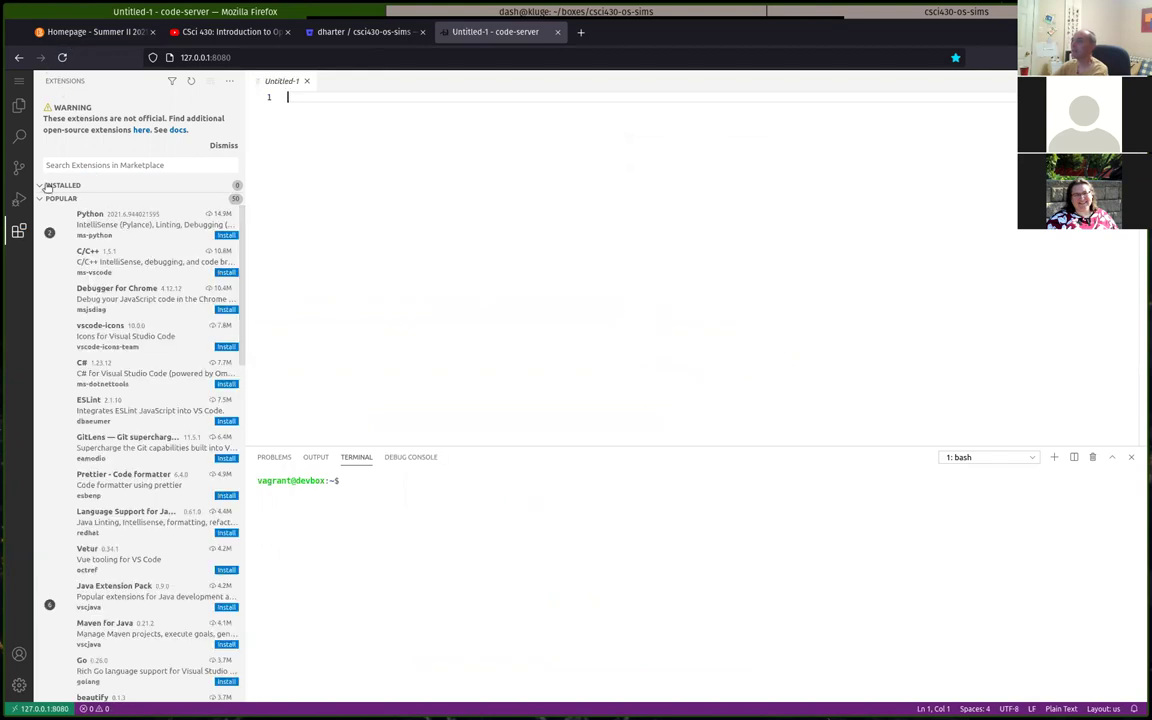
click(63, 57)
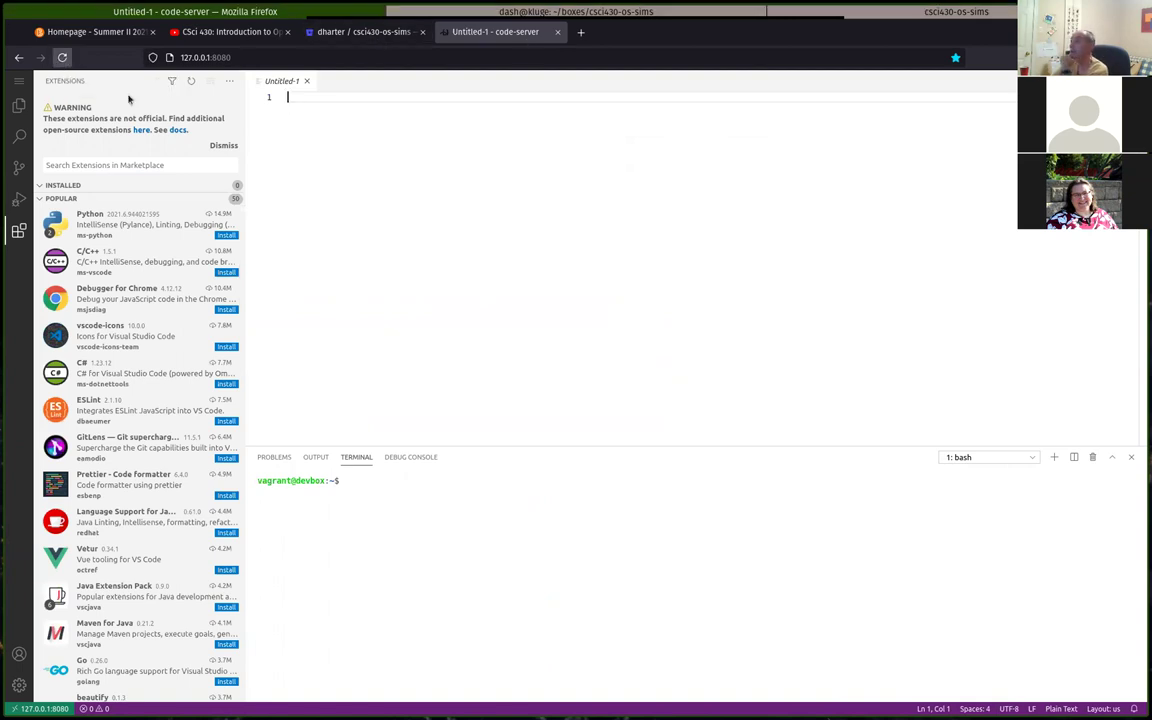
Change into the sync folder in the reloaded page's terminal and list its contents
click(375, 488)
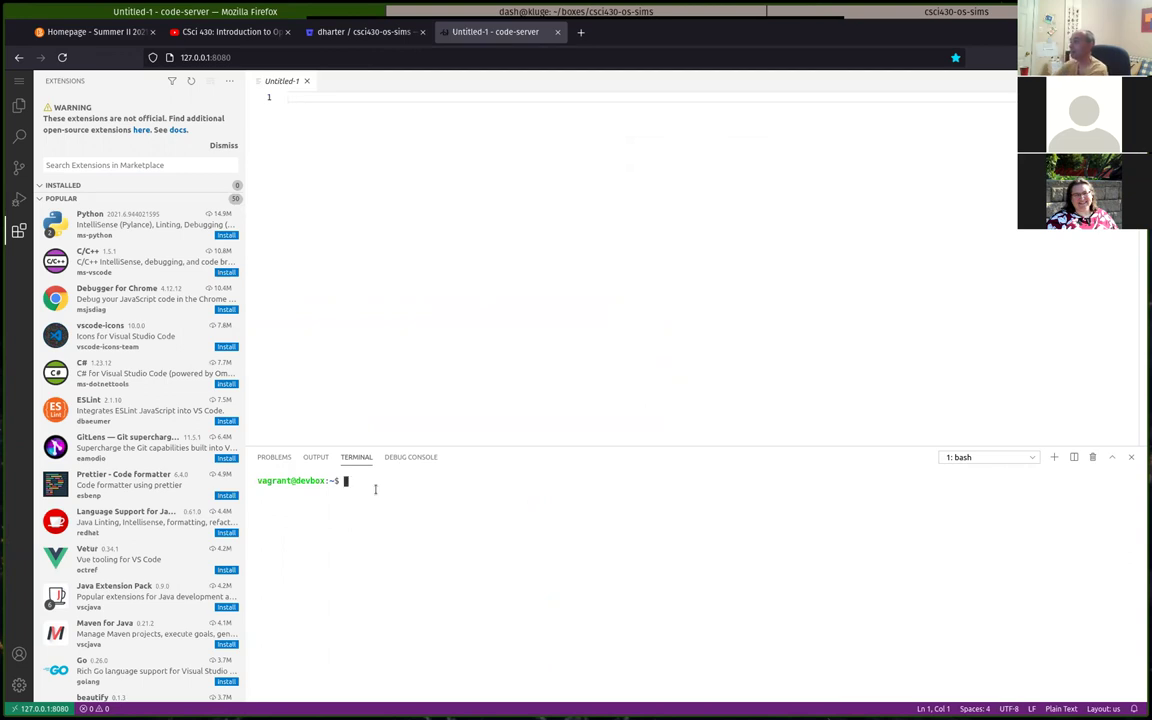
text(cd sync)
key(Return)
text(ls)
key(Return)
key(Return)
key(Return)
Check the Installed extensions section and install the extension from the VSIX file /home/vagrant/sync/cpptools-linux.vsix
click(18, 230)
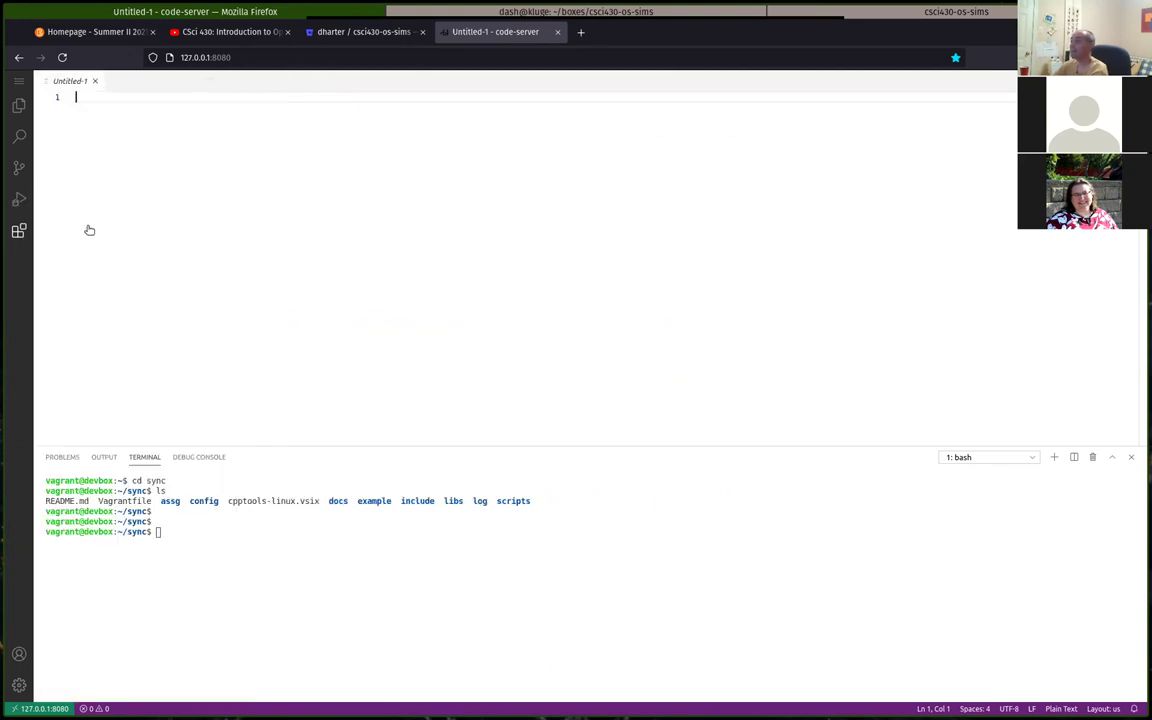
click(18, 230)
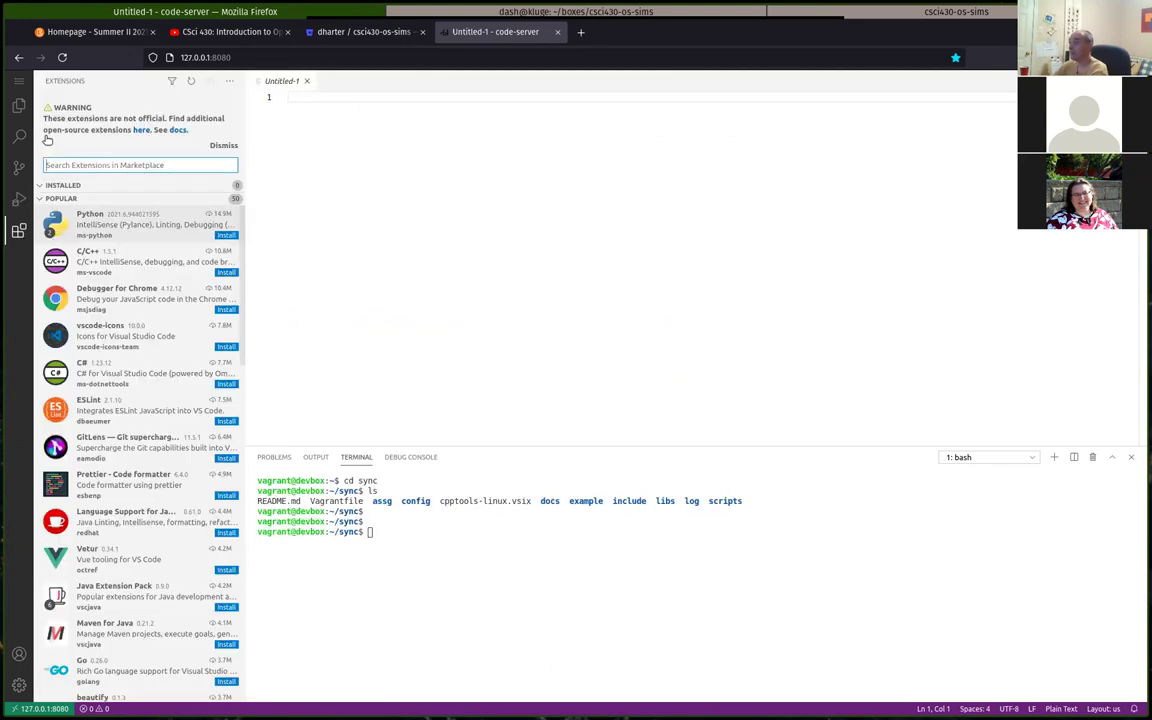
click(58, 186)
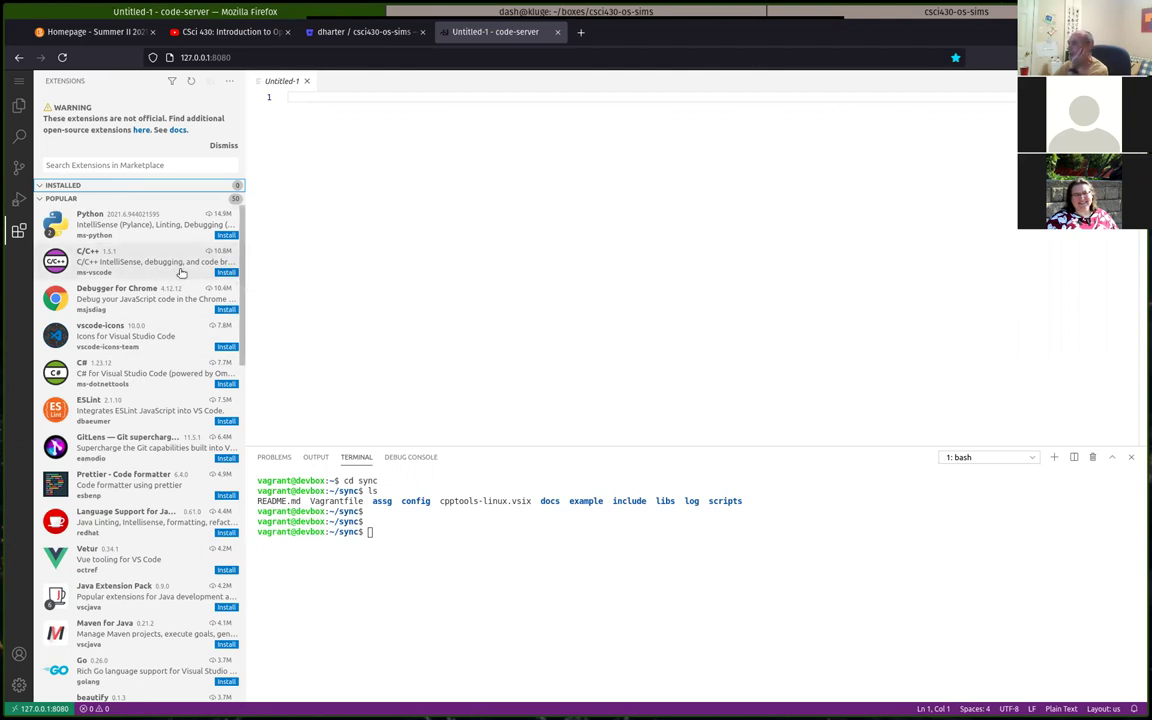
click(229, 81)
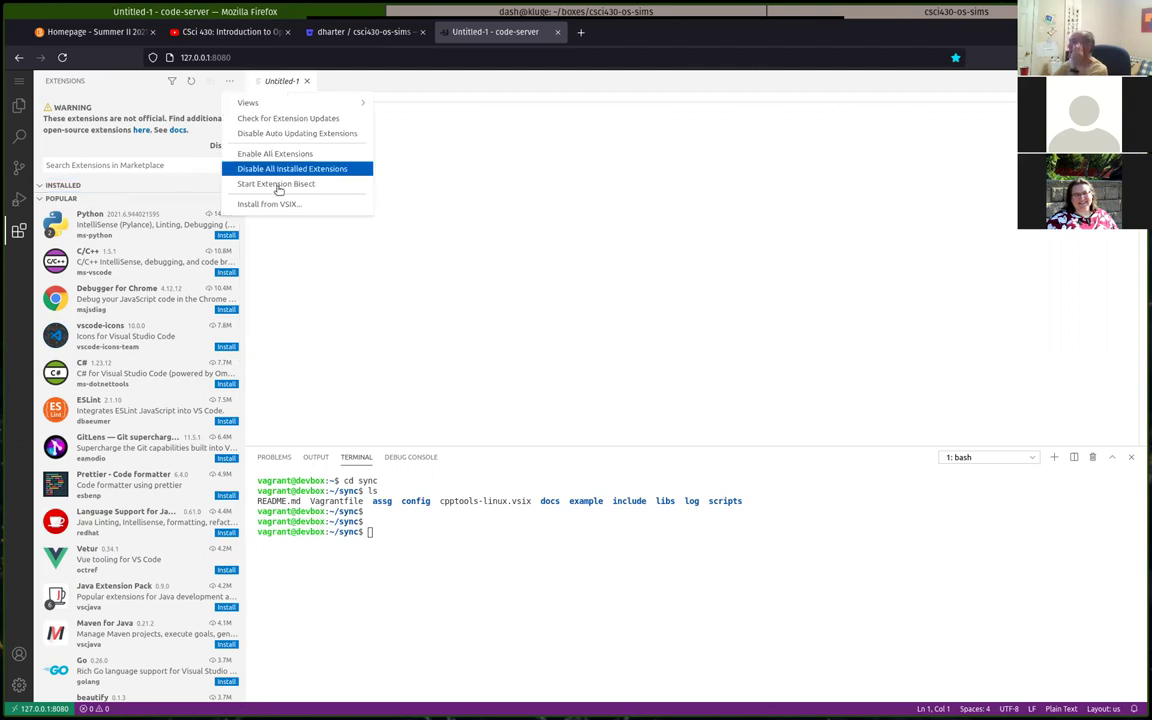
click(231, 84)
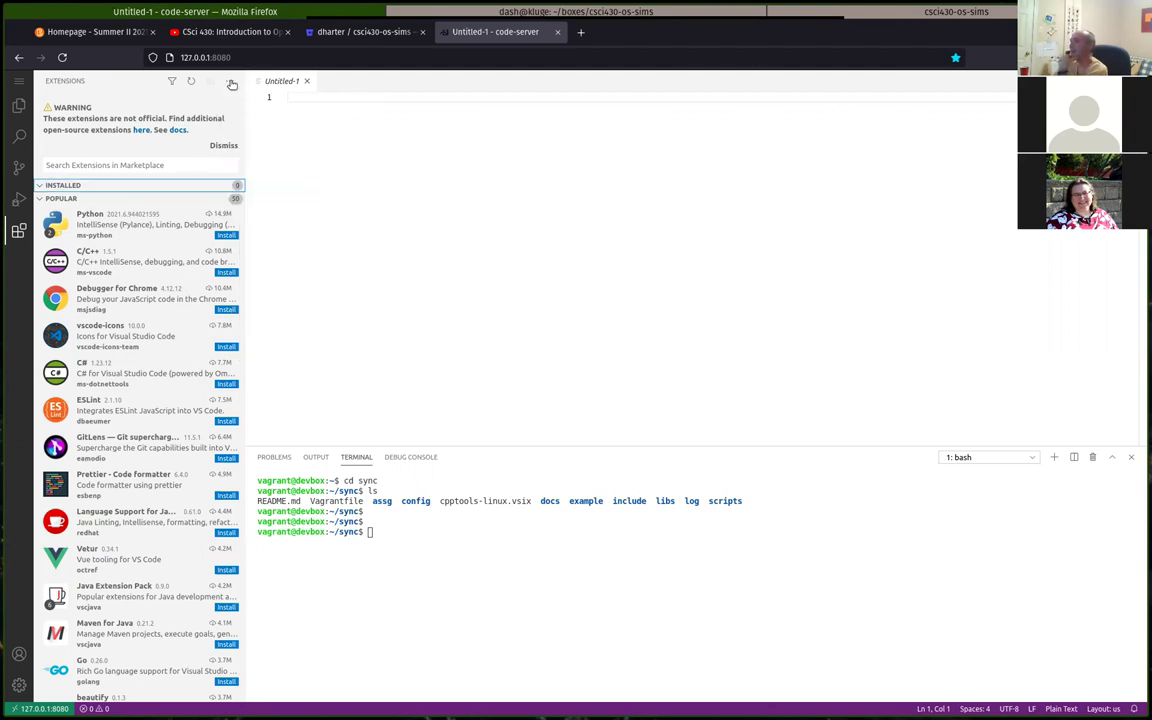
click(231, 84)
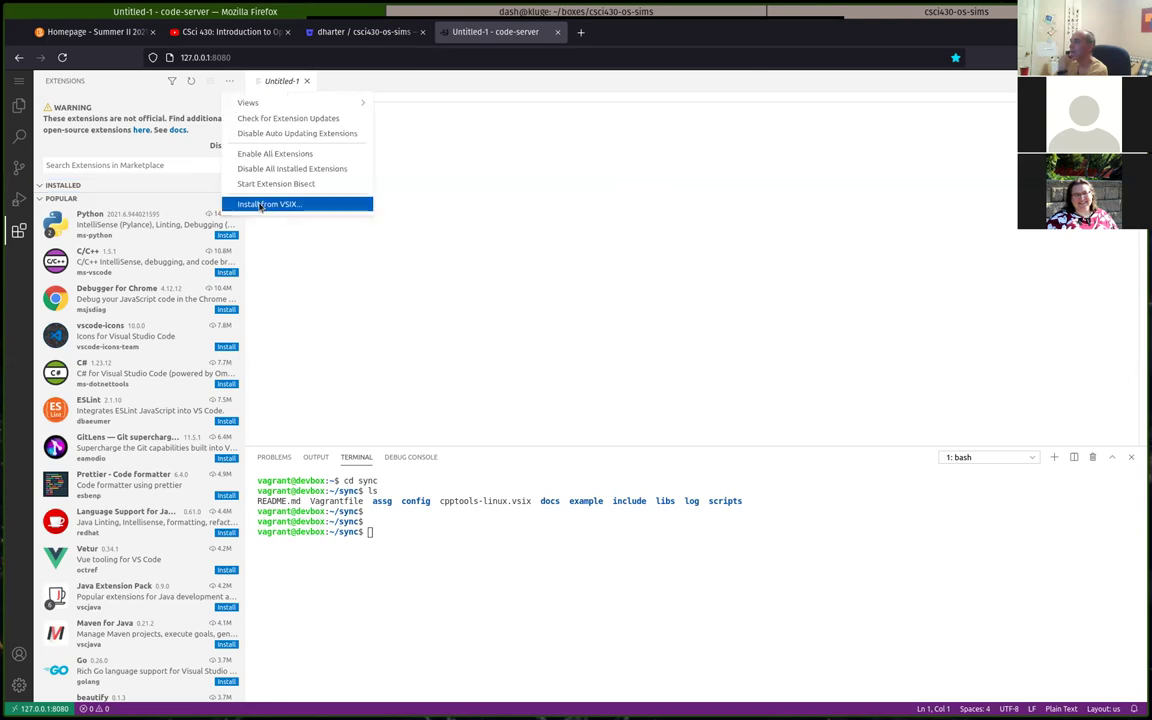
click(234, 186)
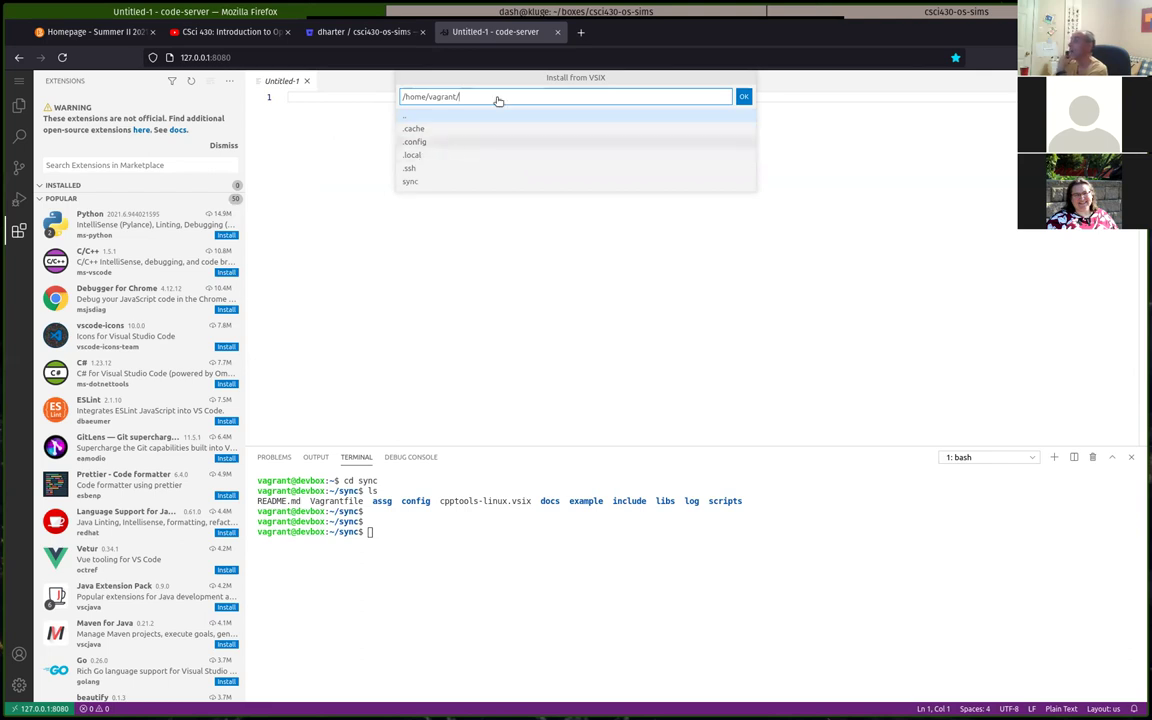
click(412, 182)
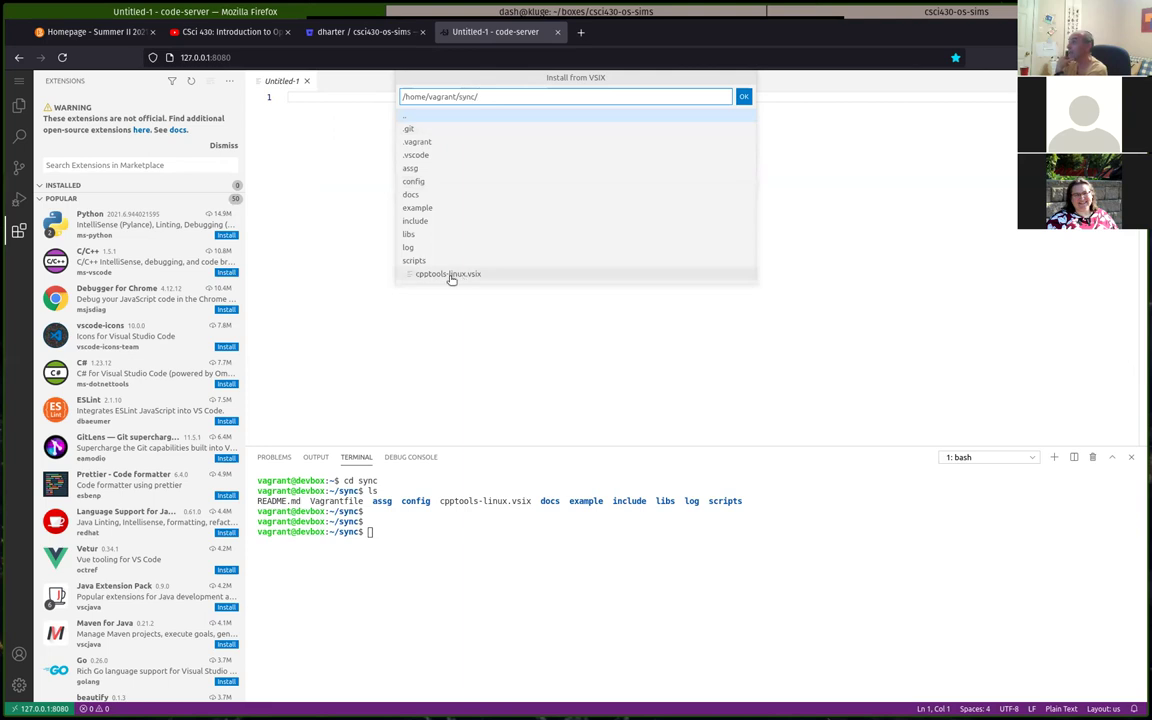
click(451, 274)
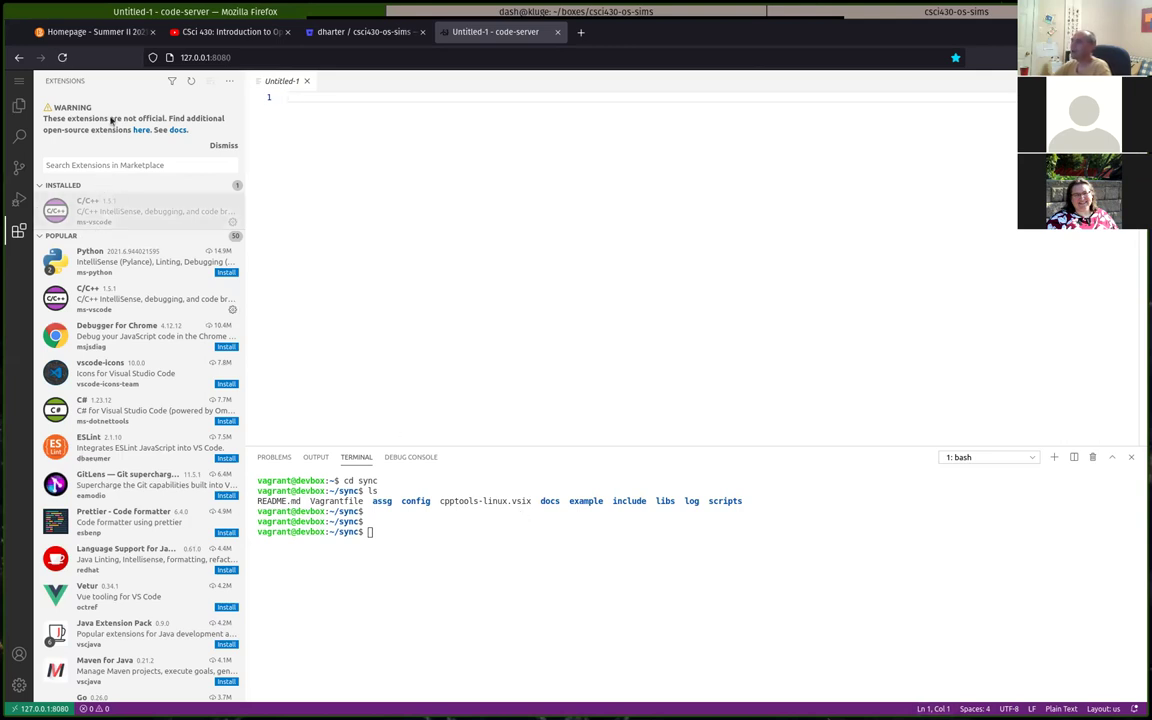
Reload the code-server page and open the installed C/C++ extension's details to check its version
click(62, 57)
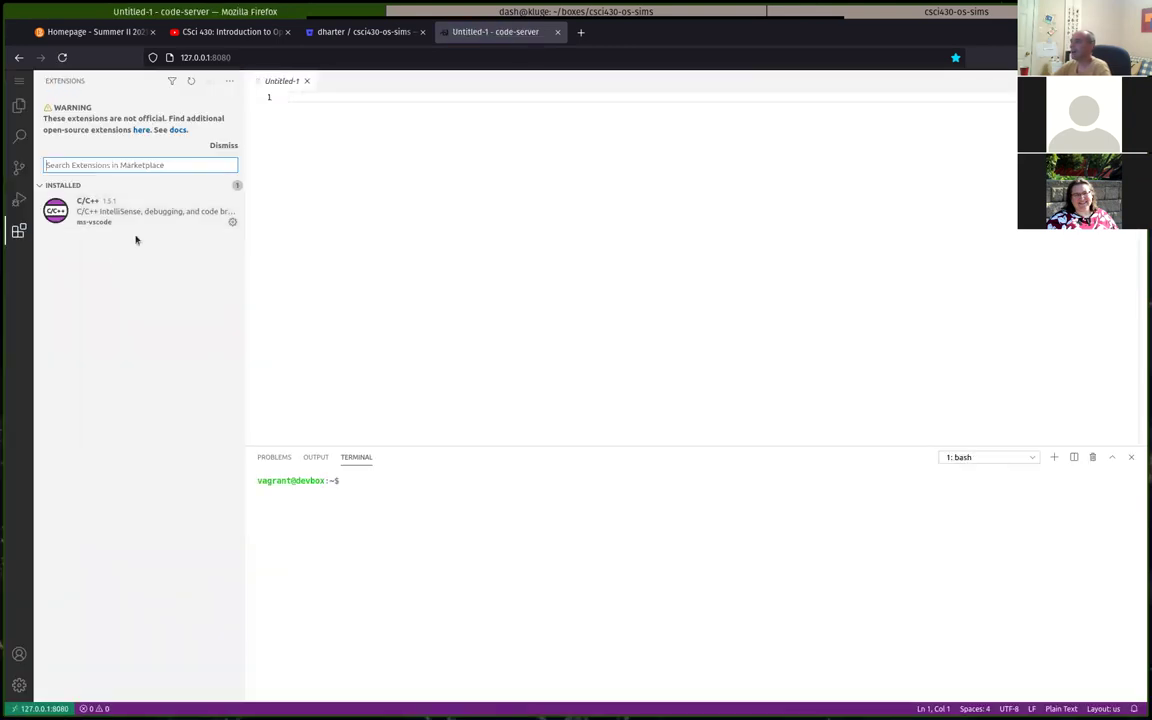
click(116, 222)
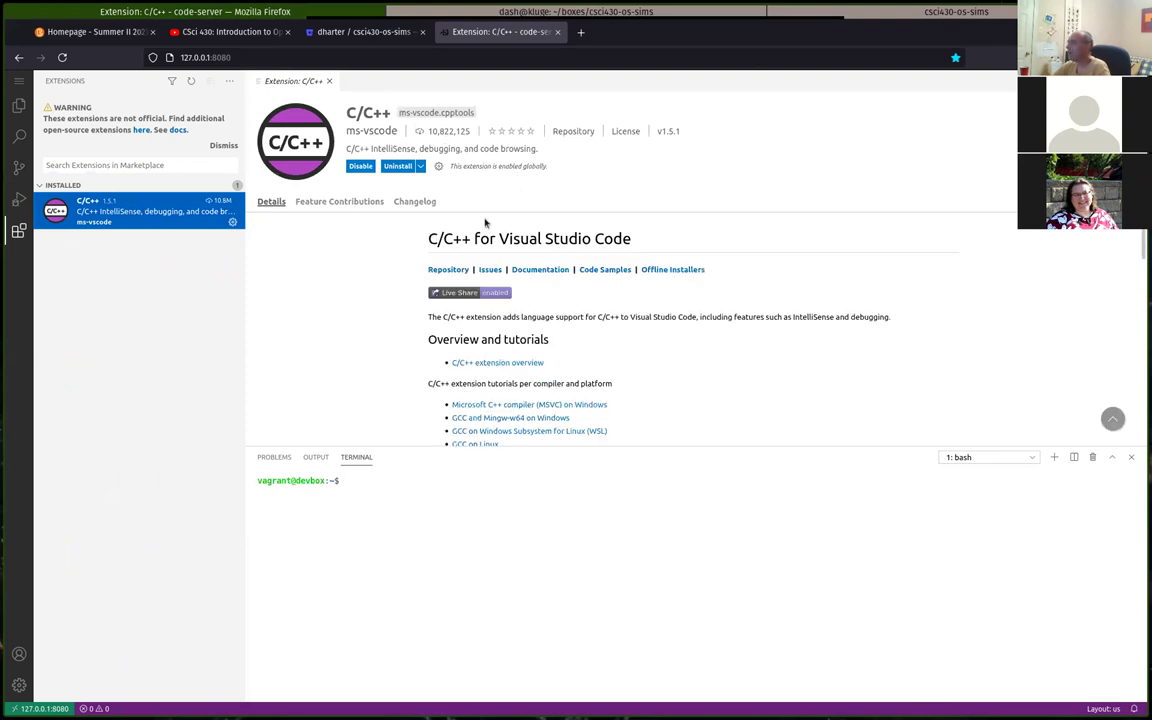
drag(657, 133, 690, 133)
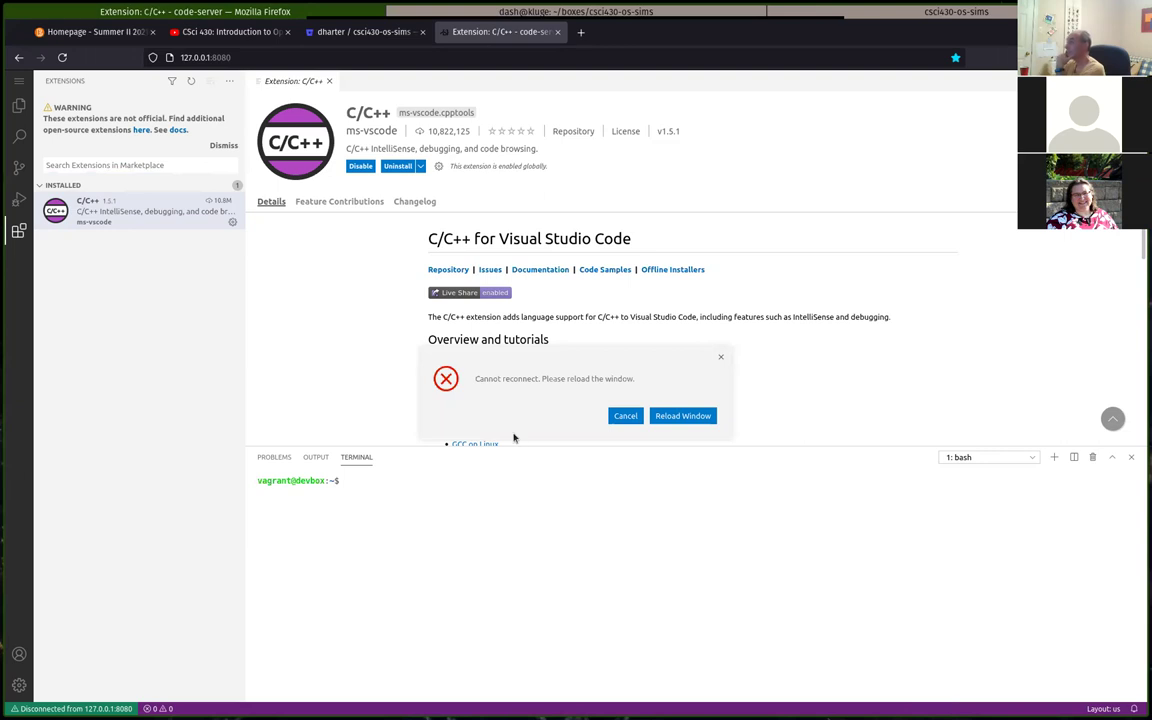
Reload the disconnected code-server window, reopen the C/C++ extension's details, and highlight its version number
click(676, 415)
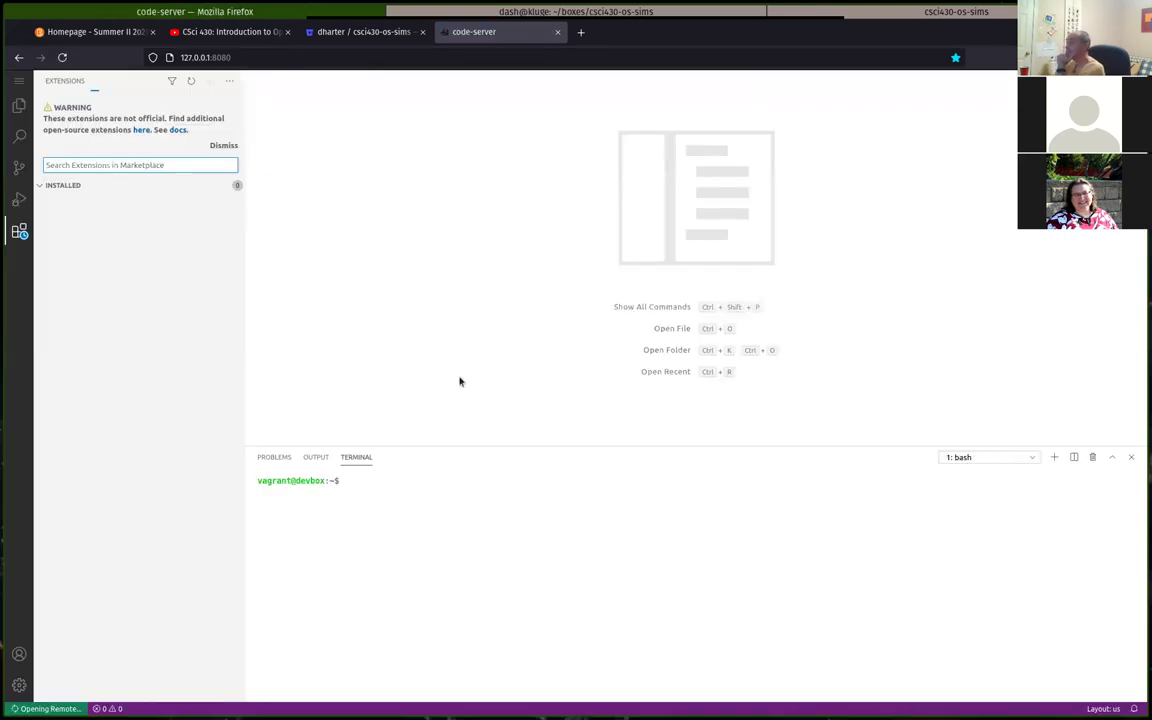
click(113, 213)
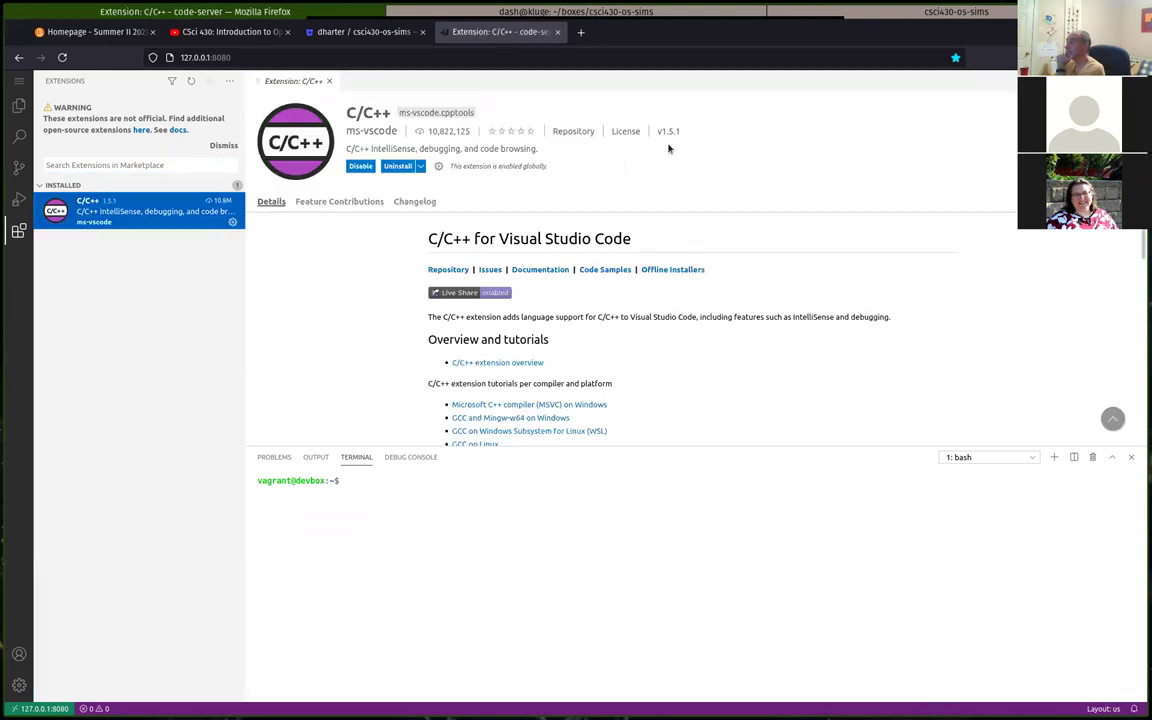
drag(656, 130, 729, 150)
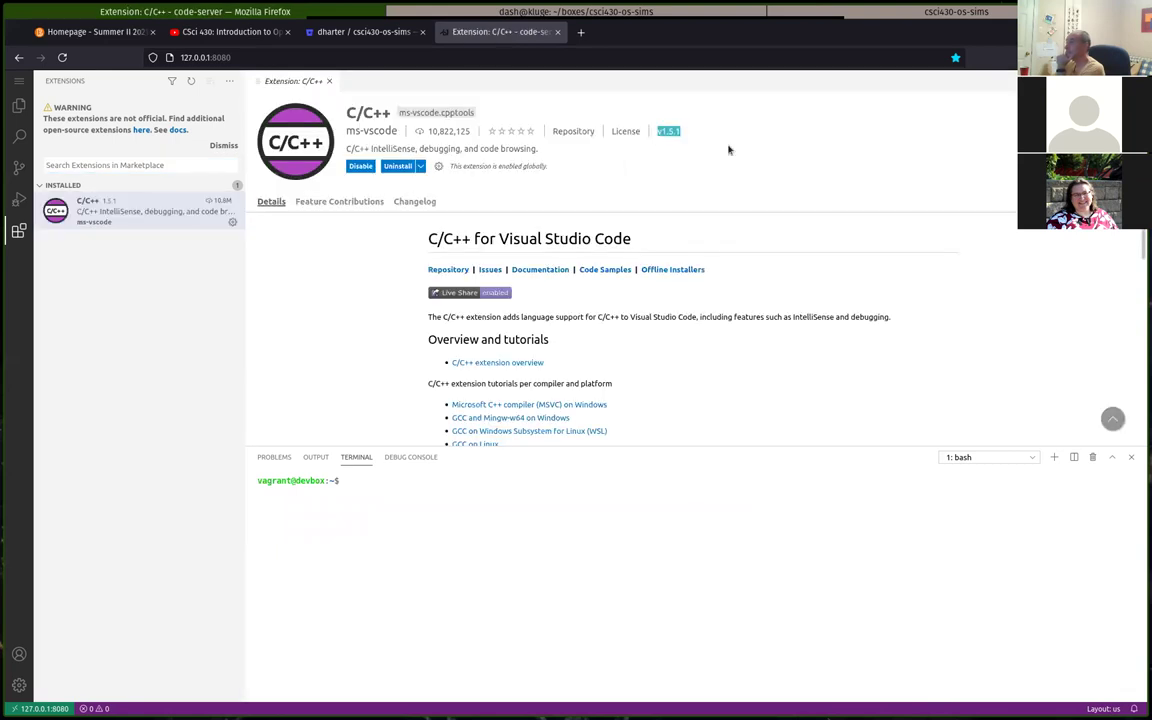
click(570, 603)
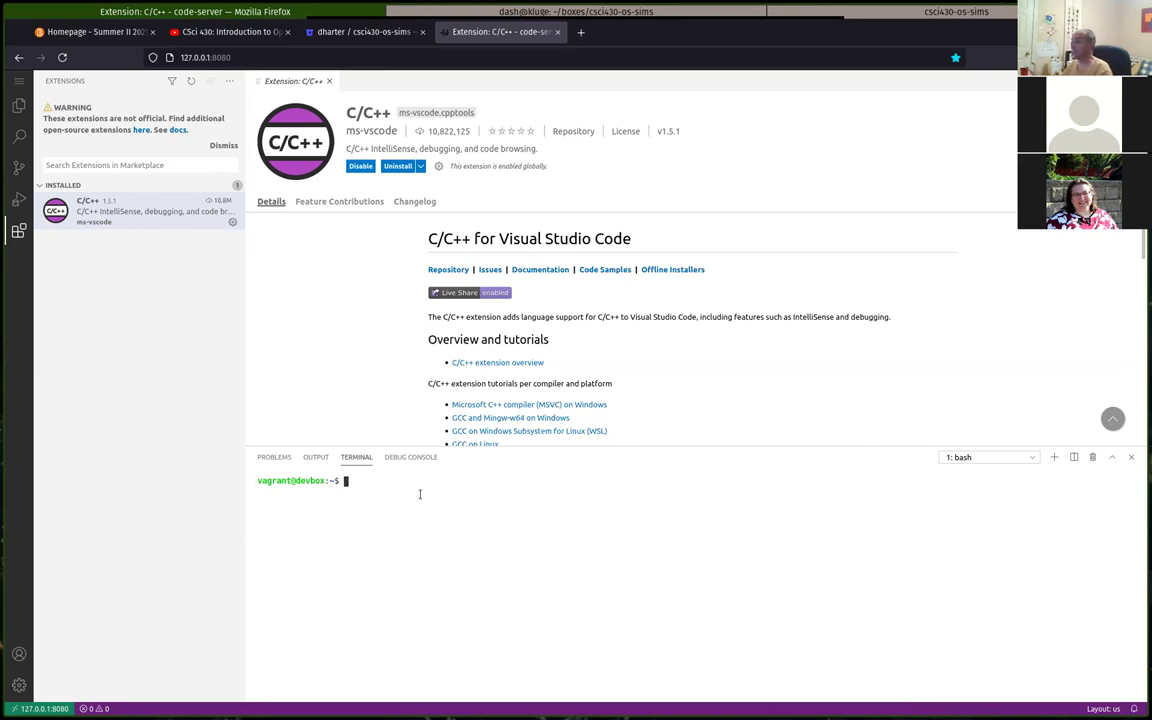
Read the course homepage announcement about the second, Windows-host issue and highlight its make clean, make all and make tests terminal example
click(78, 34)
scroll(413, 373, down, 3)
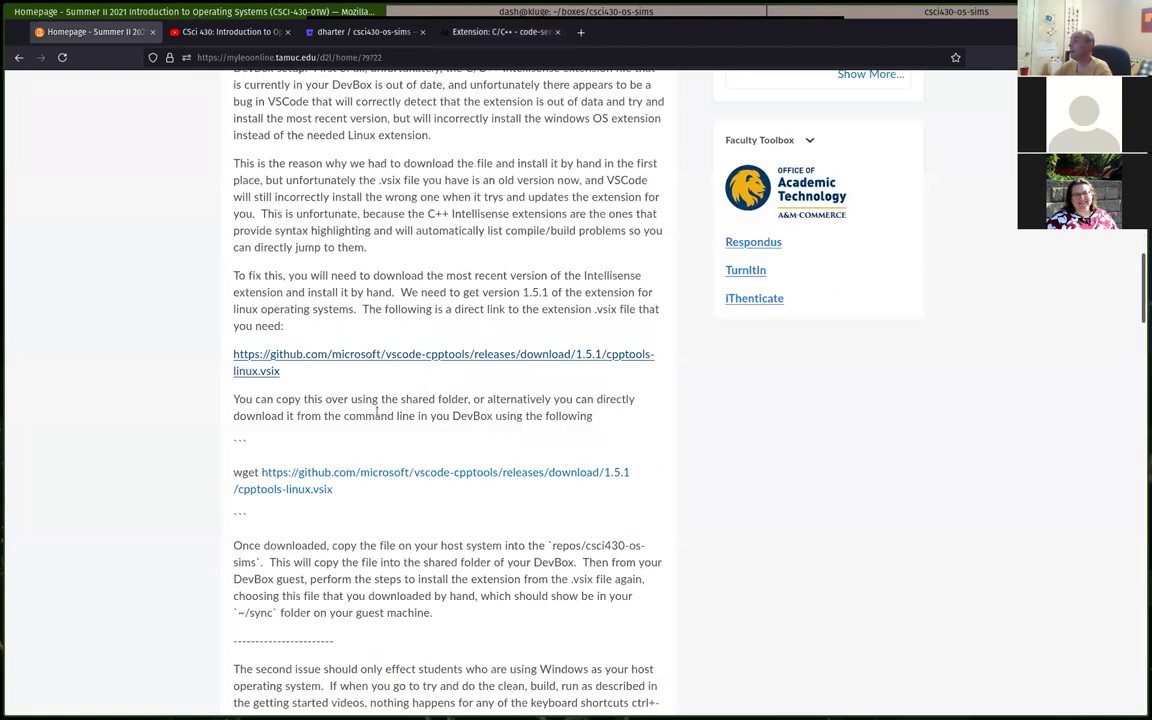
scroll(376, 412, down, 5)
scroll(353, 413, up, 2)
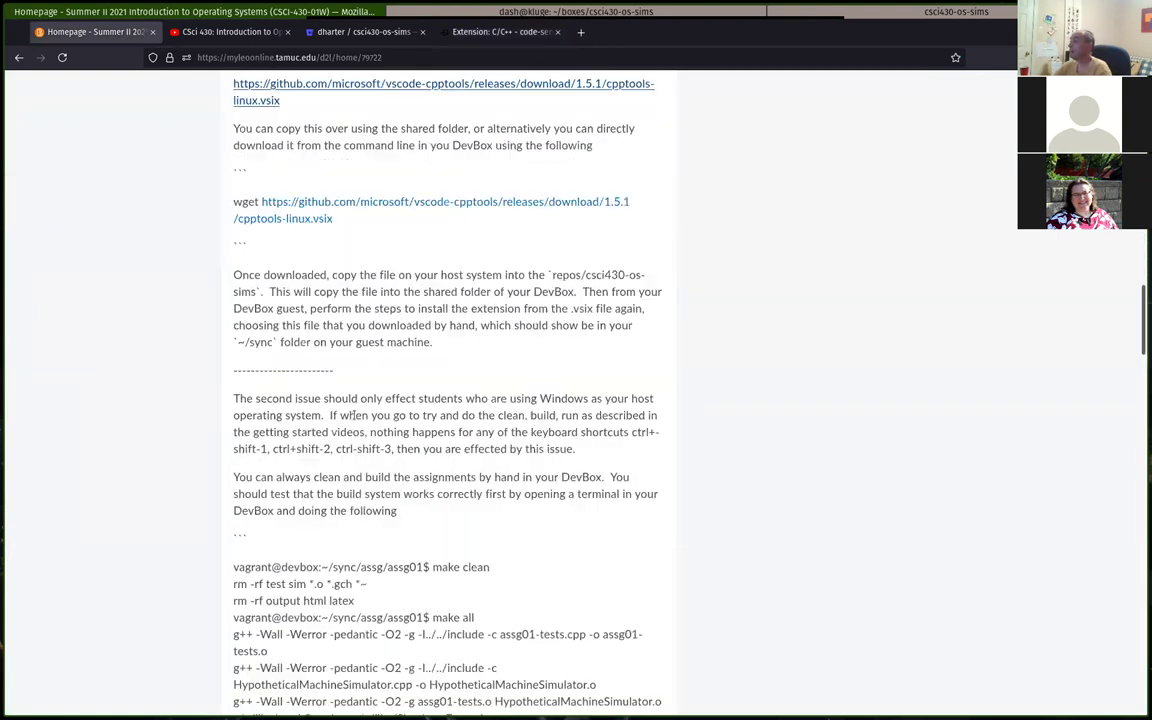
scroll(353, 415, down, 2)
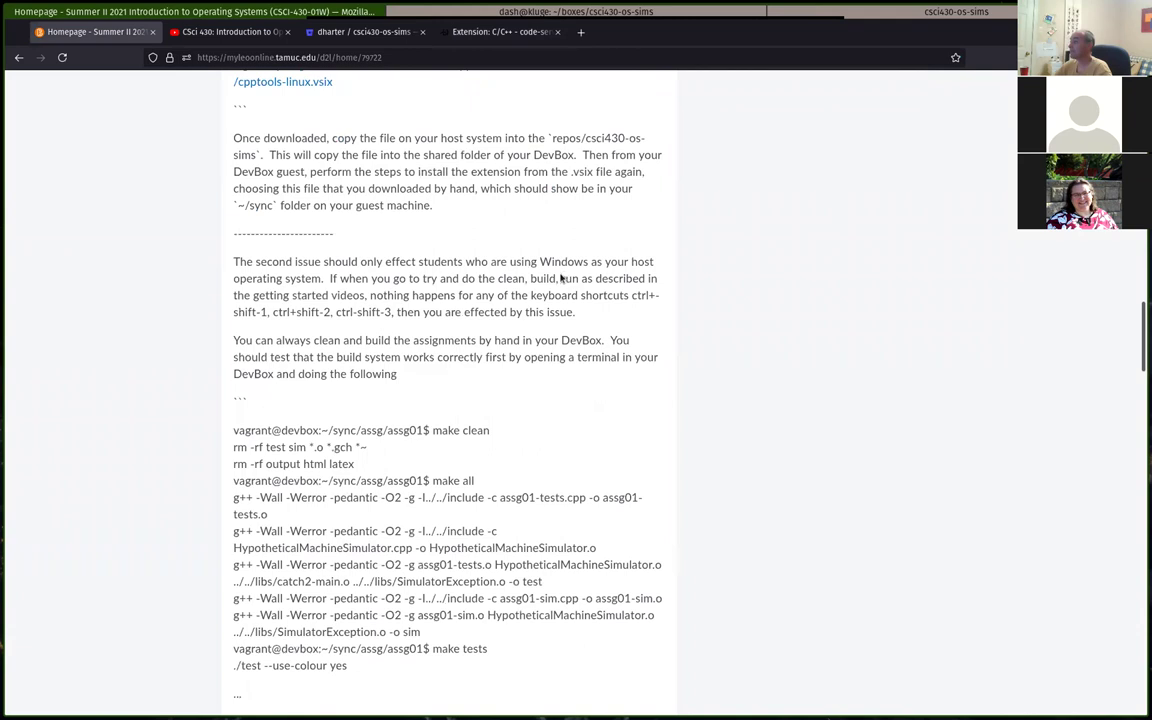
double_click(553, 262)
scroll(561, 340, down, 1)
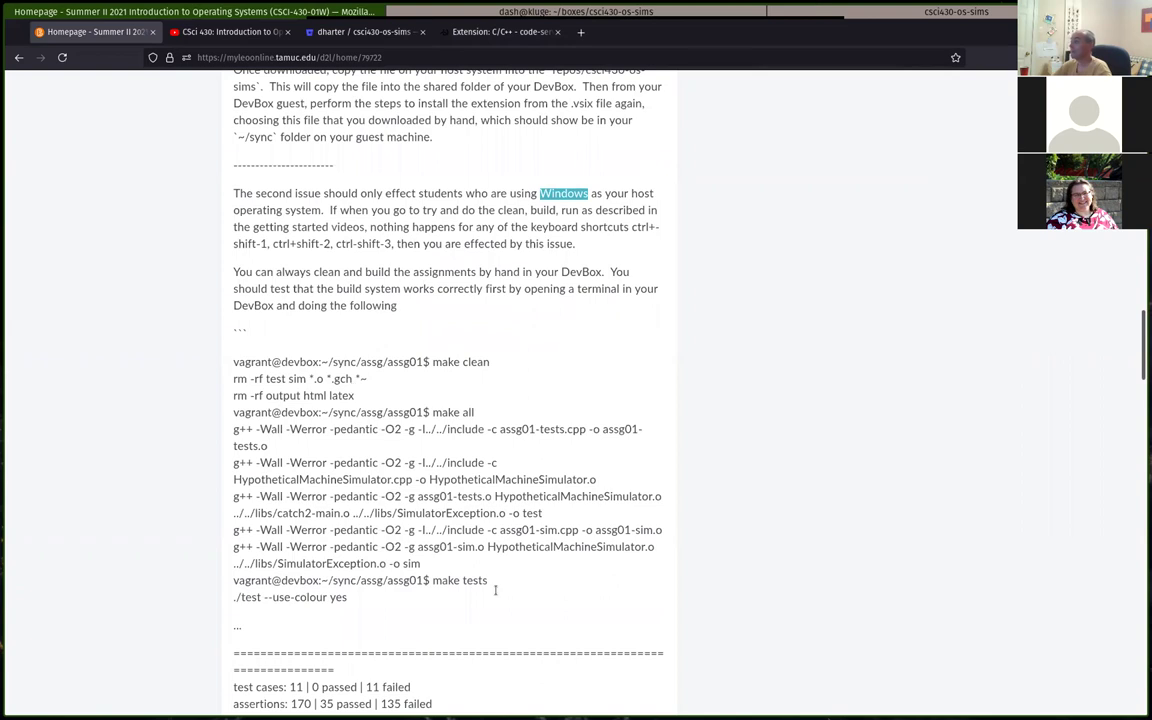
drag(359, 608, 337, 378)
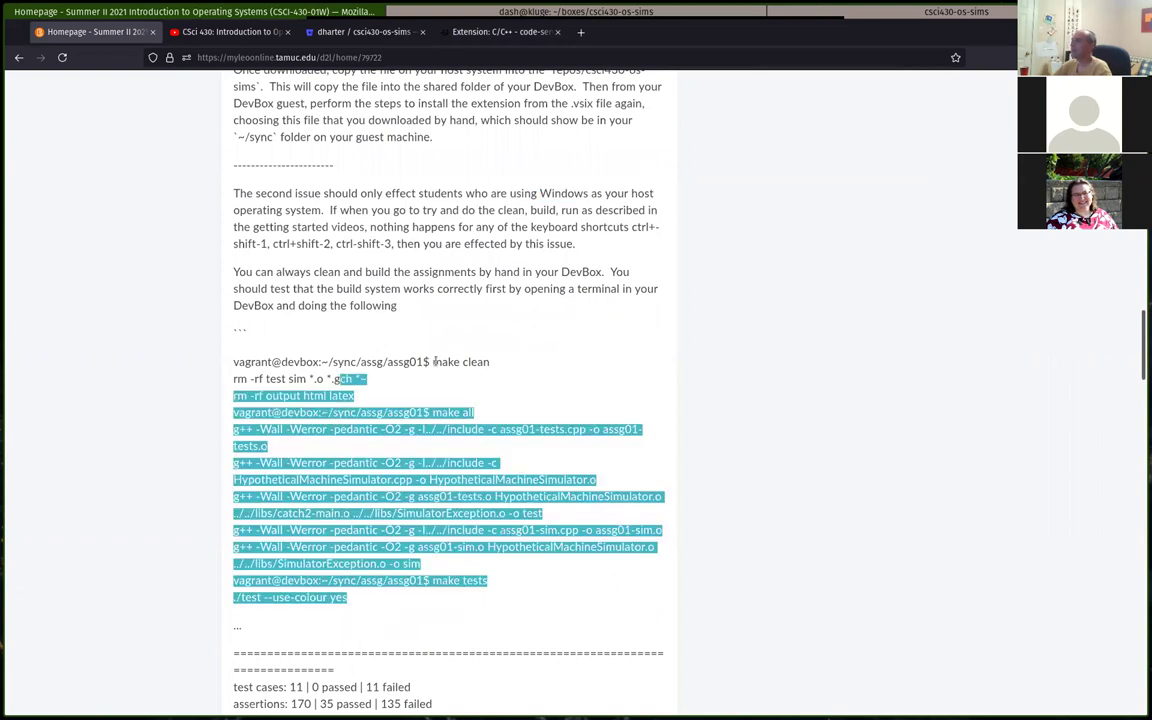
click(434, 362)
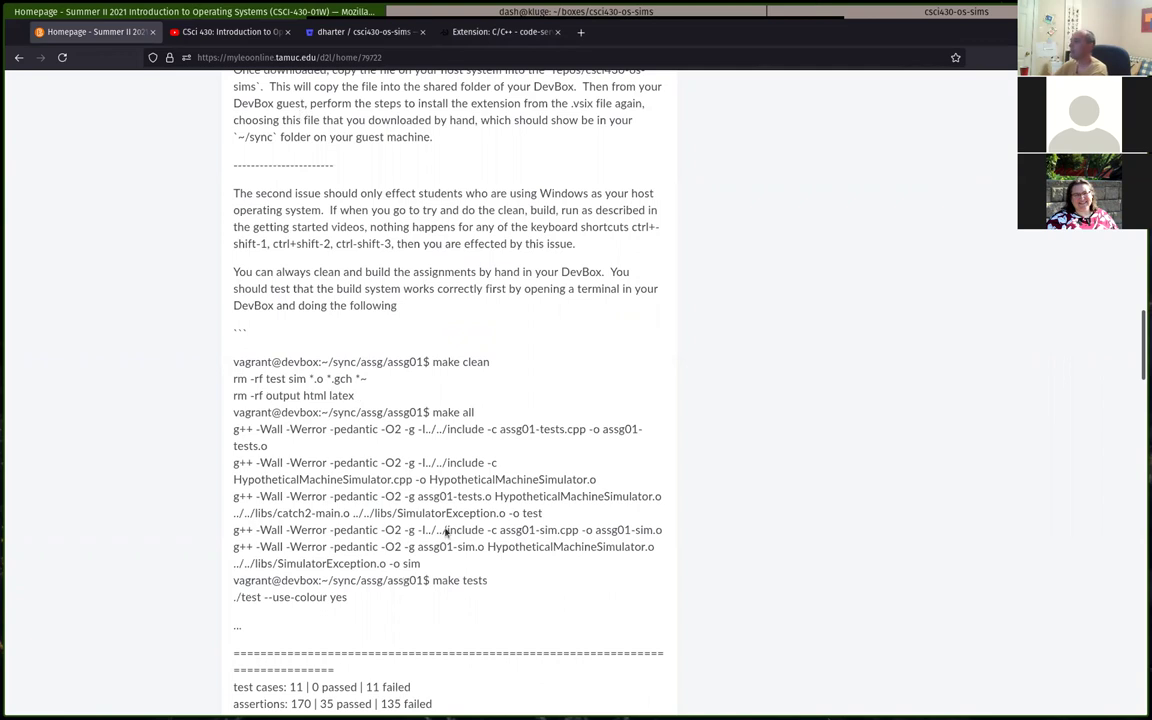
drag(431, 358, 473, 484)
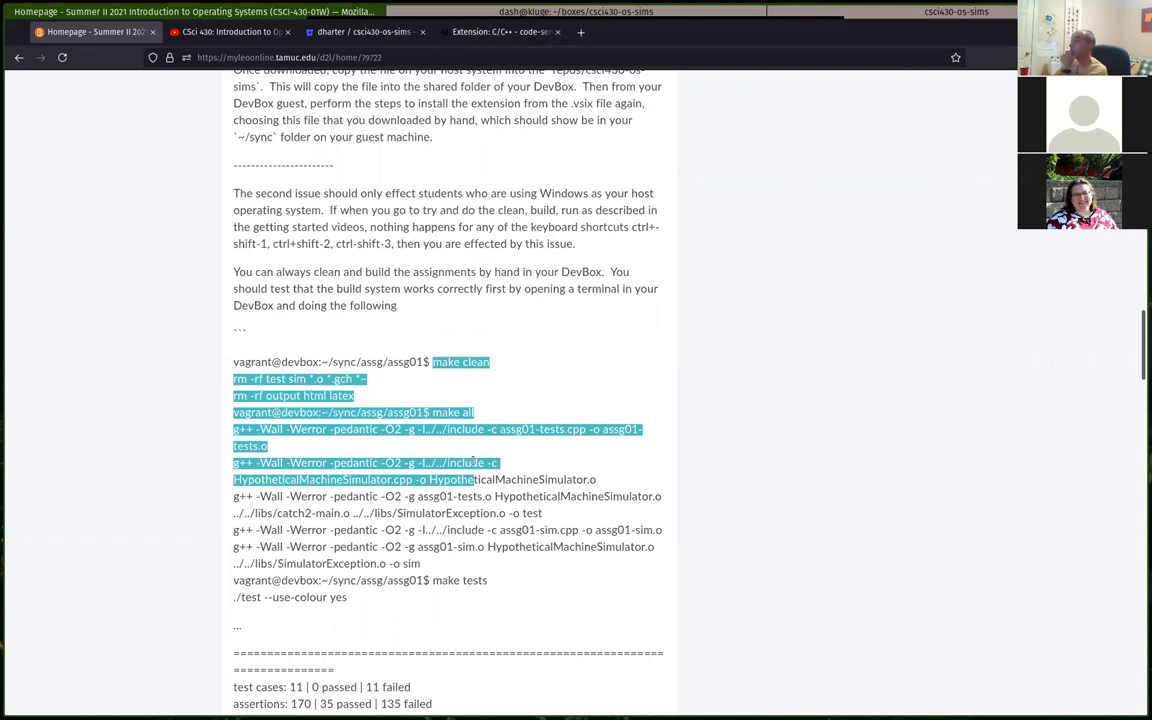
click(473, 460)
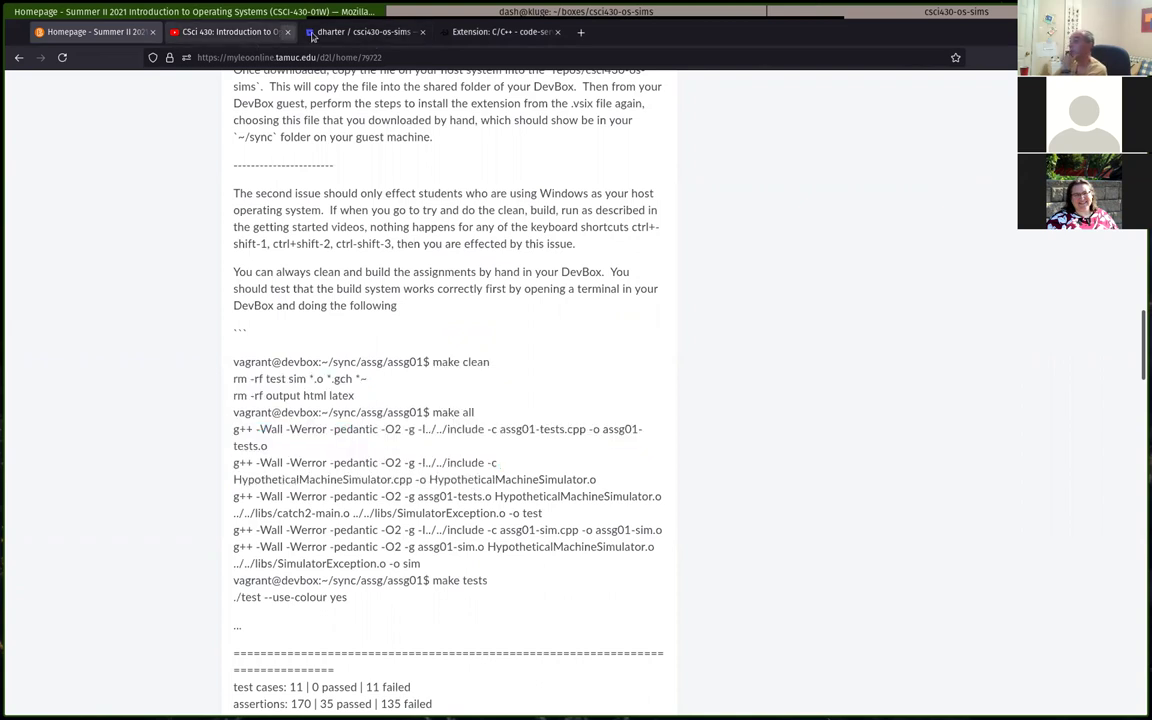
Return to the code-server page and open the folder /home/vagrant/sync/assg/assg01
click(366, 33)
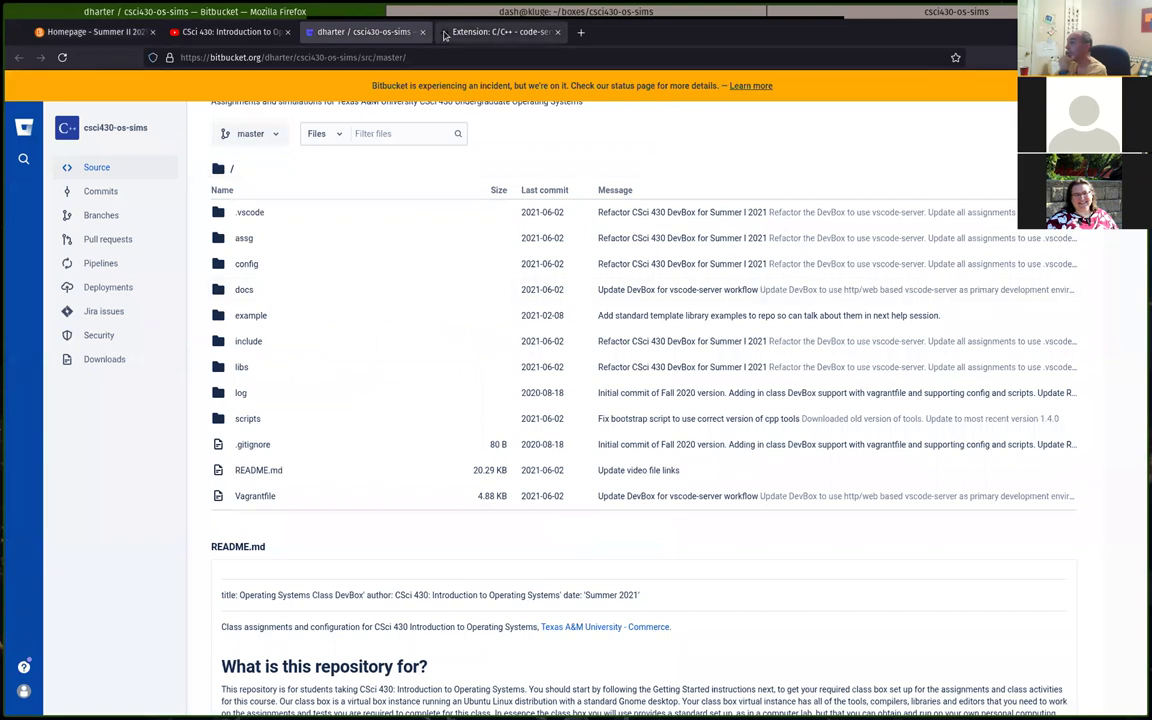
click(450, 34)
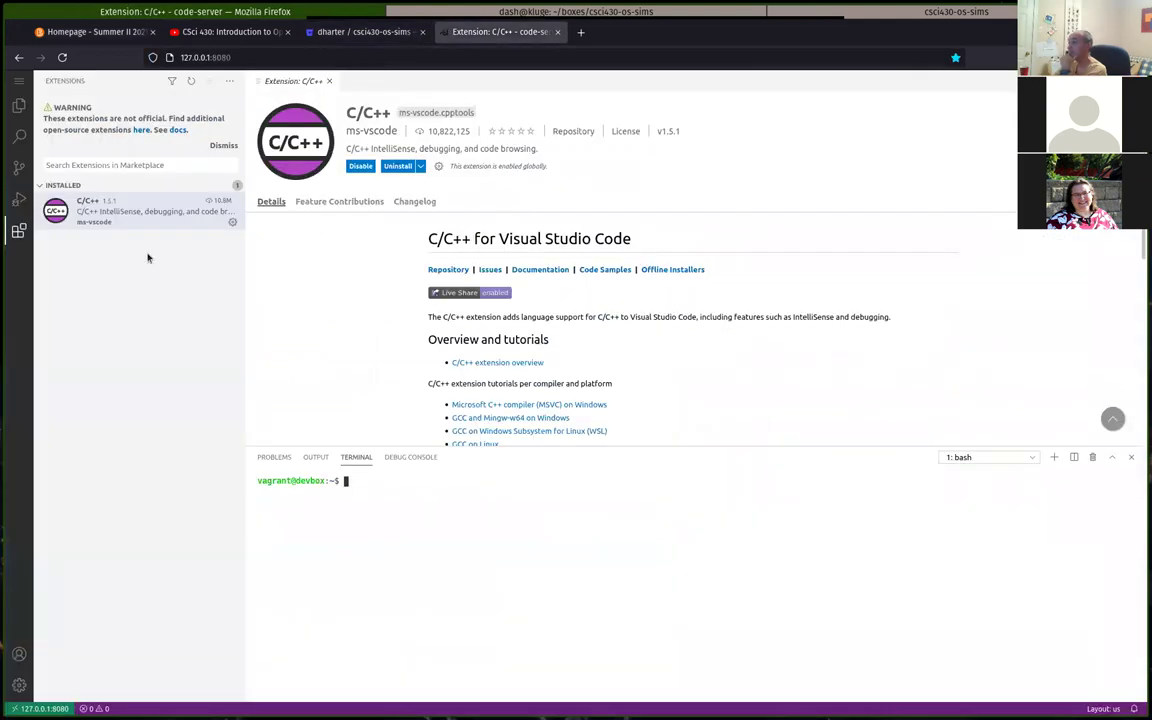
click(20, 82)
click(139, 377)
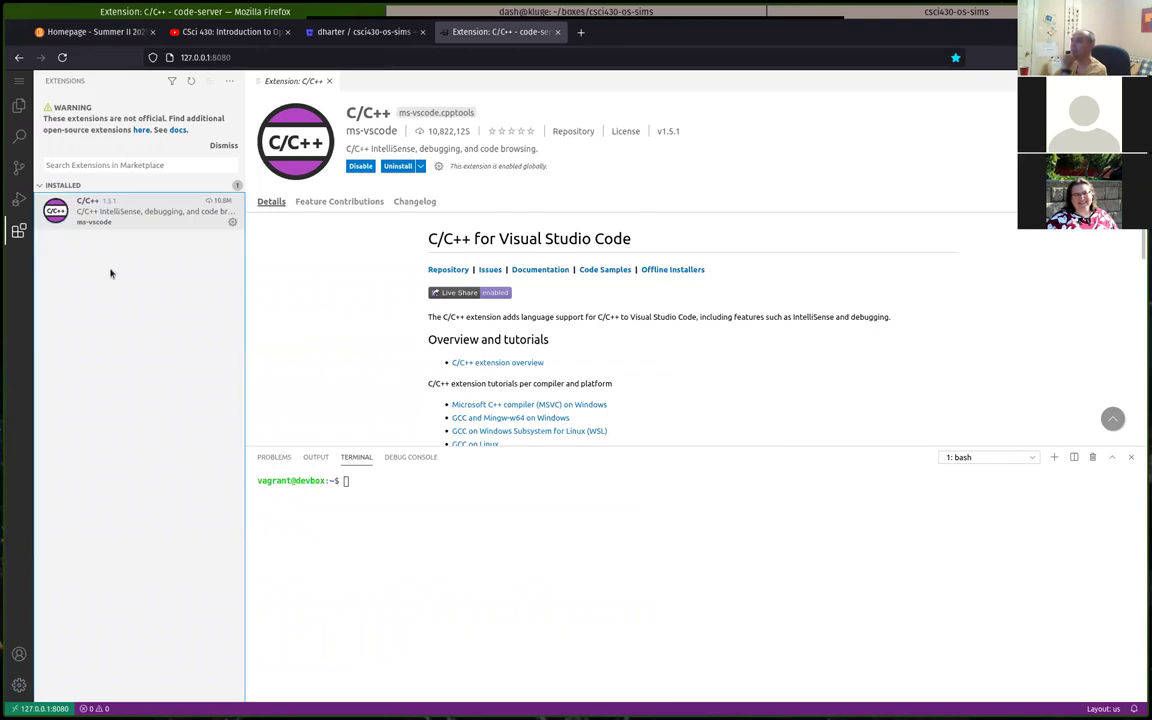
click(20, 82)
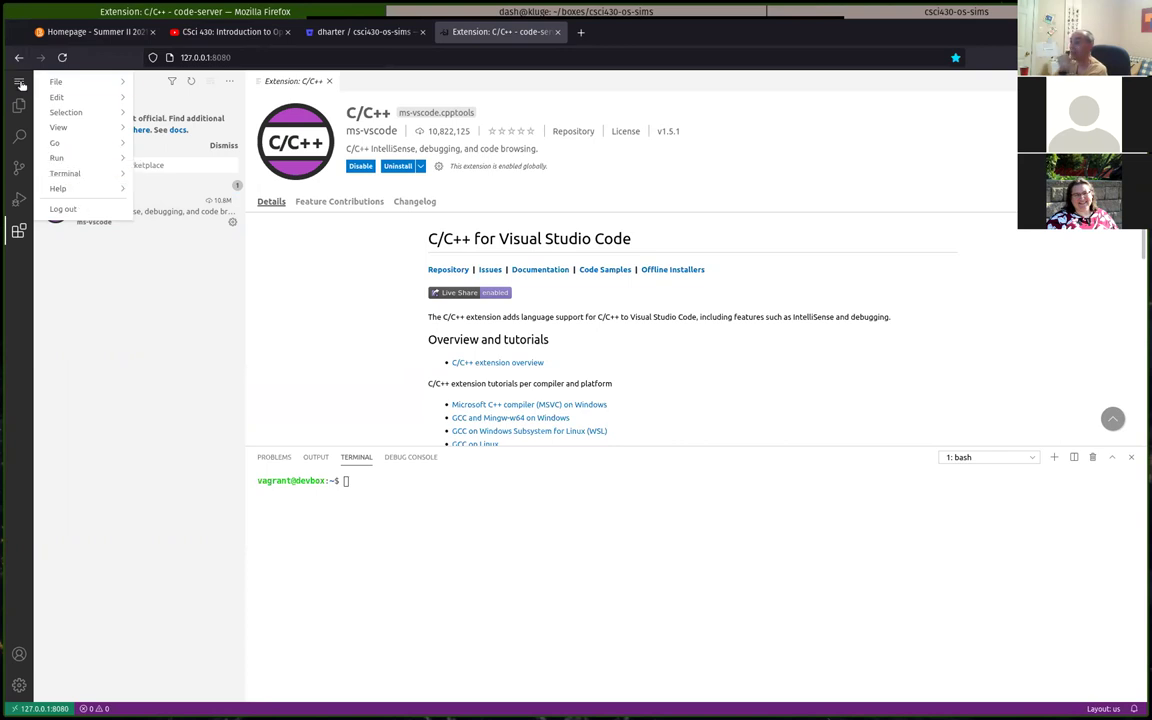
mouse_move(90, 82)
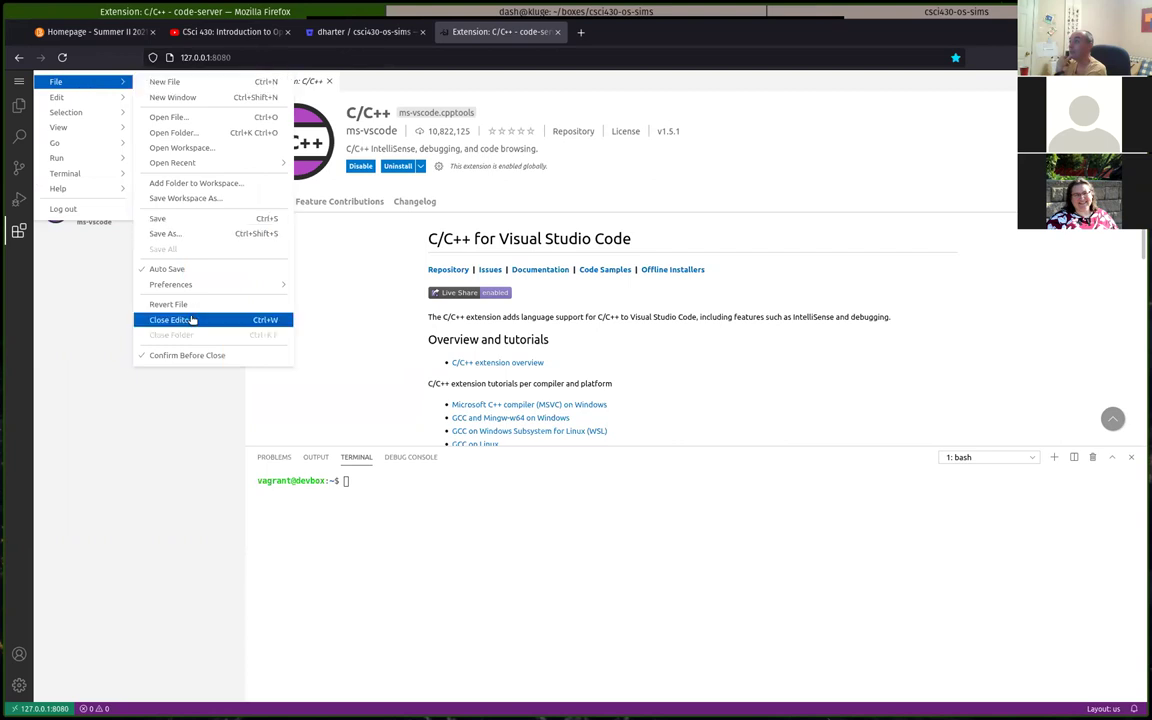
click(187, 133)
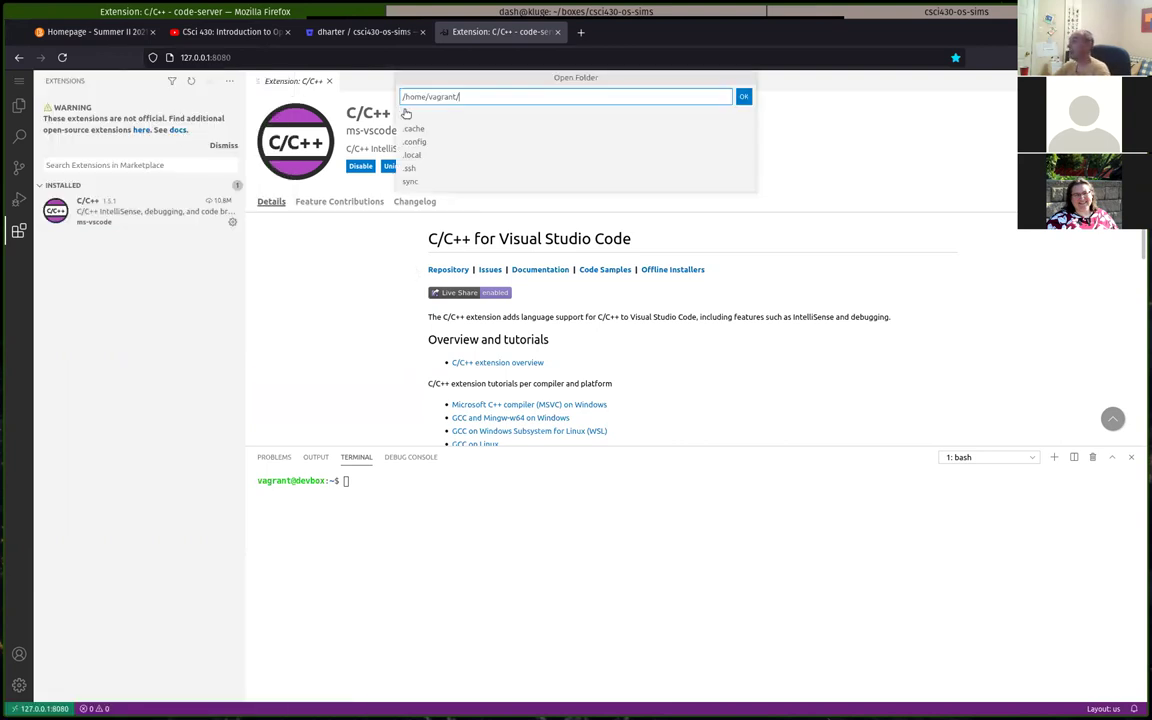
click(414, 119)
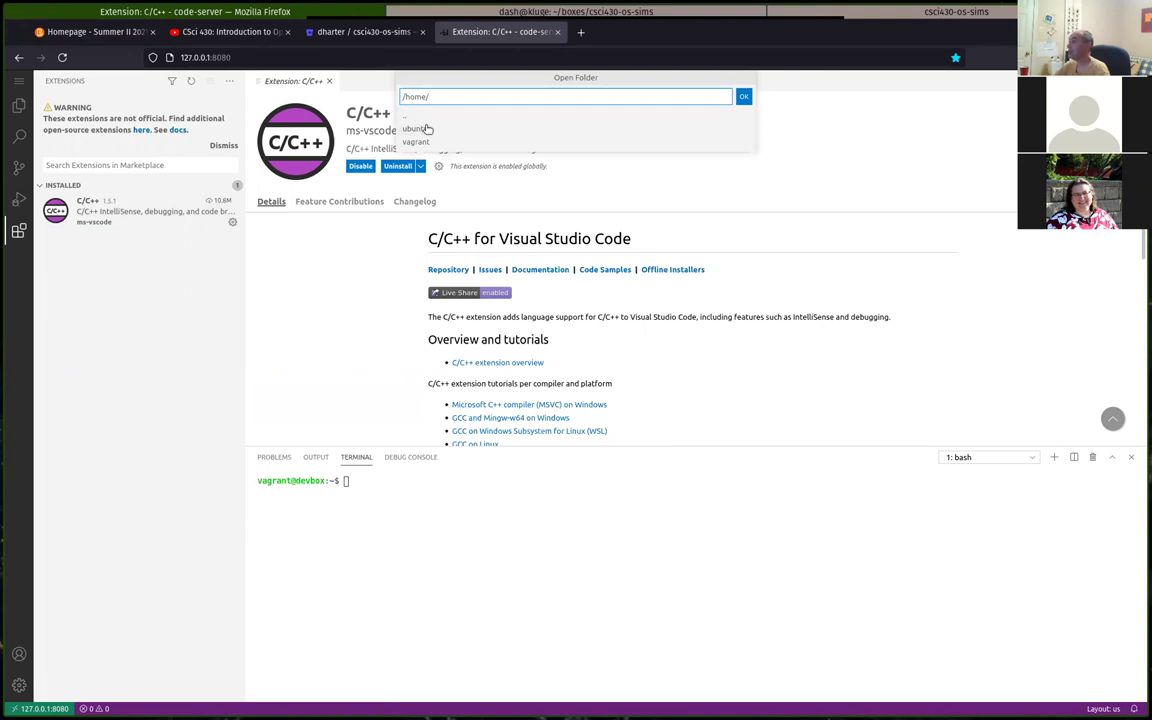
click(417, 143)
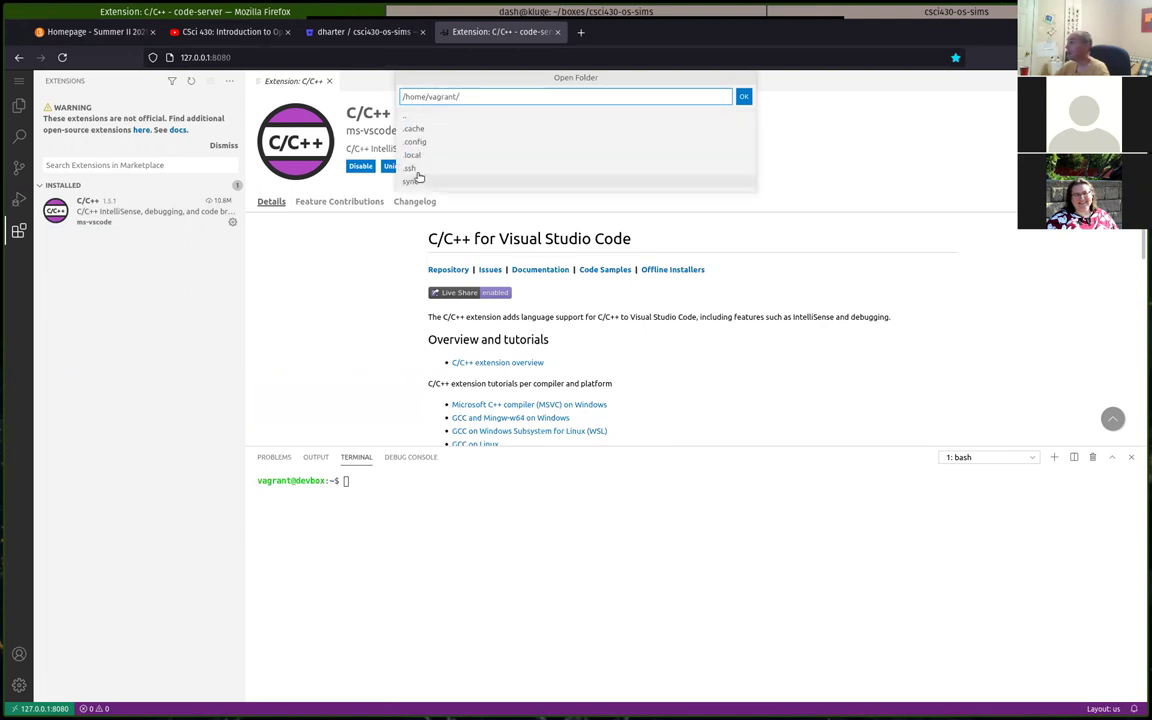
click(411, 183)
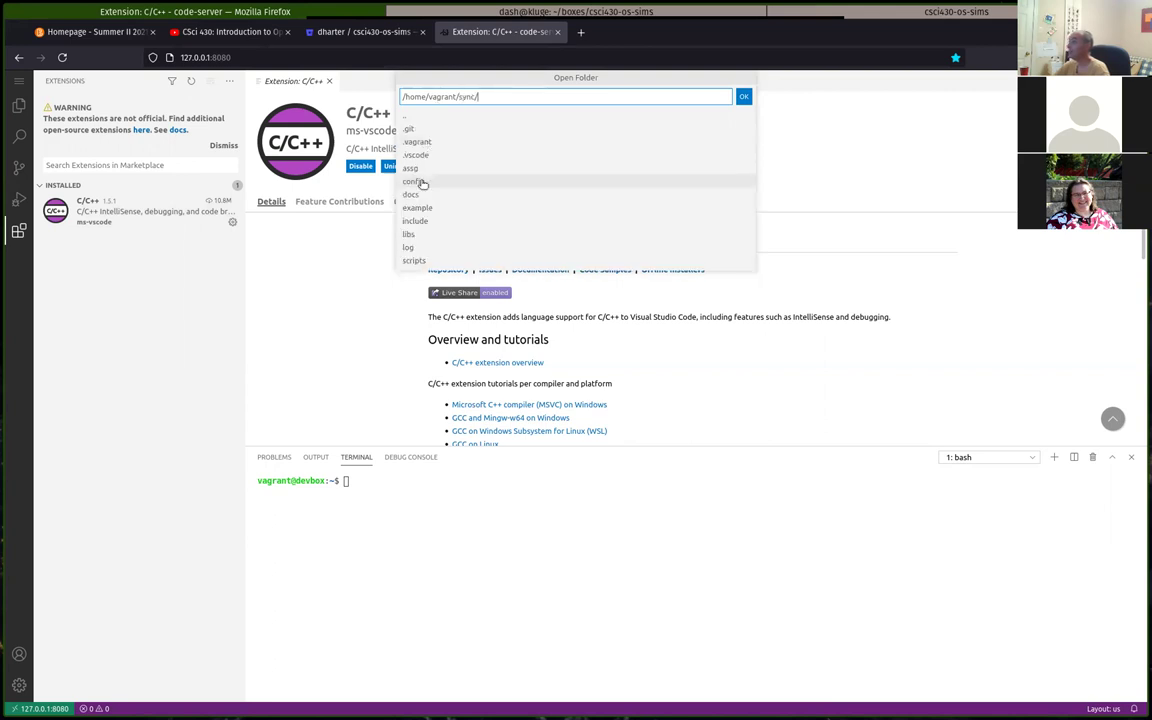
click(418, 170)
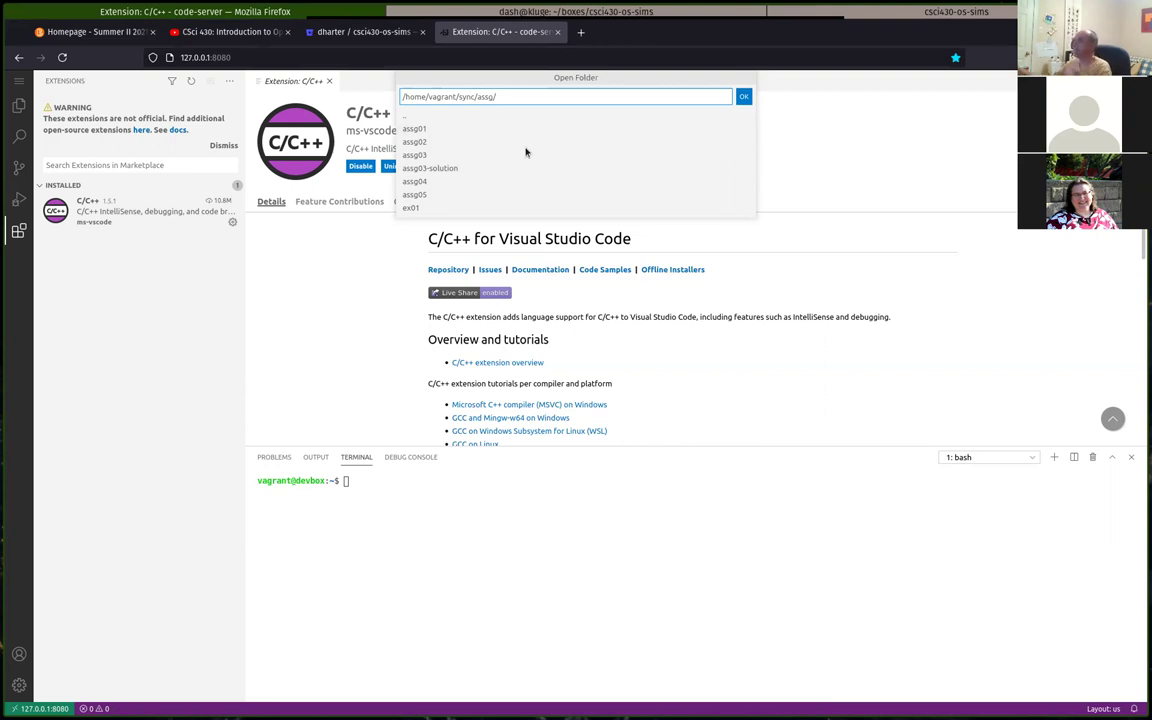
click(420, 131)
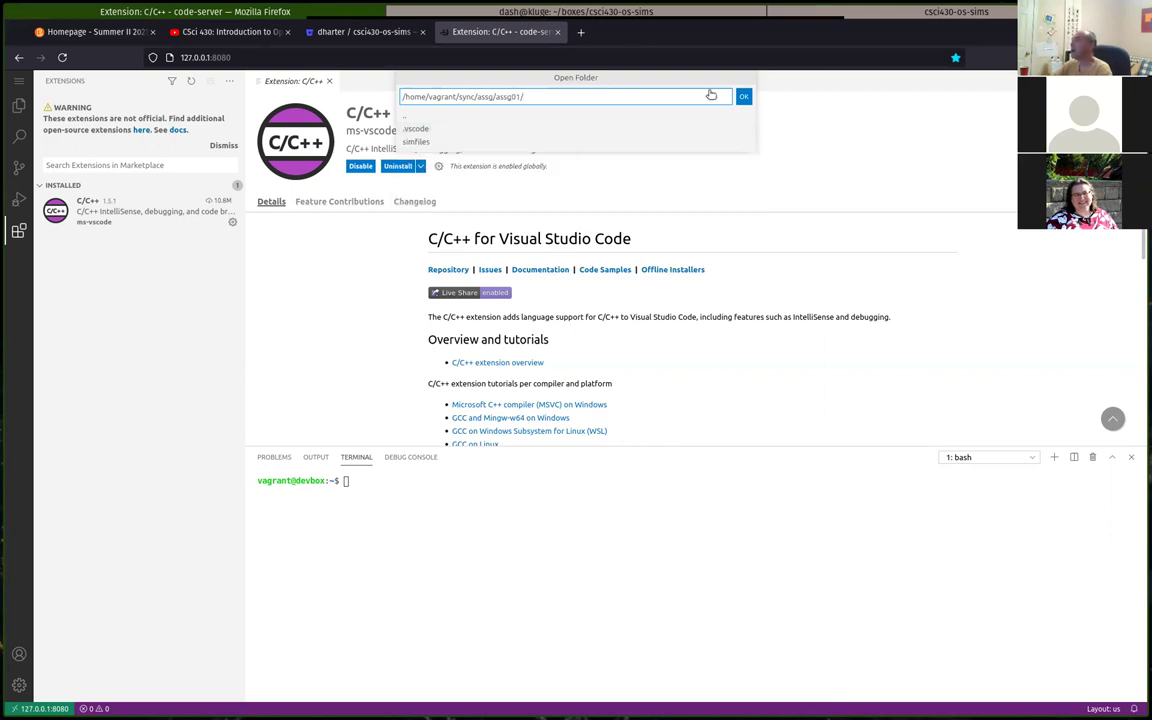
click(744, 97)
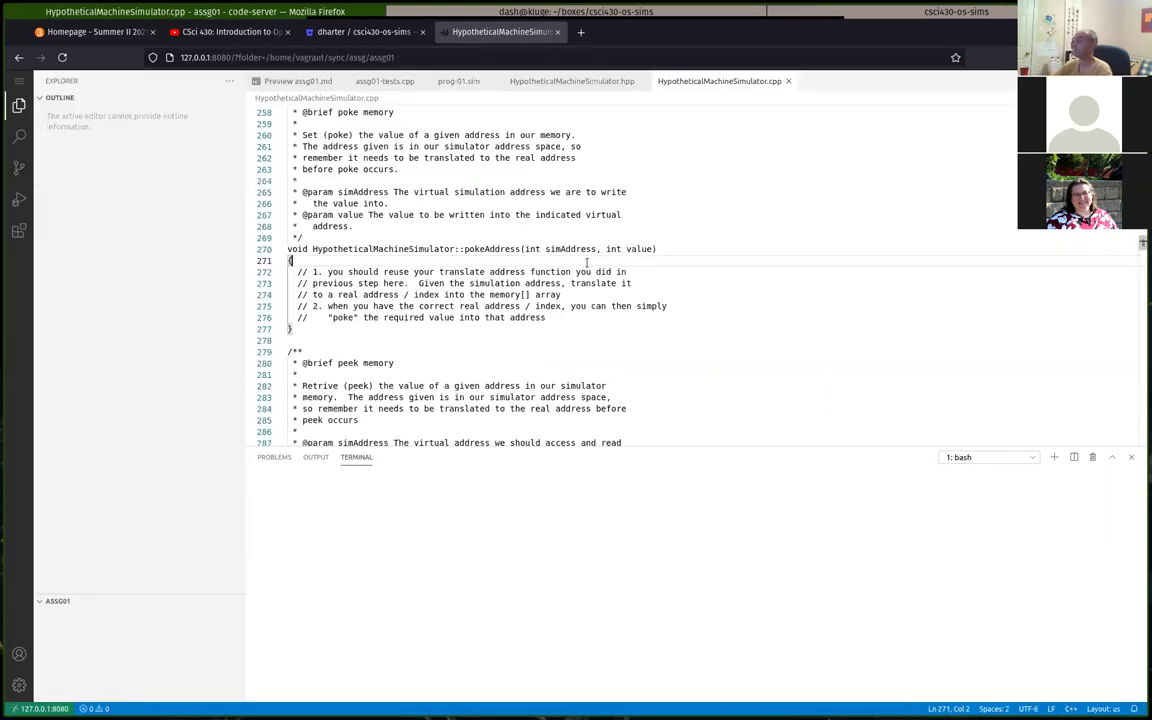
Close all the editors restored with the assg01 folder and return focus to its file explorer
click(339, 81)
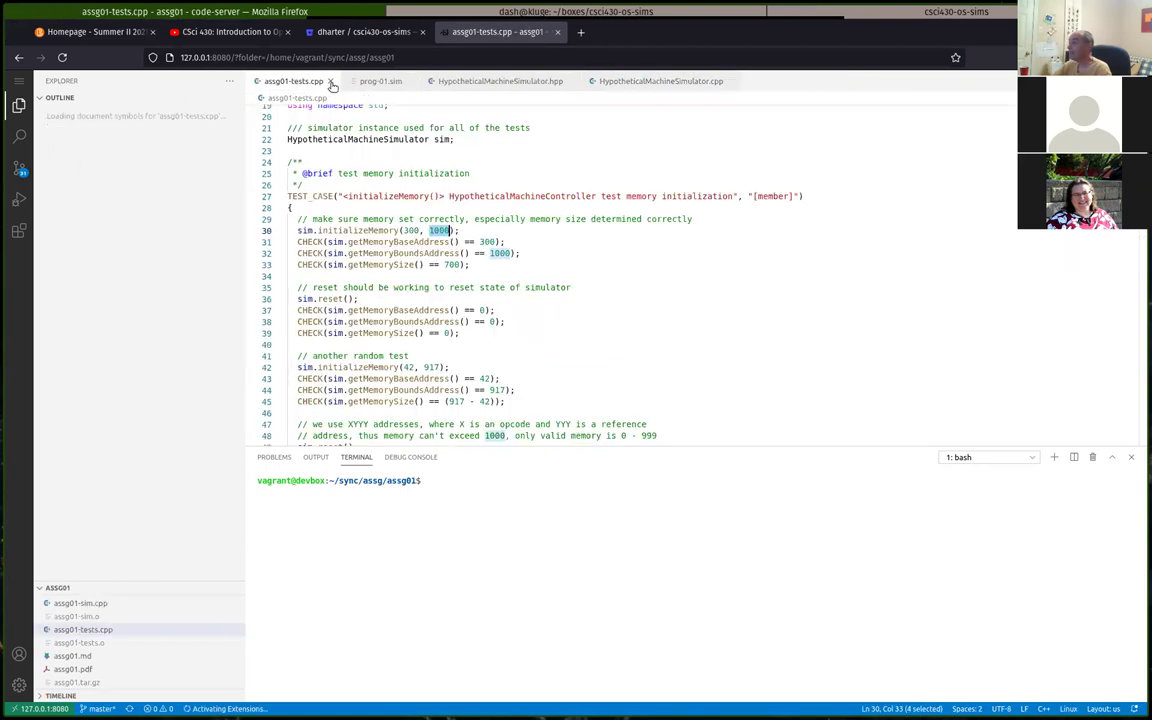
click(328, 82)
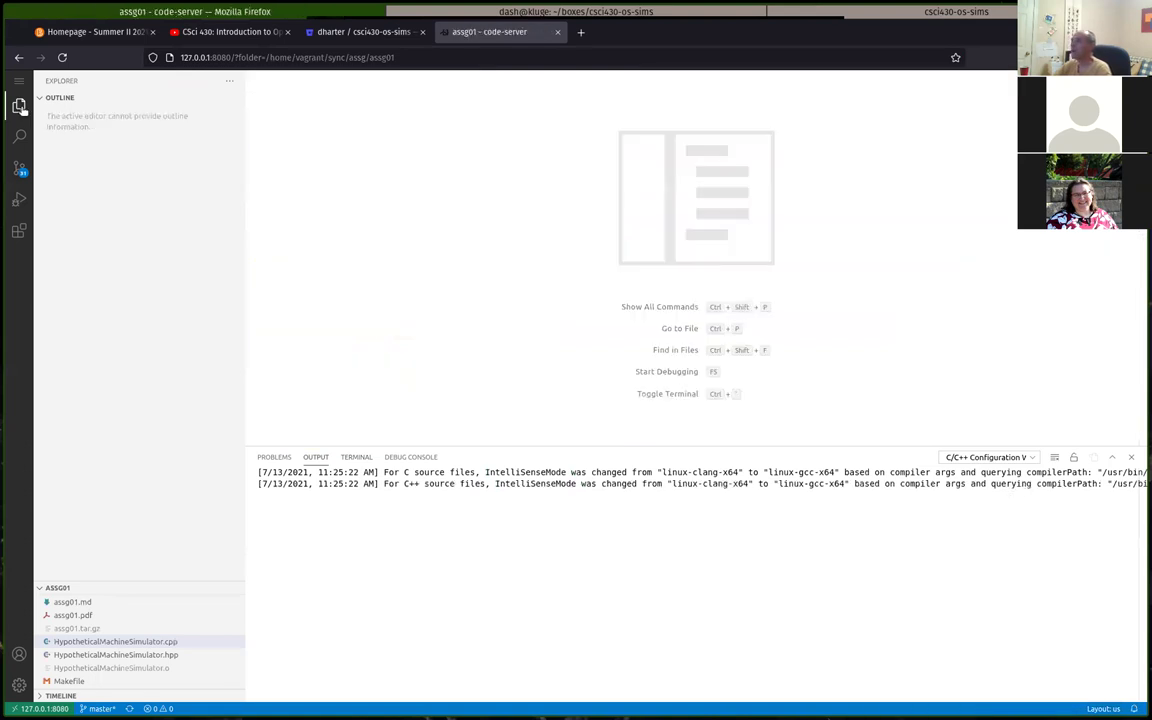
key(ctrl+shift+e)
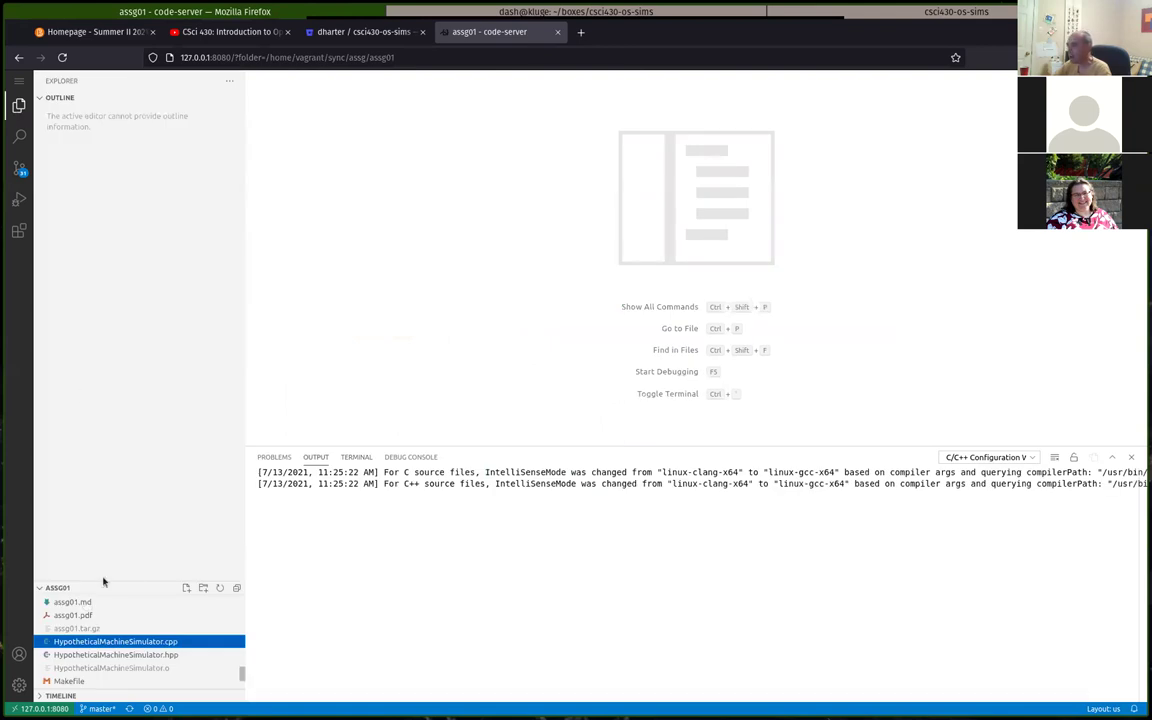
Give the assg01 file list more room by collapsing the Outline section and the simfiles folder
drag(131, 581, 136, 190)
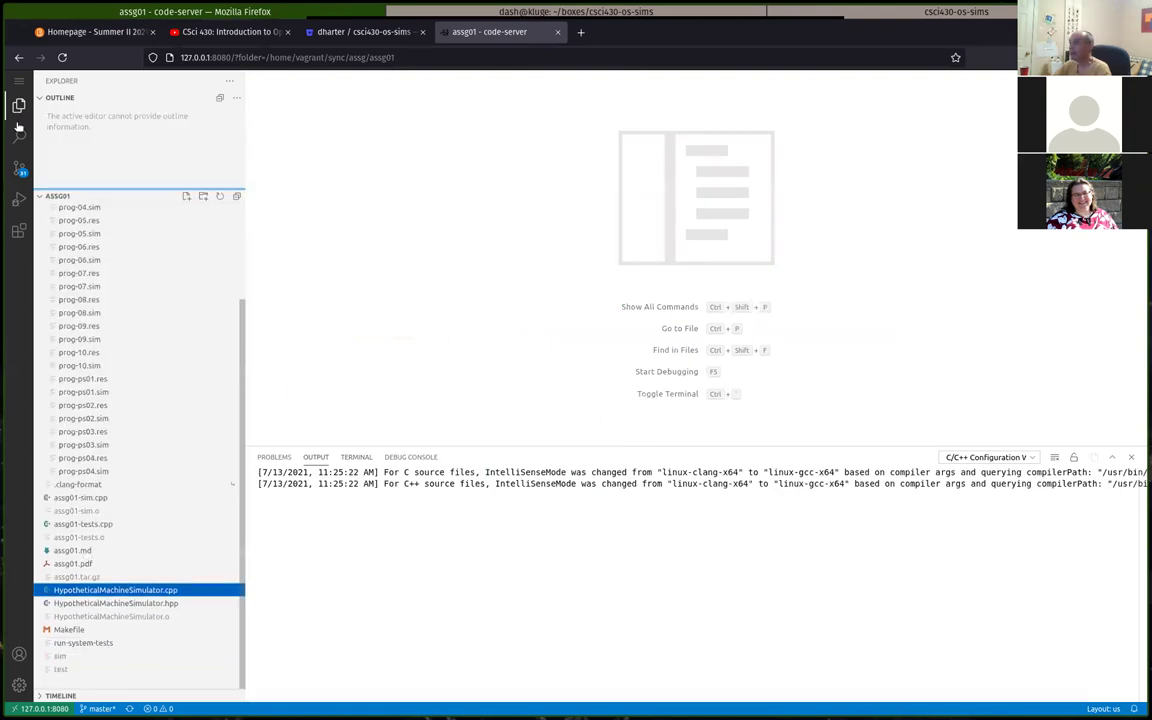
click(19, 138)
click(19, 105)
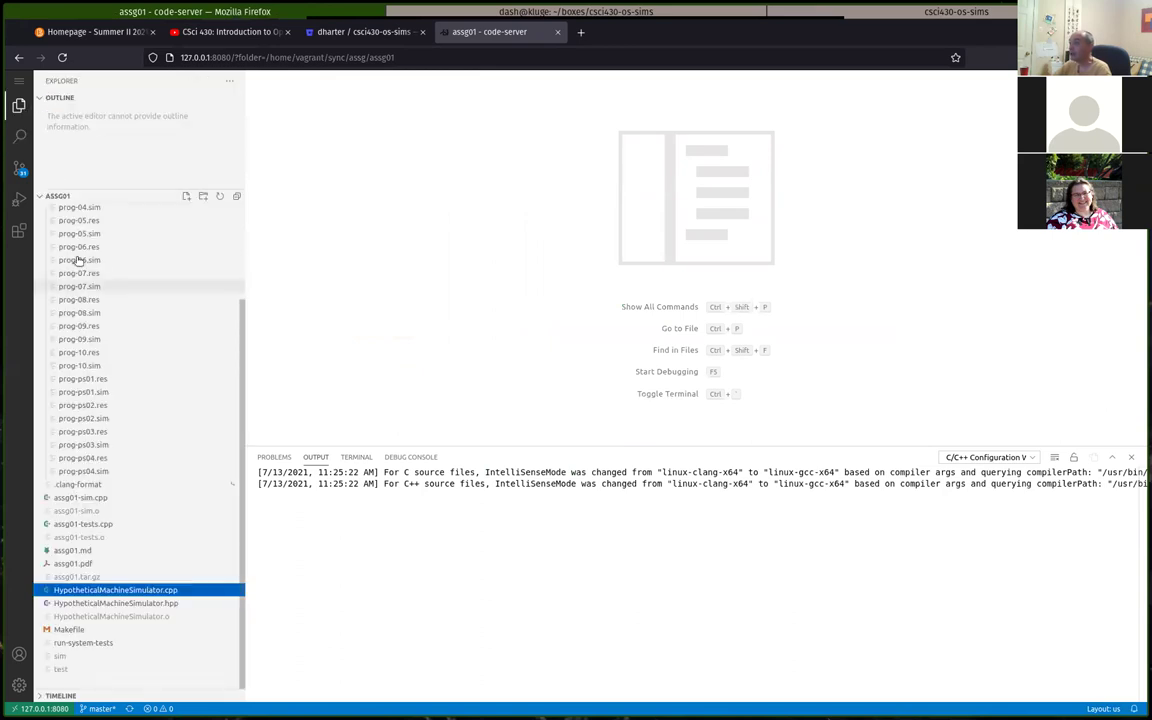
click(45, 98)
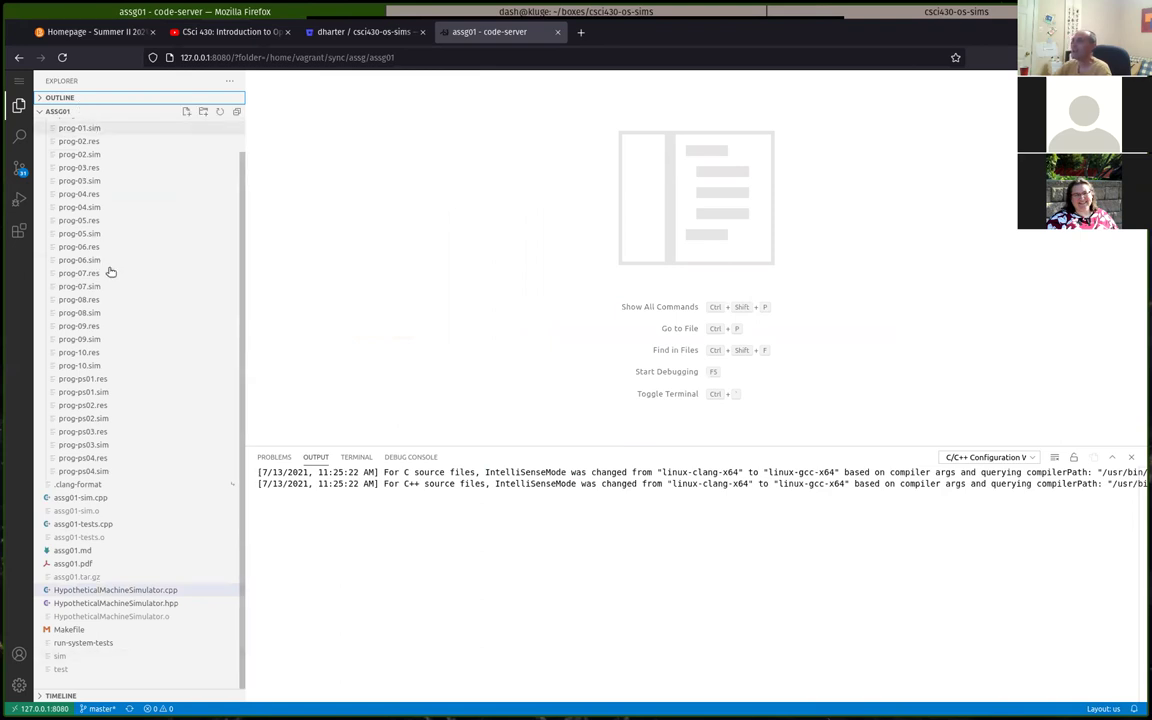
click(57, 112)
click(57, 112)
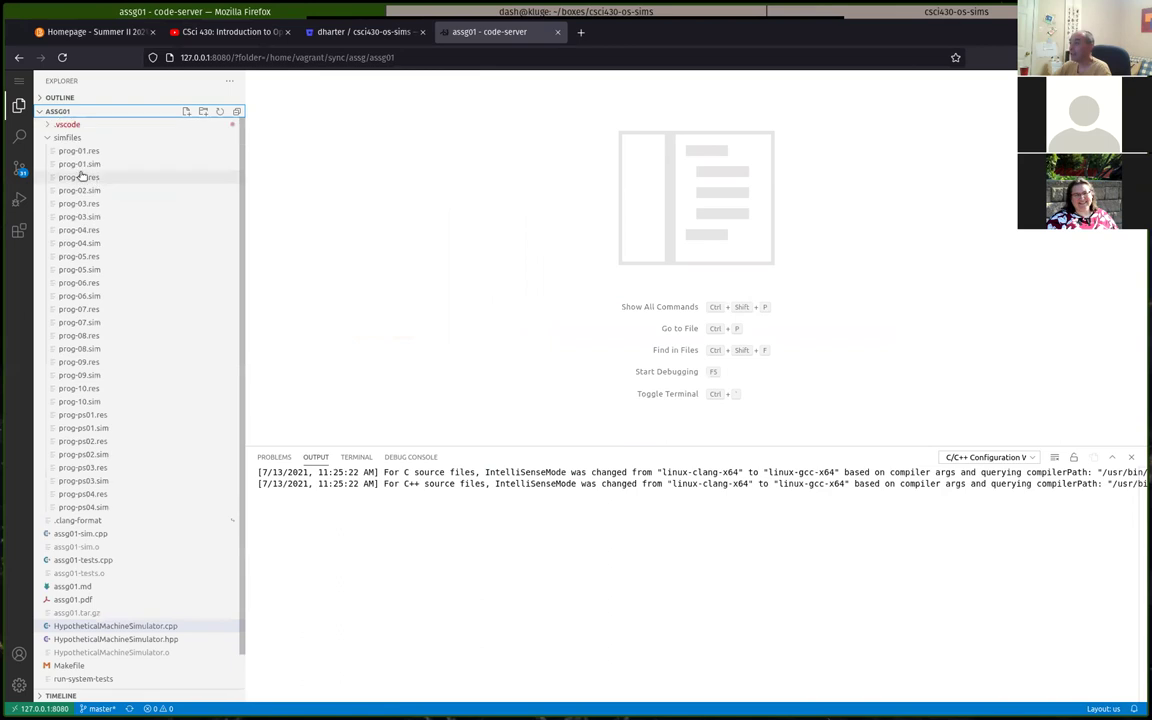
click(68, 137)
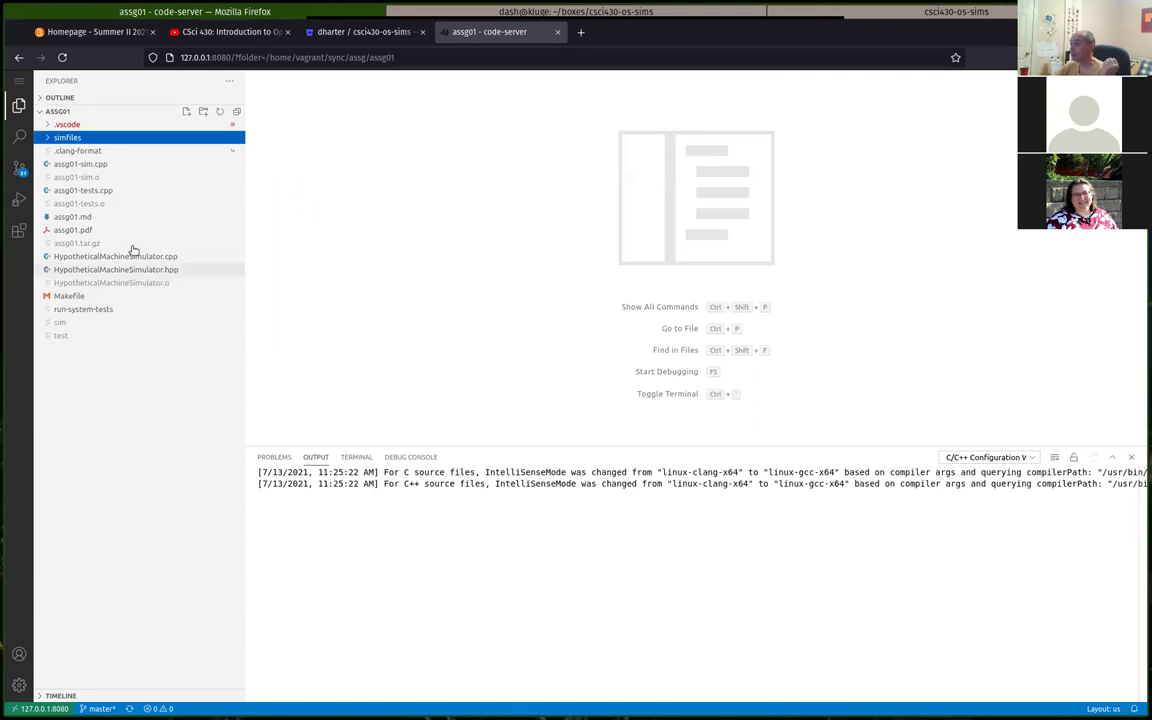
Open assg01-tests.cpp and view its header comment and include lines at the start of the file
click(62, 190)
click(376, 299)
scroll(380, 260, up, 5)
scroll(382, 226, up, 1)
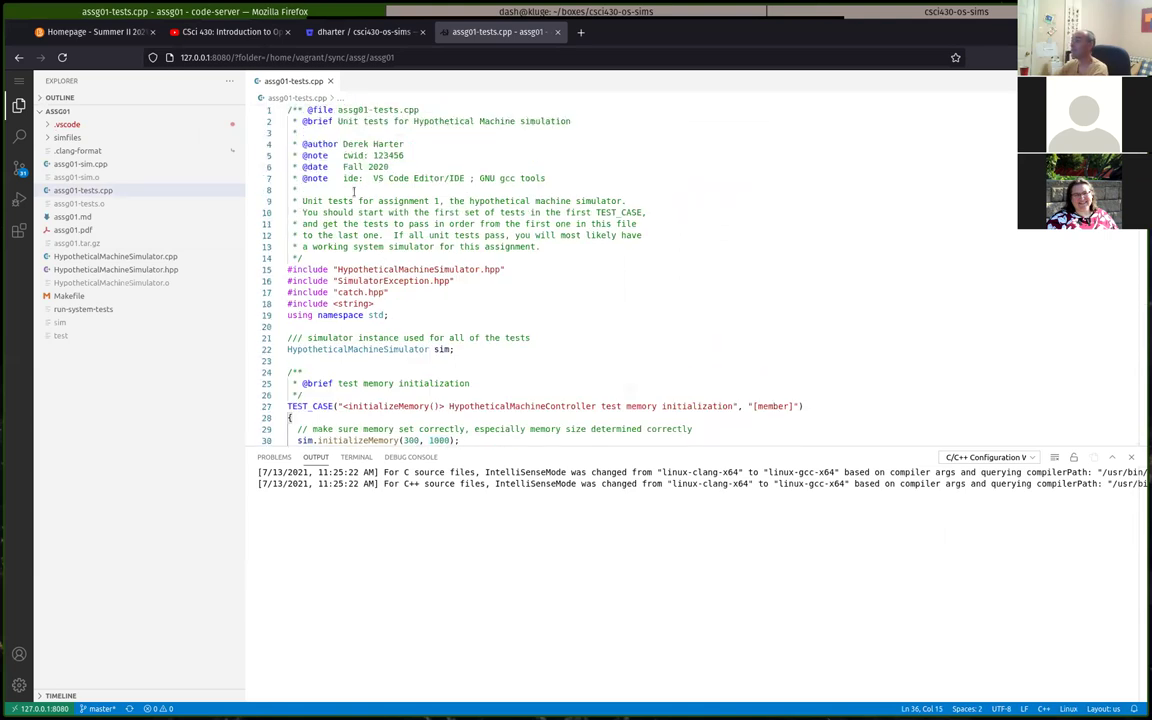
click(382, 189)
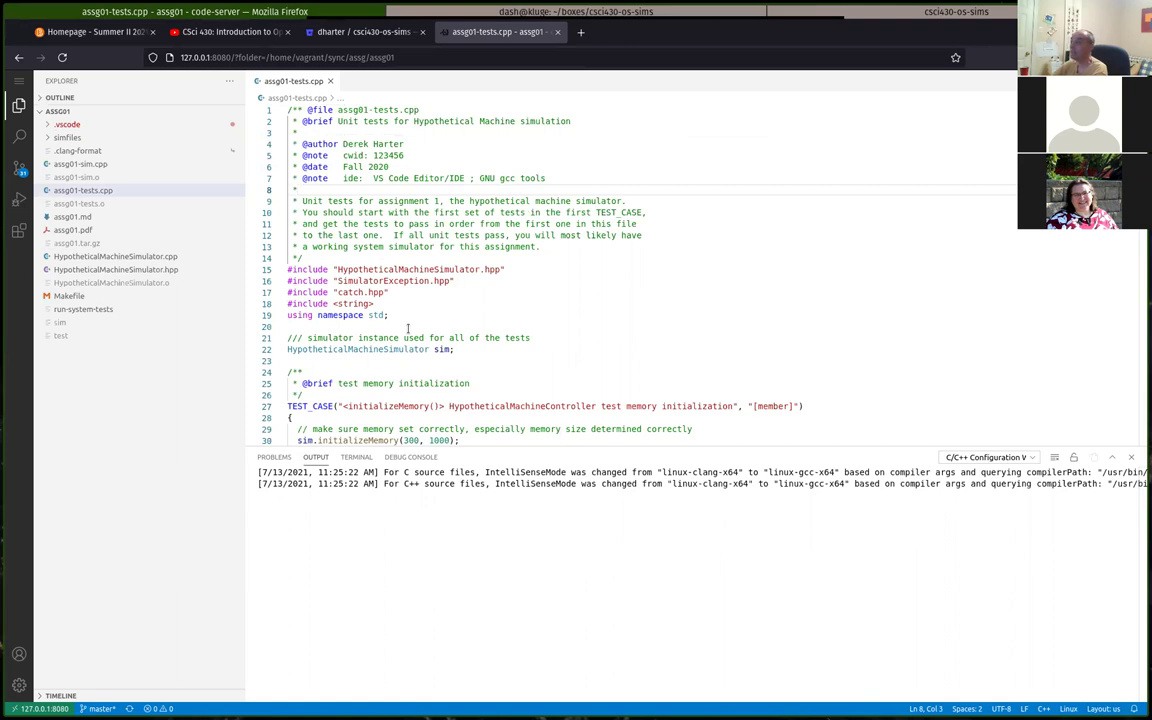
click(105, 190)
click(476, 318)
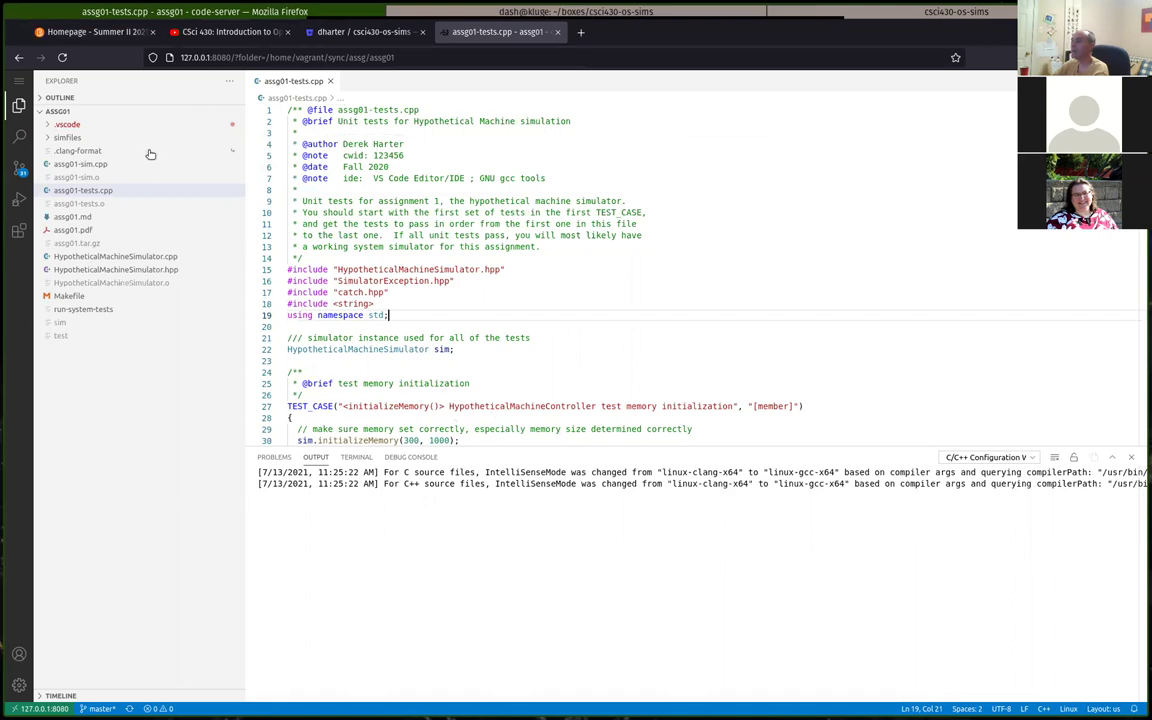
Open a new terminal in the assg01 folder
click(19, 84)
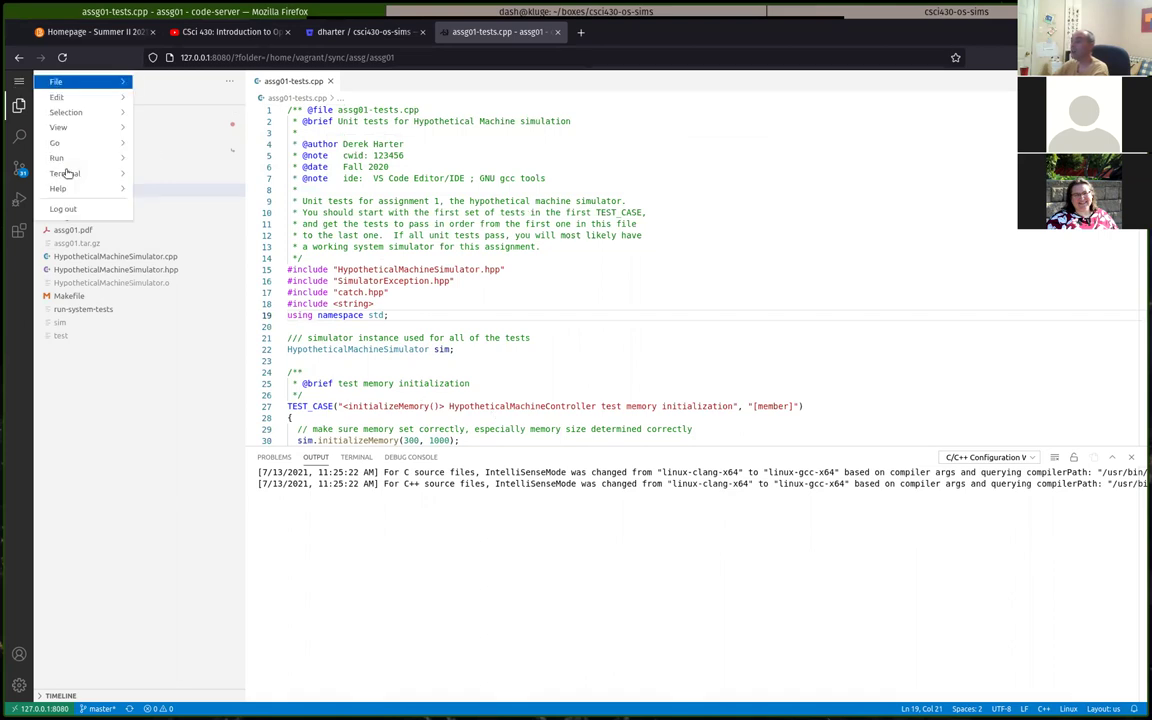
mouse_move(100, 170)
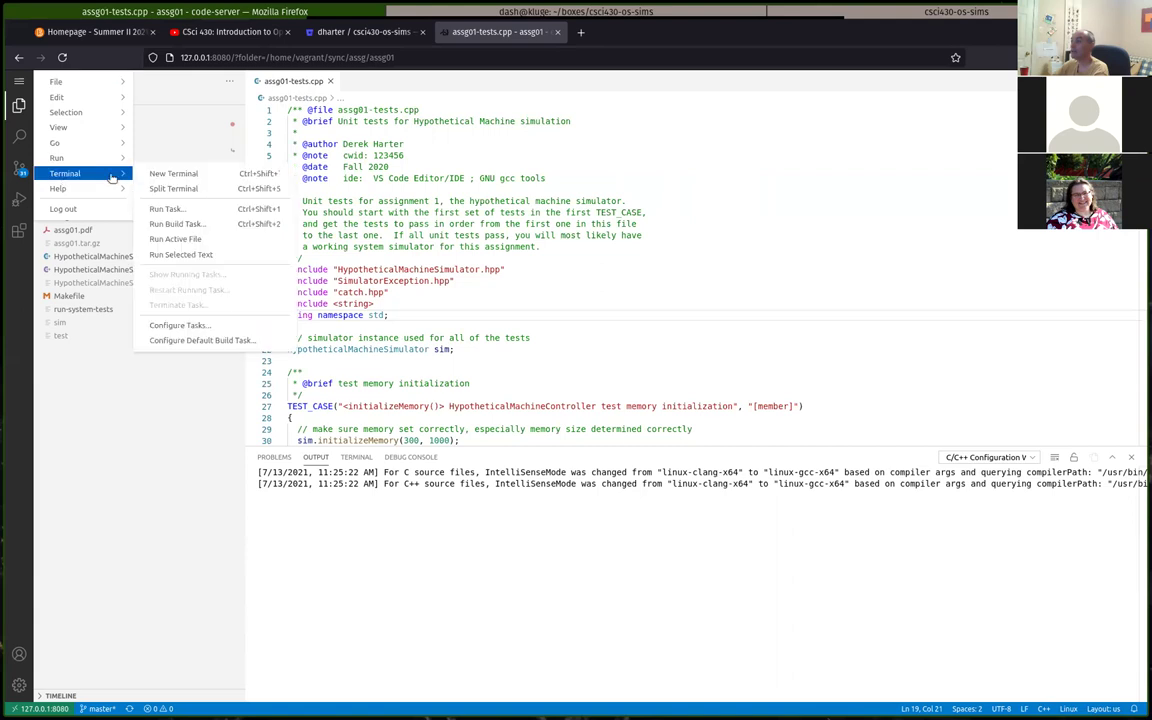
click(169, 177)
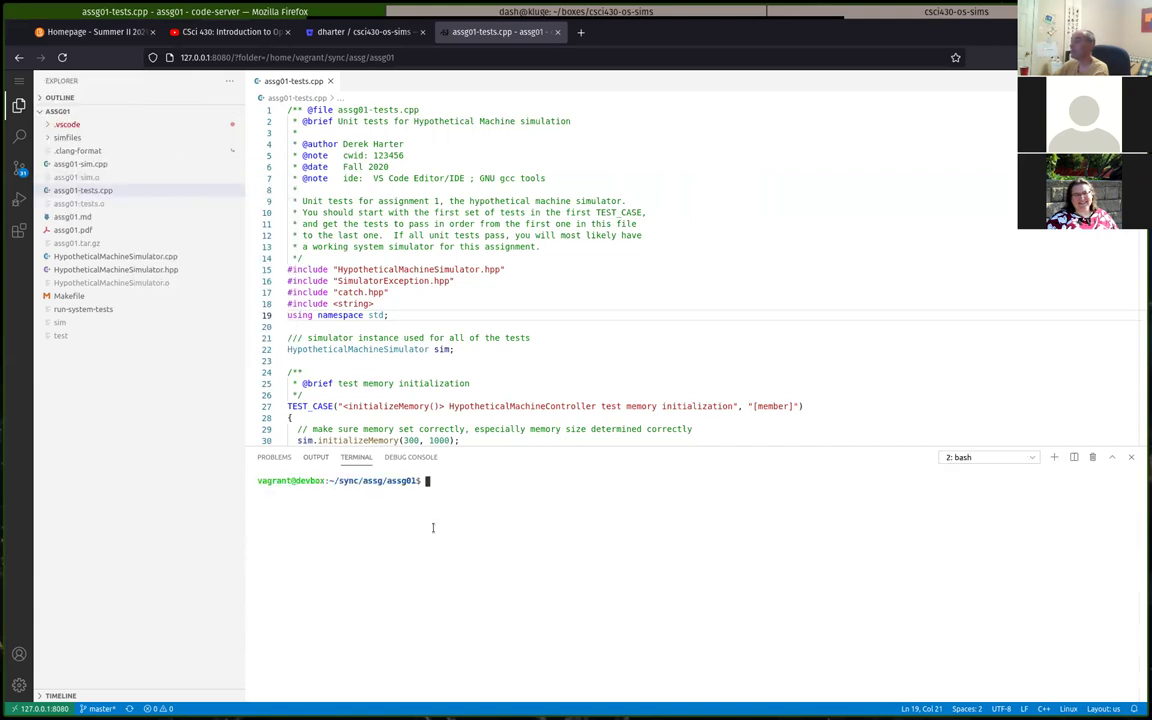
click(19, 80)
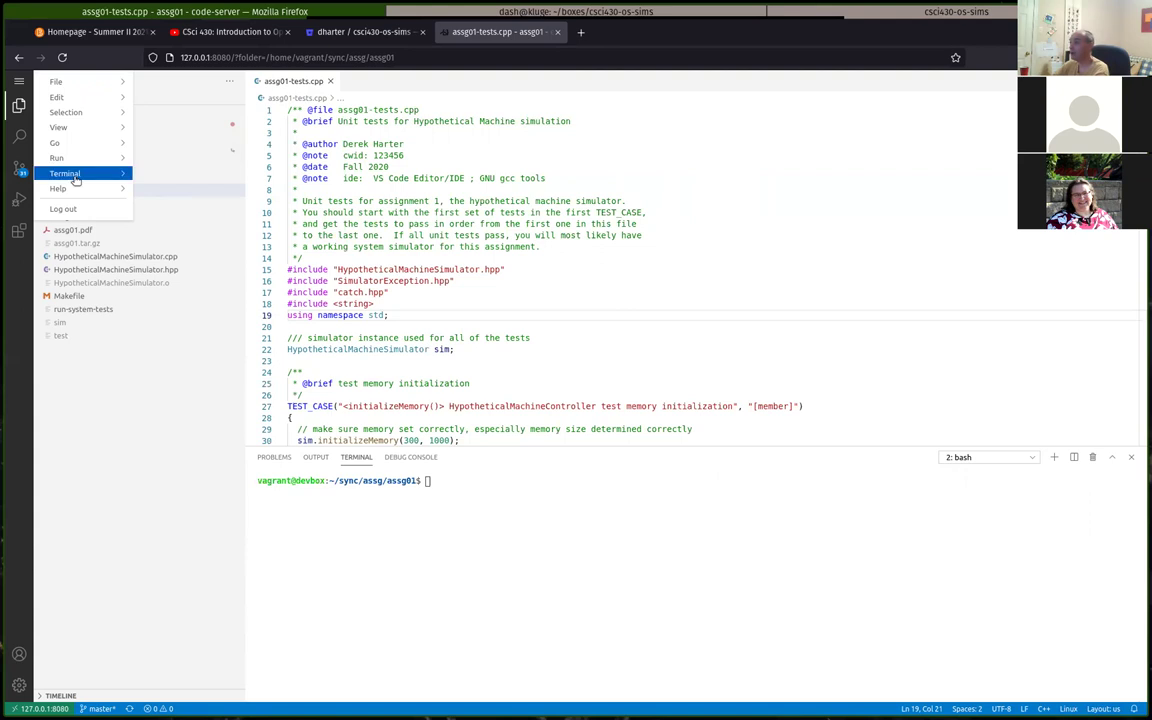
mouse_move(74, 177)
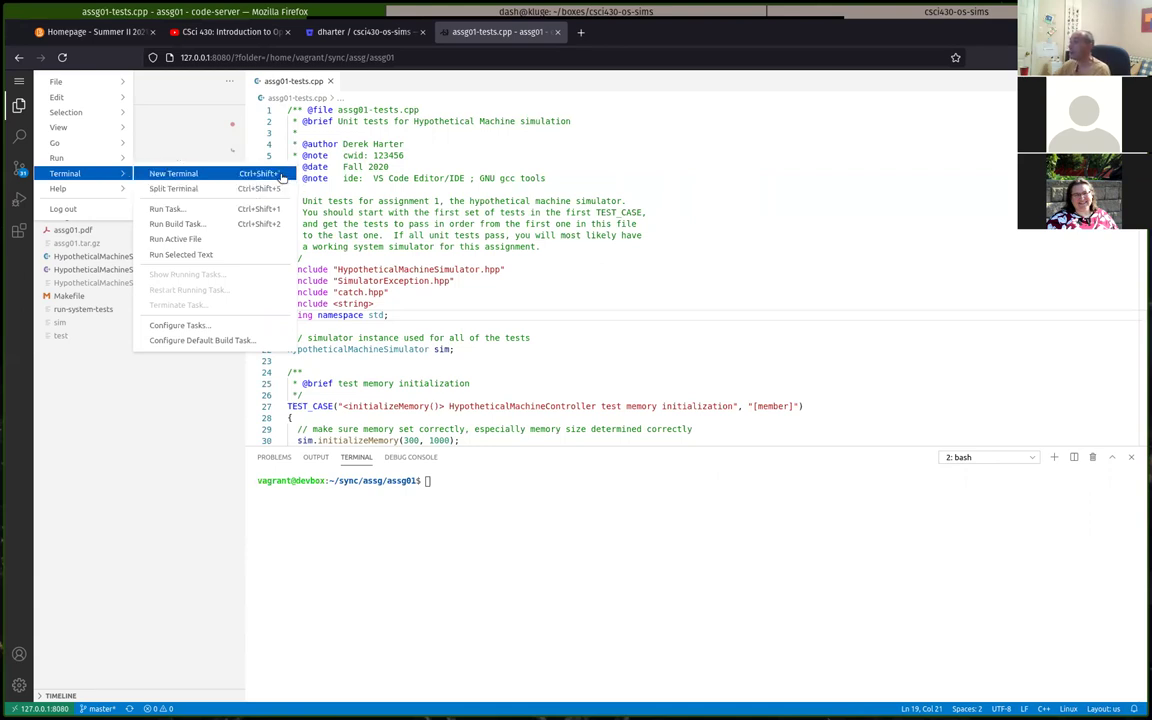
click(427, 542)
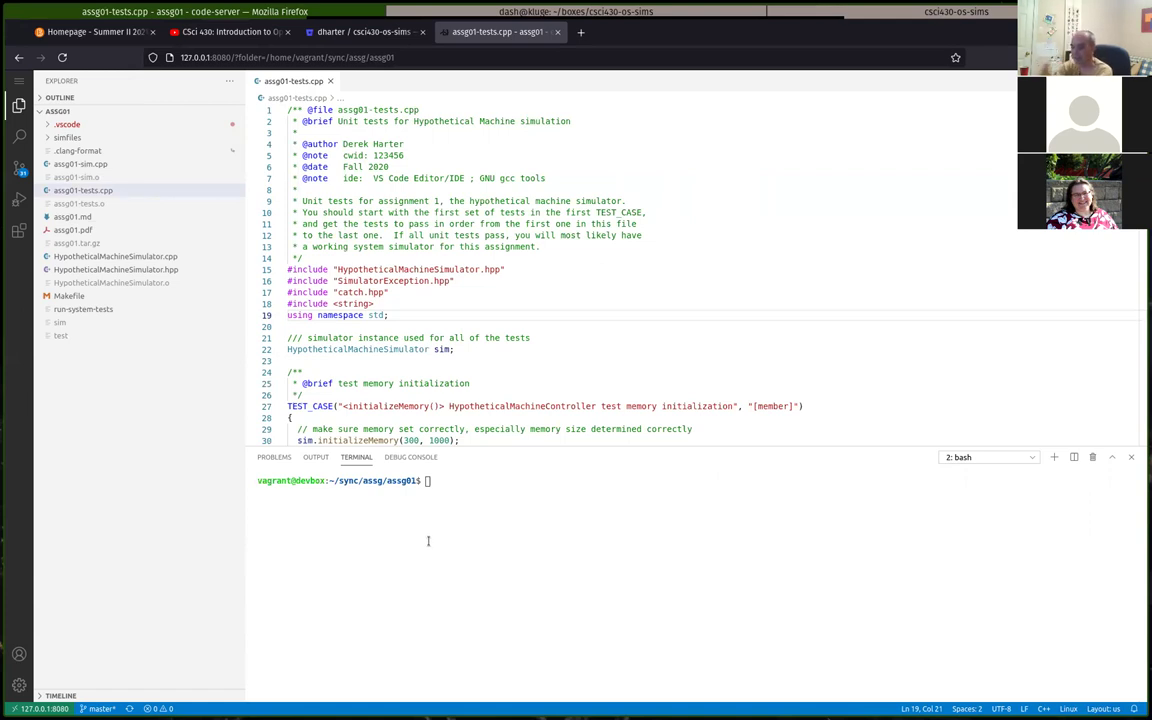
Switch the browser back to the CSci 430 Operating Systems Work tab group
key(alt+Tab)
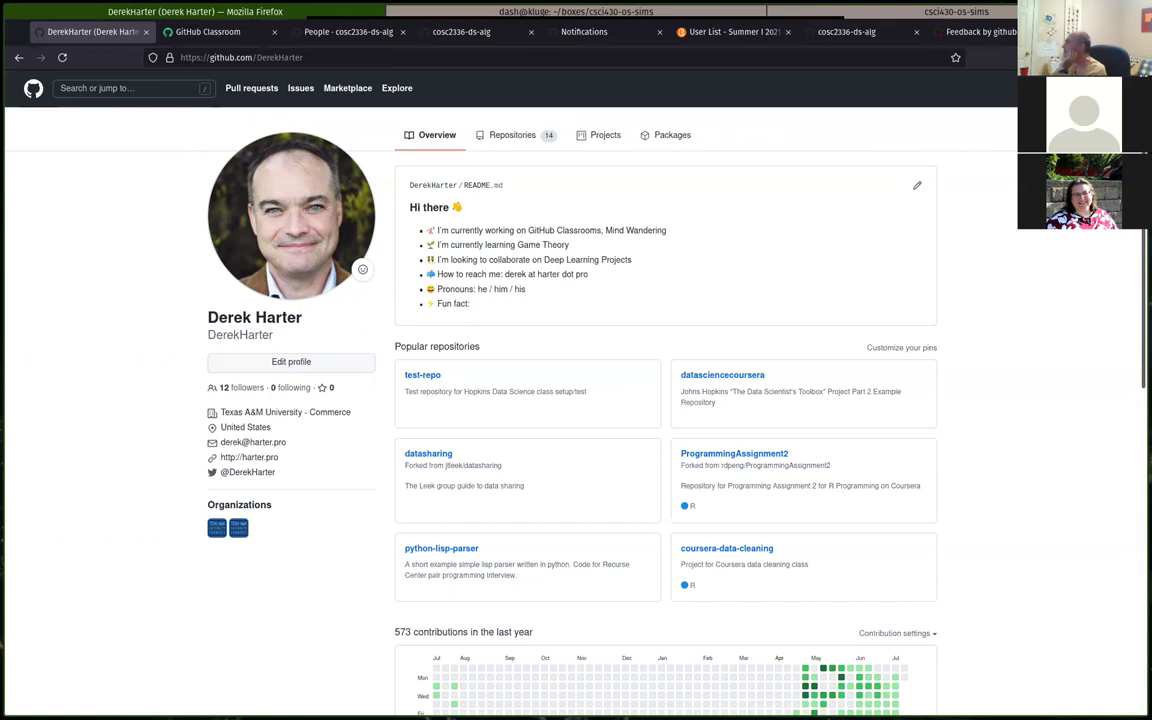
click(1045, 57)
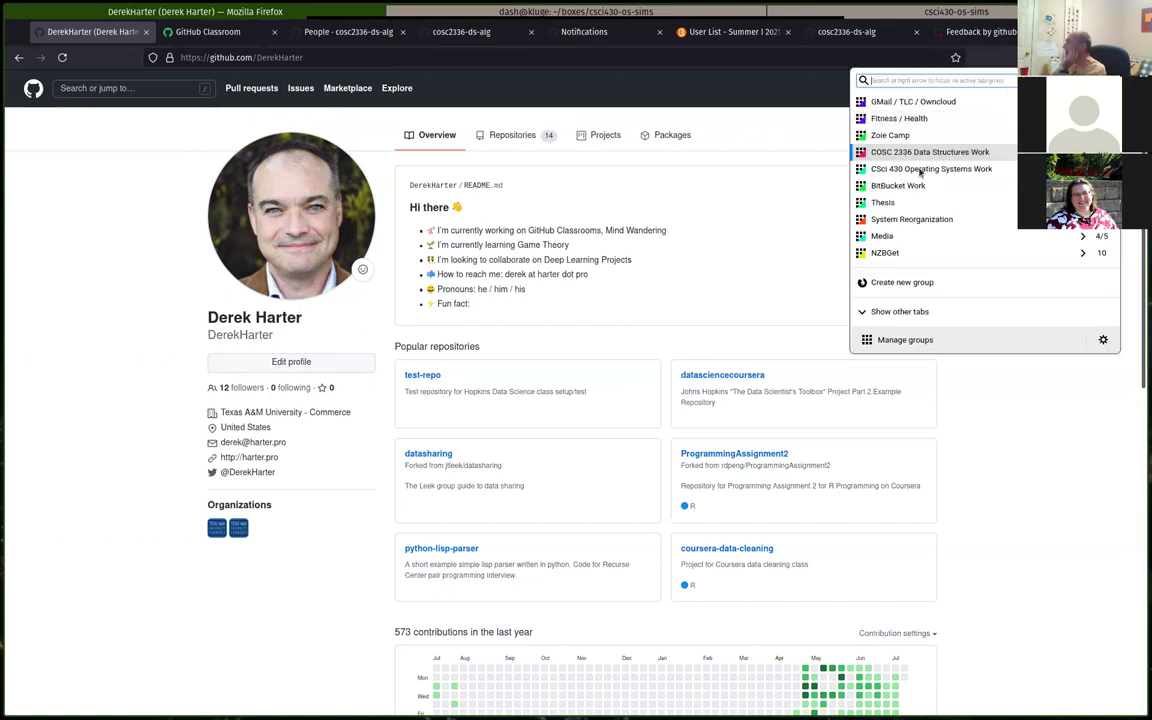
click(850, 167)
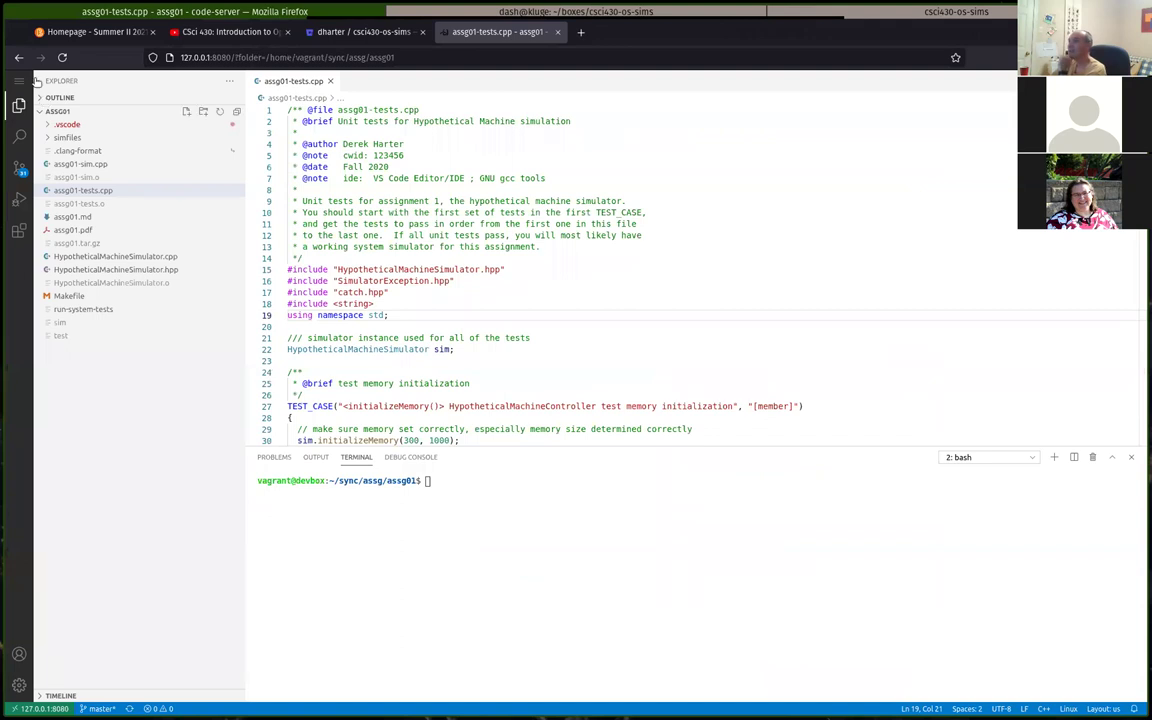
Print the new terminal's current working directory with pwd
click(452, 510)
key(Return)
key(Return)
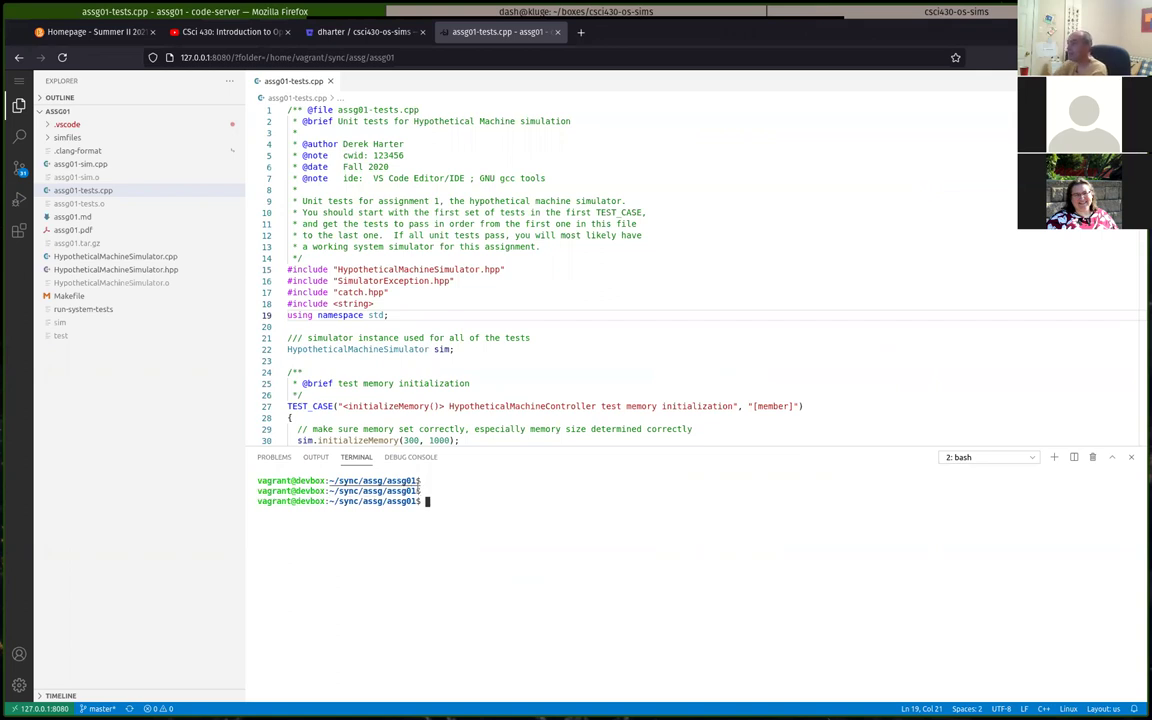
text(pwd)
key(Return)
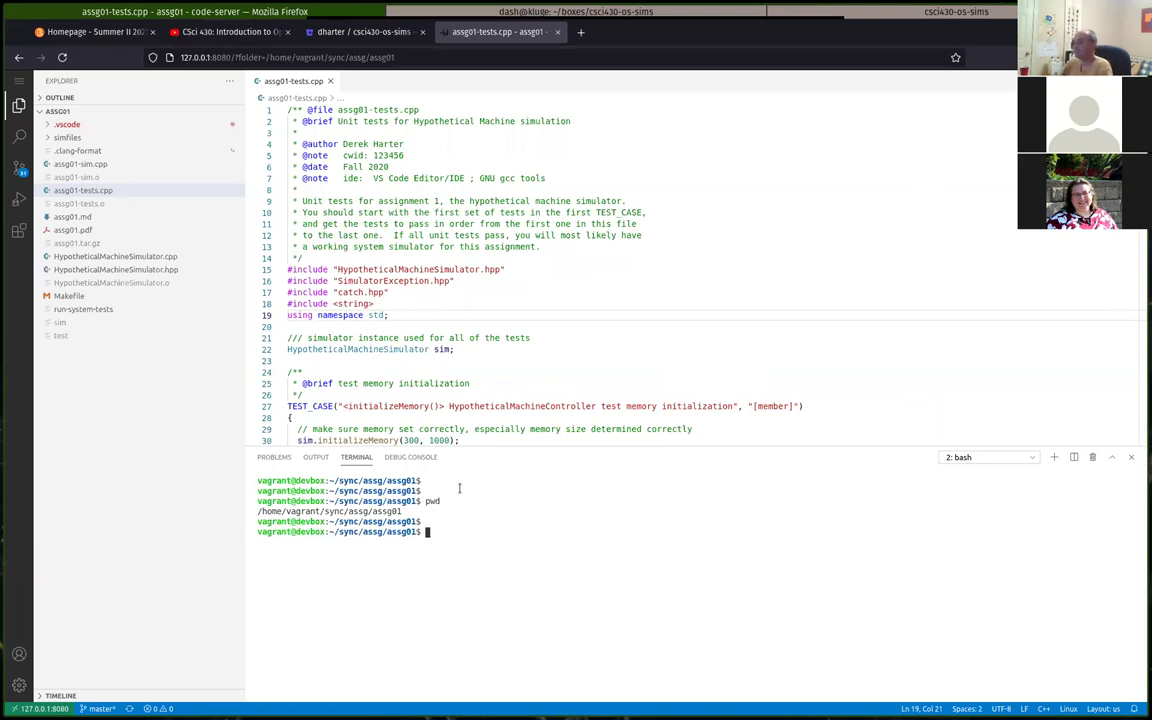
List the project's build targets with make help and enlarge the terminal area to fit the whole list
key(Return)
key(Return)
text(make)
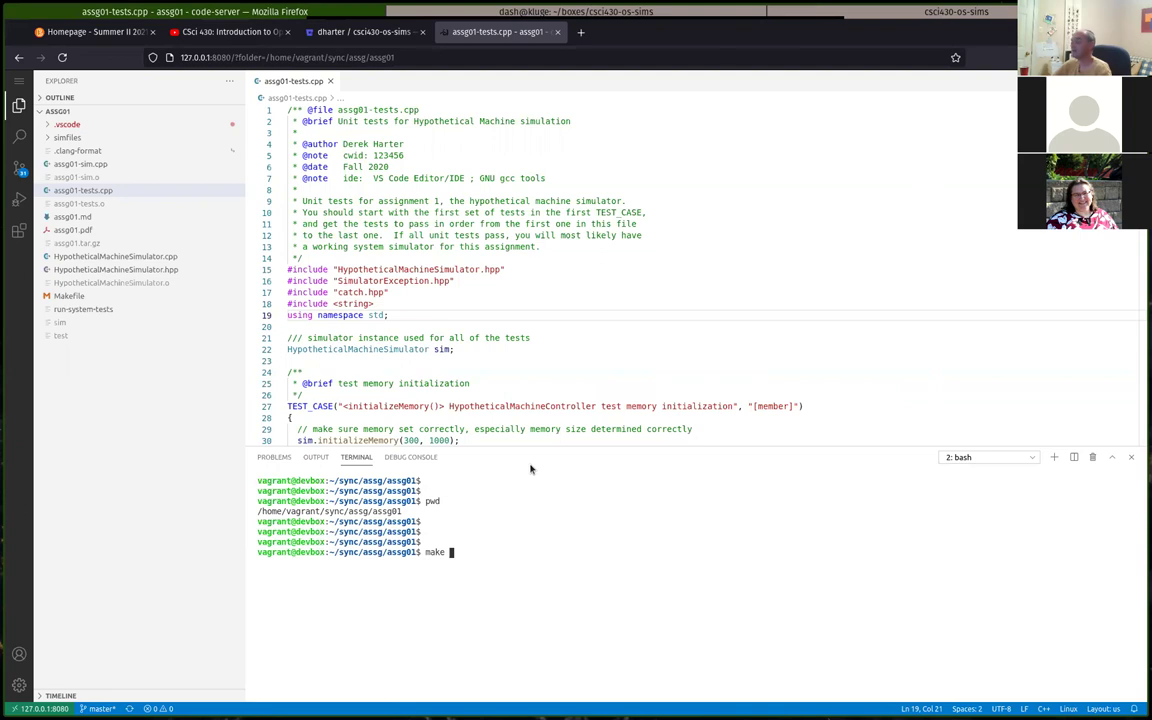
text(help)
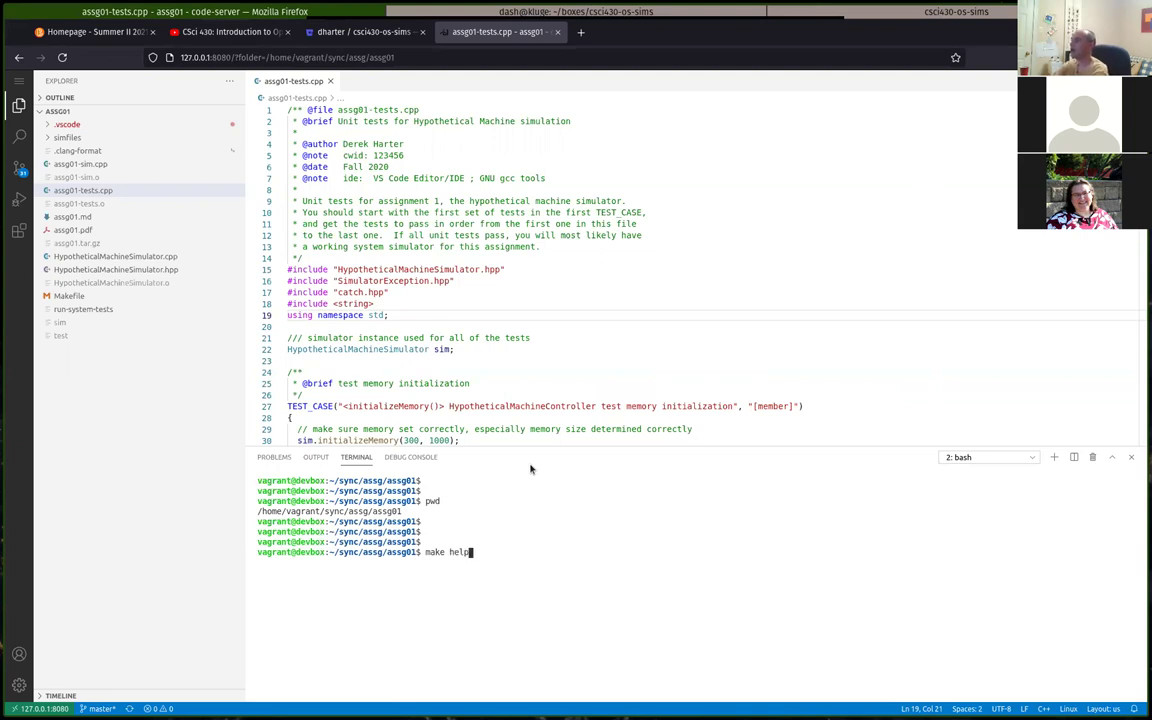
key(Return)
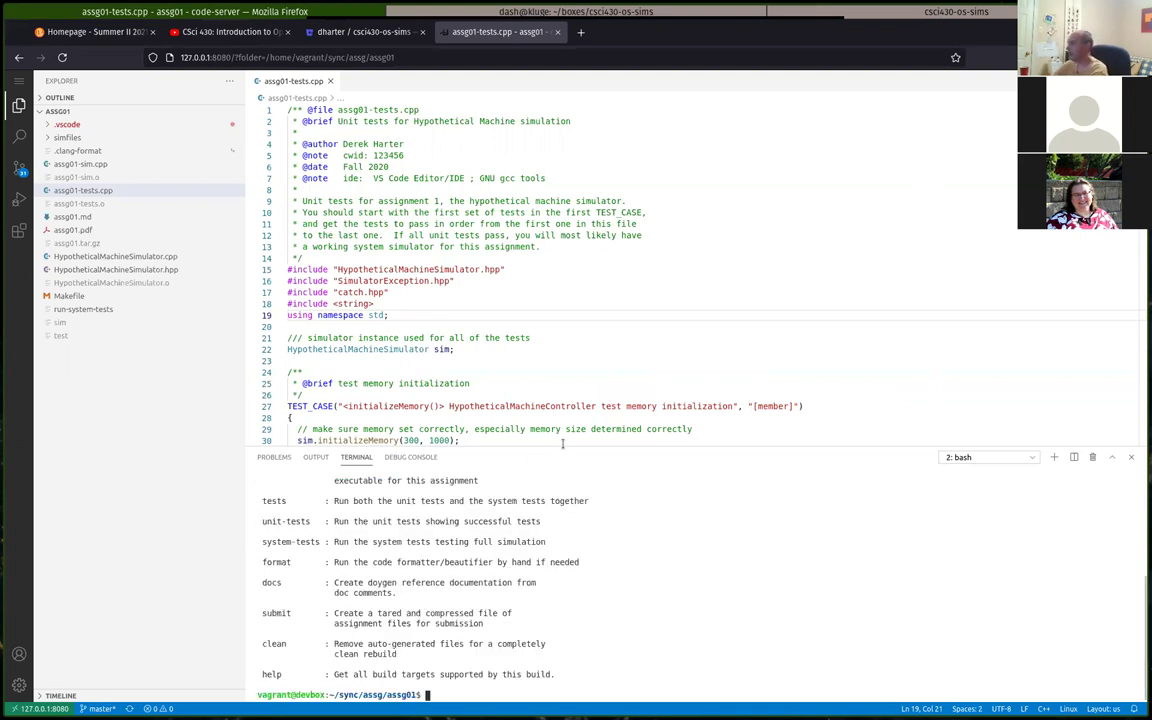
drag(562, 444, 555, 188)
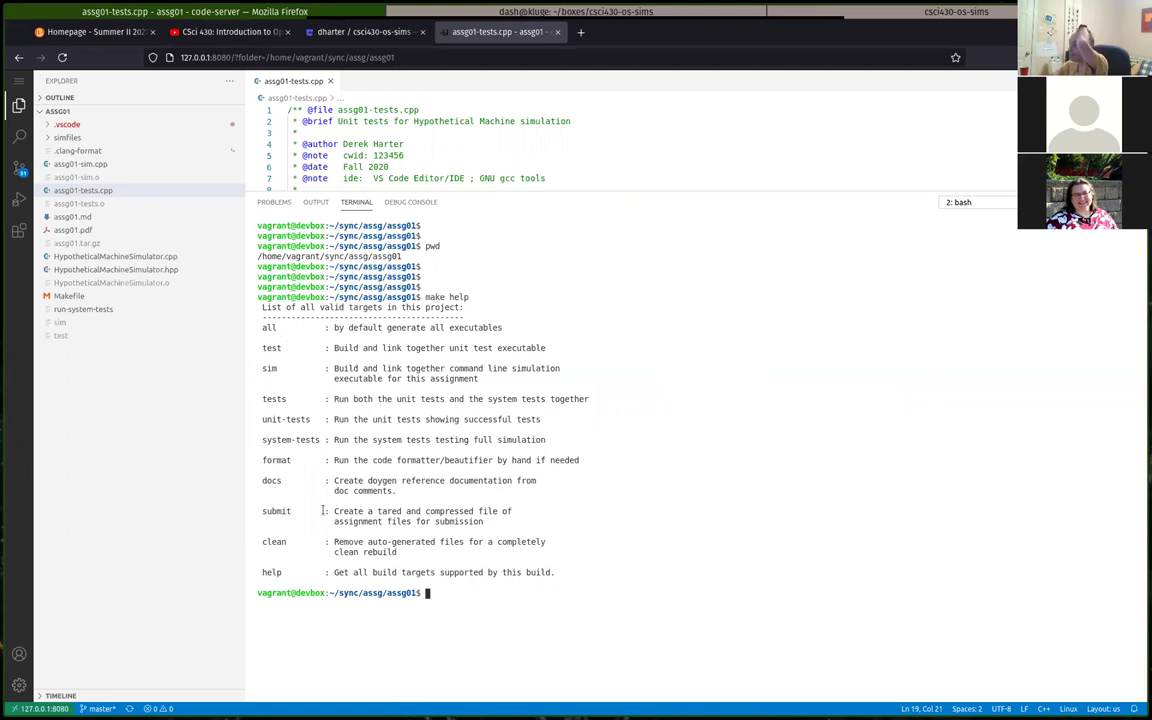
Remove the generated build files of assg01 with make clean
key(Return)
key(Return)
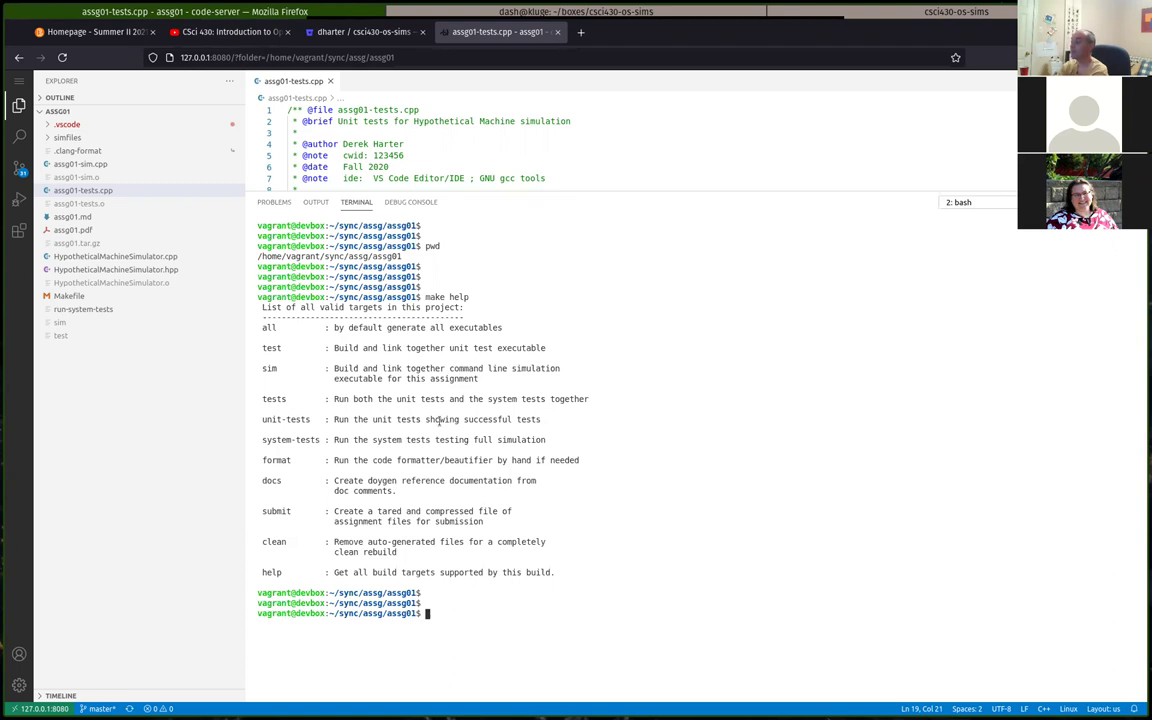
text(make clean)
key(Return)
key(Return)
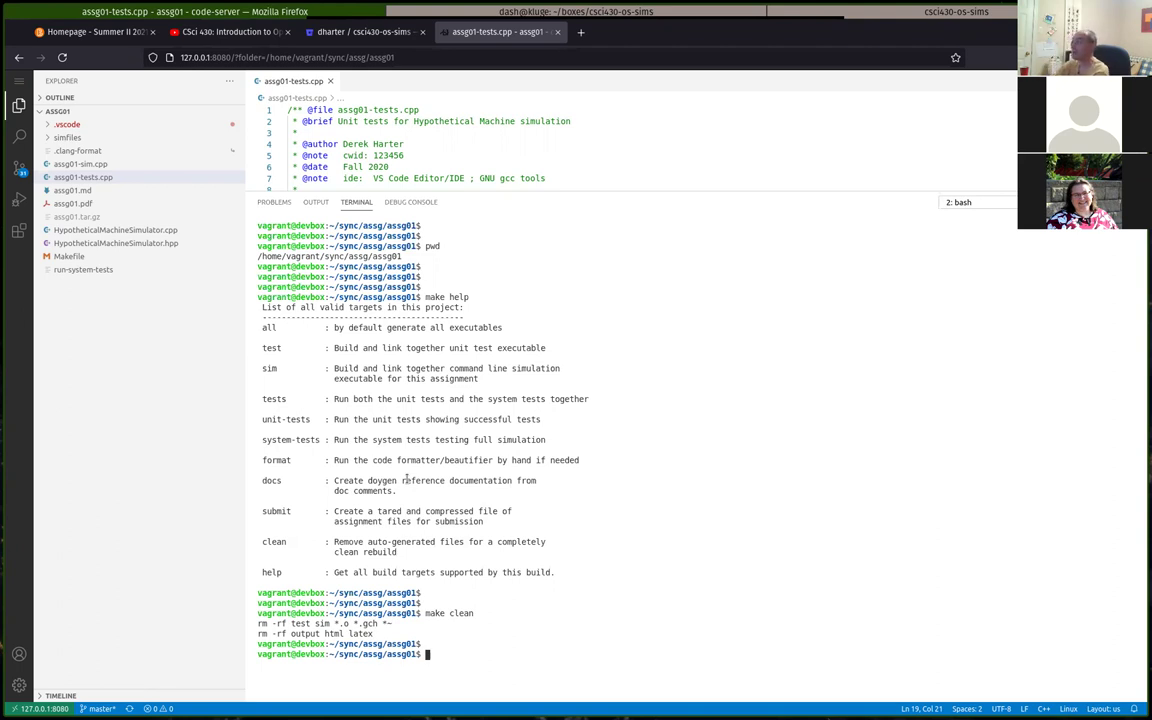
Build all executables with make all and highlight the test and sim output names in the compiler lines
key(Return)
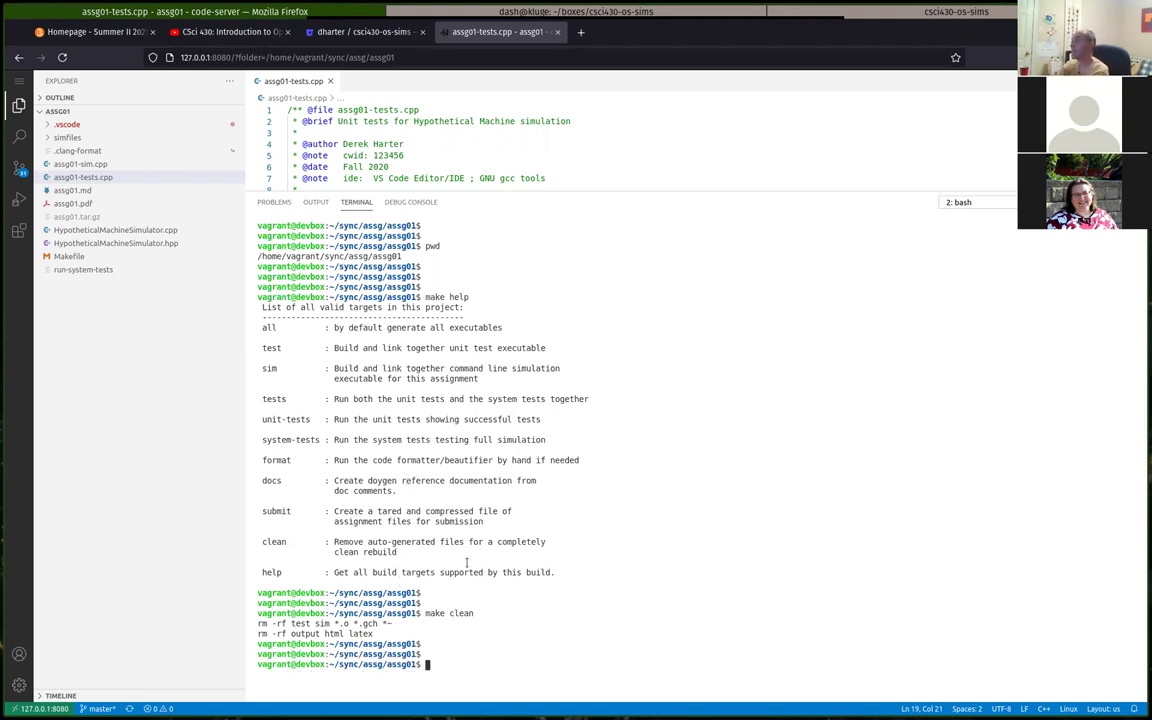
text(make all)
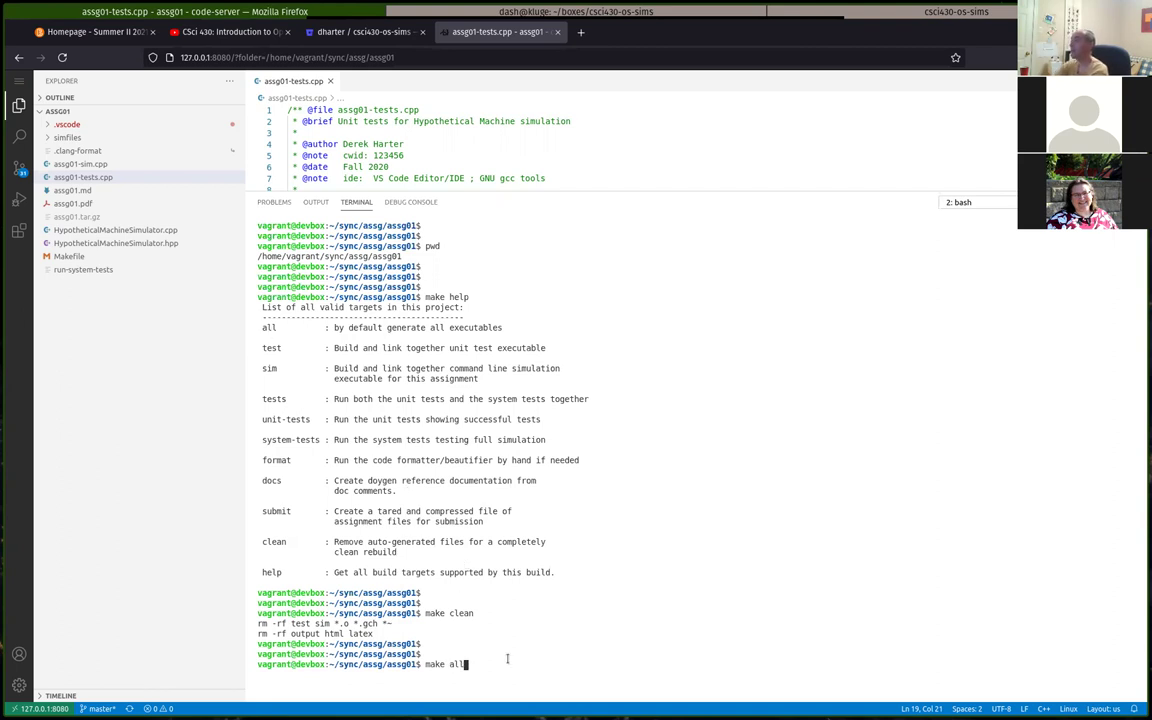
key(BackSpace)
key(BackSpace)
key(BackSpace)
key(BackSpace)
text(all)
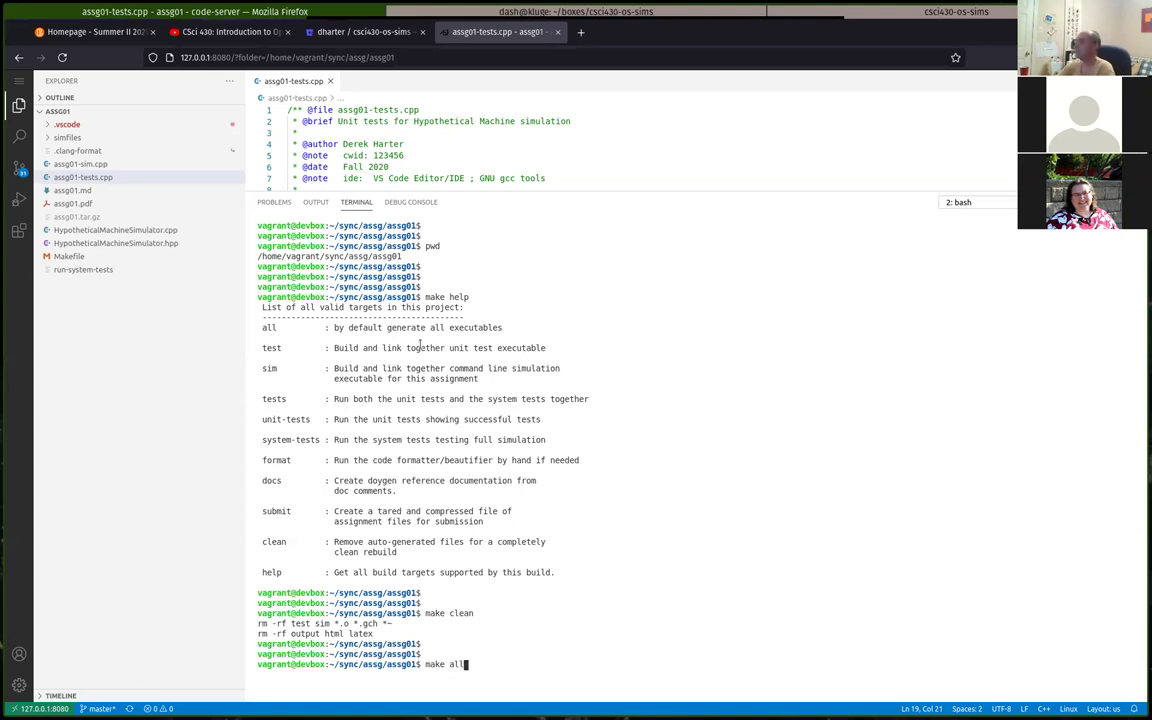
key(Return)
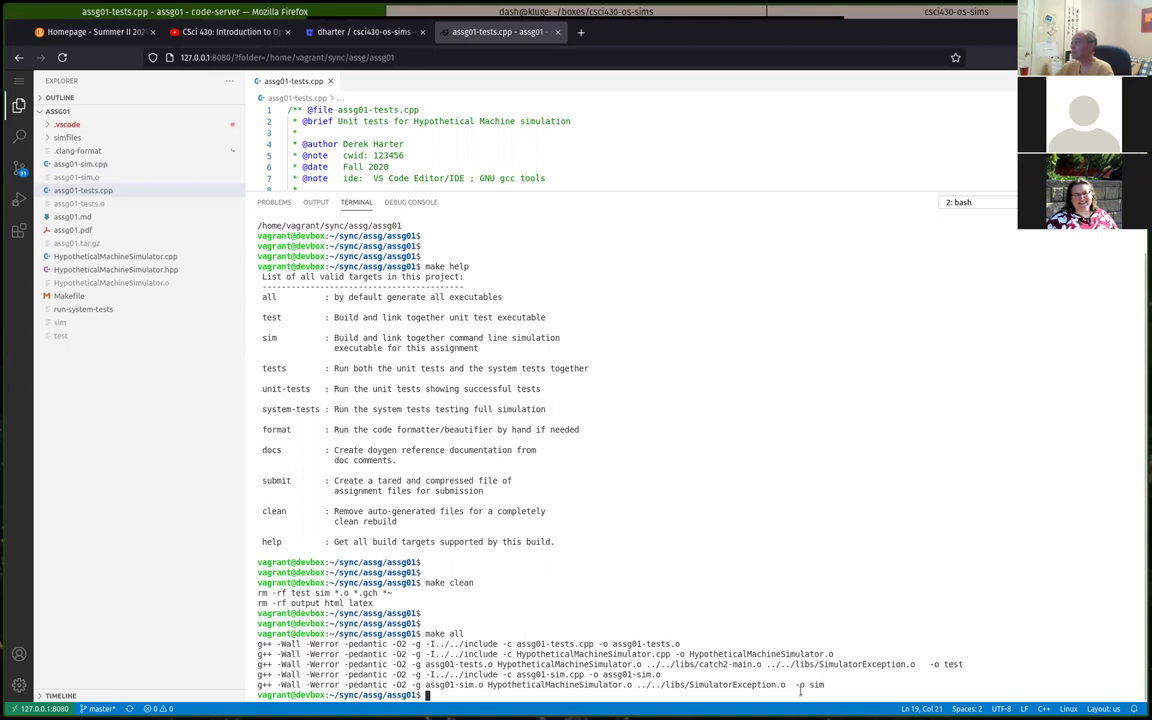
double_click(955, 664)
double_click(817, 685)
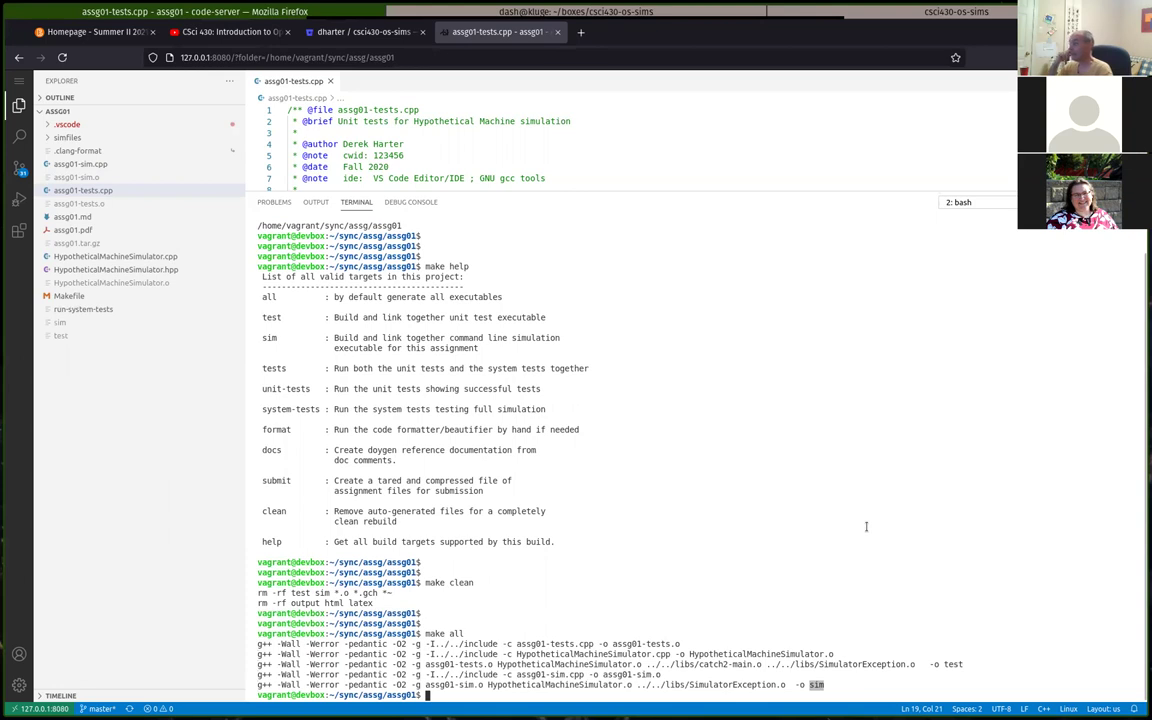
click(750, 626)
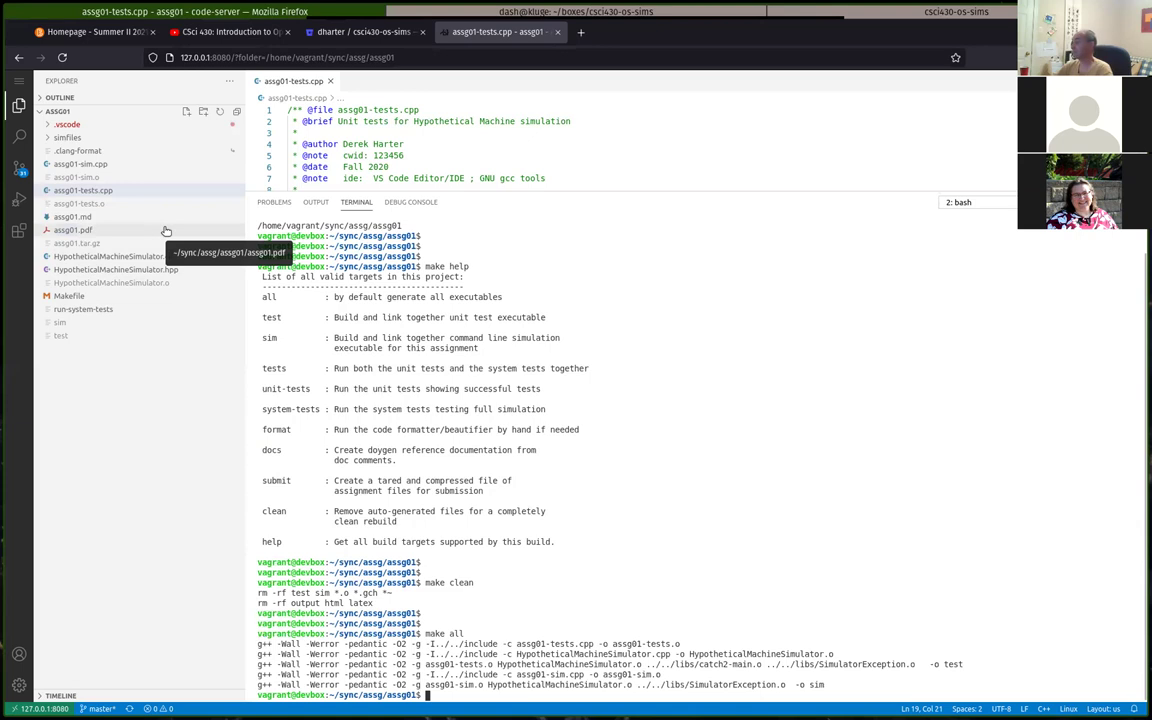
Run the unit and system tests with make tests and look through the output from the first test case to the final summary
key(Return)
key(Return)
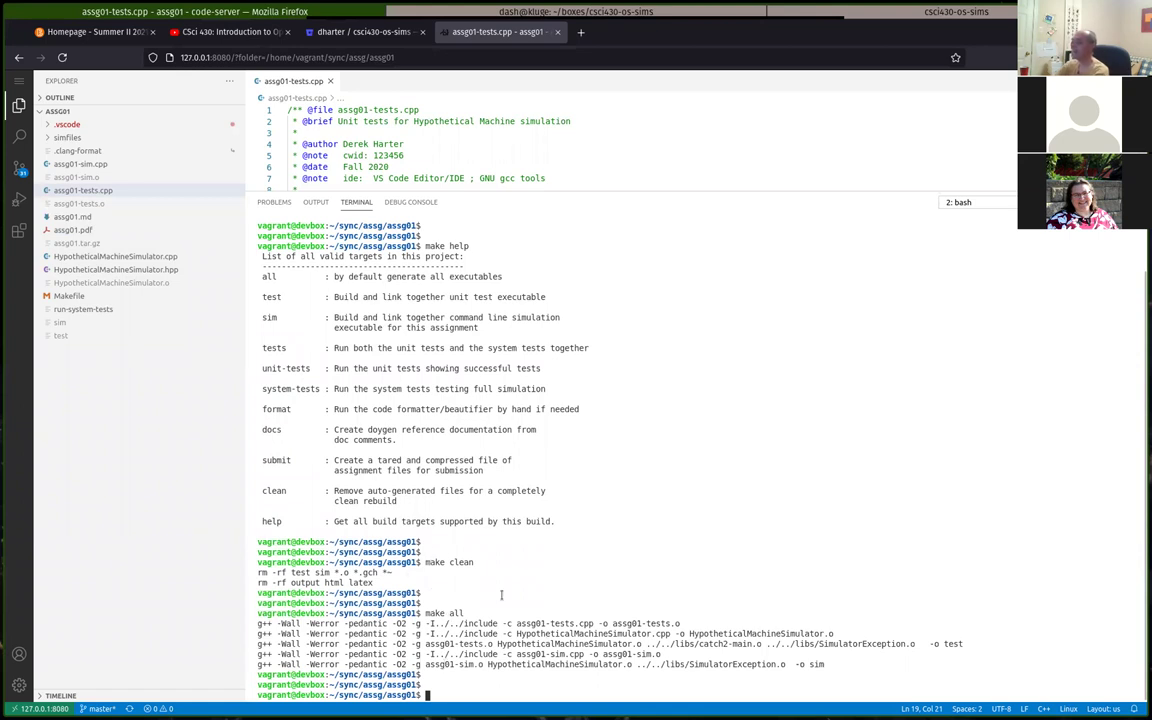
text(make tests)
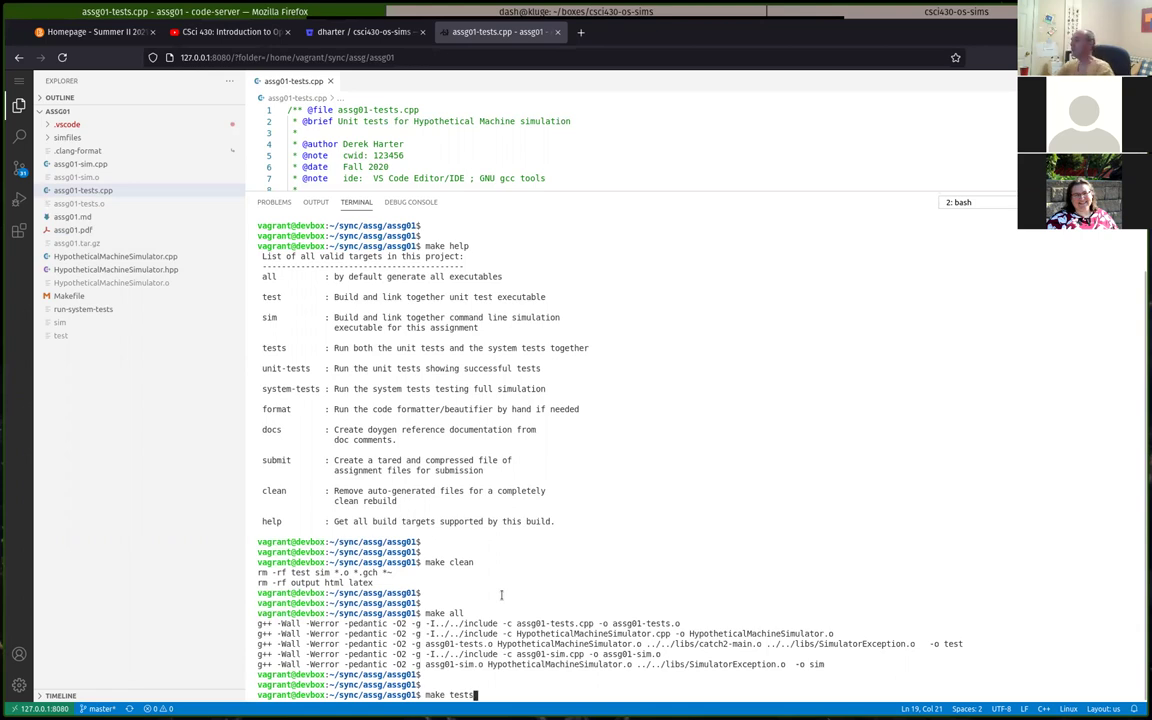
key(Return)
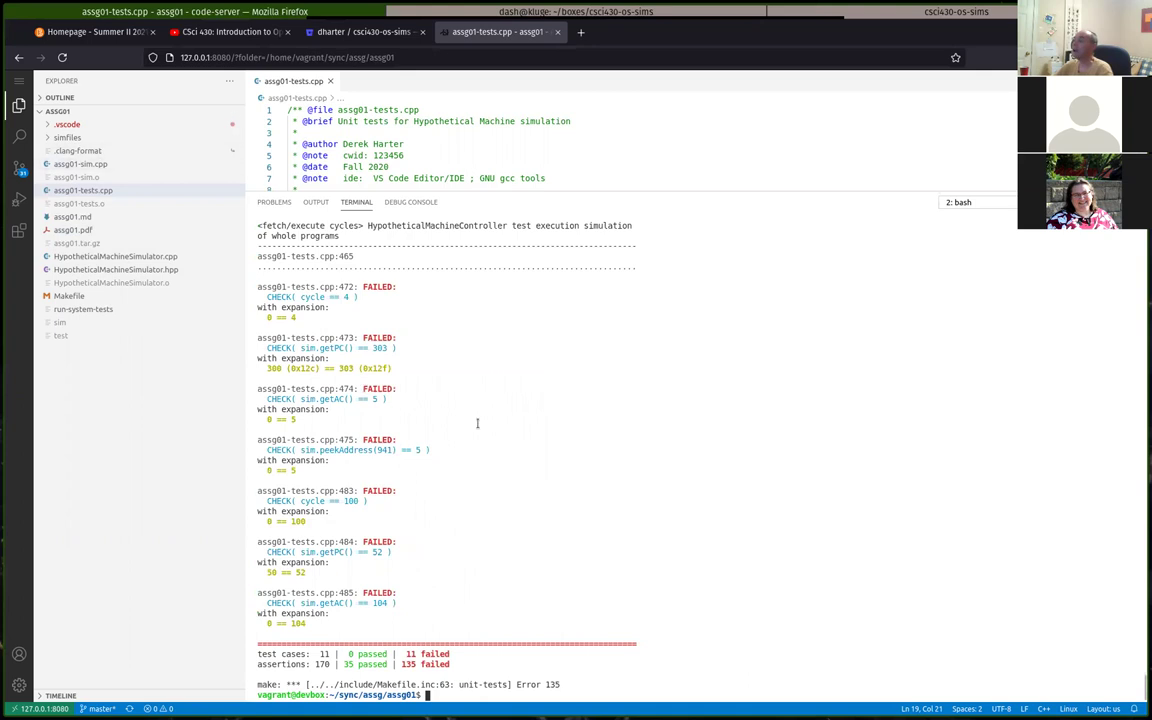
scroll(481, 344, up, 10)
scroll(400, 320, up, 15)
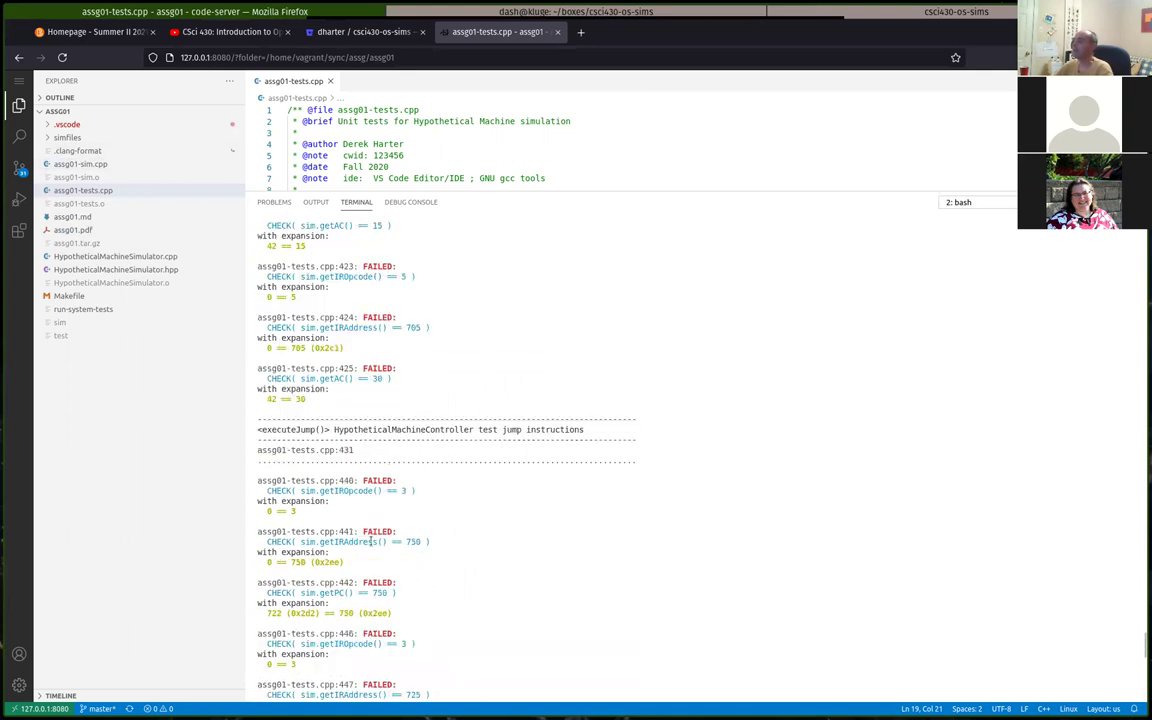
scroll(419, 419, up, 15)
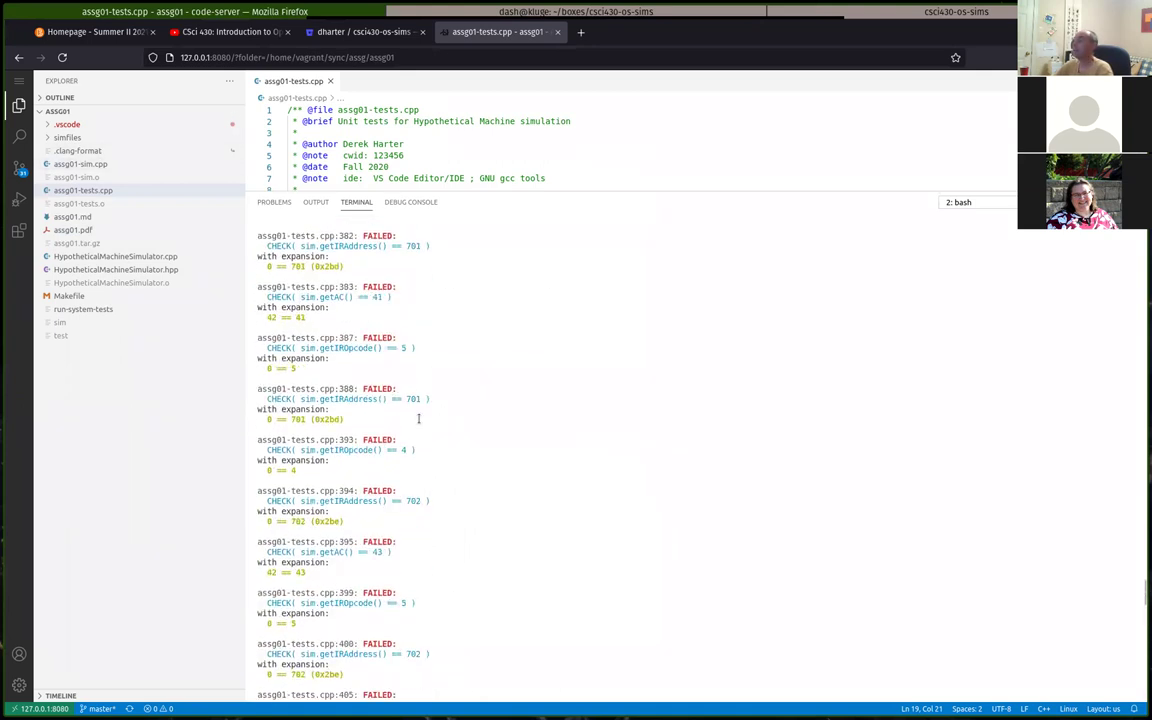
scroll(421, 414, up, 8)
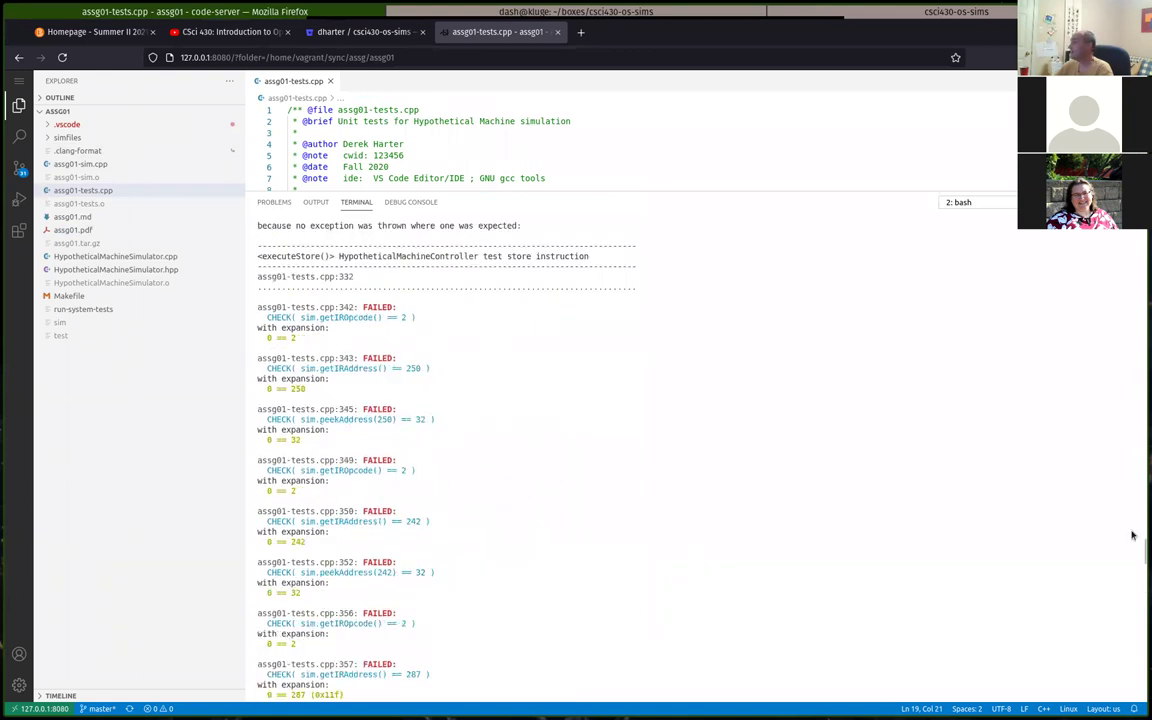
drag(1141, 553, 1134, 274)
scroll(463, 312, down, 11)
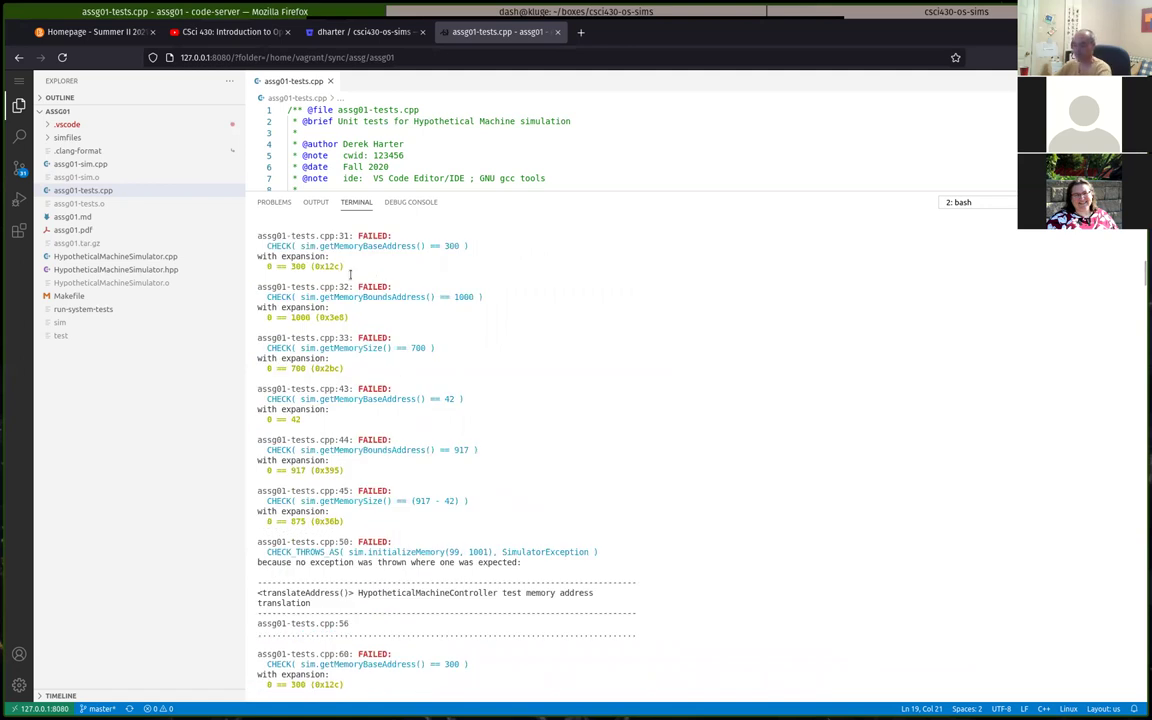
drag(1139, 267, 1124, 708)
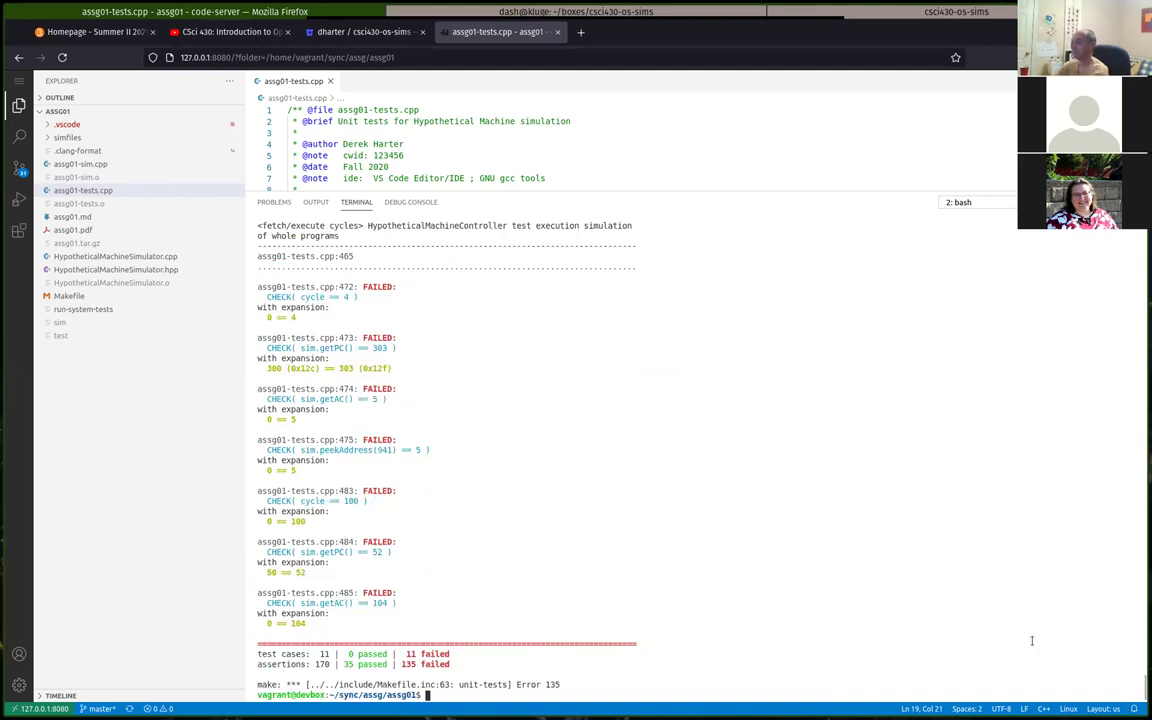
Clean the assg01 project with make clean and rebuild it with make
key(Return)
key(Return)
key(Return)
text(mak)
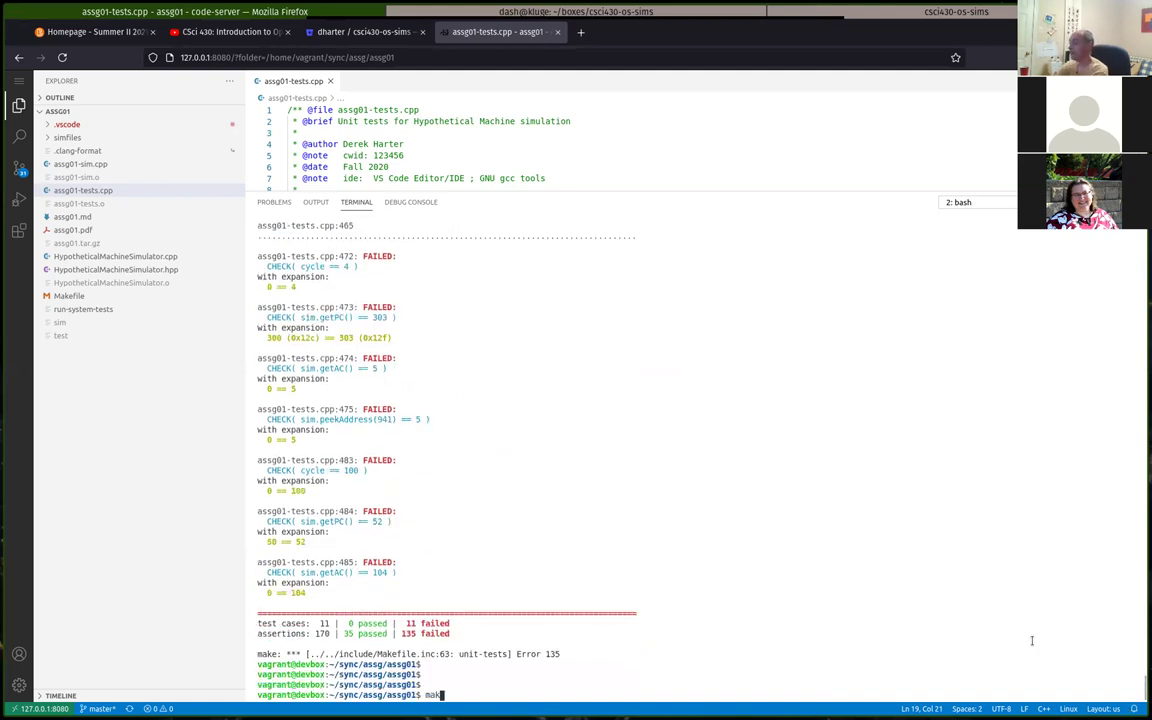
text(e clean)
key(Return)
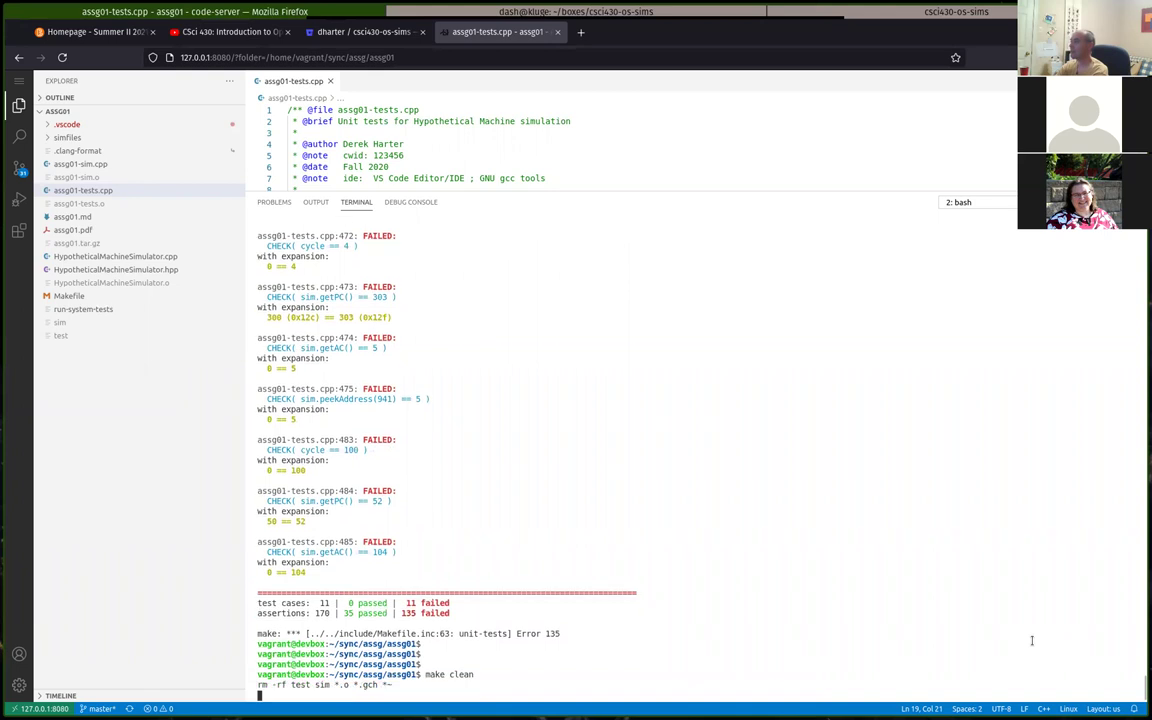
text(make)
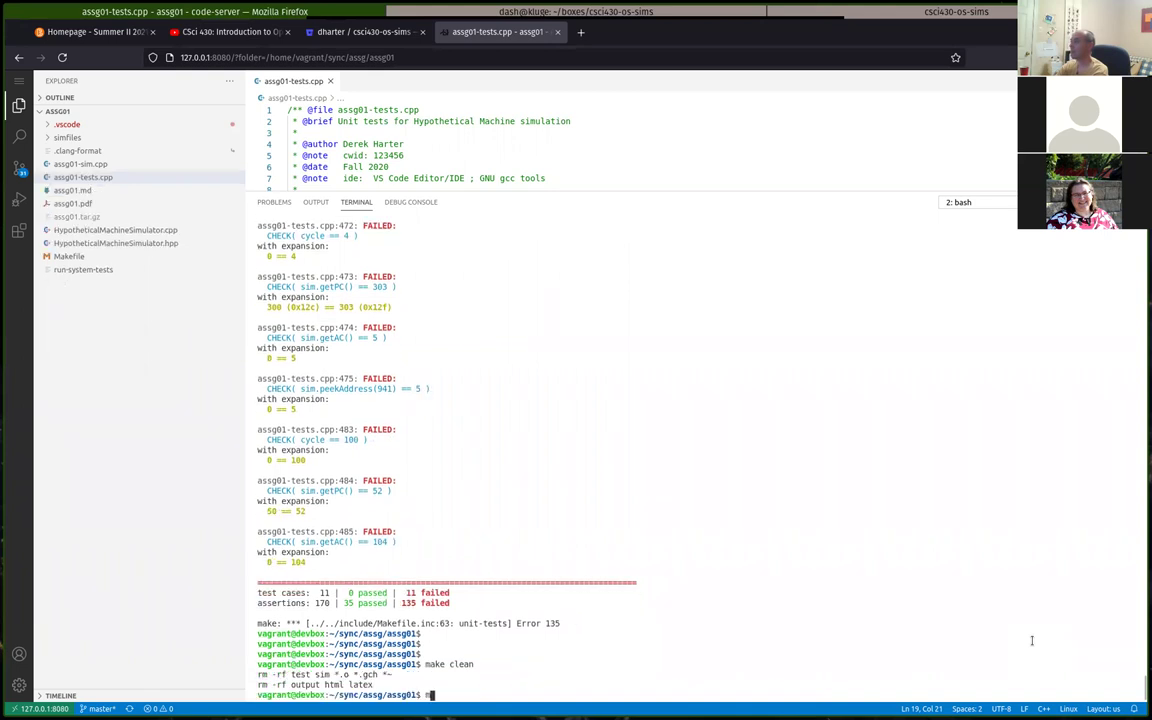
key(Return)
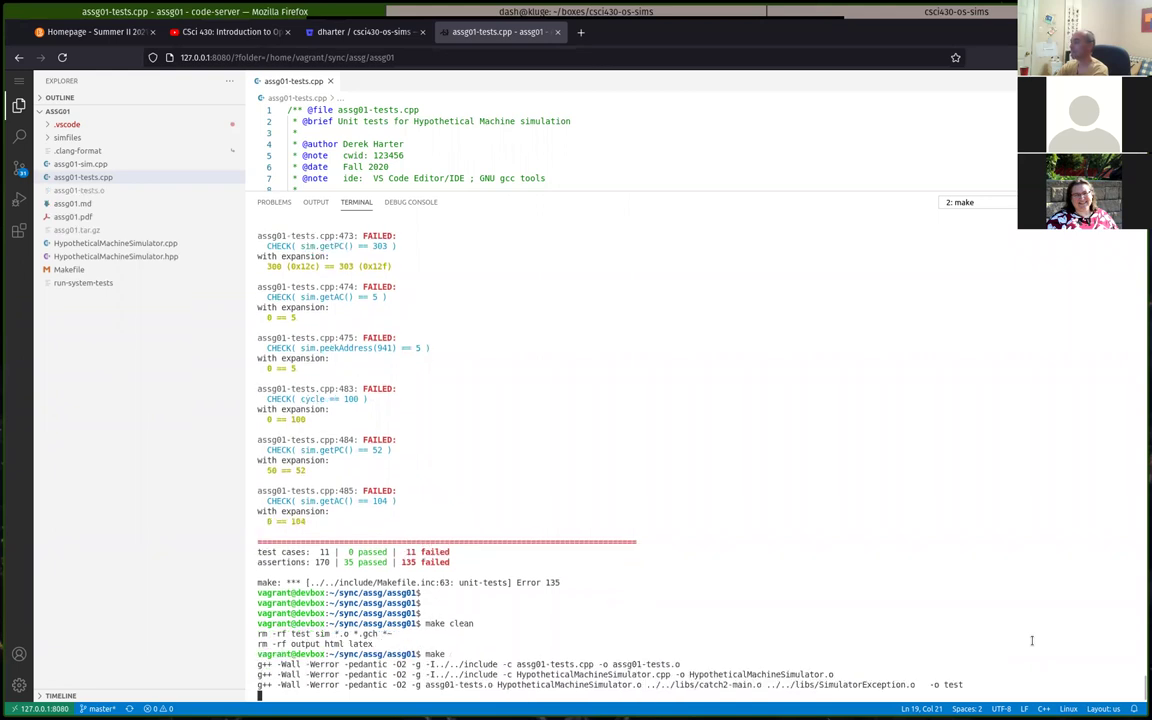
Run the assg01 tests with make tests, highlighting the compiler lines of the rebuild, and look over the test output
text(mak)
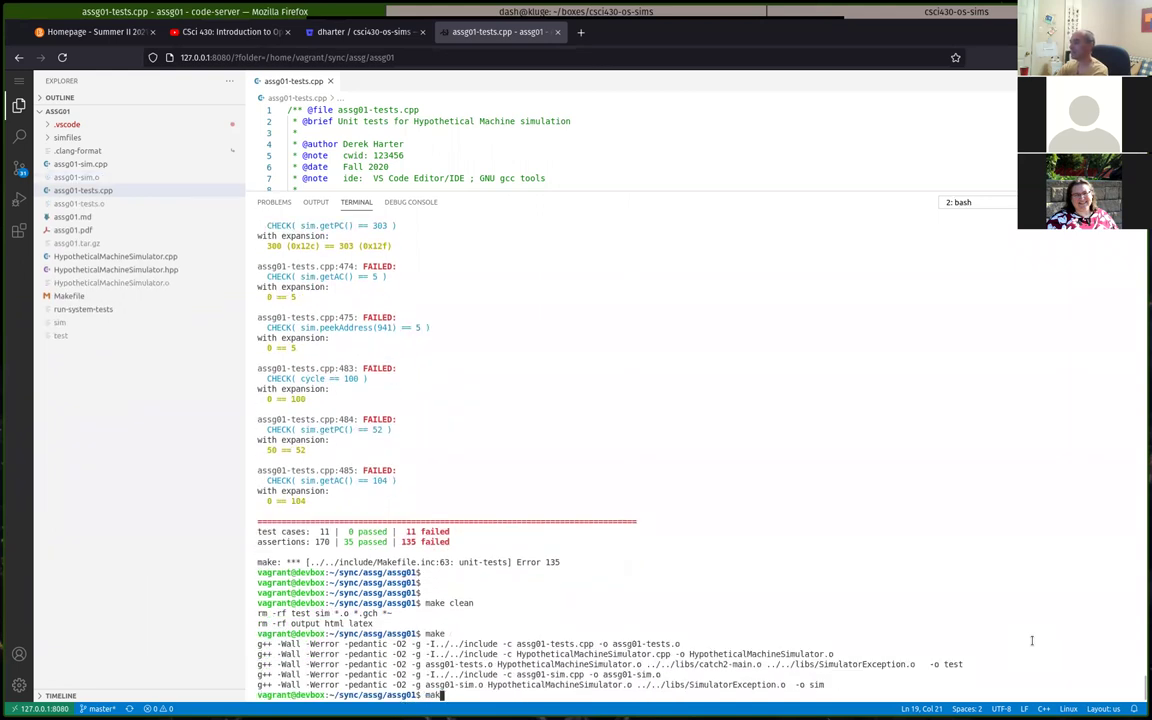
text(e tests)
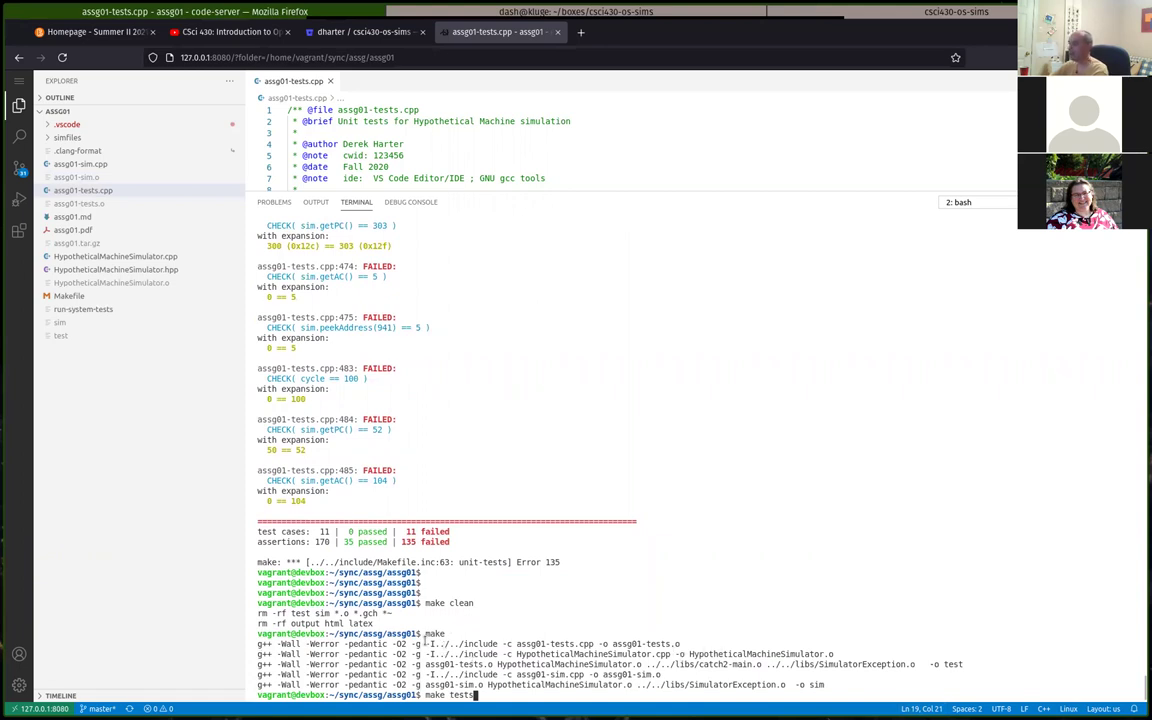
drag(426, 641, 583, 675)
click(770, 645)
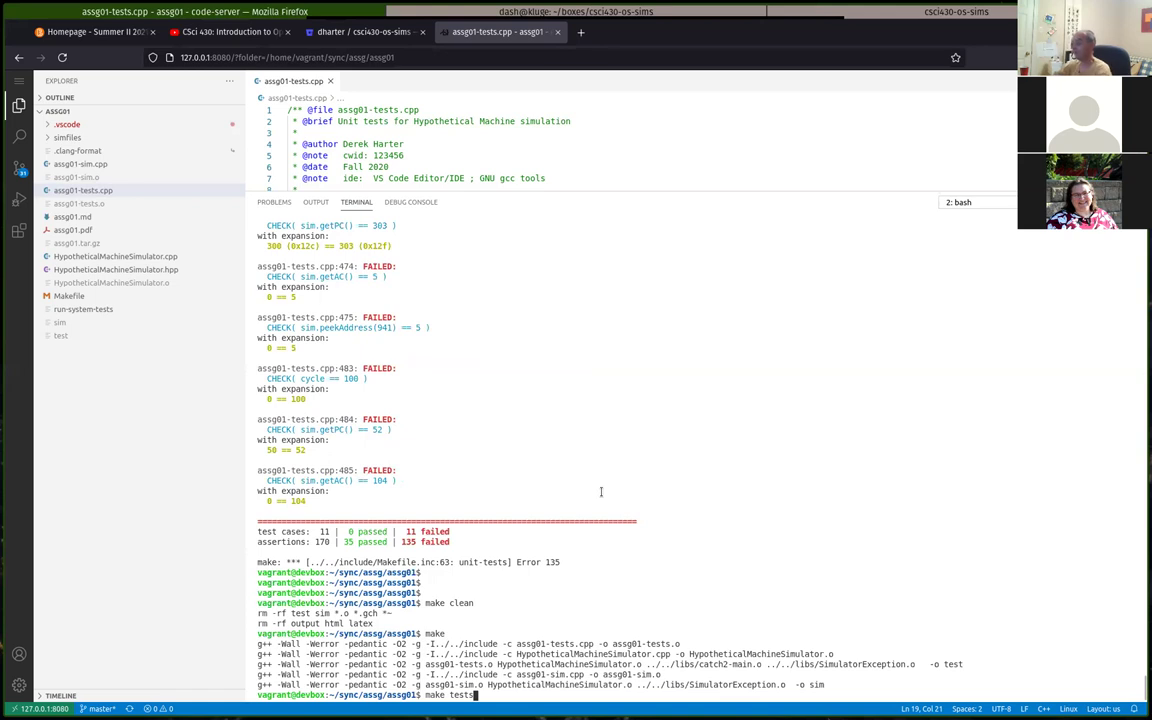
key(Return)
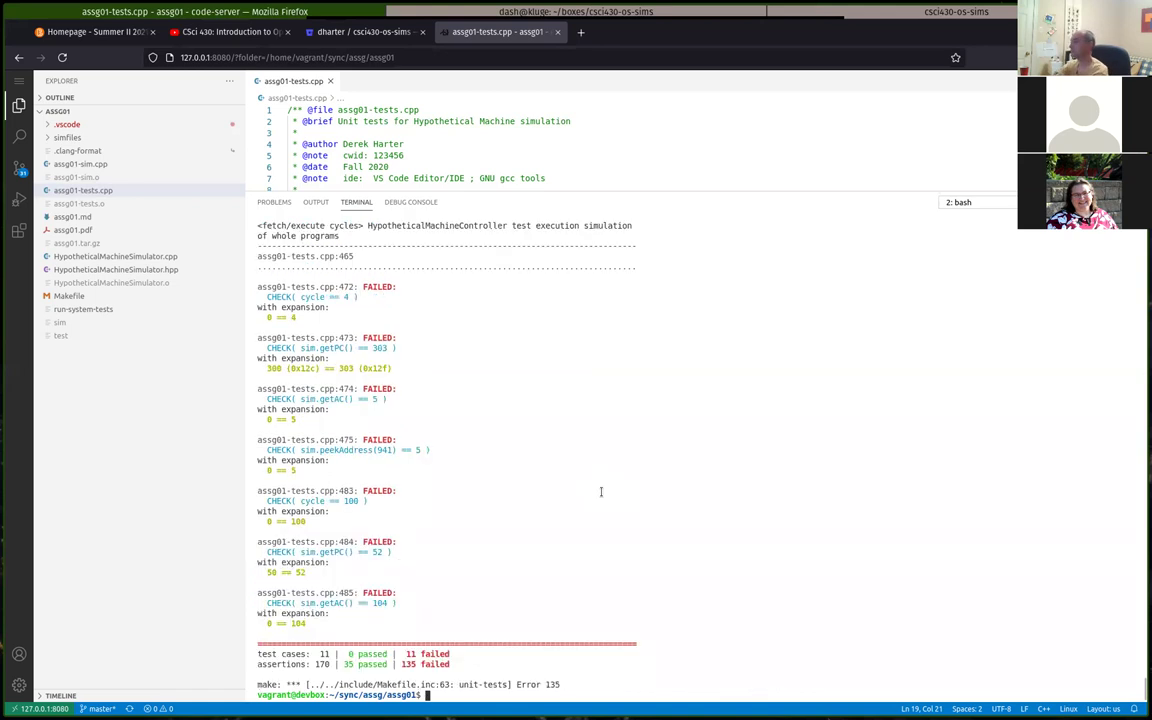
key(Return)
scroll(601, 491, up, 2)
scroll(604, 499, down, 2)
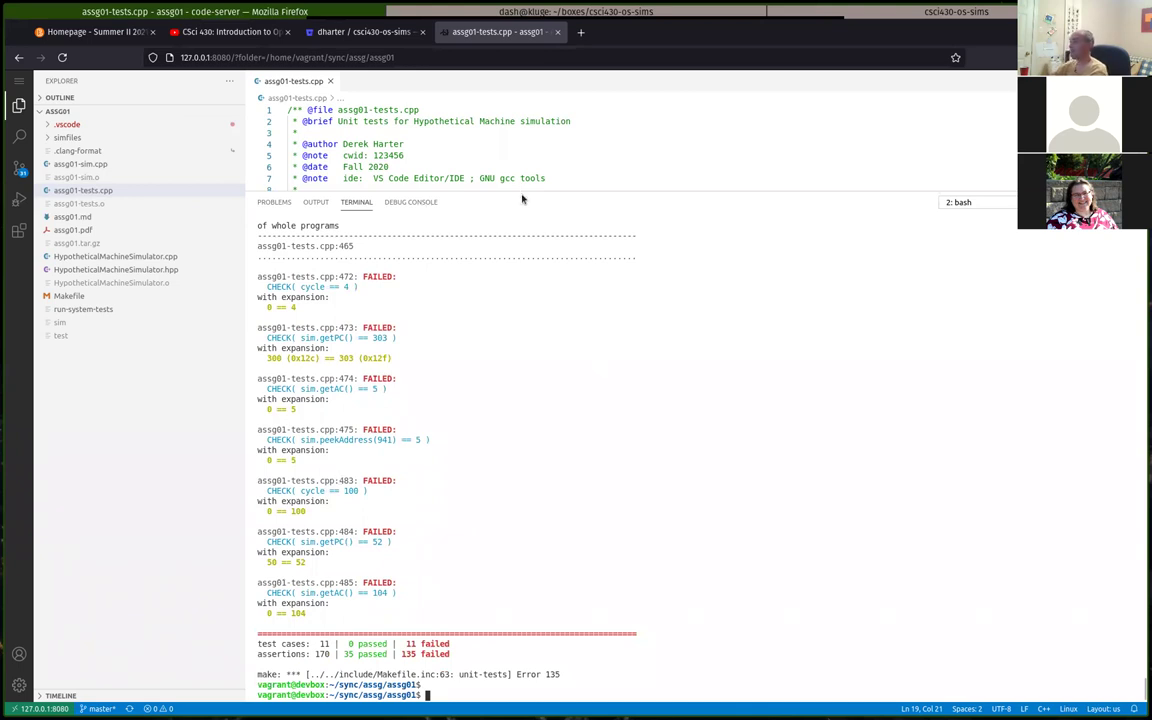
Enlarge the editor area above the terminal and delete the assg01 configuration folder with rm -rf .vscode
drag(515, 311, 518, 279)
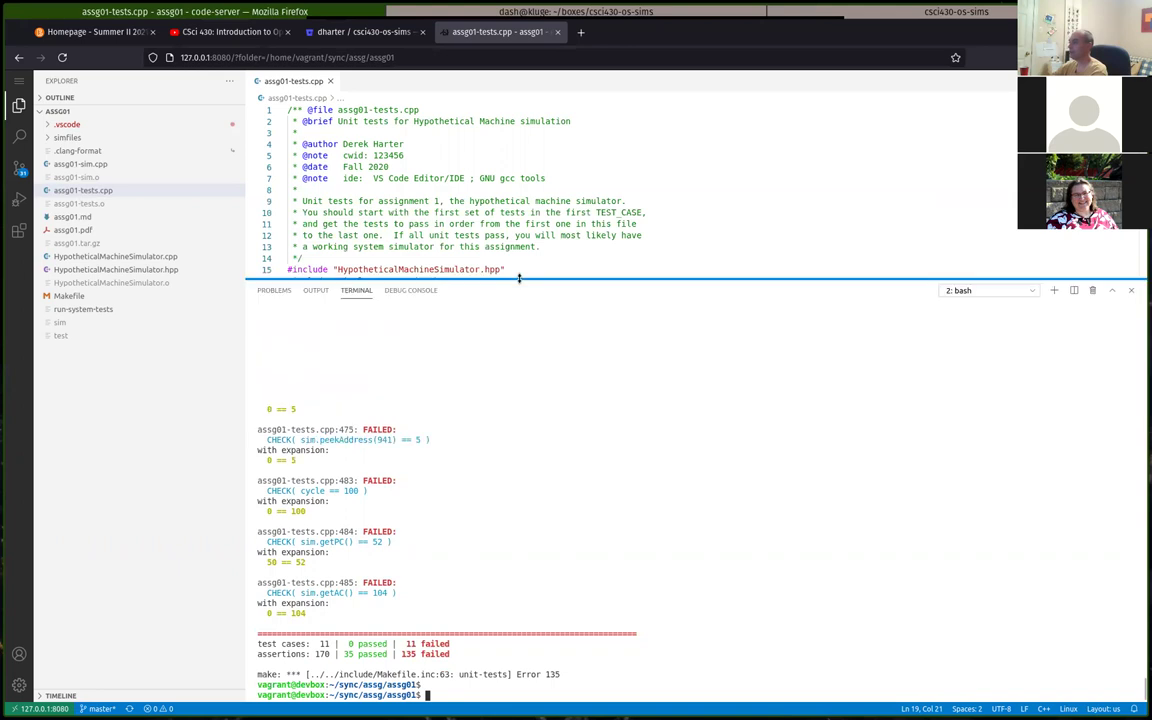
text(rm -rf .vscode)
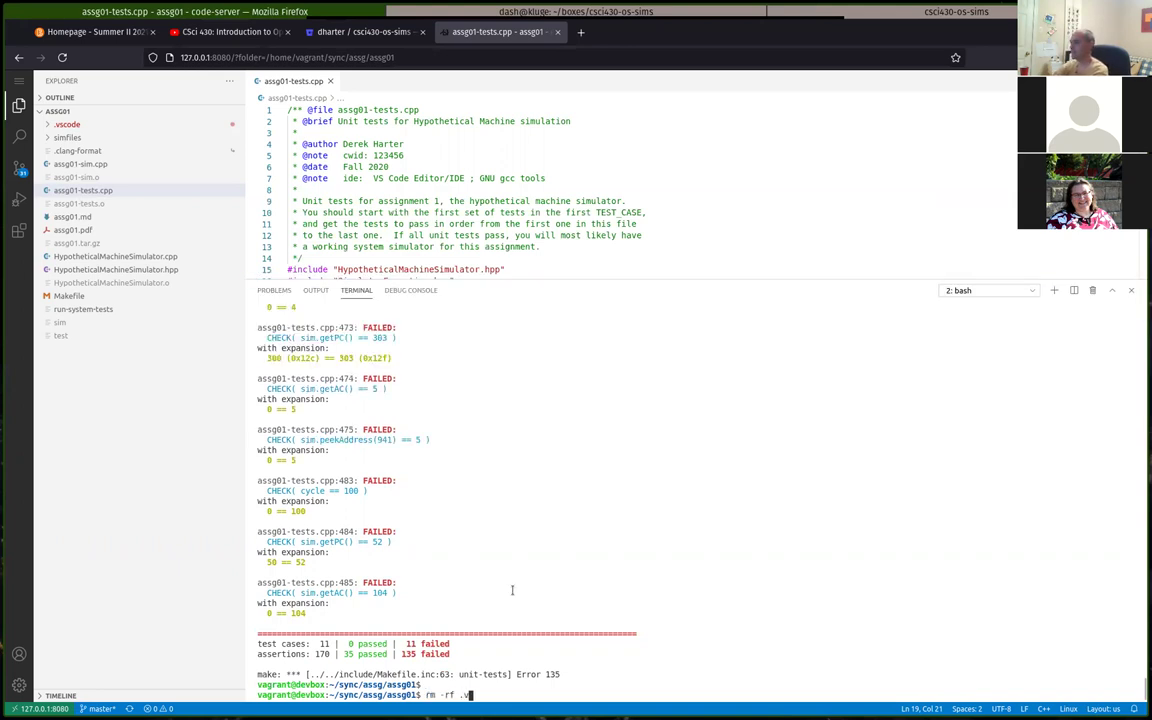
key(Return)
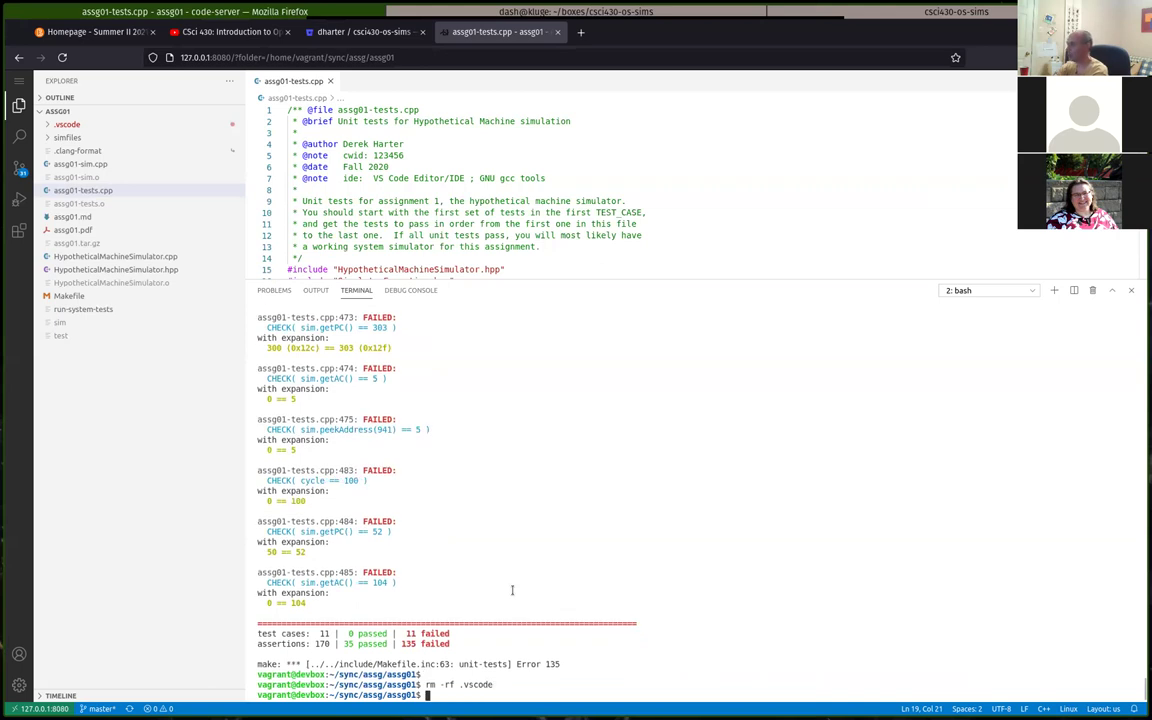
key(Return)
key(Return)
Create a plain file named .vscode in assg01 with vi, containing ../../.vscode, then save and exit
text(vi .vscode)
key(Return)
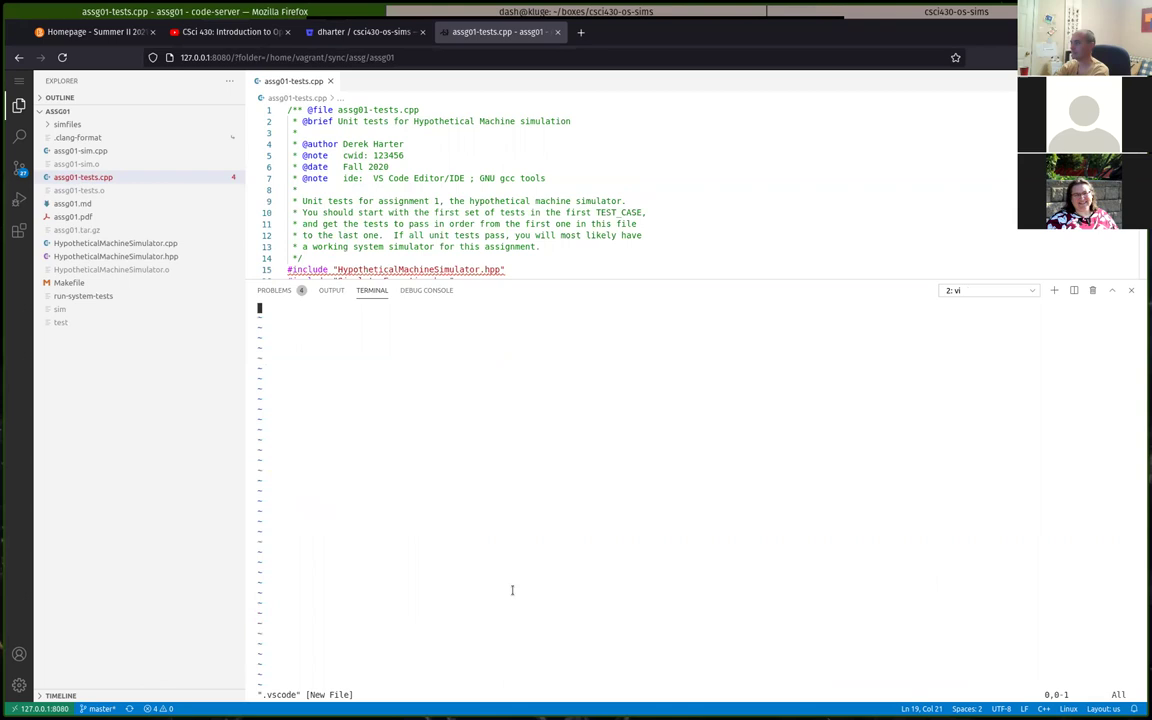
text(i../../.vscode/)
key(BackSpace)
key(Escape)
text(:wq)
key(Return)
key(Return)
key(Return)
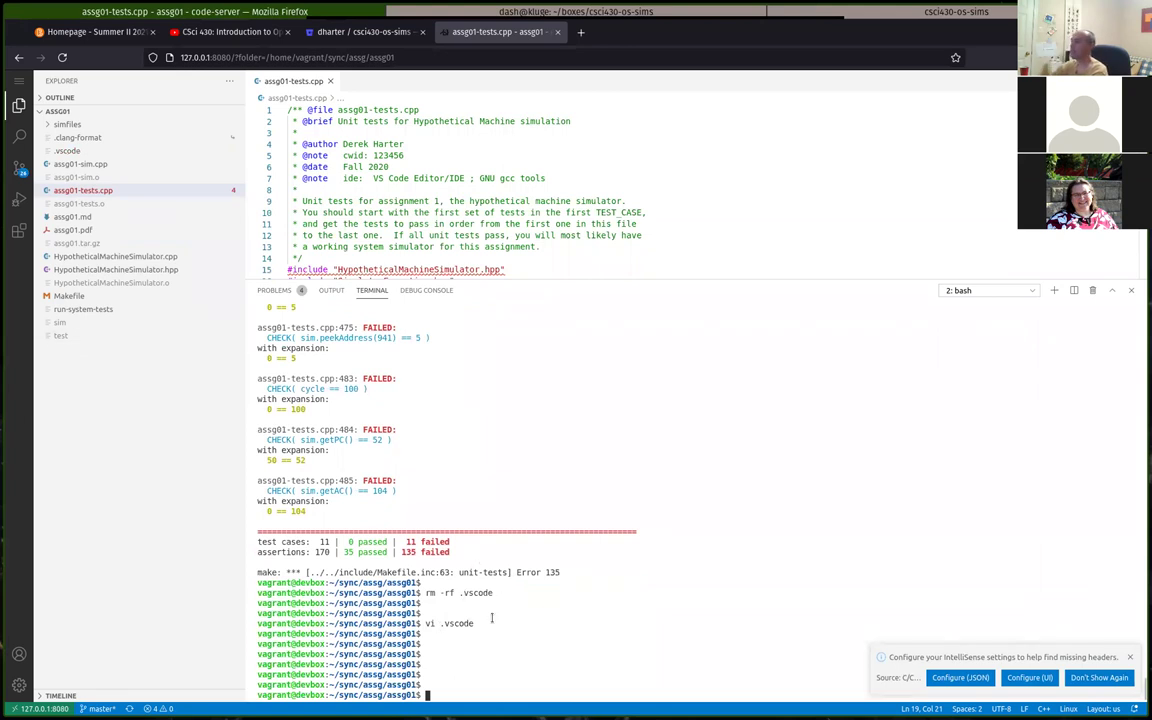
Highlight .vscode in the vi command and enlarge the editor to examine the underlined include lines of assg01-tests.cpp
drag(440, 623, 481, 623)
click(481, 623)
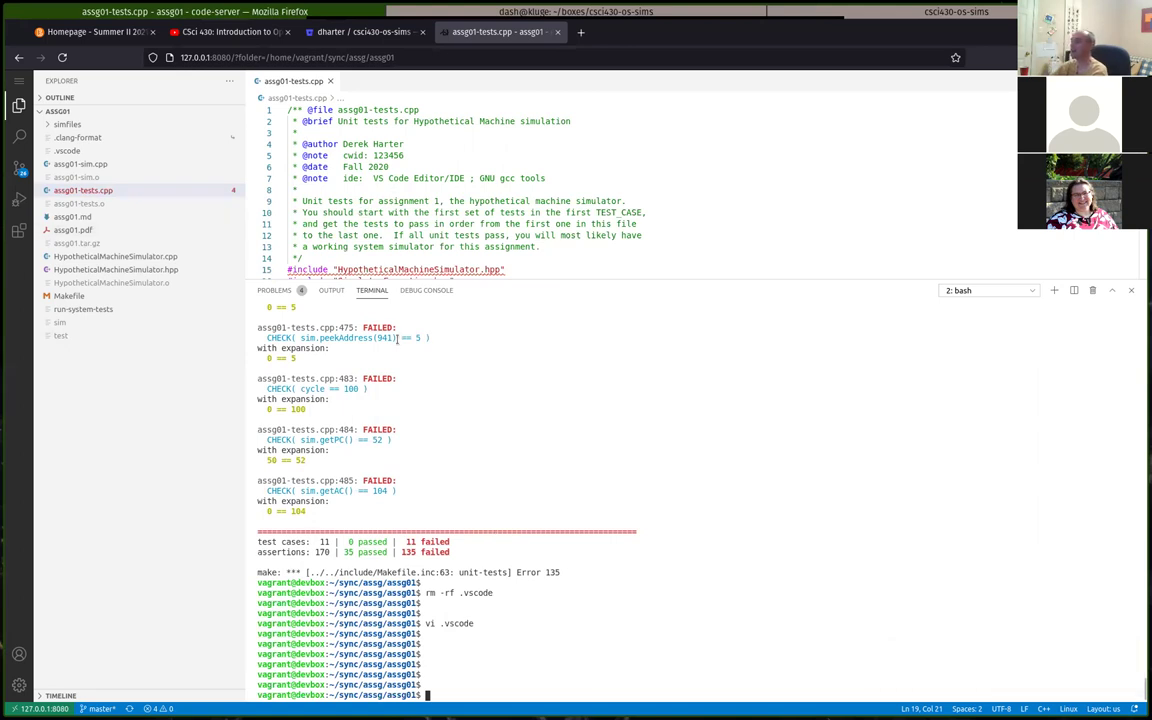
drag(440, 623, 463, 625)
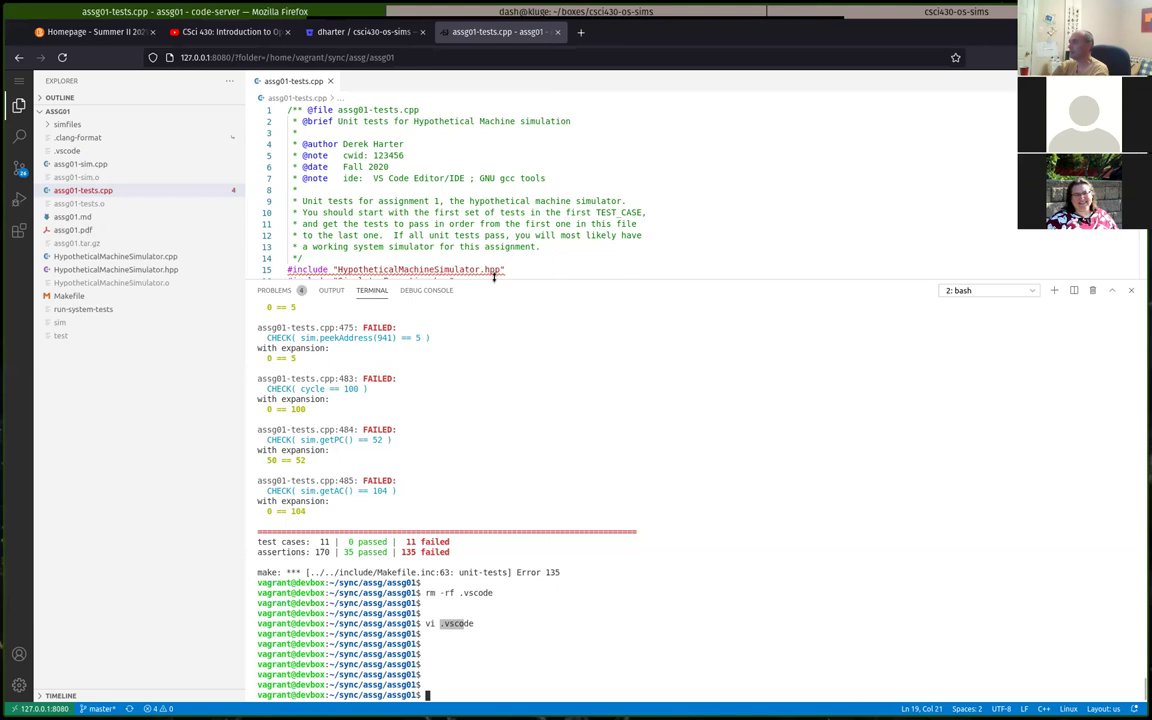
drag(494, 278, 495, 450)
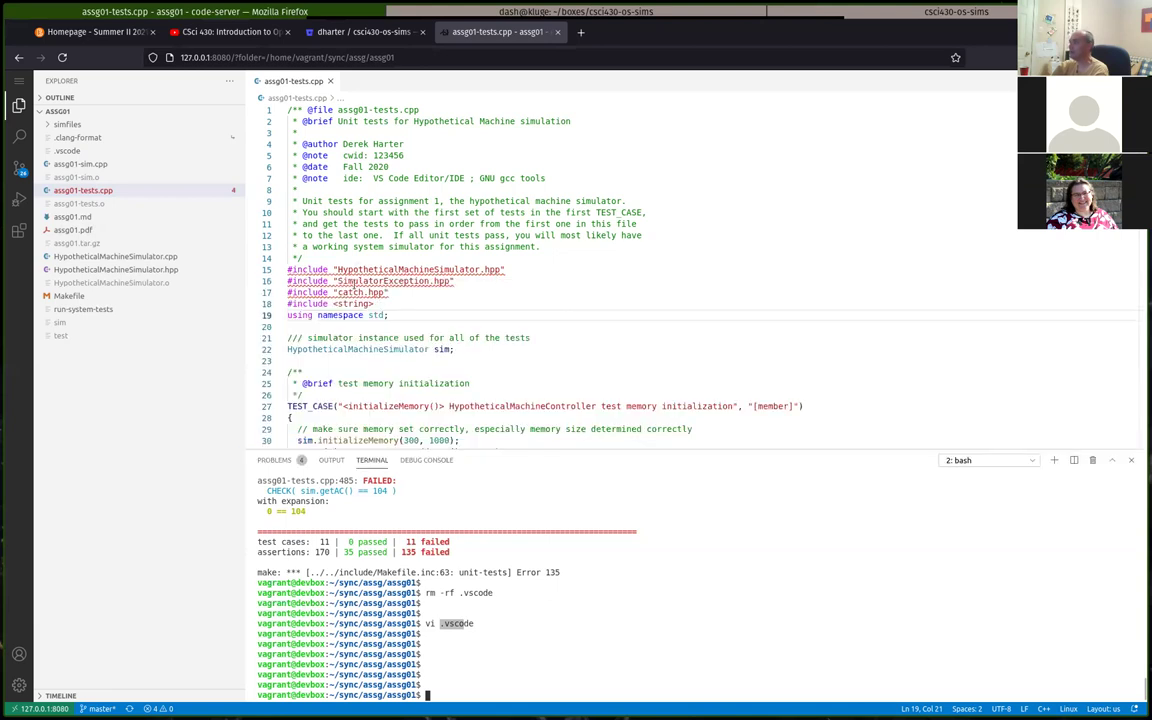
mouse_move(353, 286)
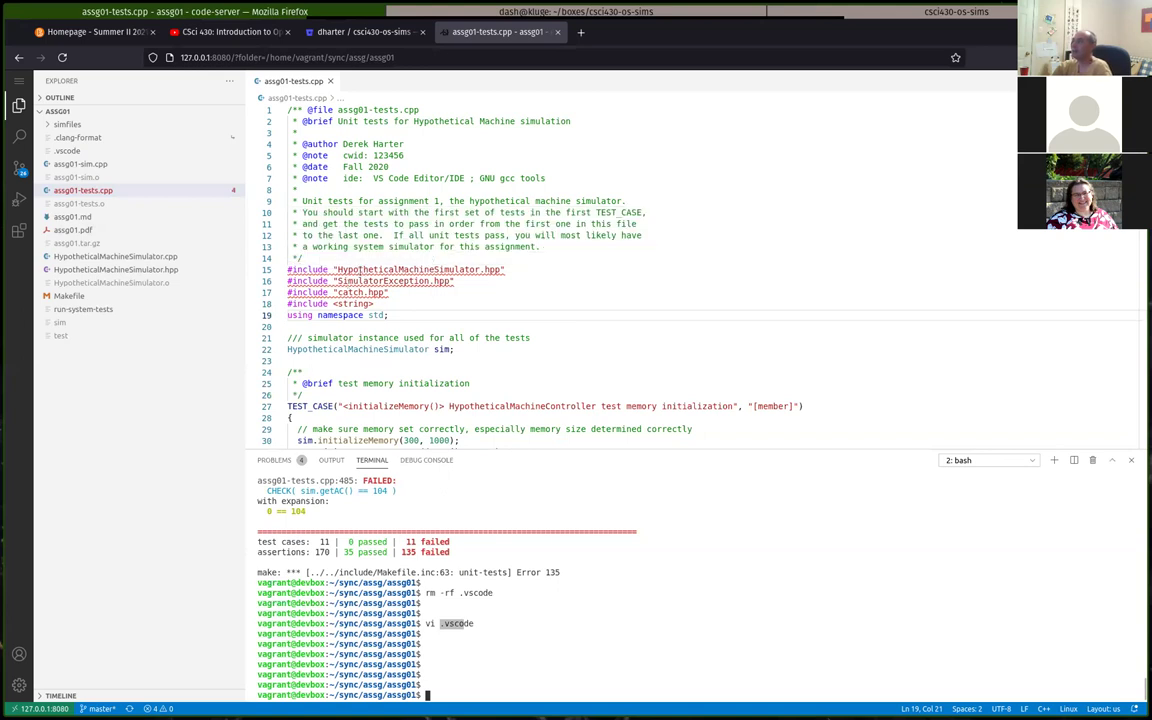
Try to run the build task from assg01-tests.cpp and dismiss the task list
click(348, 246)
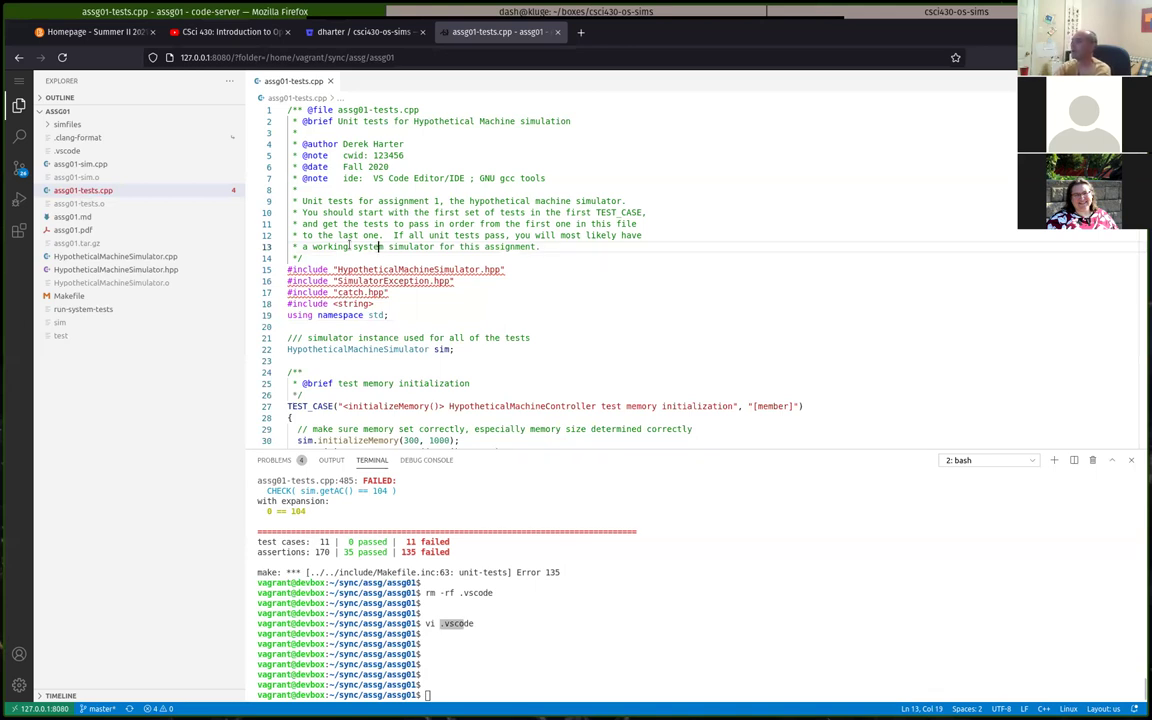
key(ctrl+shift+b)
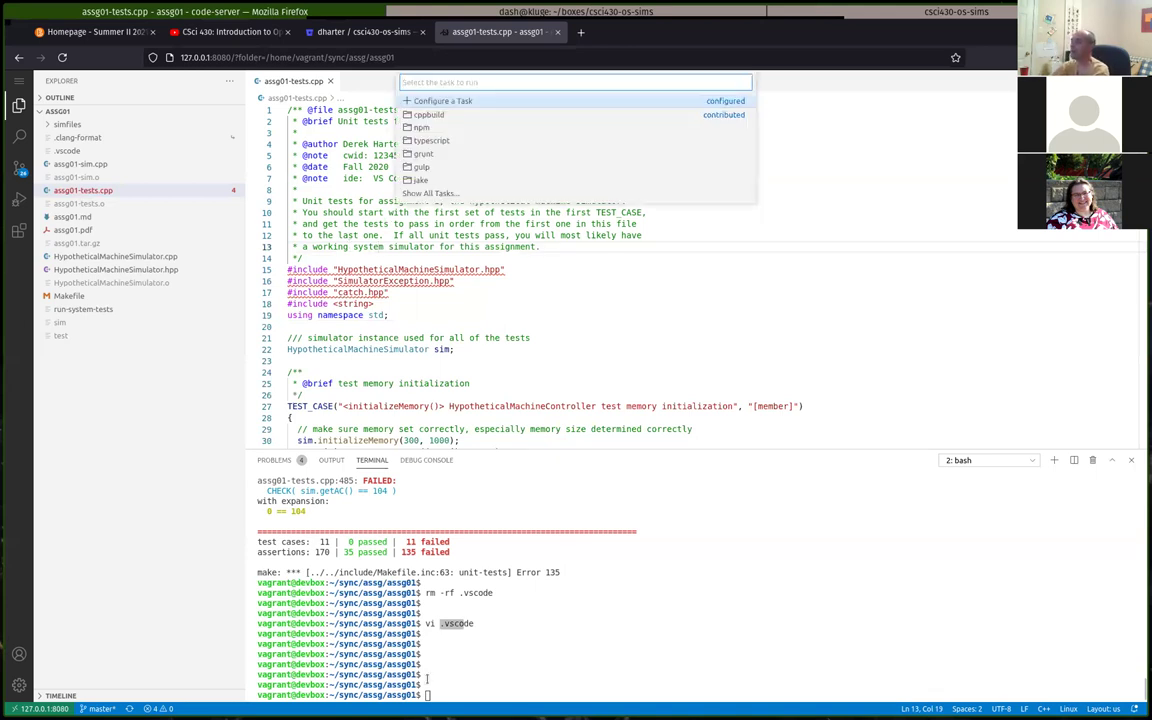
click(343, 338)
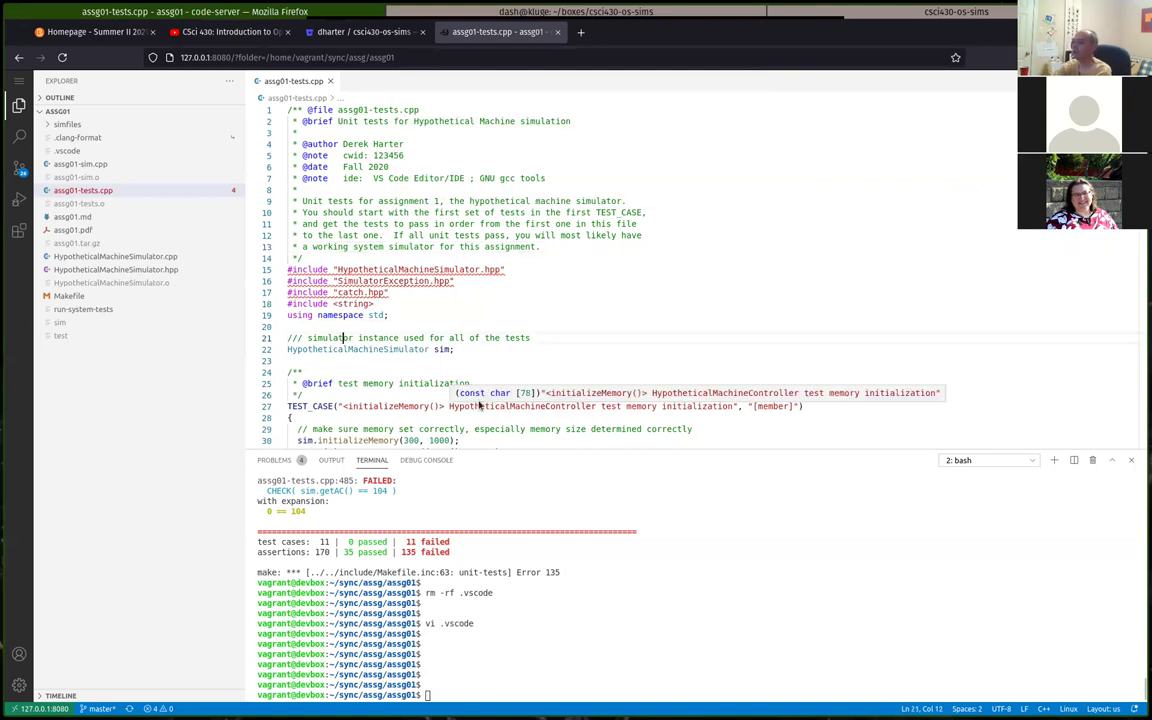
key(ctrl+shift+b)
click(395, 372)
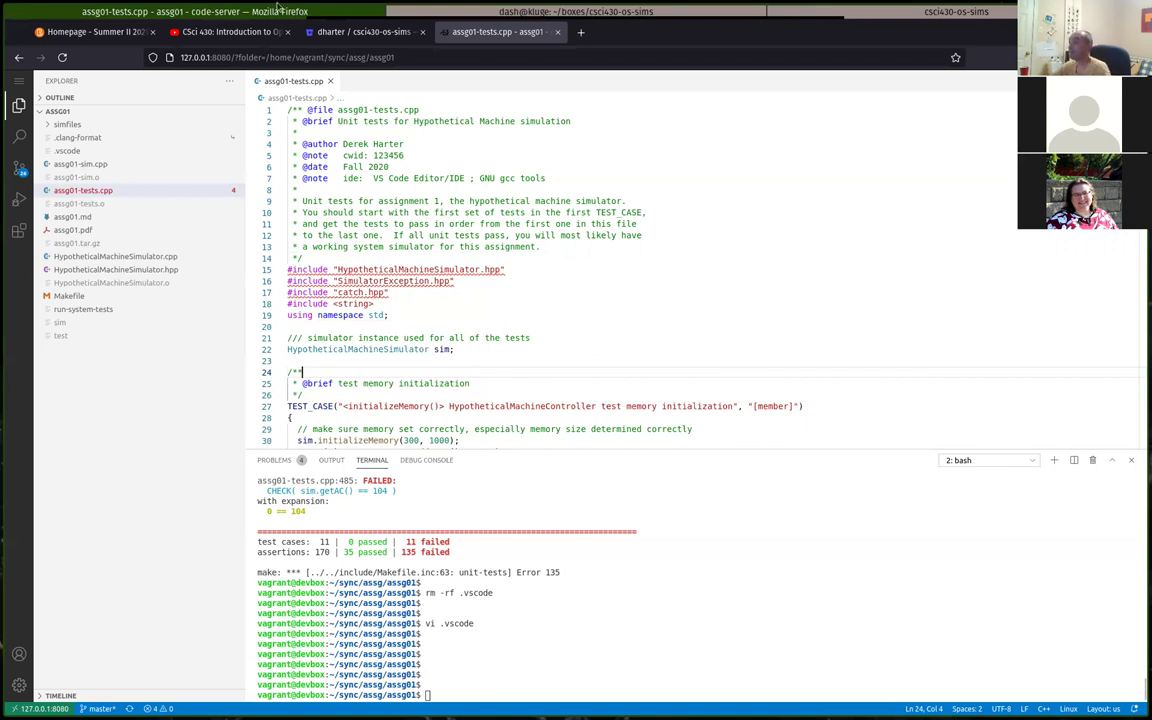
Find the VSCode setup instructions on the course homepage and highlight the rm -f .vscode command
click(90, 29)
scroll(352, 442, down, 5)
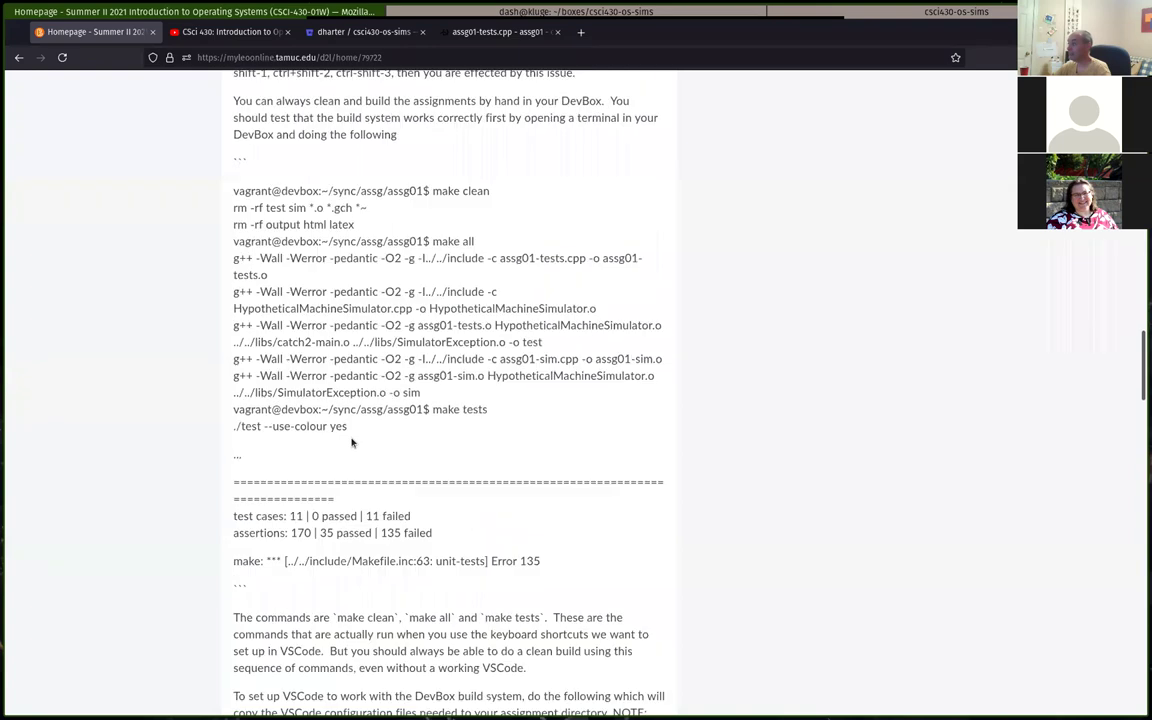
scroll(450, 610, down, 2)
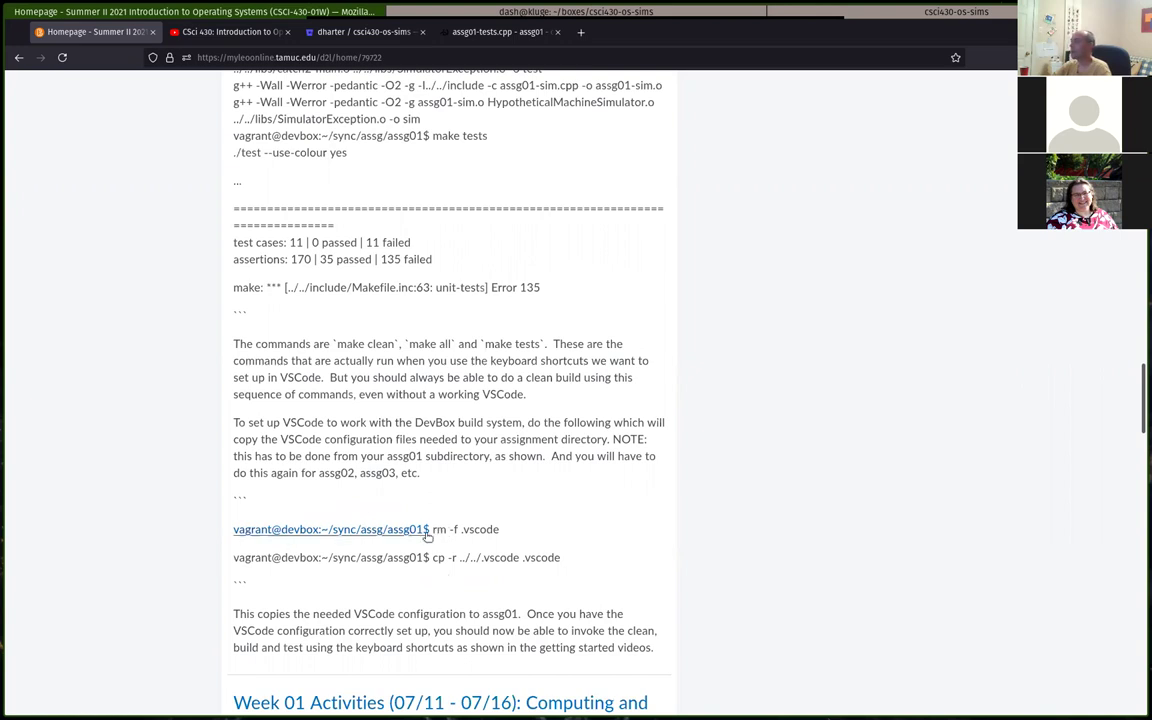
drag(432, 529, 517, 534)
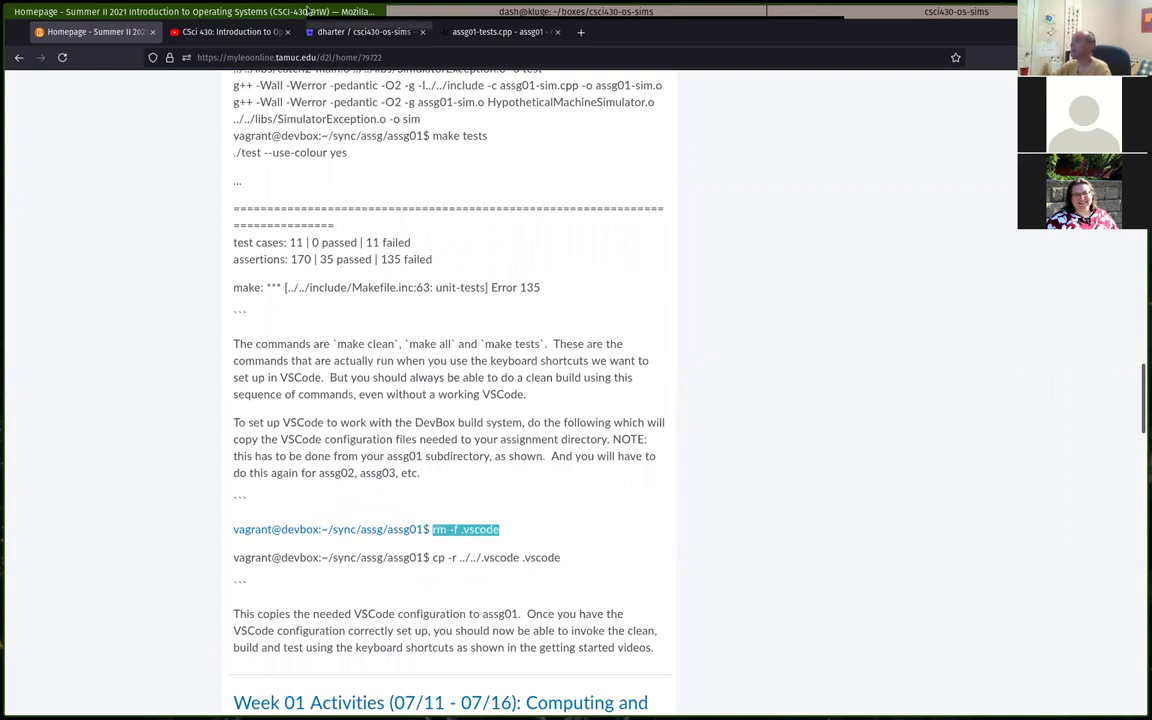
Return to code-server and remove the .vscode file from assg01 with rm -f .vscode in the terminal
click(446, 35)
click(399, 531)
key(Return)
key(Return)
text(rm -f .)
text(vscode)
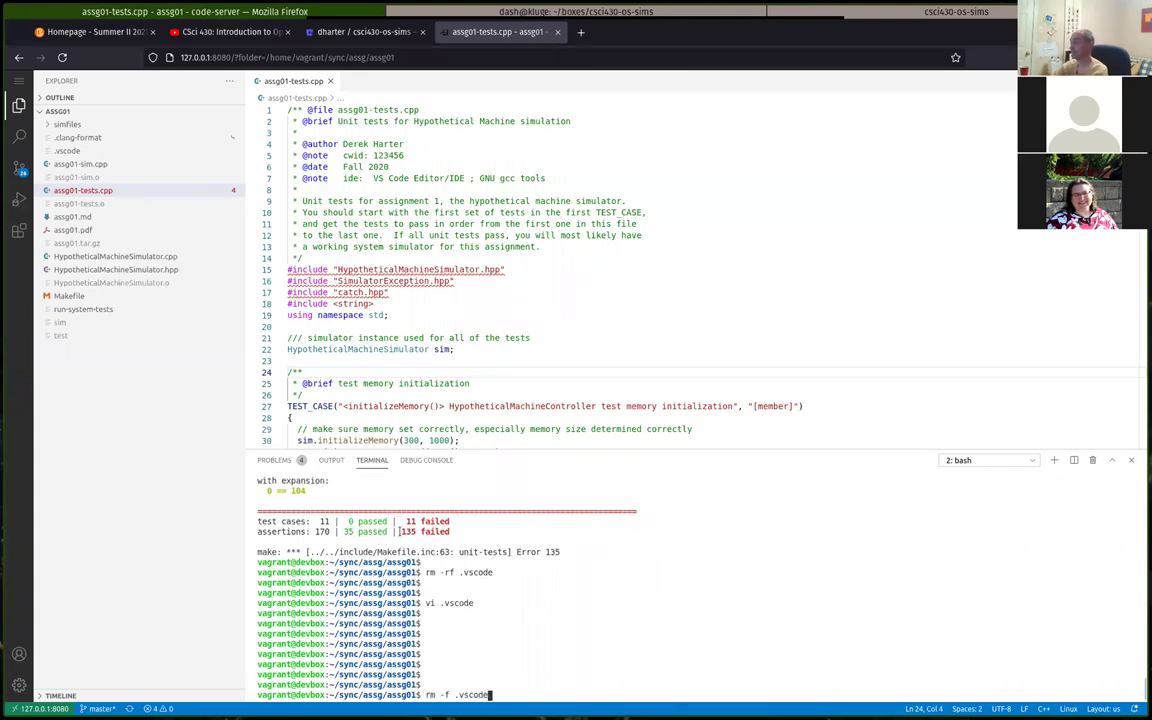
key(Return)
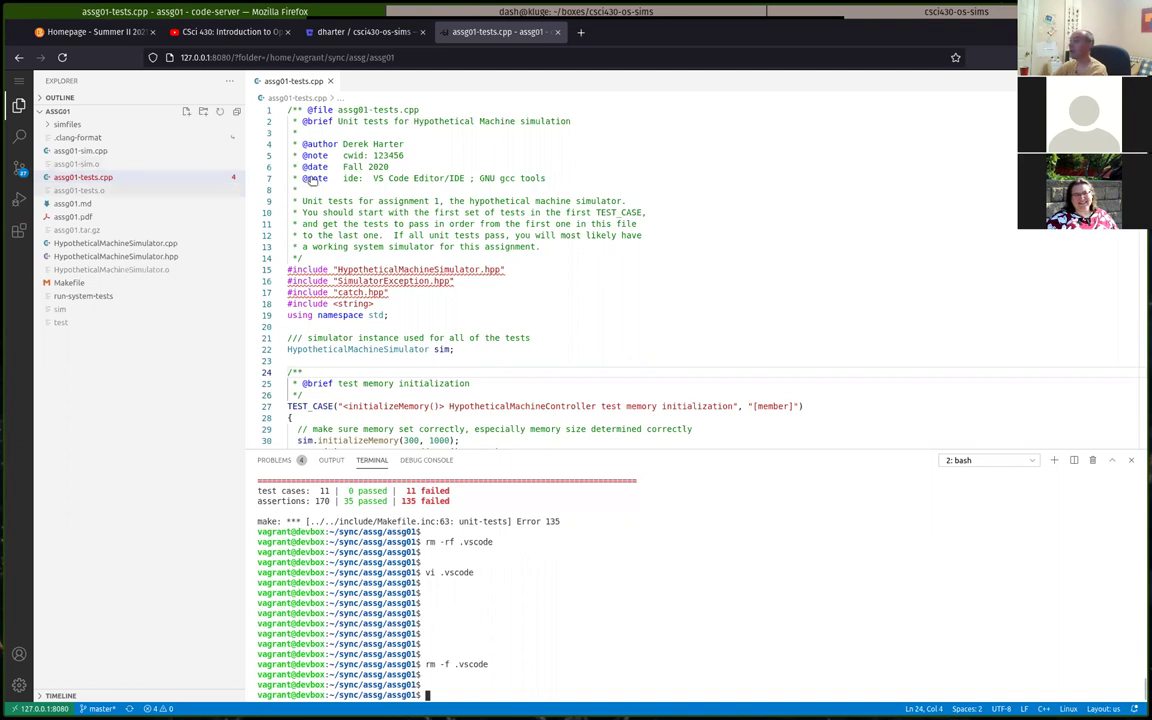
Copy the command cp -r ../../.vscode .vscode from the course homepage and paste it at the assg01 terminal prompt
click(112, 34)
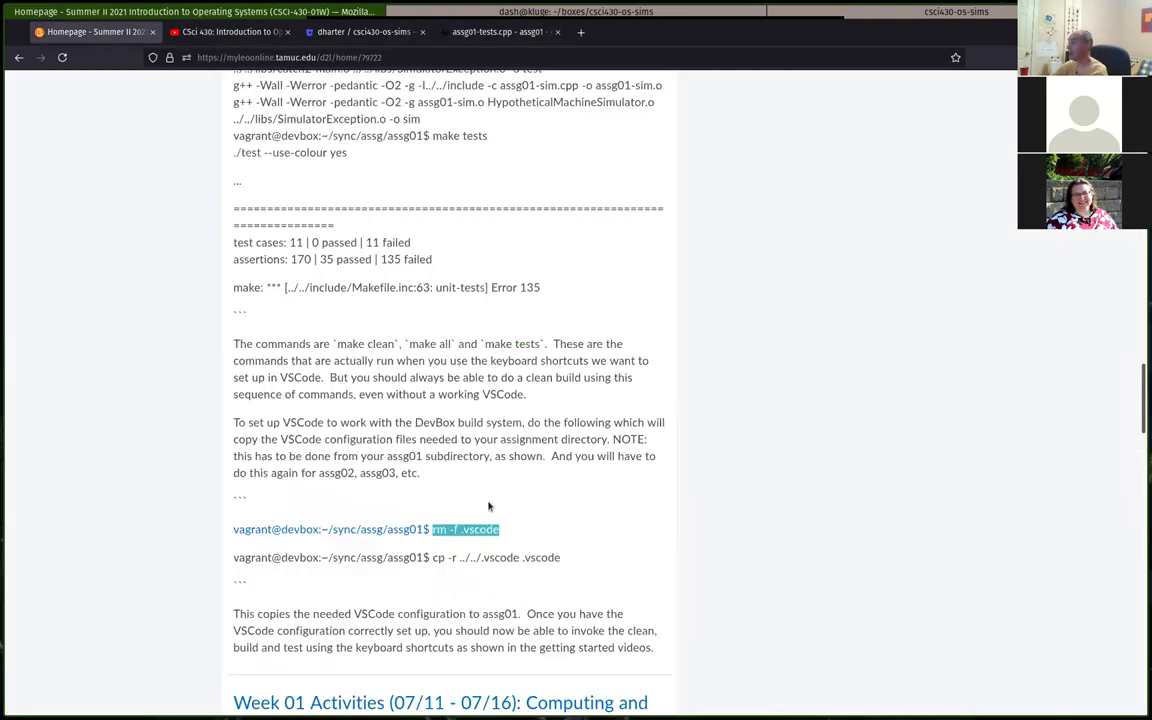
drag(549, 558, 573, 558)
key(ctrl+c)
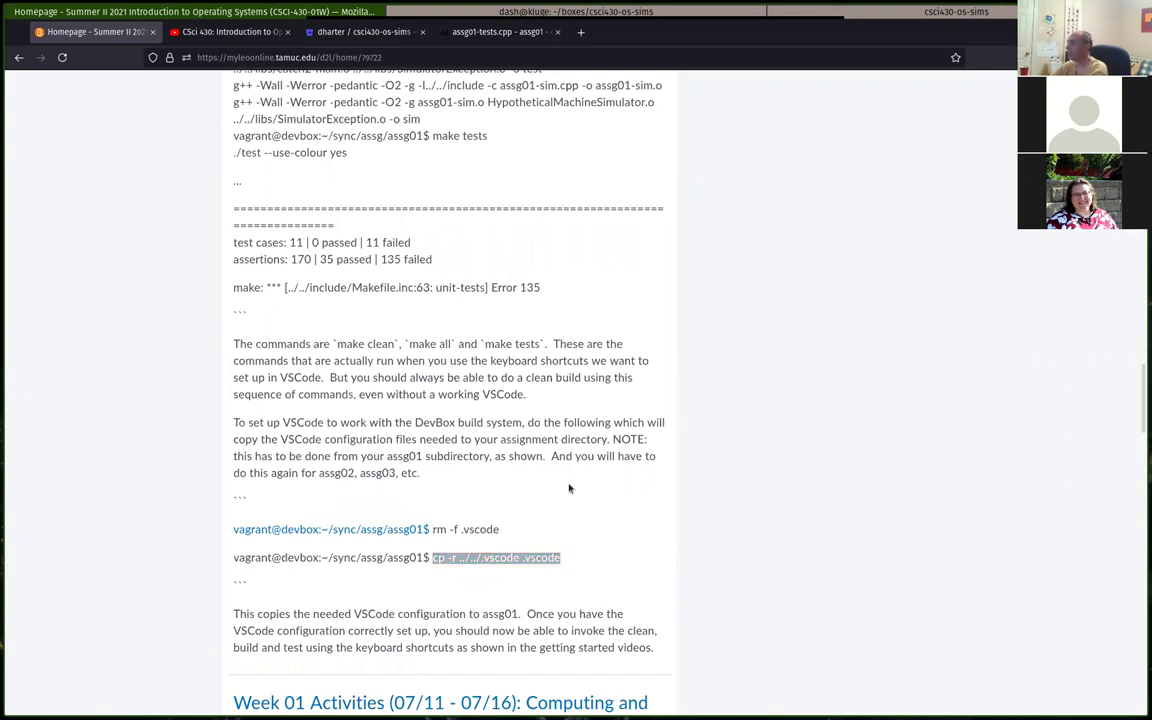
click(480, 32)
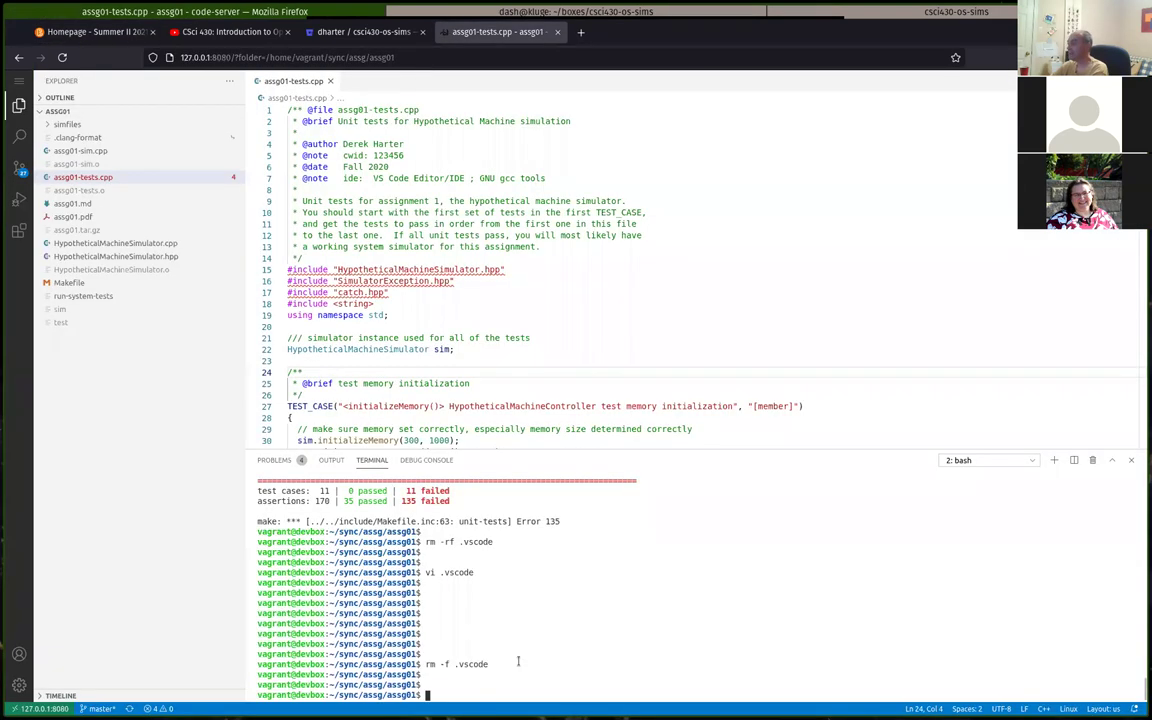
key(ctrl+shift+v)
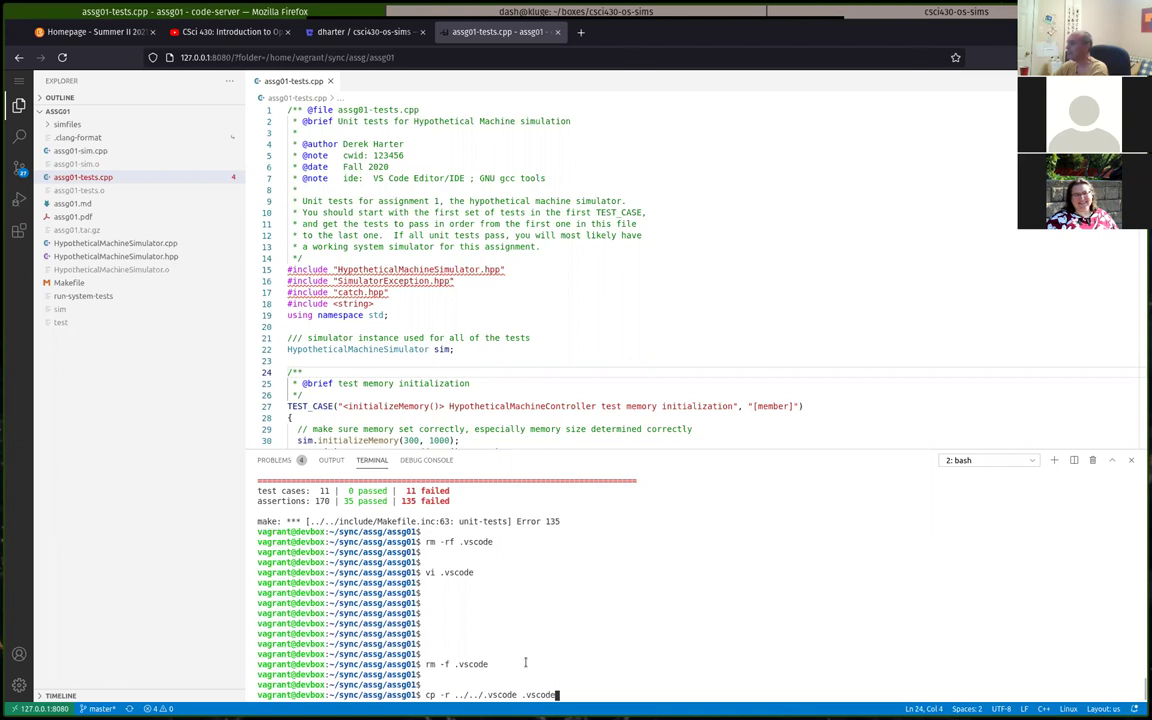
Clear the pasted command from the prompt and look for a paste option in the terminal's context commands
key(BackSpace)
key(BackSpace)
key(BackSpace)
key(BackSpace)
key(BackSpace)
key(BackSpace)
key(BackSpace)
key(BackSpace)
key(BackSpace)
key(BackSpace)
key(BackSpace)
key(BackSpace)
key(BackSpace)
key(BackSpace)
key(BackSpace)
key(BackSpace)
key(BackSpace)
key(BackSpace)
key(BackSpace)
key(BackSpace)
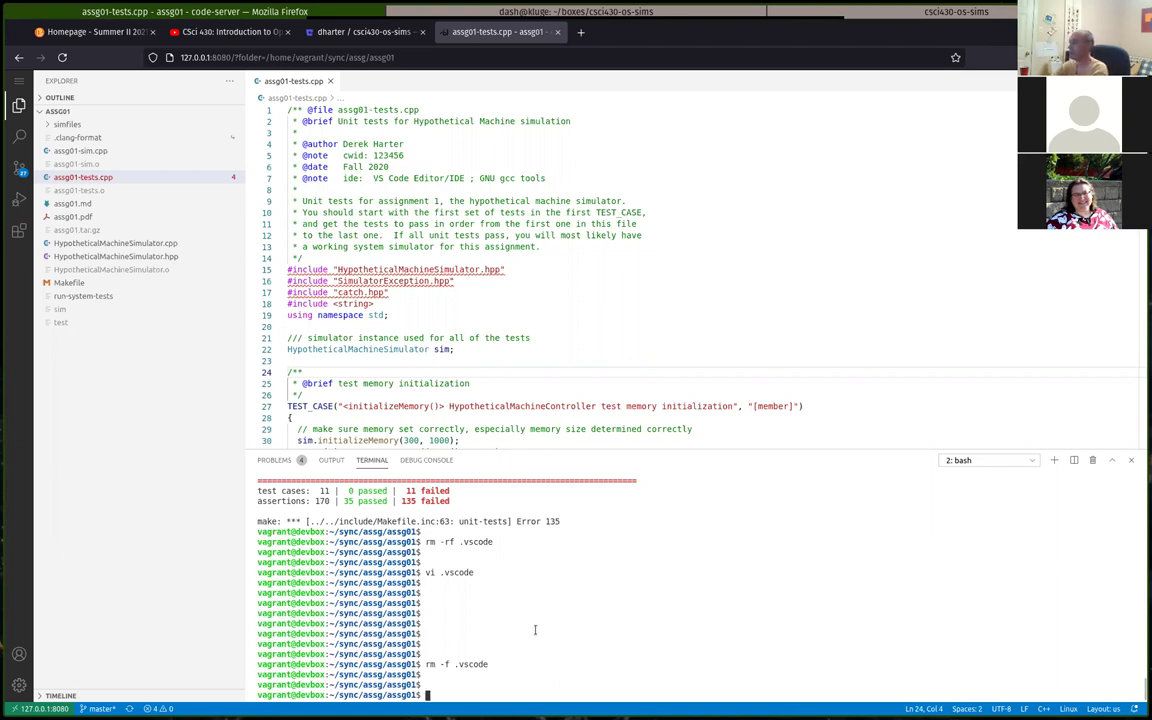
right_click(561, 615)
click(473, 605)
right_click(485, 646)
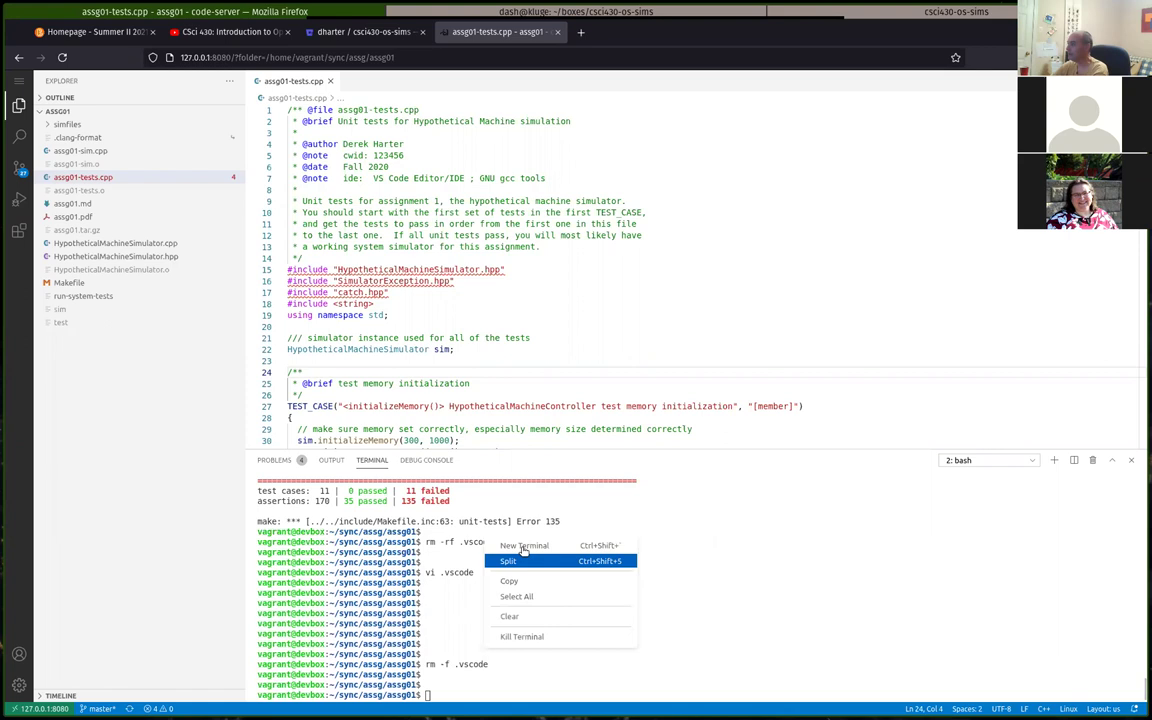
click(536, 660)
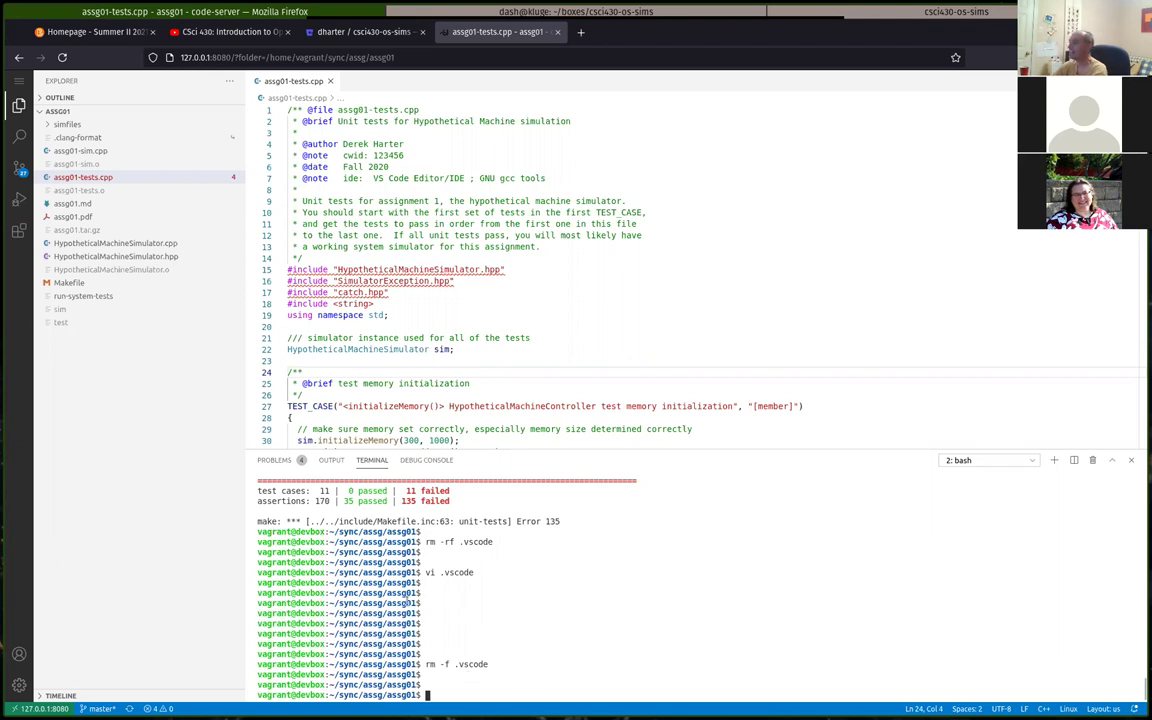
drag(386, 212, 458, 235)
click(458, 235)
click(538, 658)
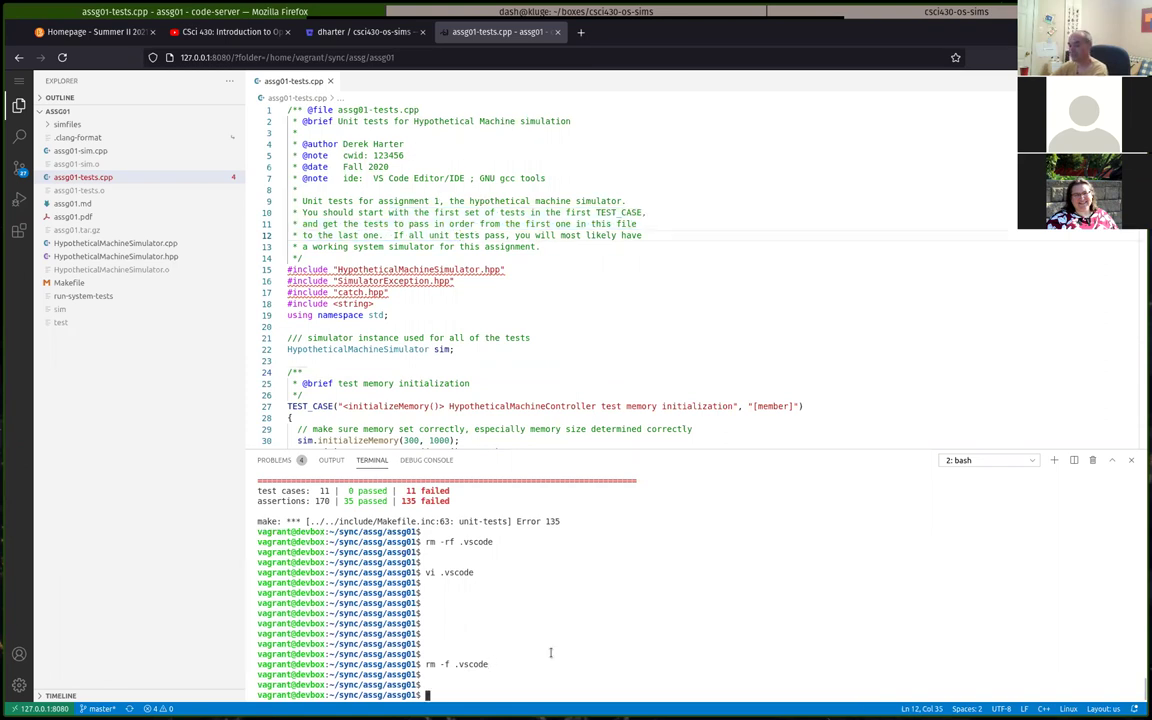
Copy the shared VSCode configuration into assg01 with cp -r ../../.vscode .vscode and place the cursor in the SimulatorException.hpp include line
text(cp -r ../../.vscode .vscode)
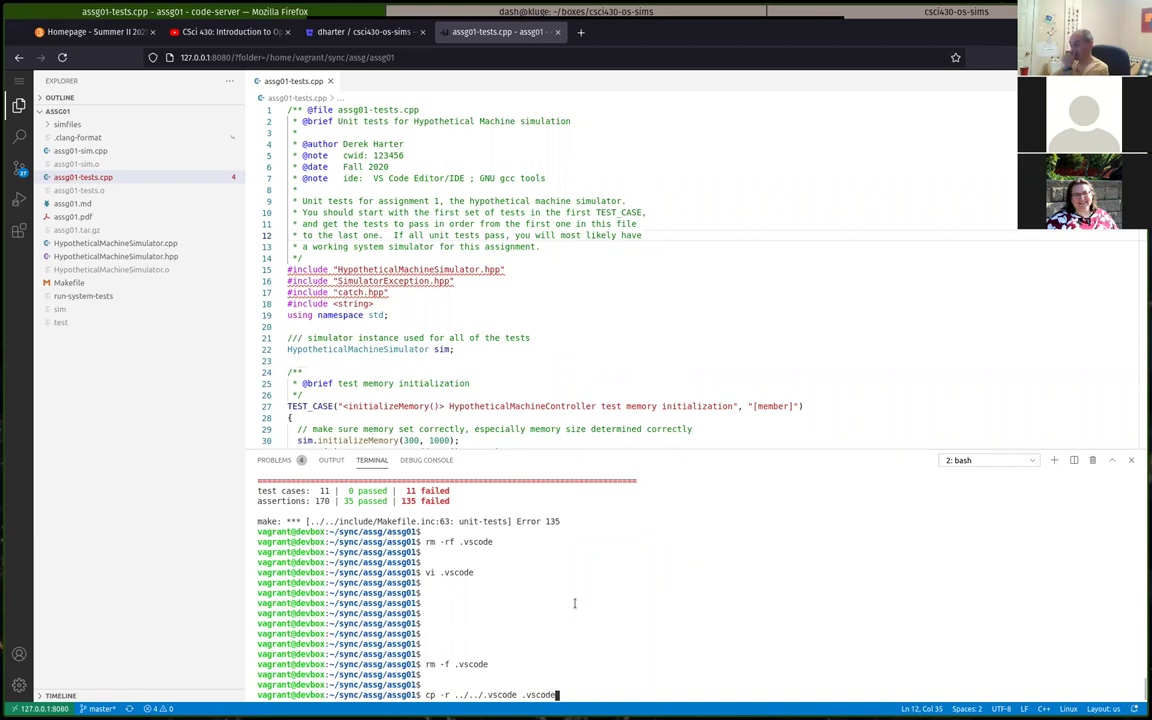
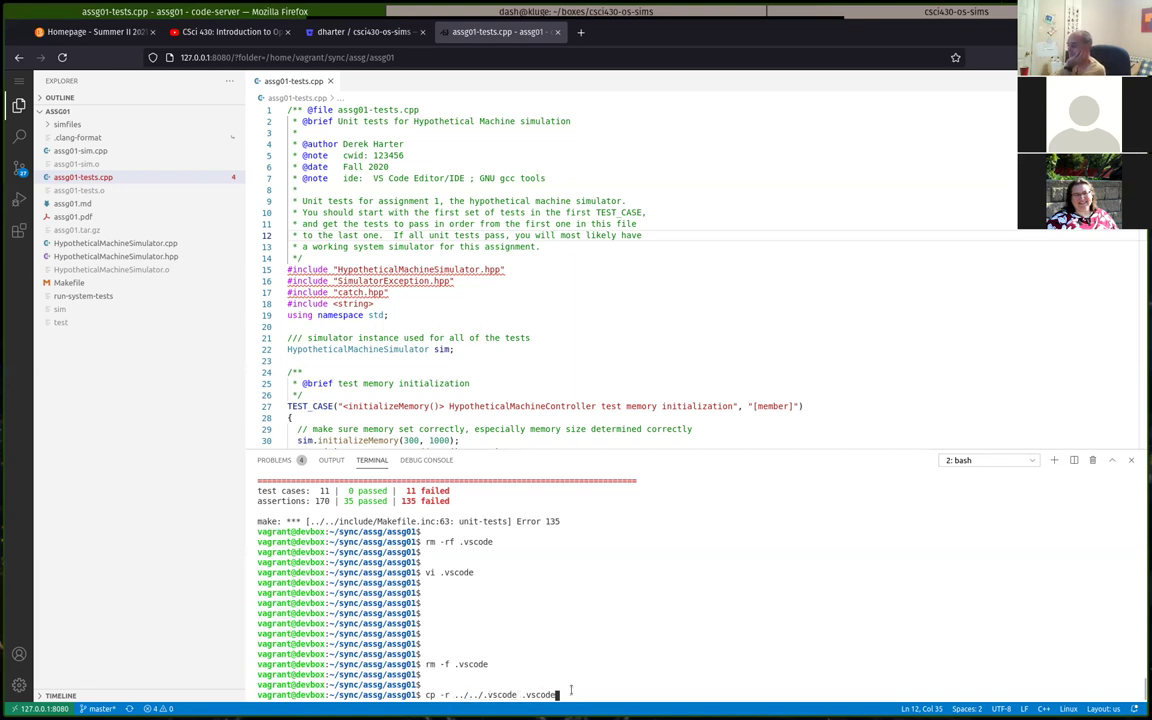
key(Return)
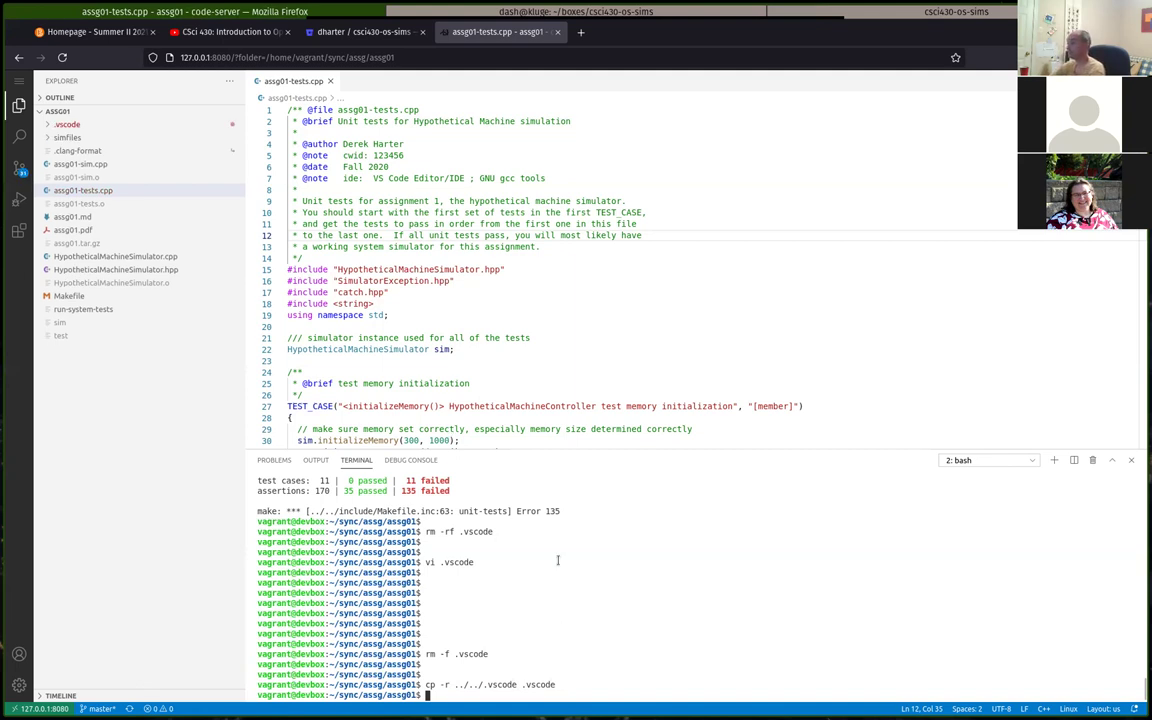
click(367, 277)
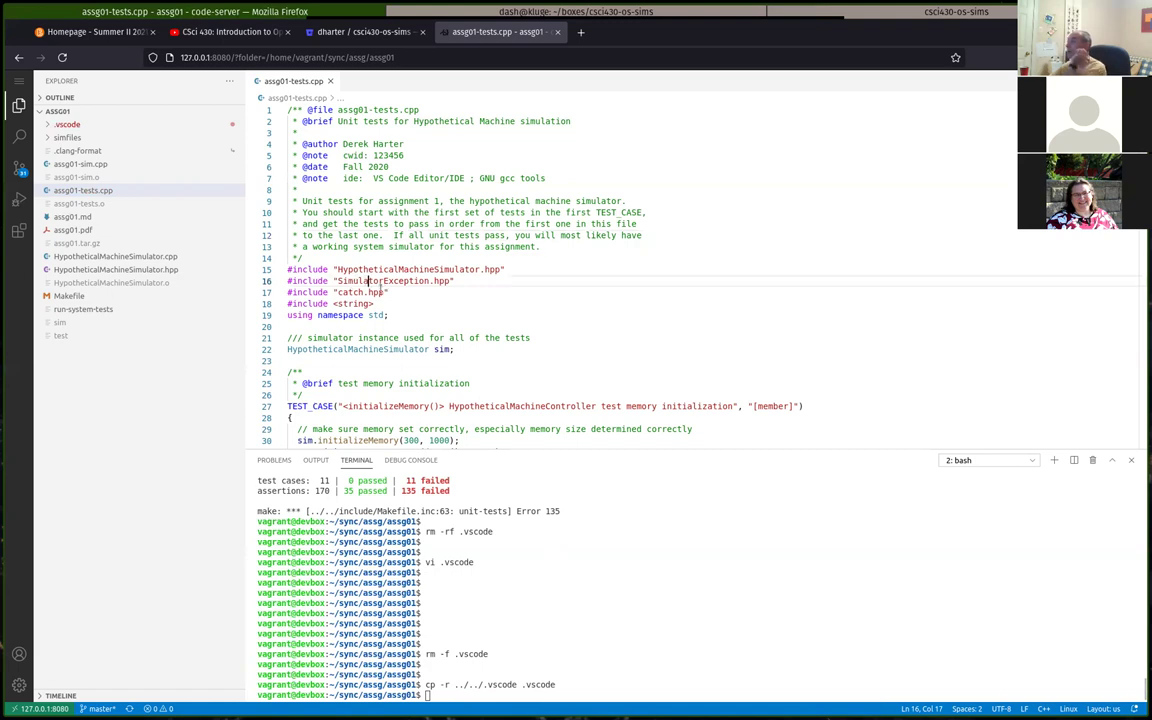
Reload the code-server page, confirm leaving it, and close the terminal panel below assg01-tests.cpp
key(Down)
key(Down)
key(Down)
key(Down)
key(Down)
key(Down)
key(Down)
key(Down)
key(Down)
key(Down)
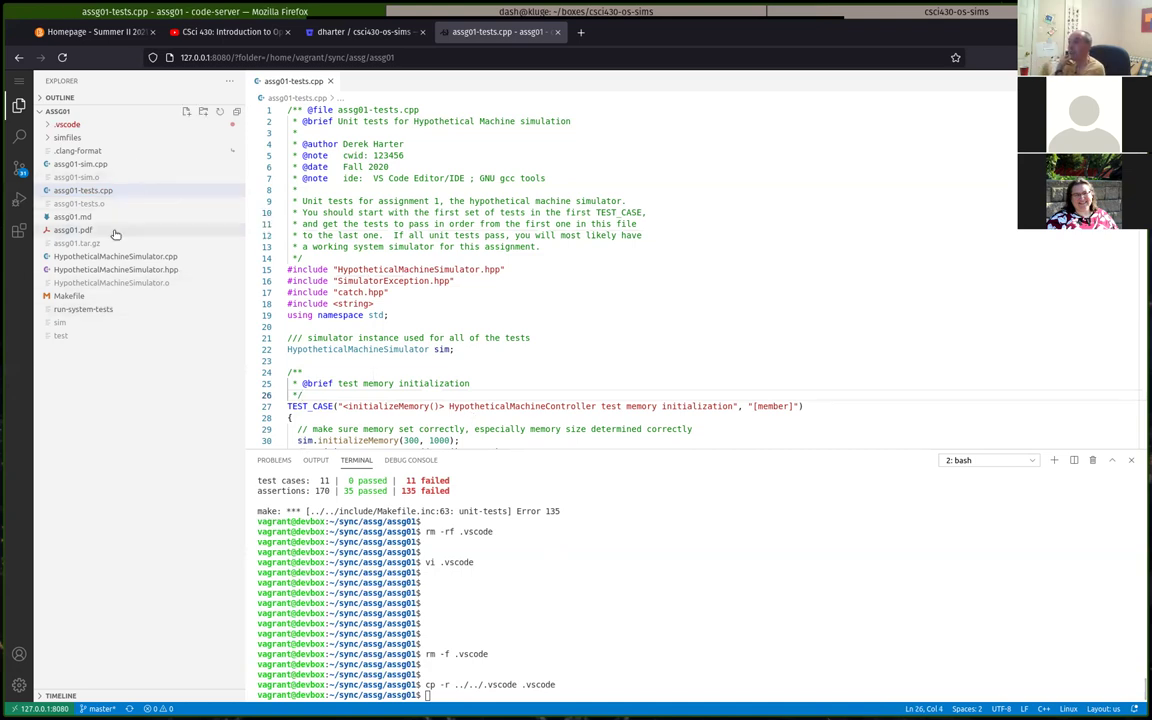
click(61, 58)
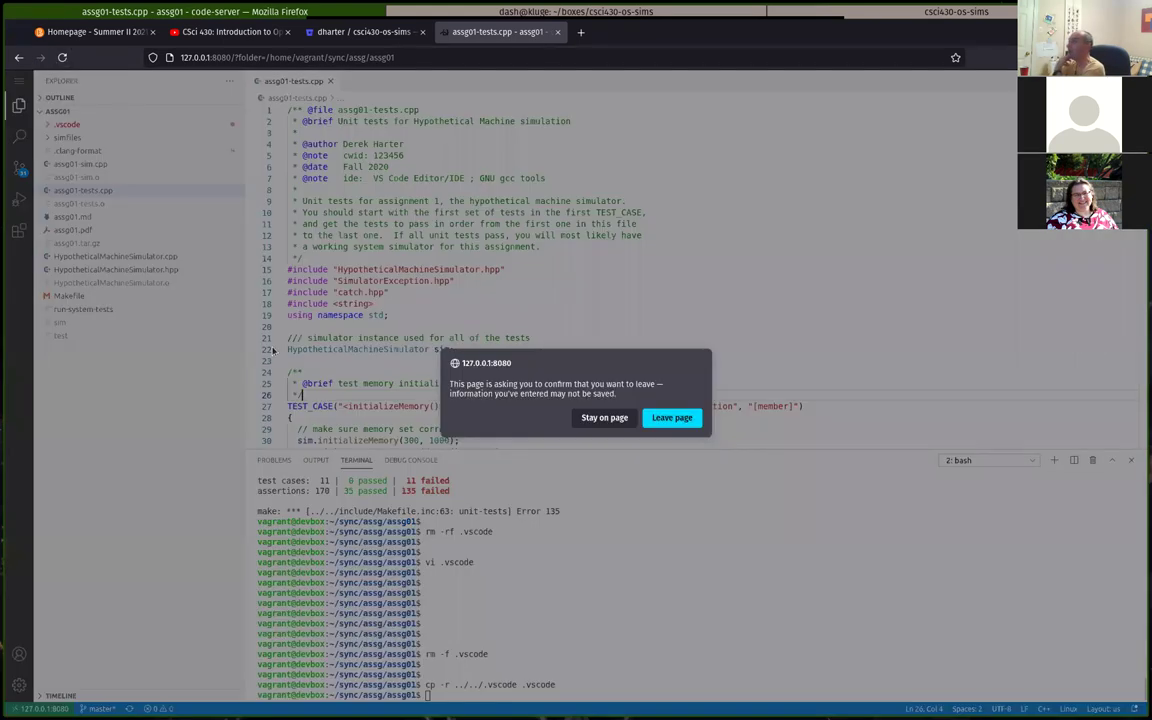
click(668, 418)
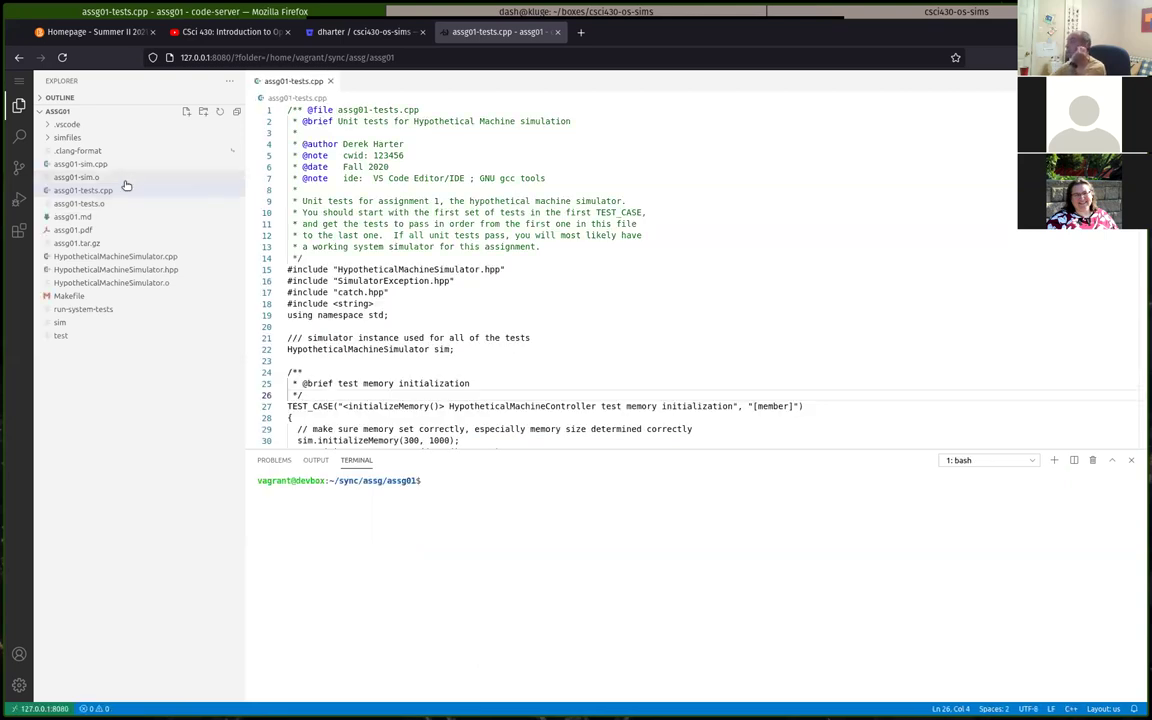
click(1131, 460)
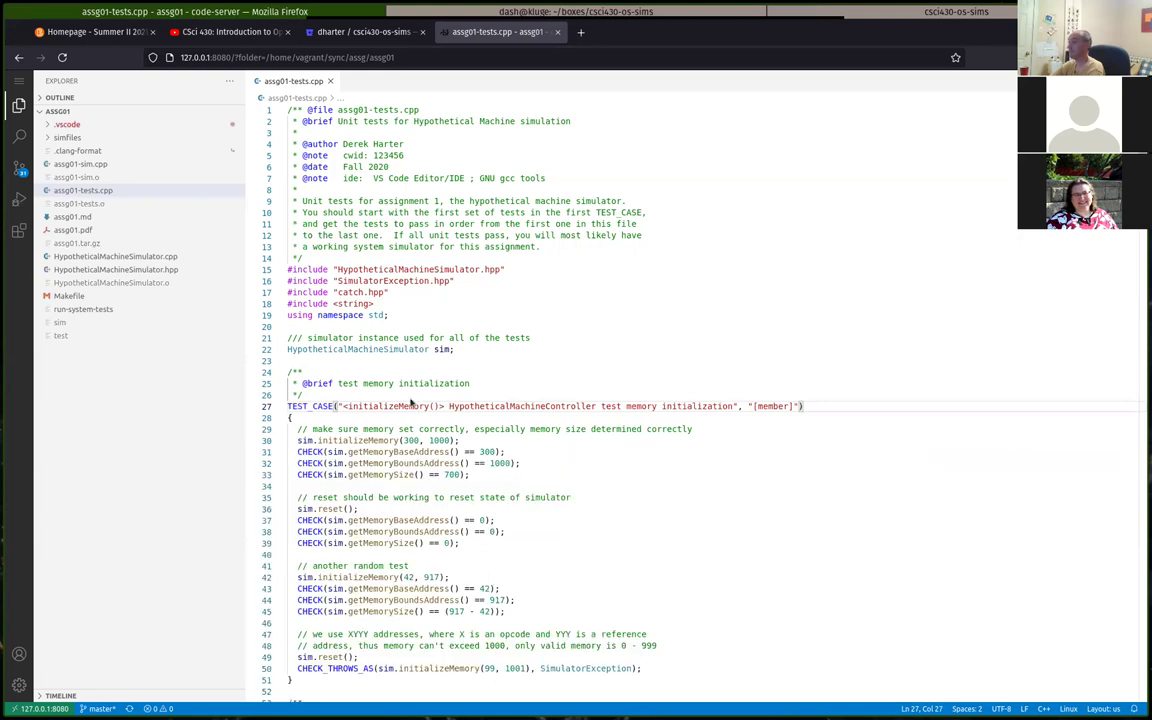
Run the make clean task followed by the make unit-tests task for assg01
click(298, 269)
click(322, 269)
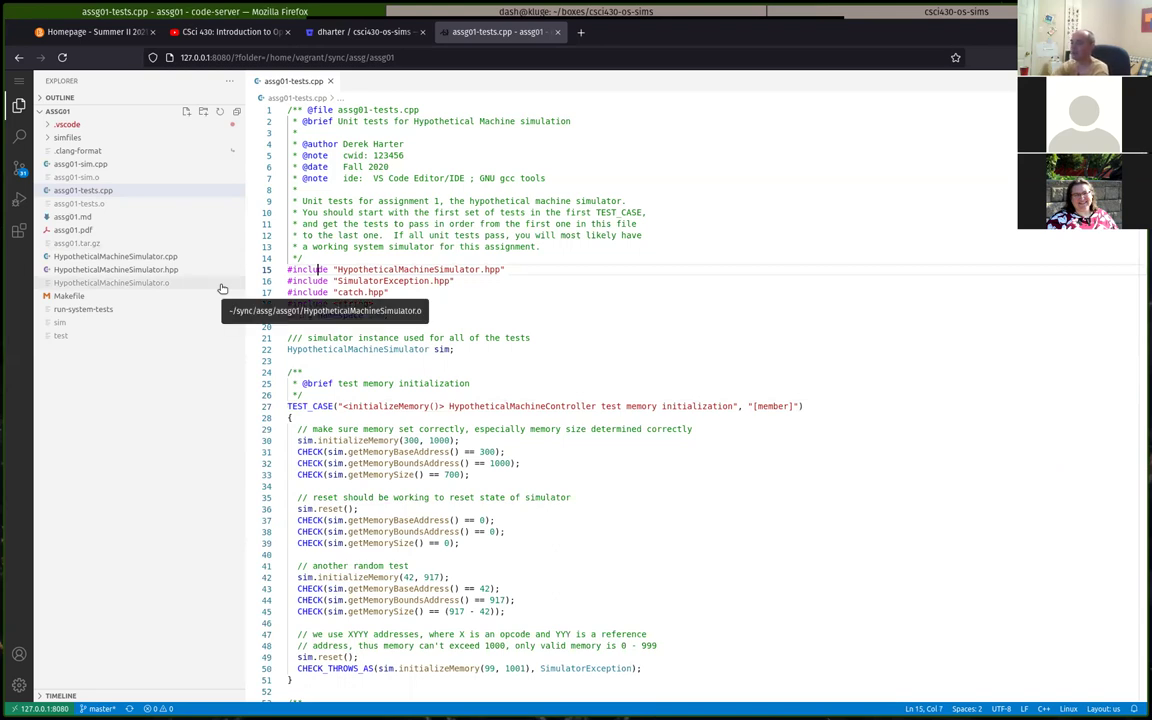
key(ctrl+shift+b)
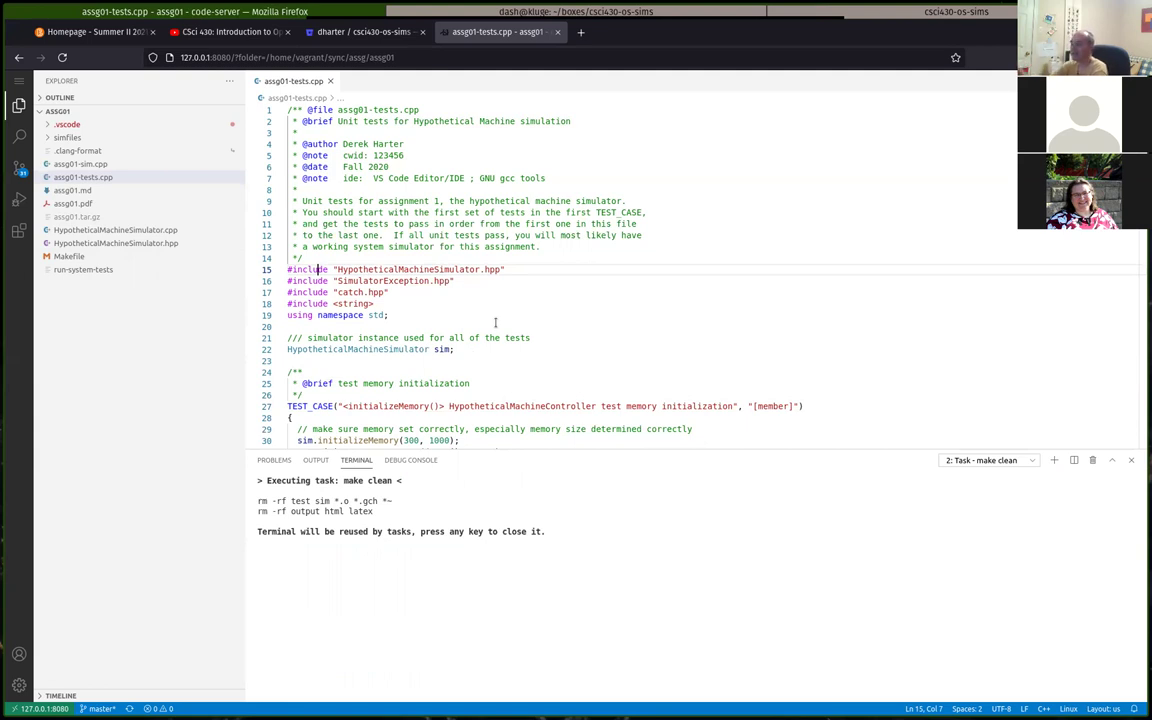
key(ctrl+shift+b)
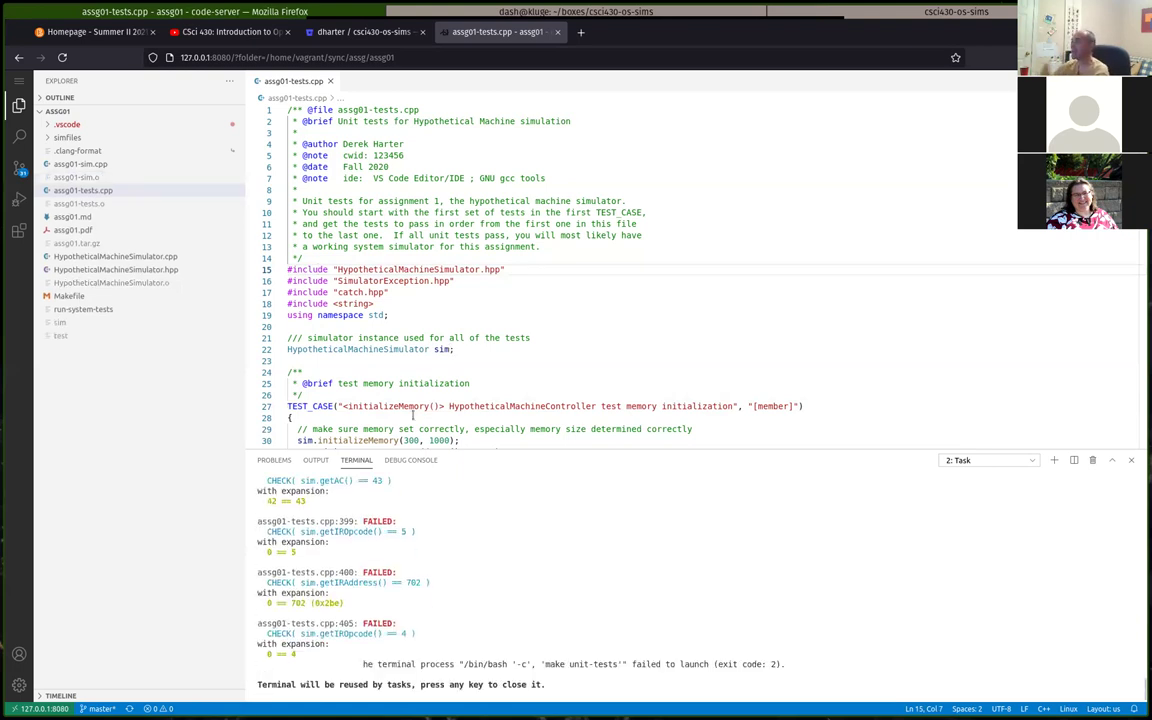
Review the unit-test output from its end back to the first initializeMemory test case
scroll(454, 563, up, 15)
scroll(454, 563, up, 10)
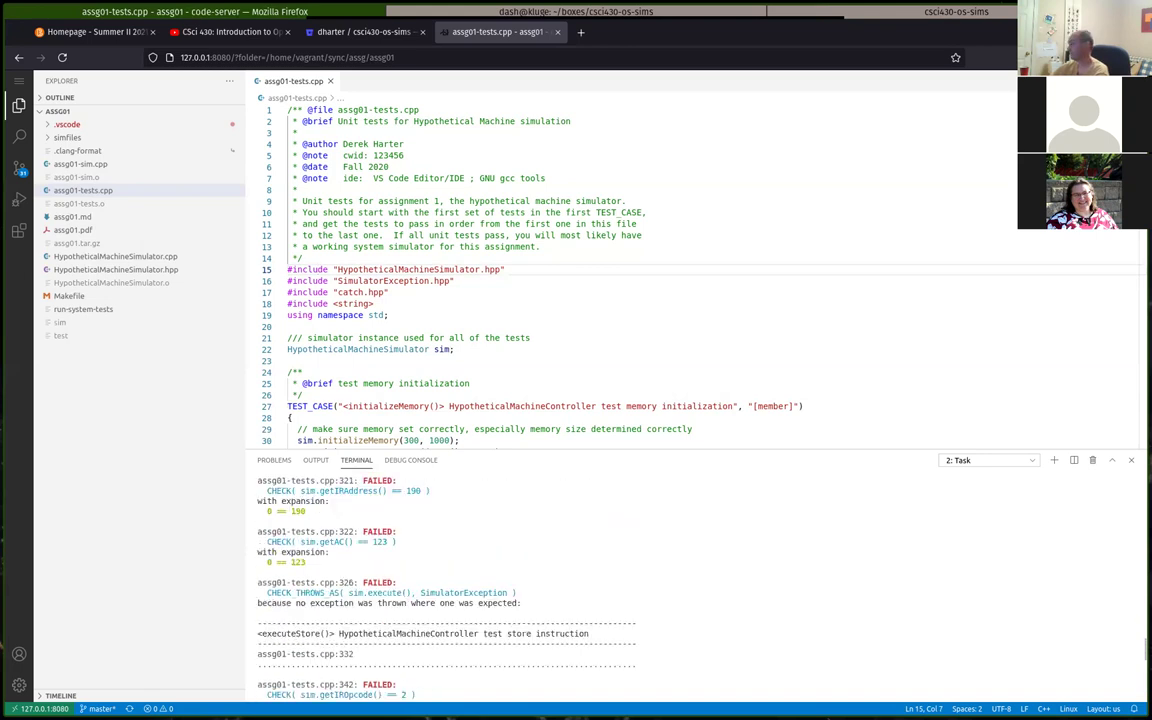
scroll(1028, 590, up, 15)
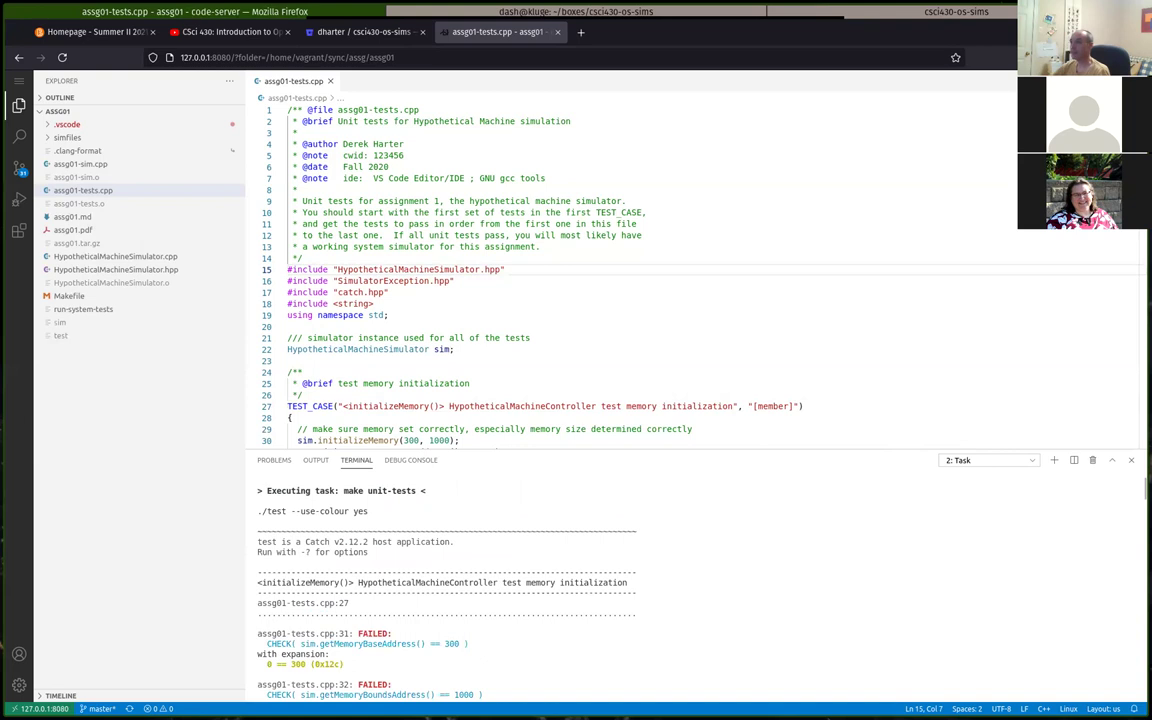
key(Down)
key(Down)
key(Down)
key(Down)
key(Down)
key(Down)
key(Down)
key(Down)
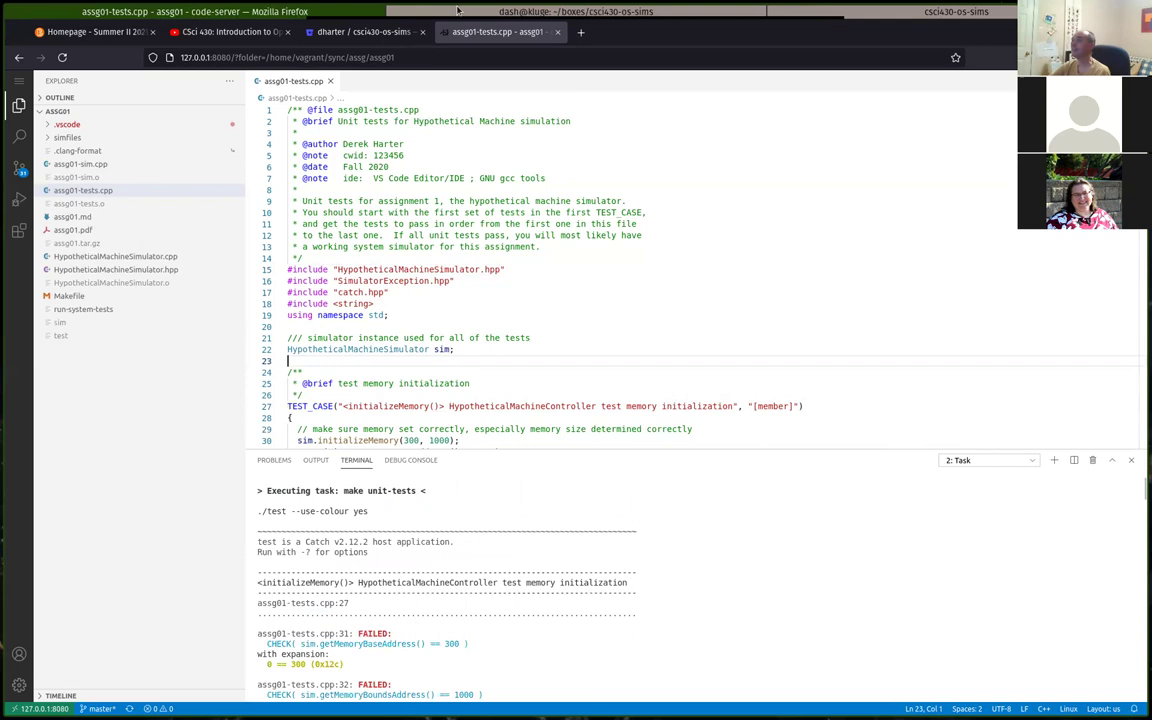
Review the manual build and .vscode setup instructions on the course homepage, and glance at the host terminal and csci430-os-sims folder
click(95, 31)
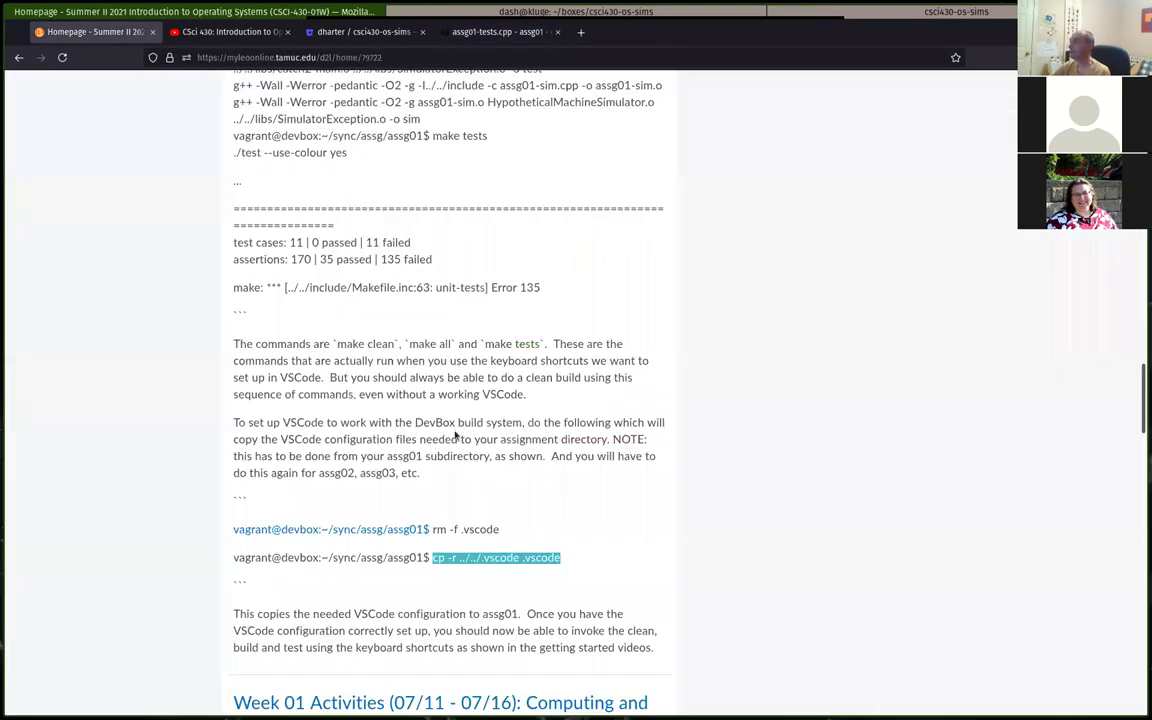
scroll(363, 300, up, 5)
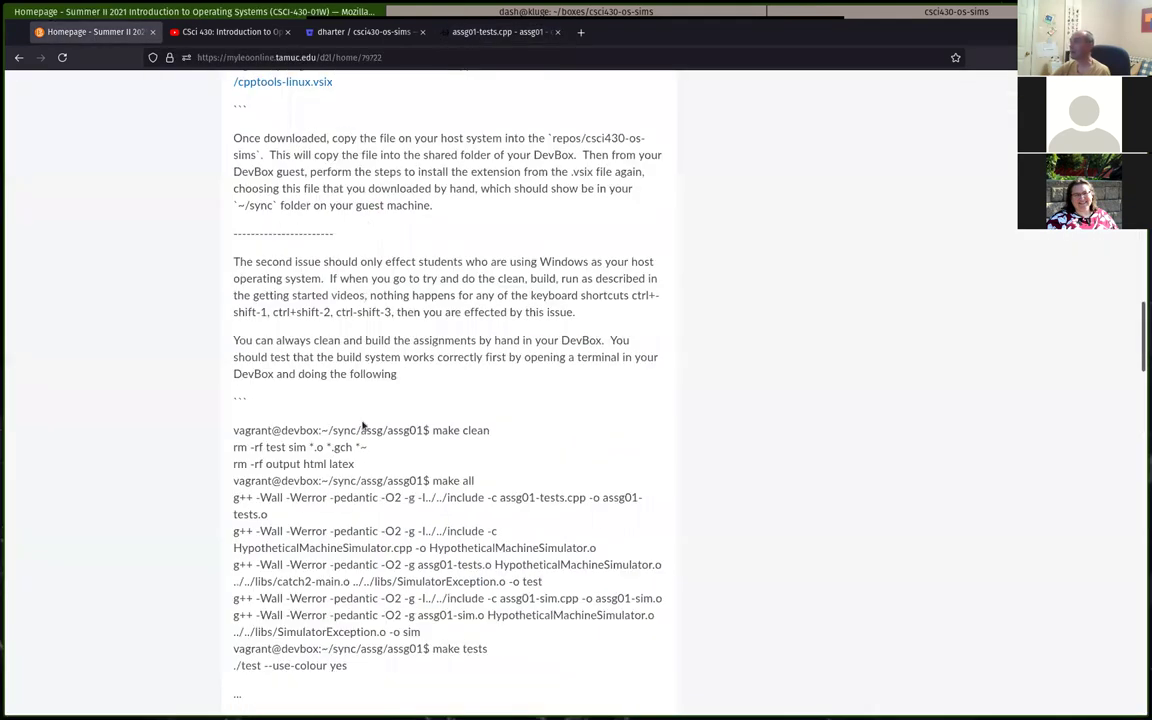
scroll(380, 400, down, 3)
scroll(337, 455, down, 2)
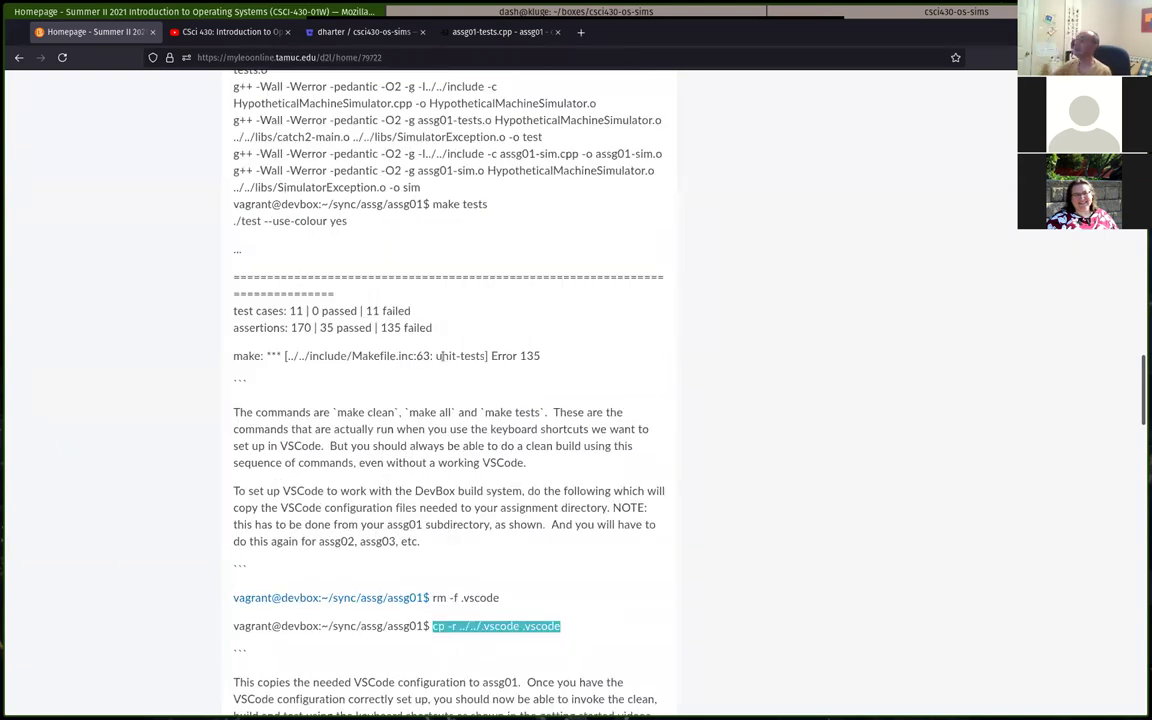
scroll(402, 345, up, 2)
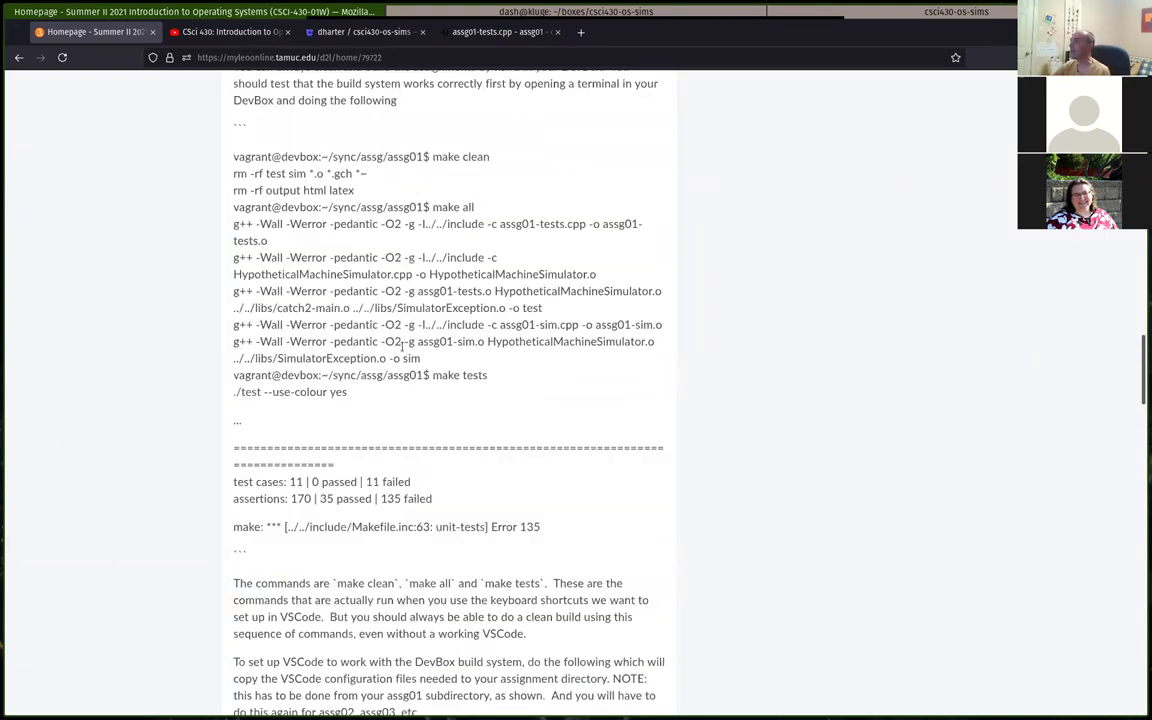
scroll(391, 437, down, 2)
drag(386, 428, 421, 489)
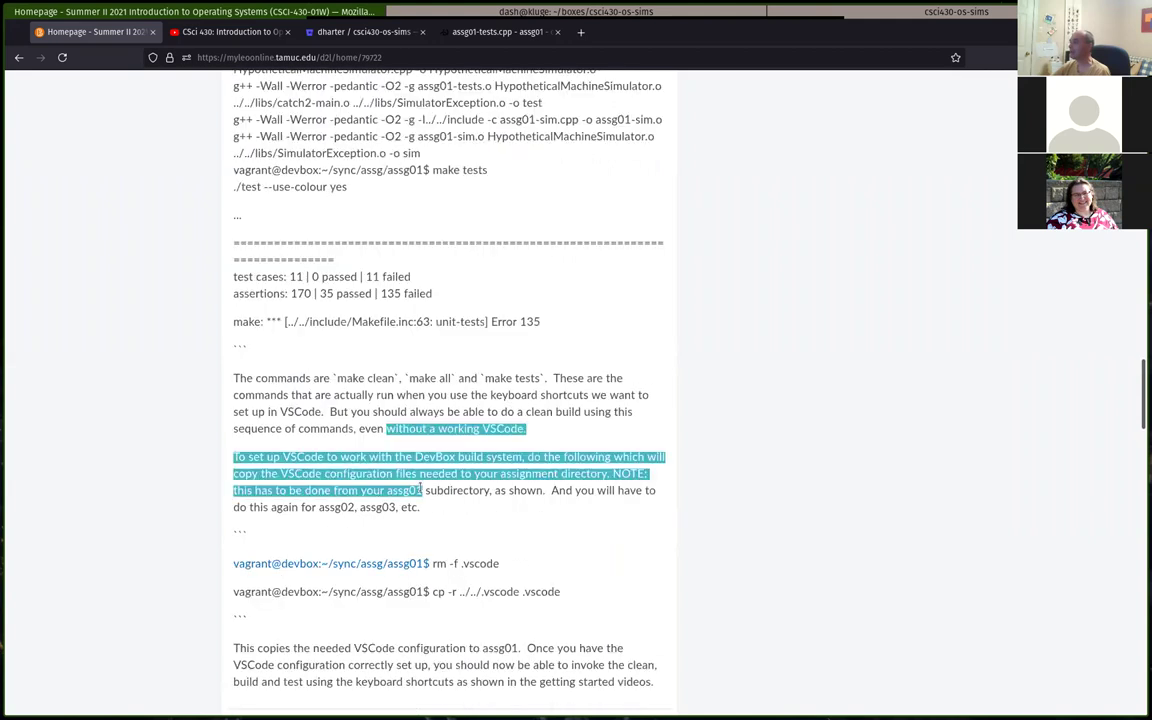
click(486, 547)
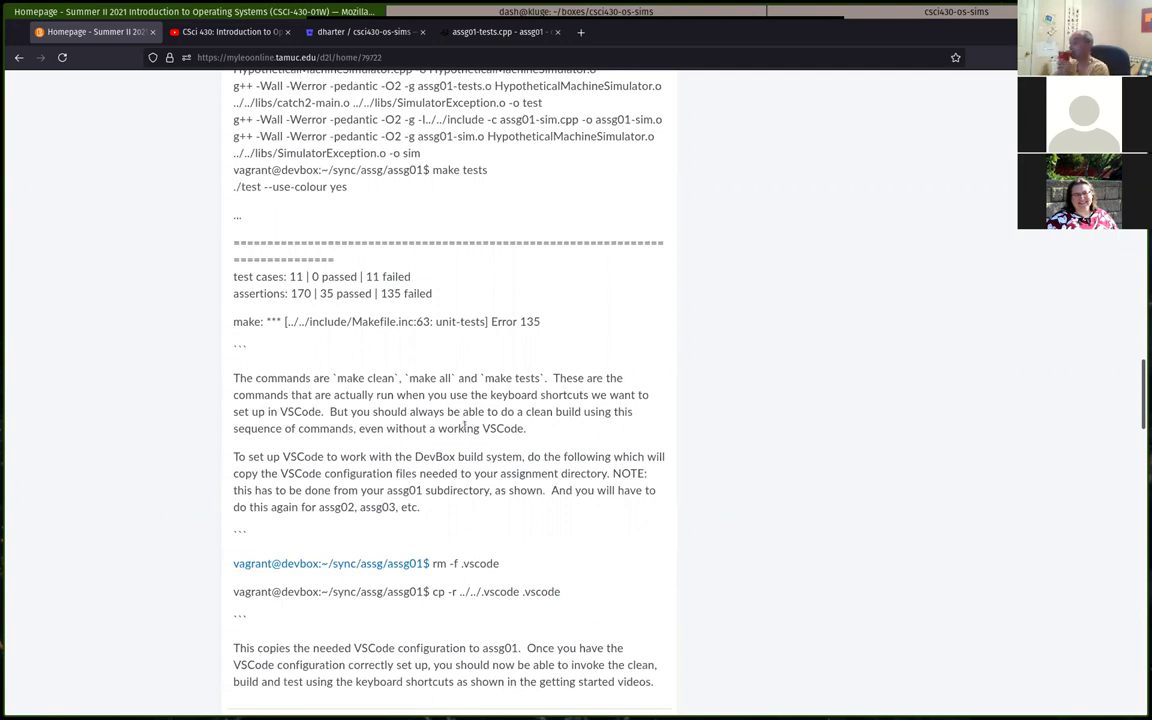
scroll(465, 426, up, 3)
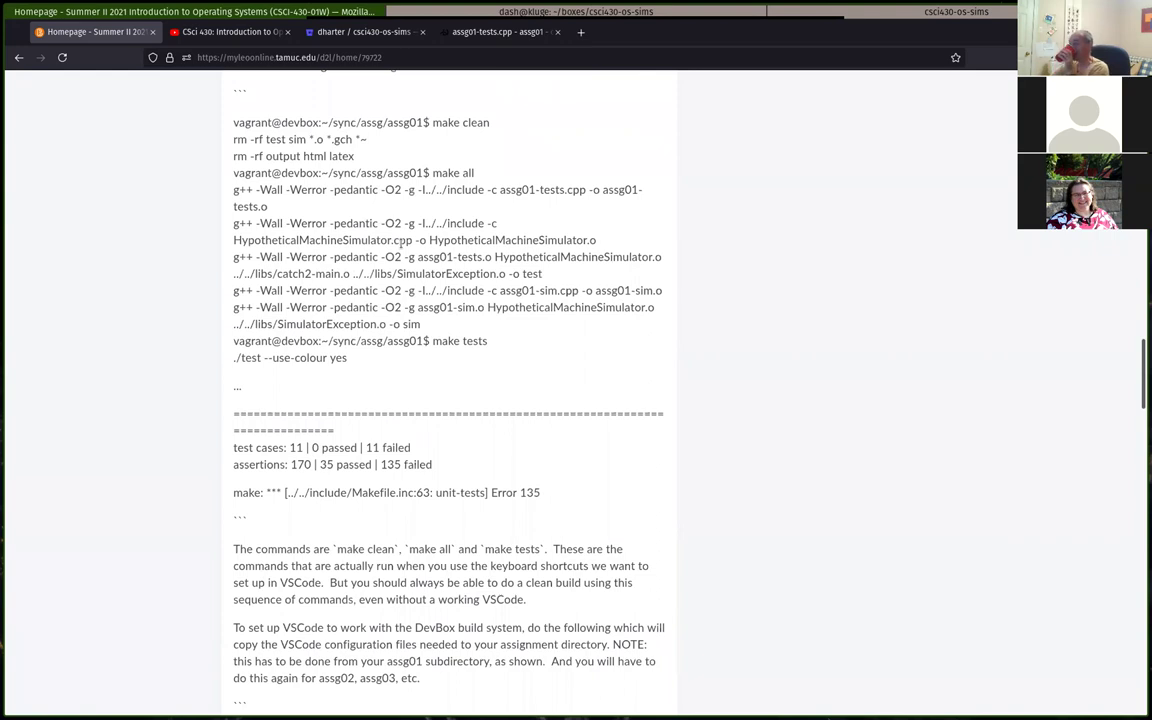
scroll(400, 243, up, 6)
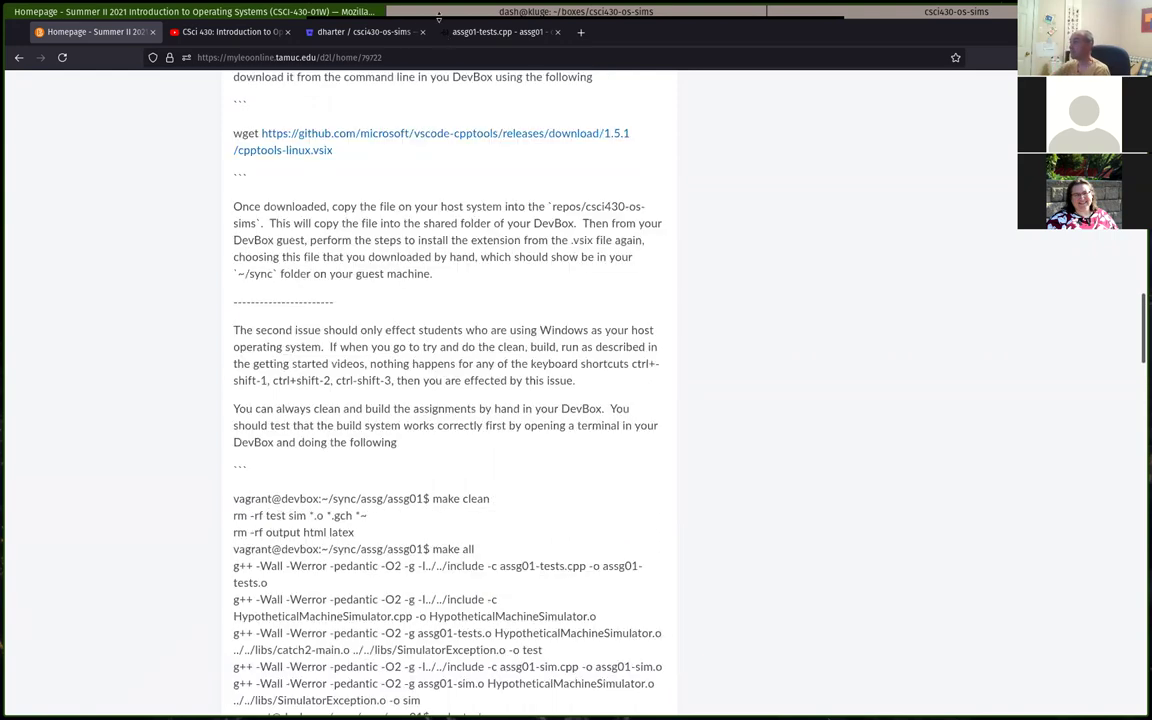
click(706, 14)
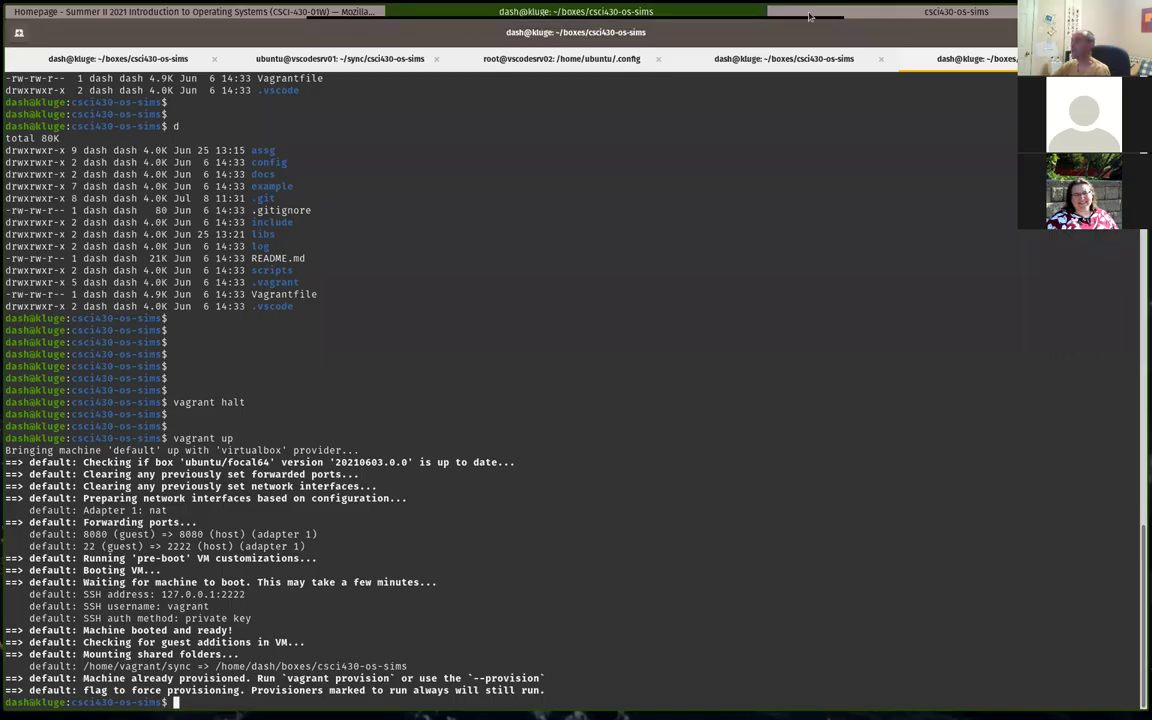
click(956, 11)
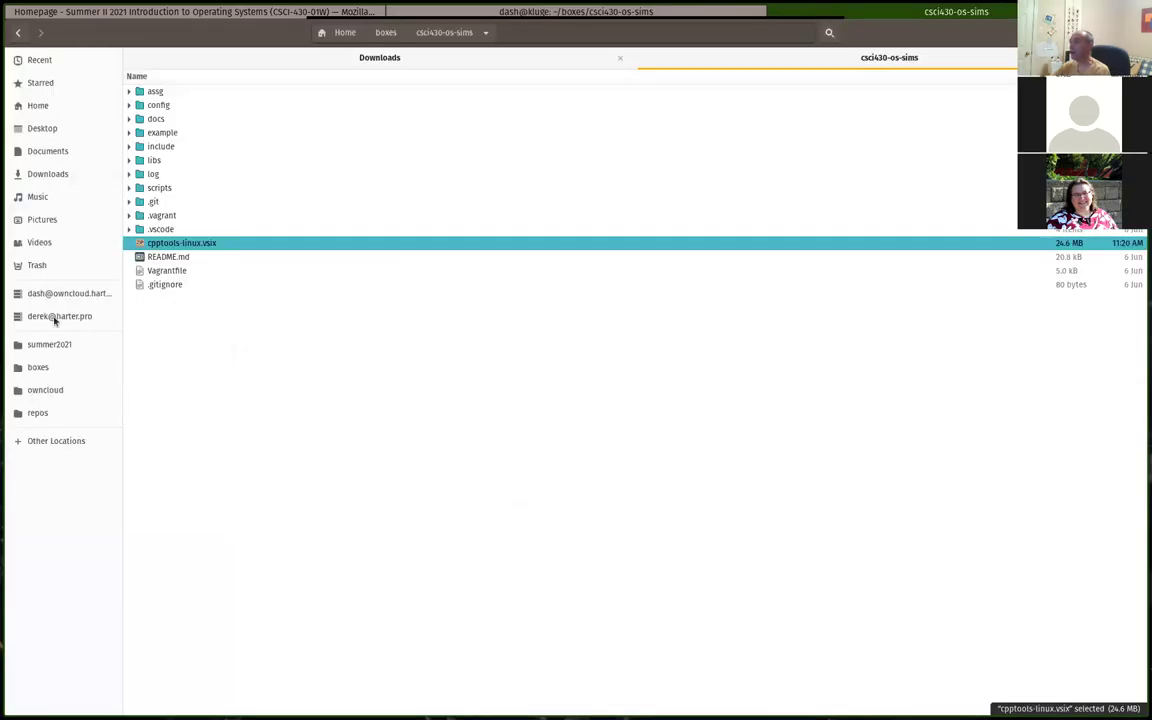
click(337, 13)
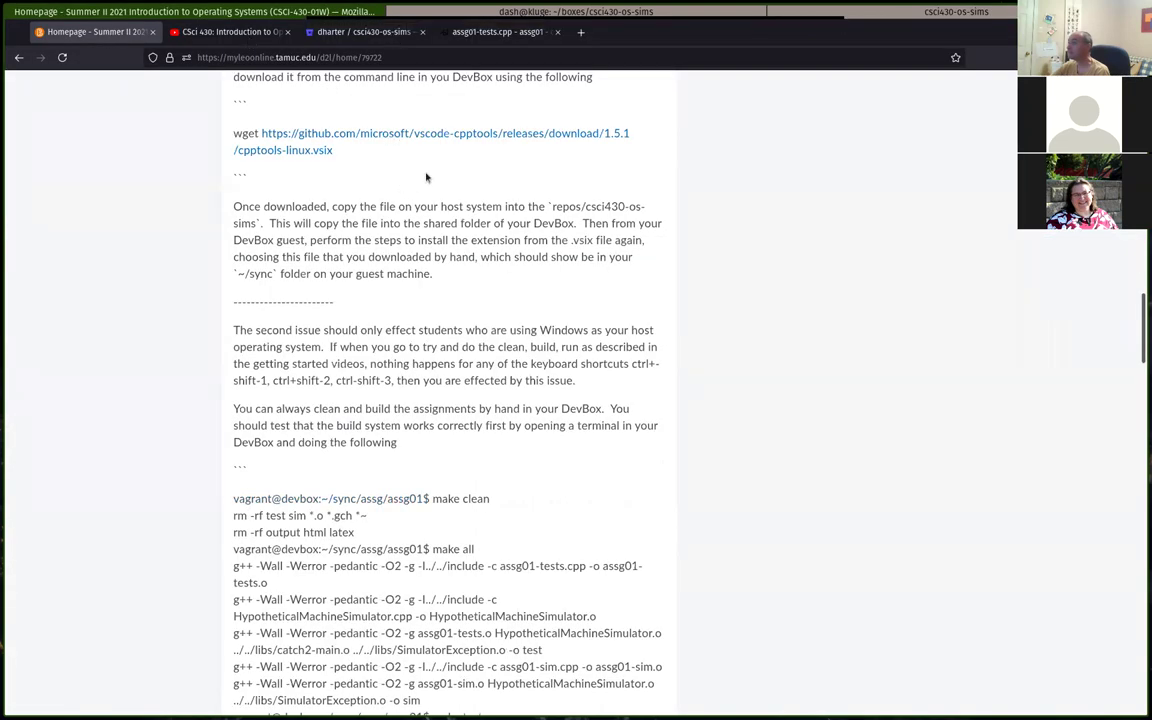
Switch back to code-server, disable the installed C/C++ extension, and reload the page
click(455, 35)
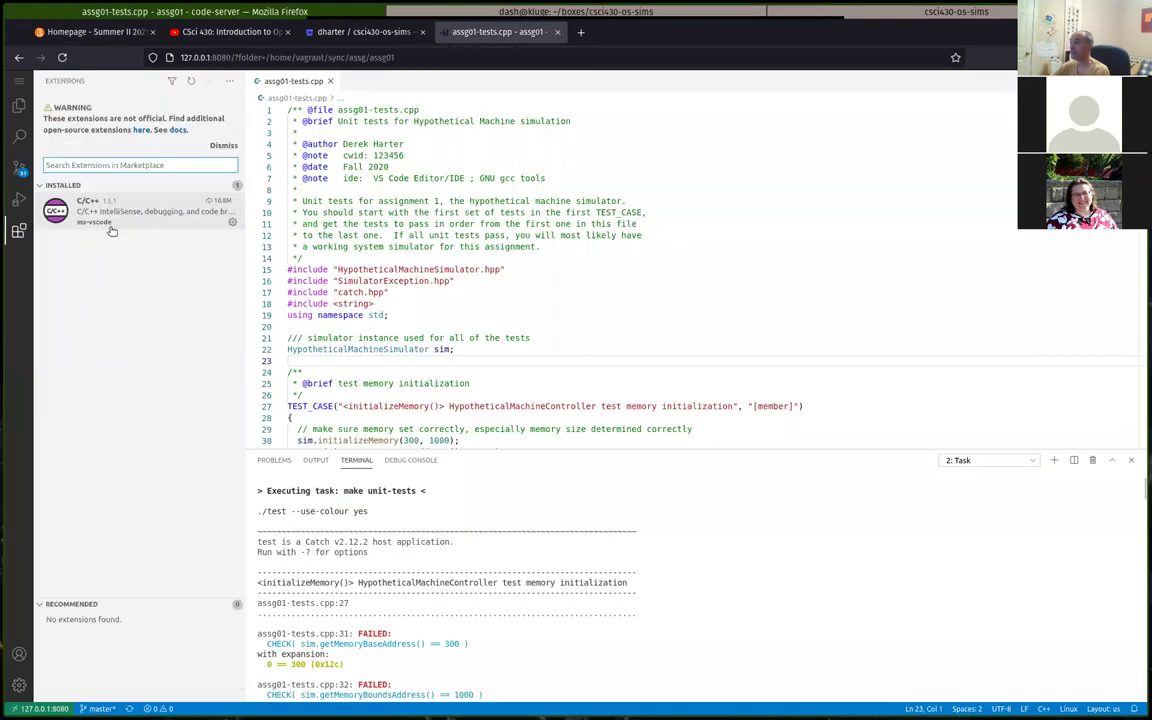
click(232, 221)
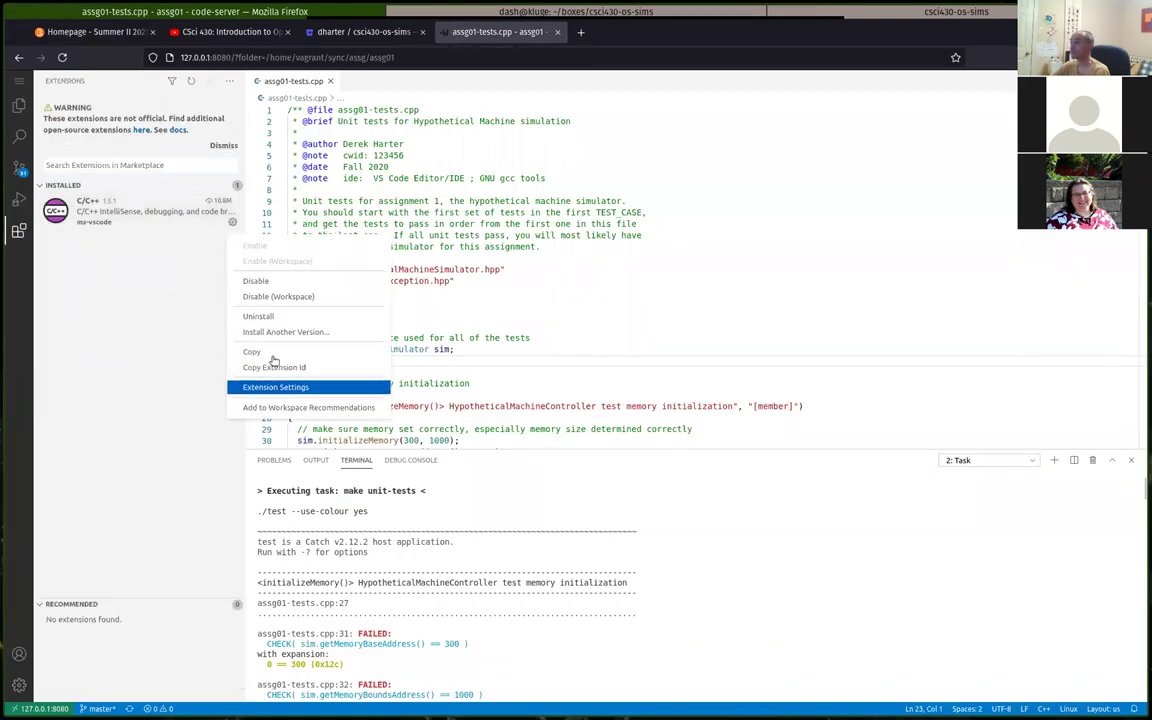
click(300, 281)
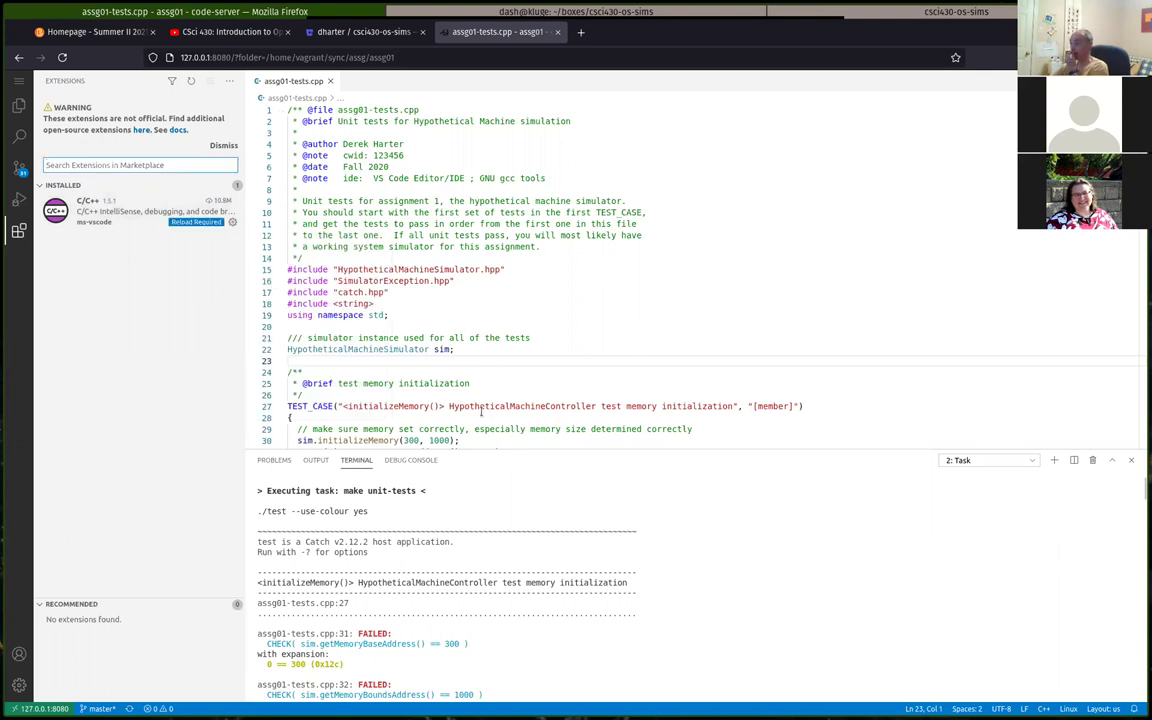
click(62, 57)
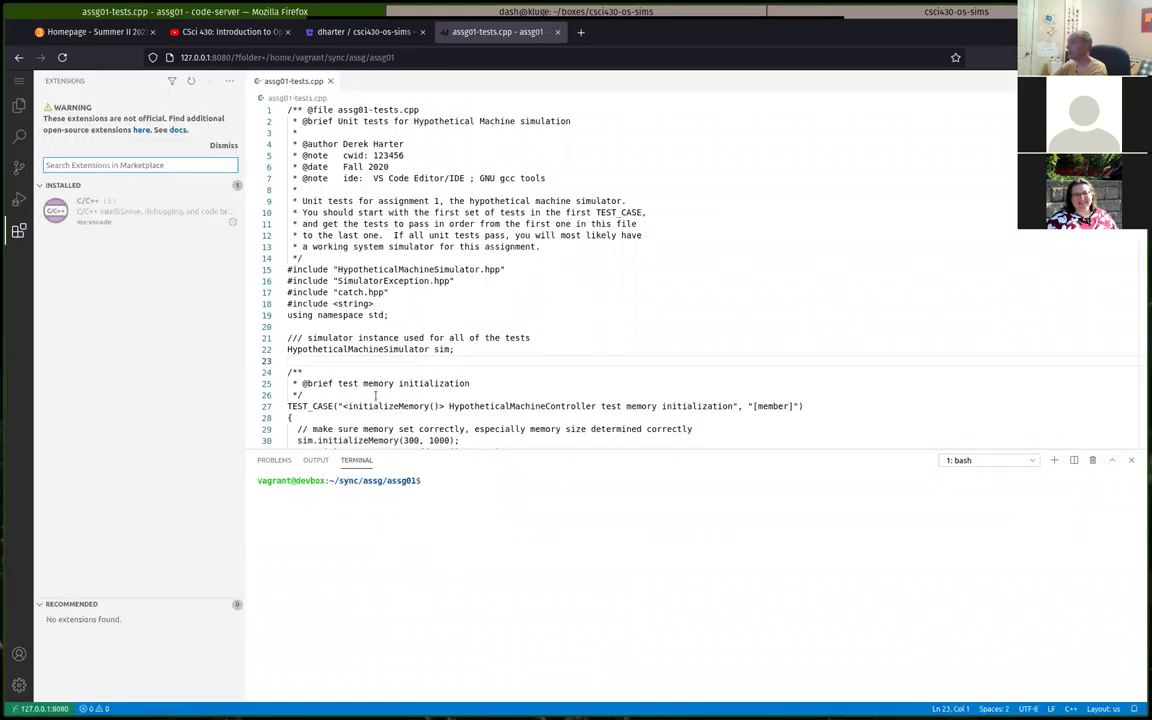
Run the make clean task with the C/C++ extension disabled and check the list of detected problems
scroll(596, 430, down, 3)
click(393, 316)
key(ctrl+shift+b)
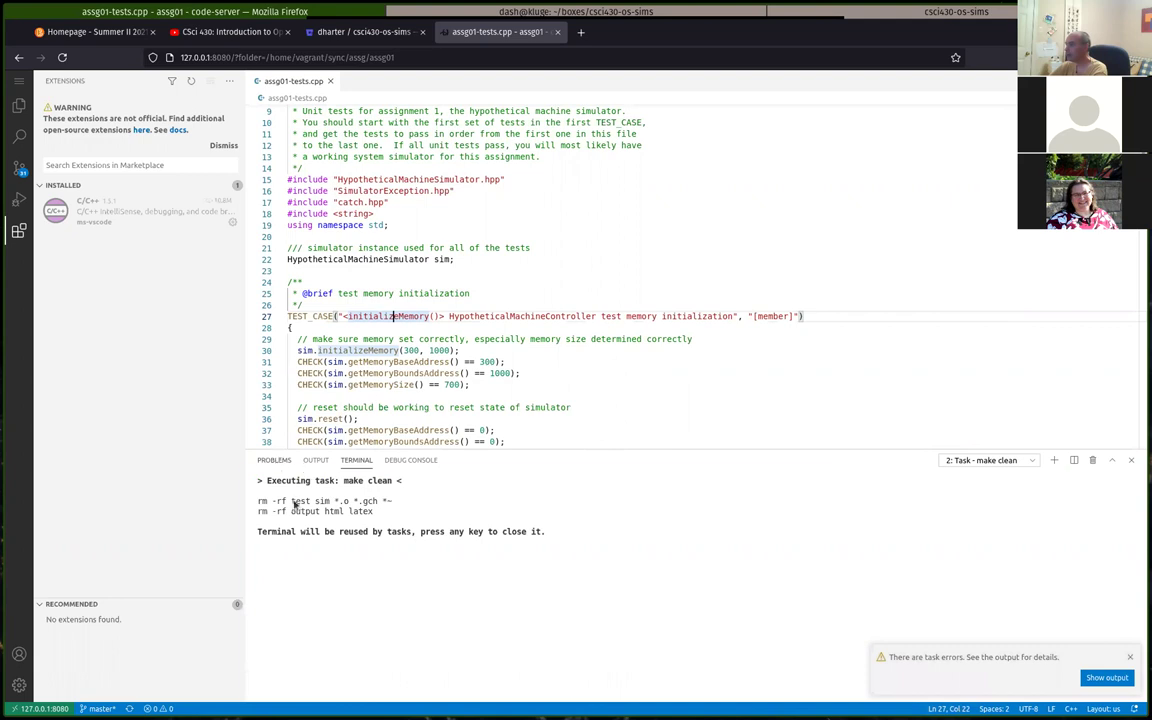
click(272, 459)
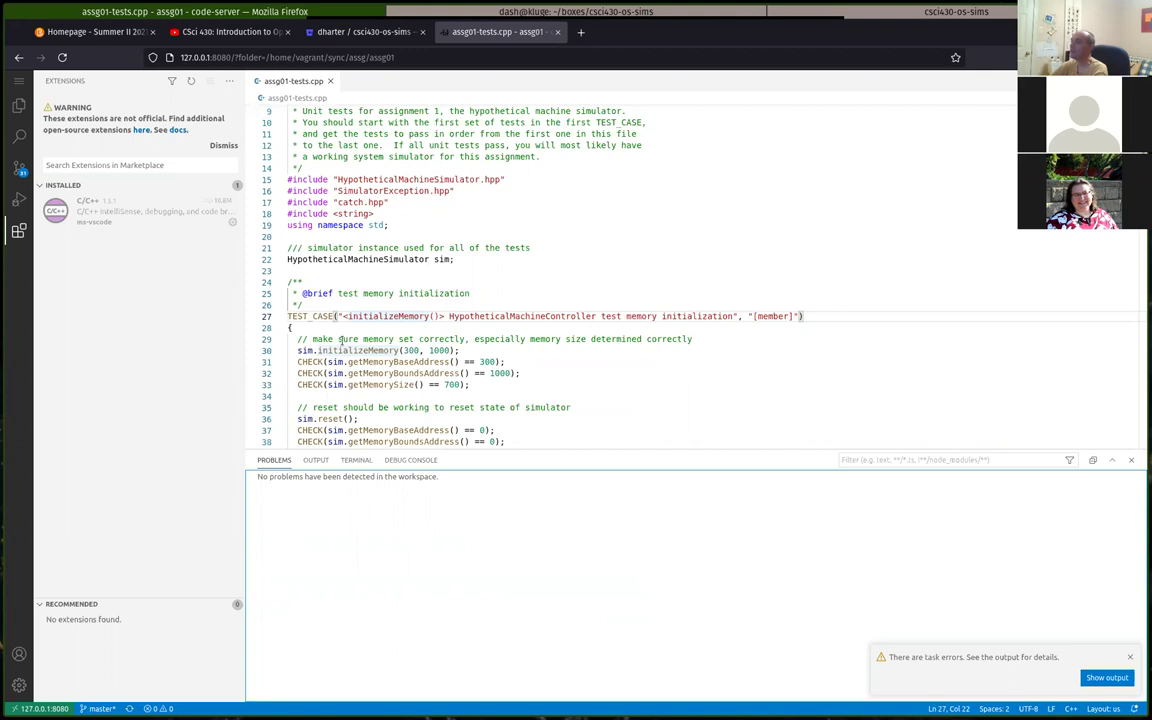
Examine the highlighting of the initializeMemory test case in assg01-tests.cpp with the extension disabled
scroll(355, 397, down, 3)
scroll(355, 397, up, 3)
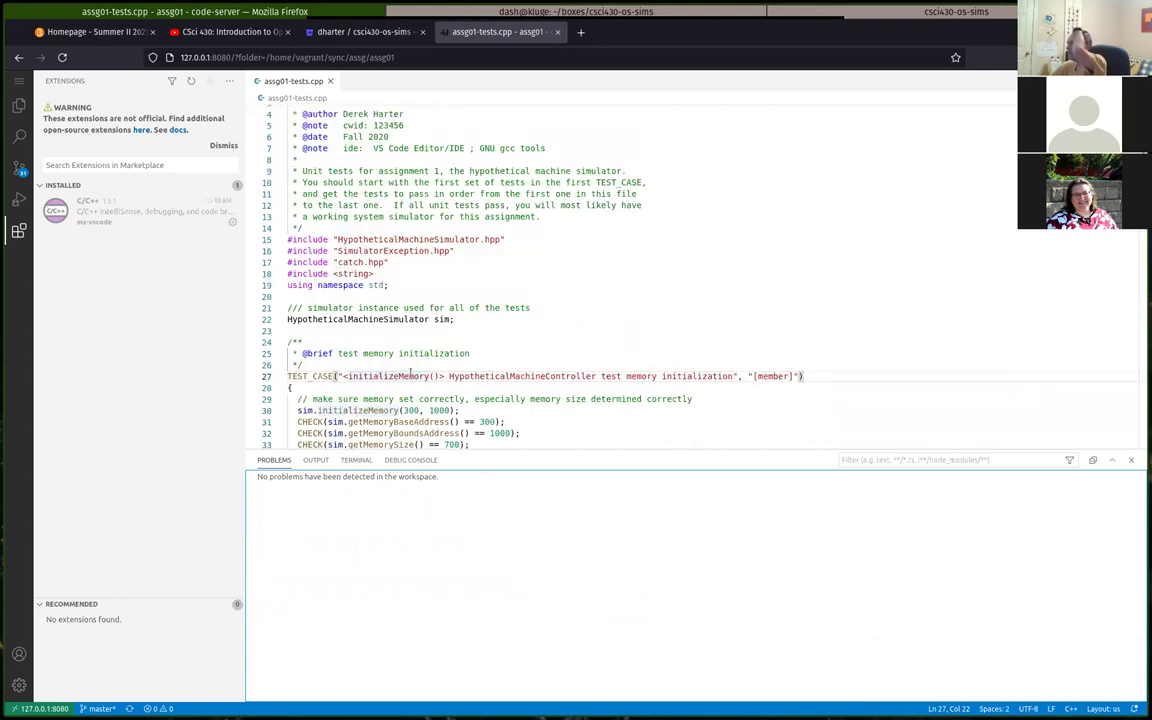
scroll(303, 253, down, 3)
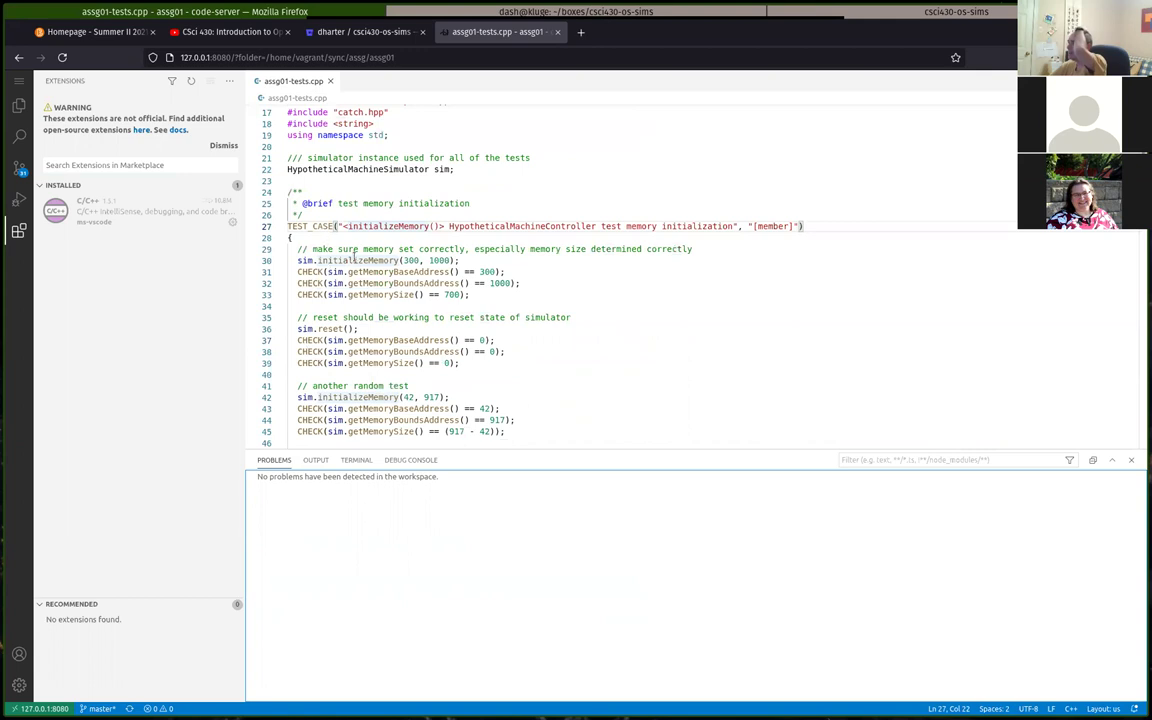
click(338, 260)
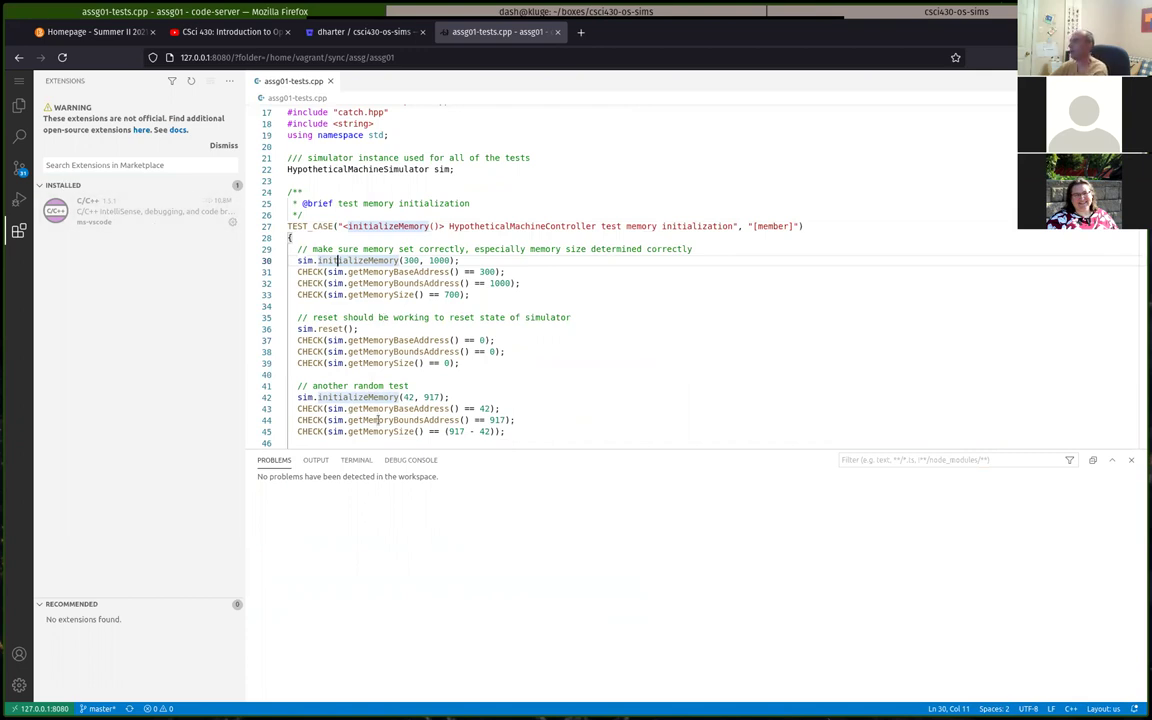
scroll(406, 341, down, 3)
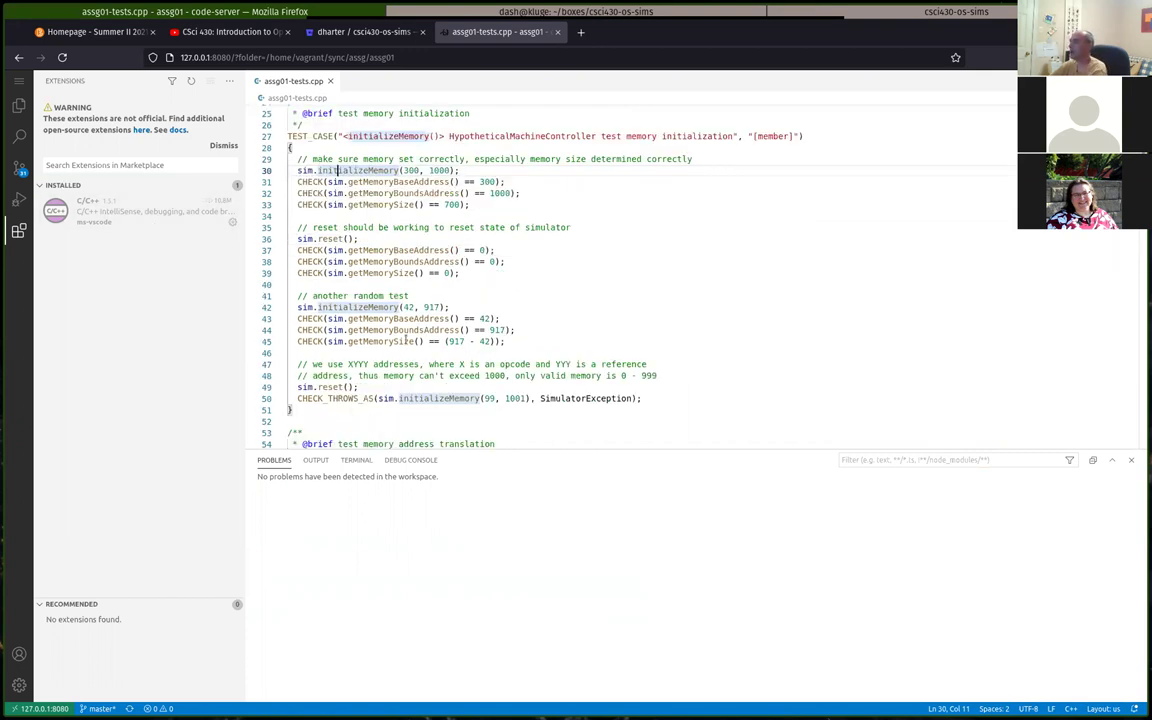
scroll(406, 341, up, 2)
click(300, 332)
scroll(300, 332, up, 3)
Enable the C/C++ extension again and run the make all task for assg01
click(231, 222)
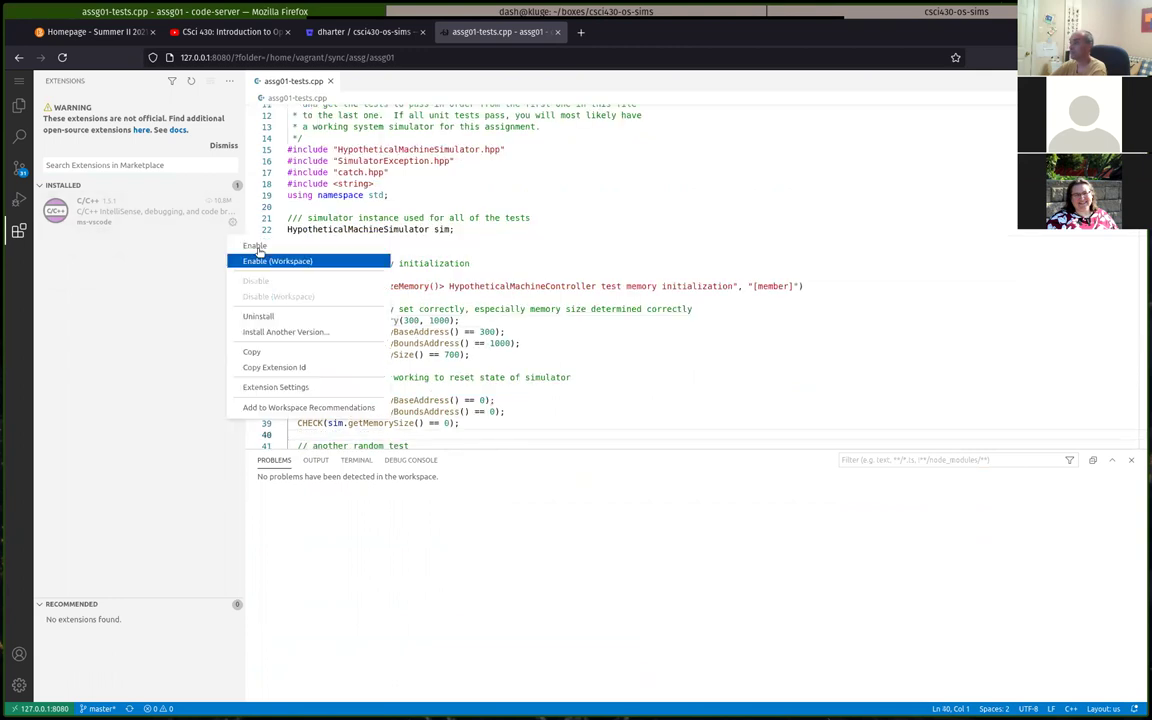
click(256, 248)
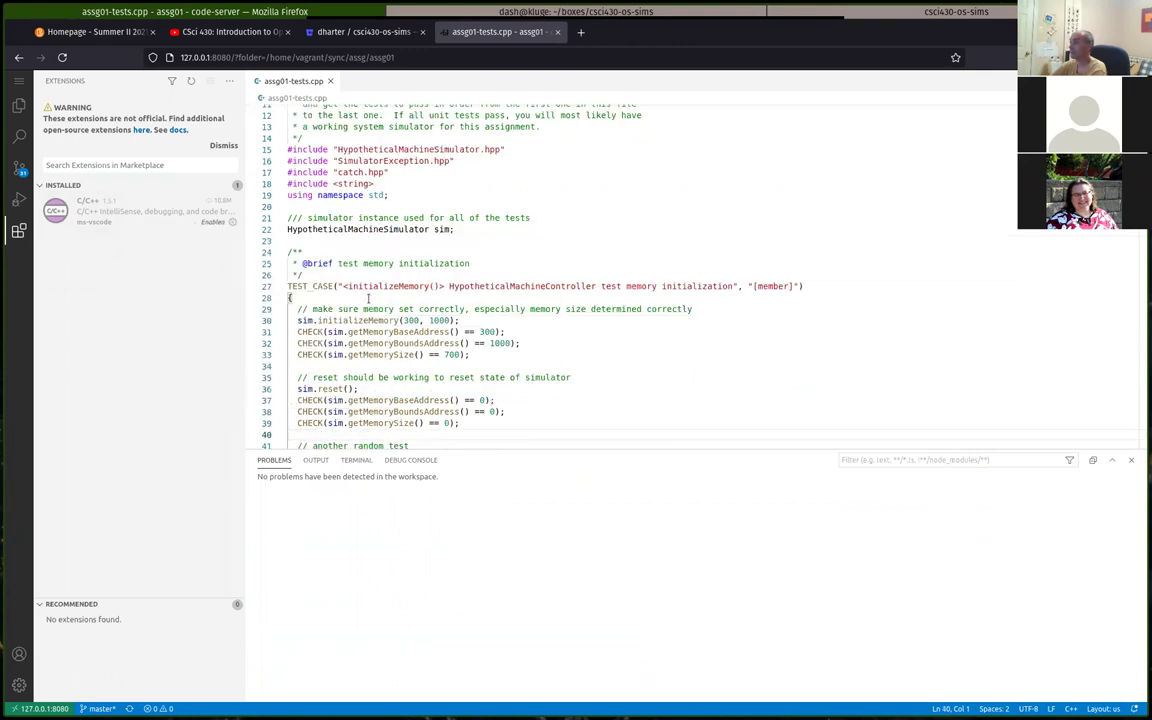
click(359, 354)
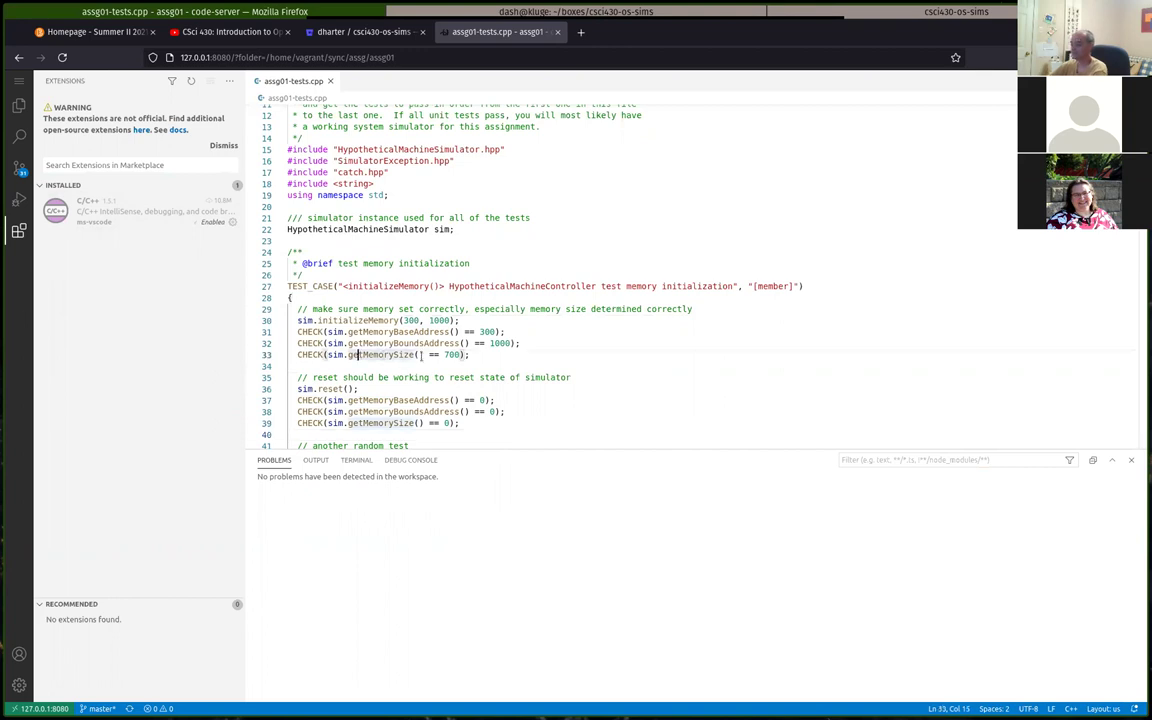
key(ctrl+shift+b)
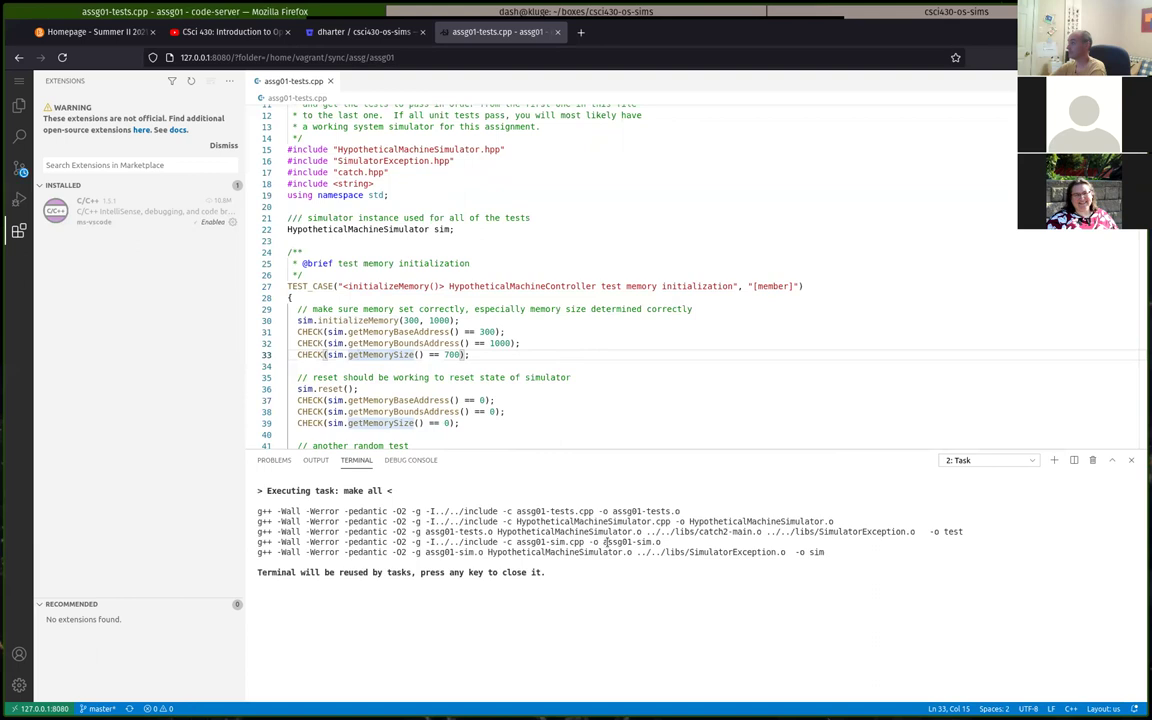
Switch to the course homepage and review the DevBox Setup announcement about the C/C++ extension and Windows build shortcut issues
key(Down)
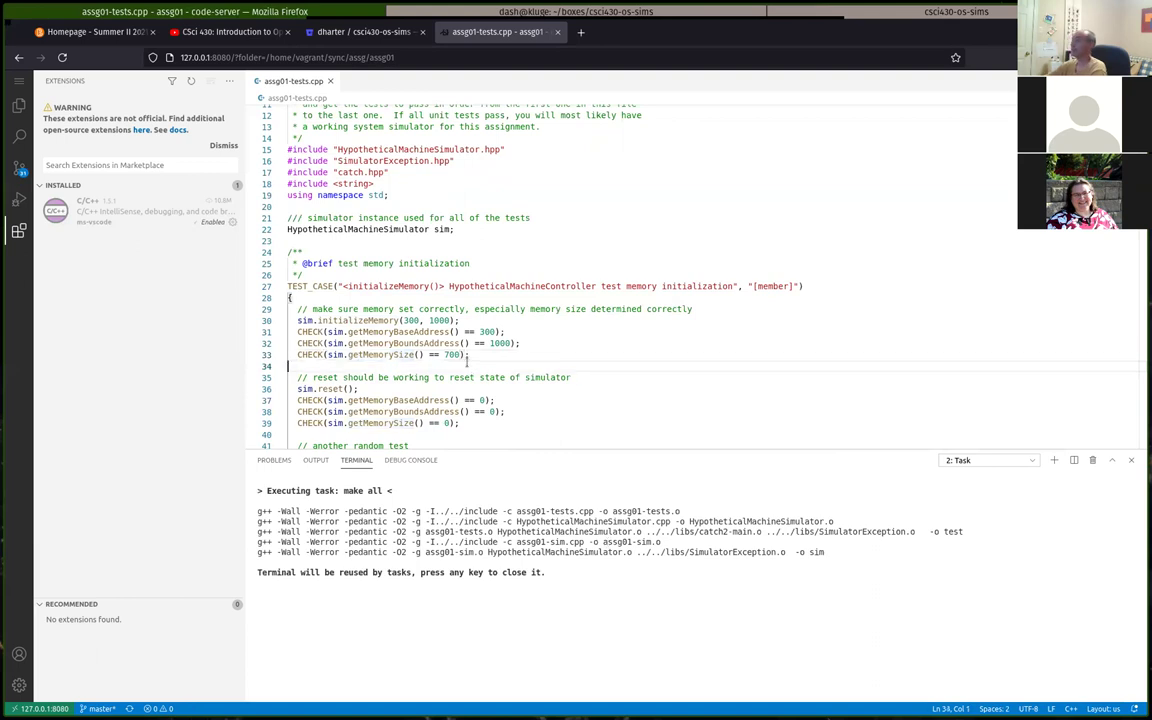
click(94, 31)
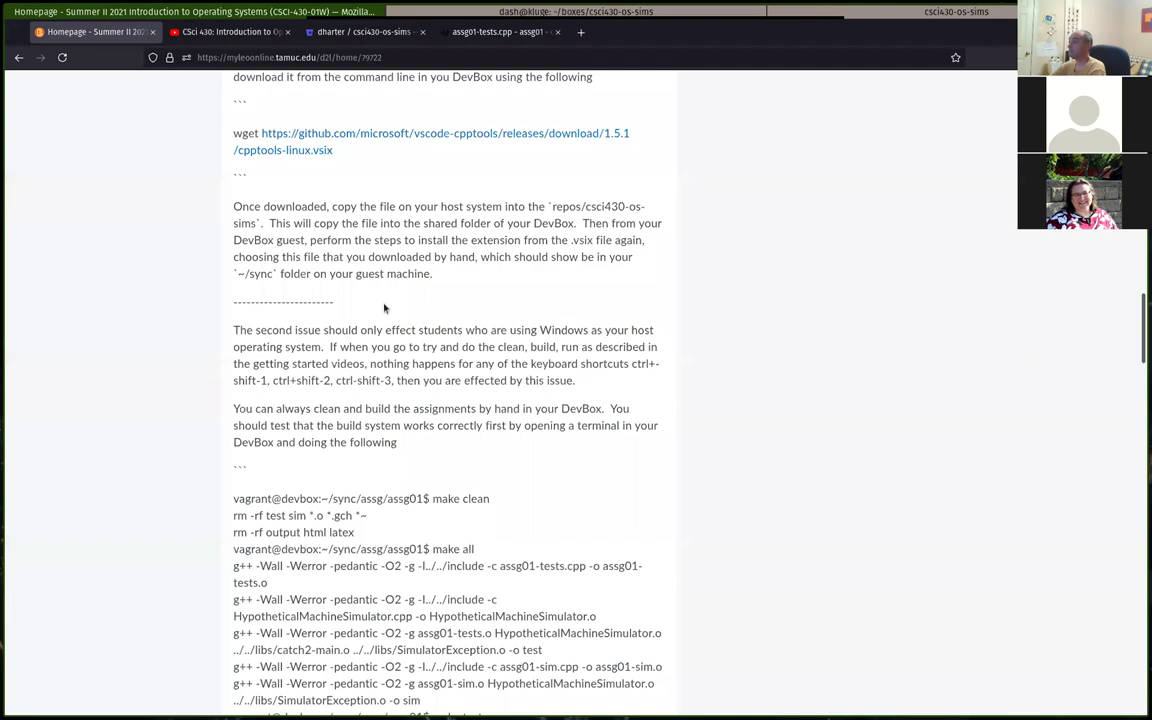
scroll(384, 308, down, 3)
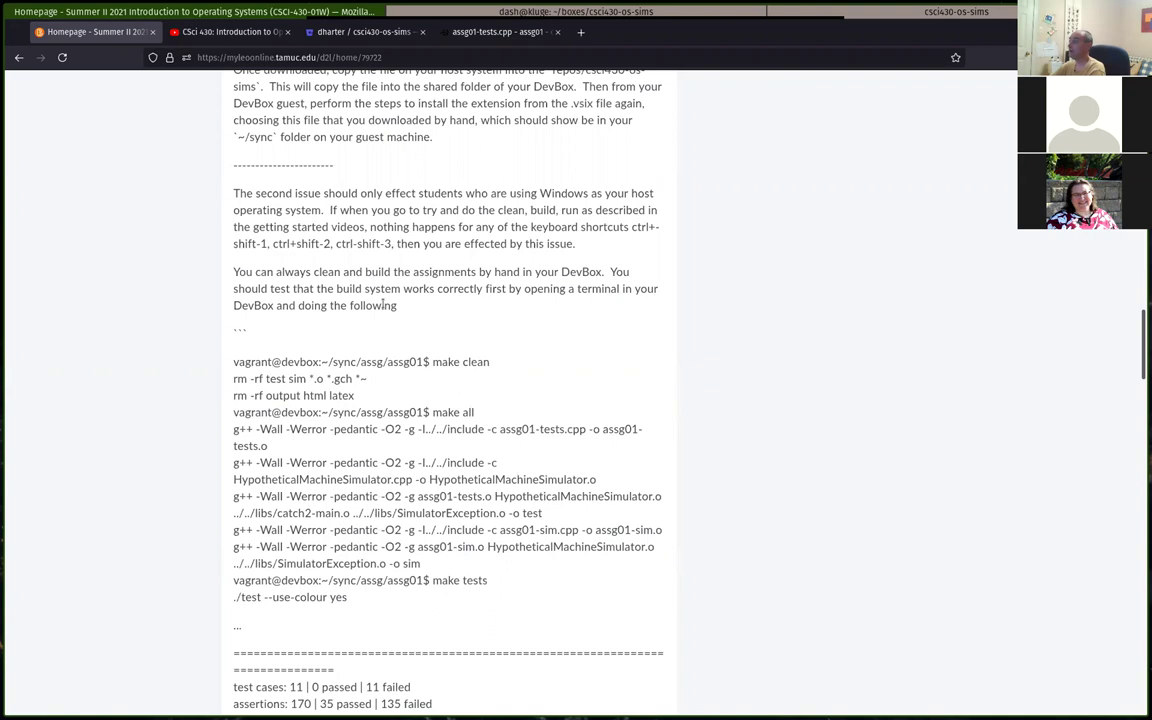
scroll(383, 305, up, 10)
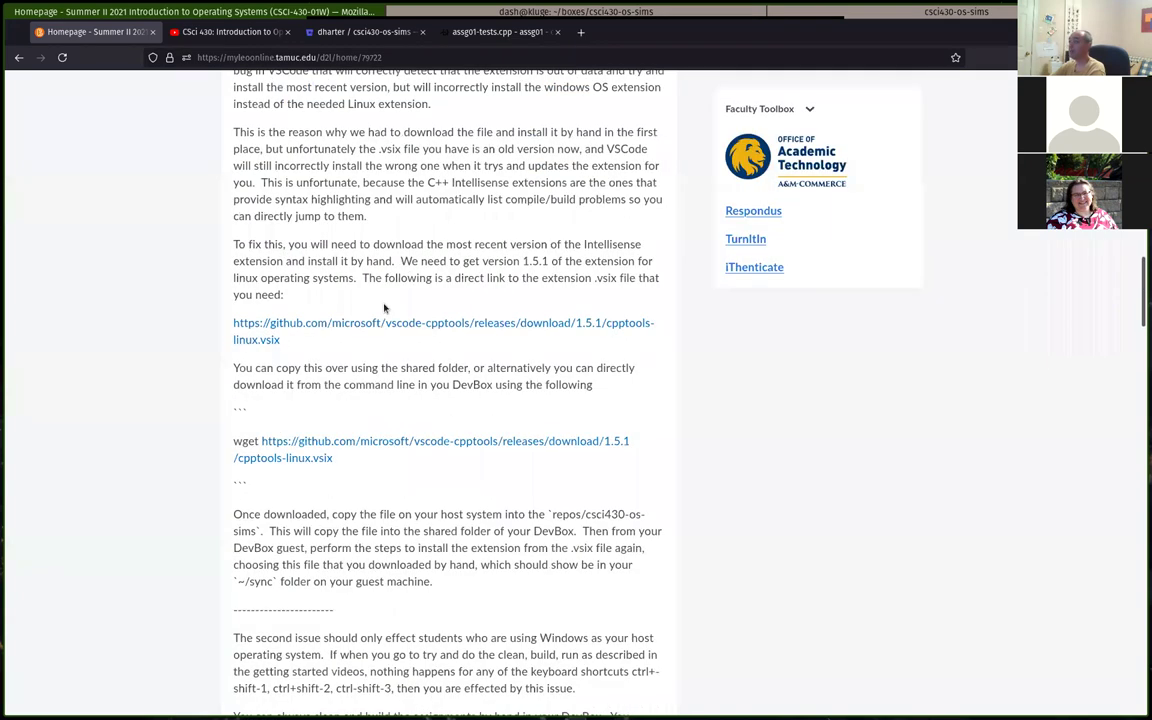
scroll(384, 308, up, 11)
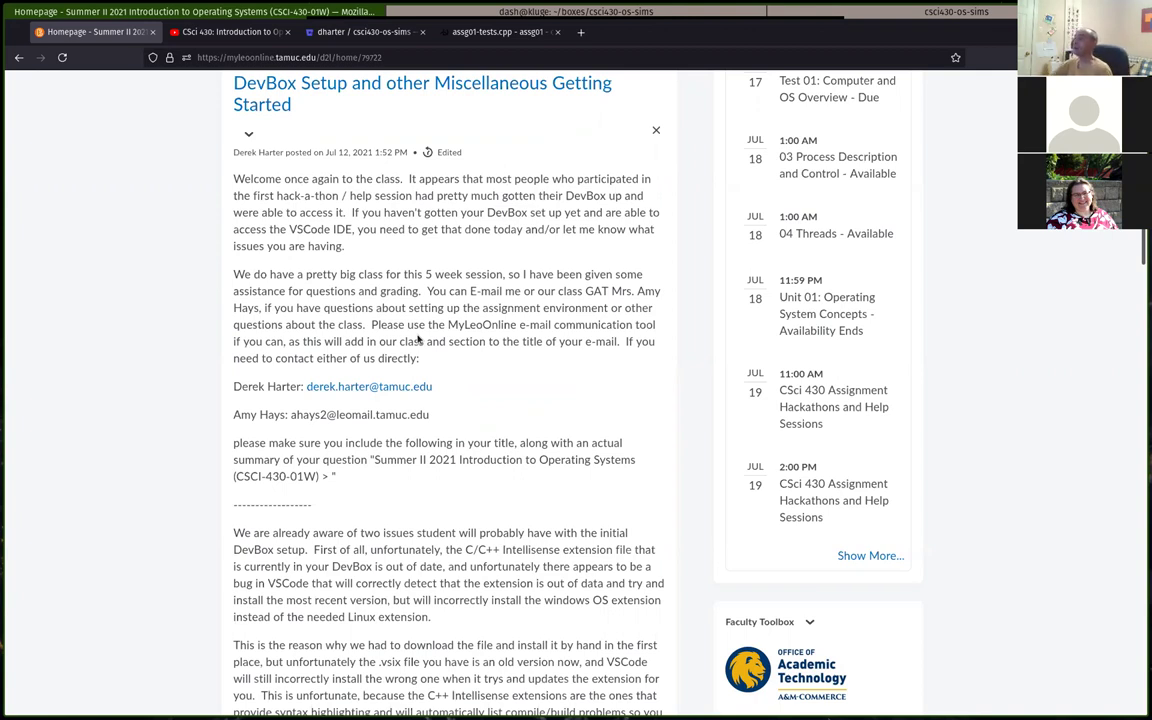
scroll(340, 310, up, 3)
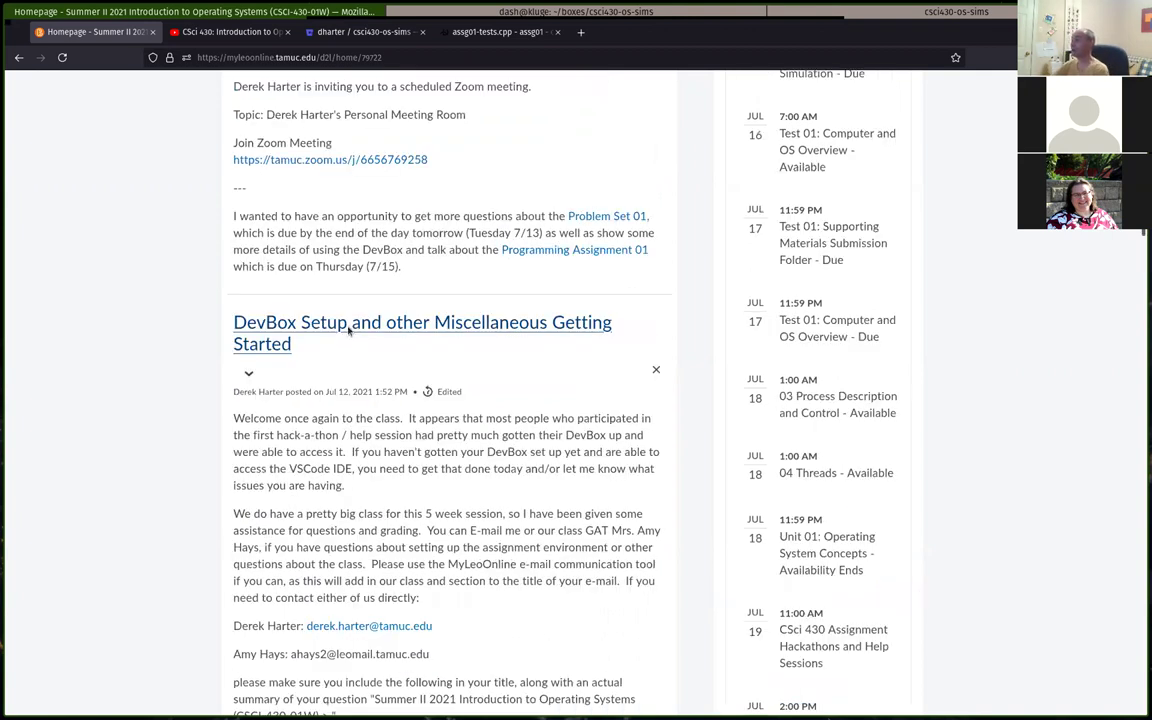
scroll(348, 330, up, 5)
scroll(335, 250, up, 4)
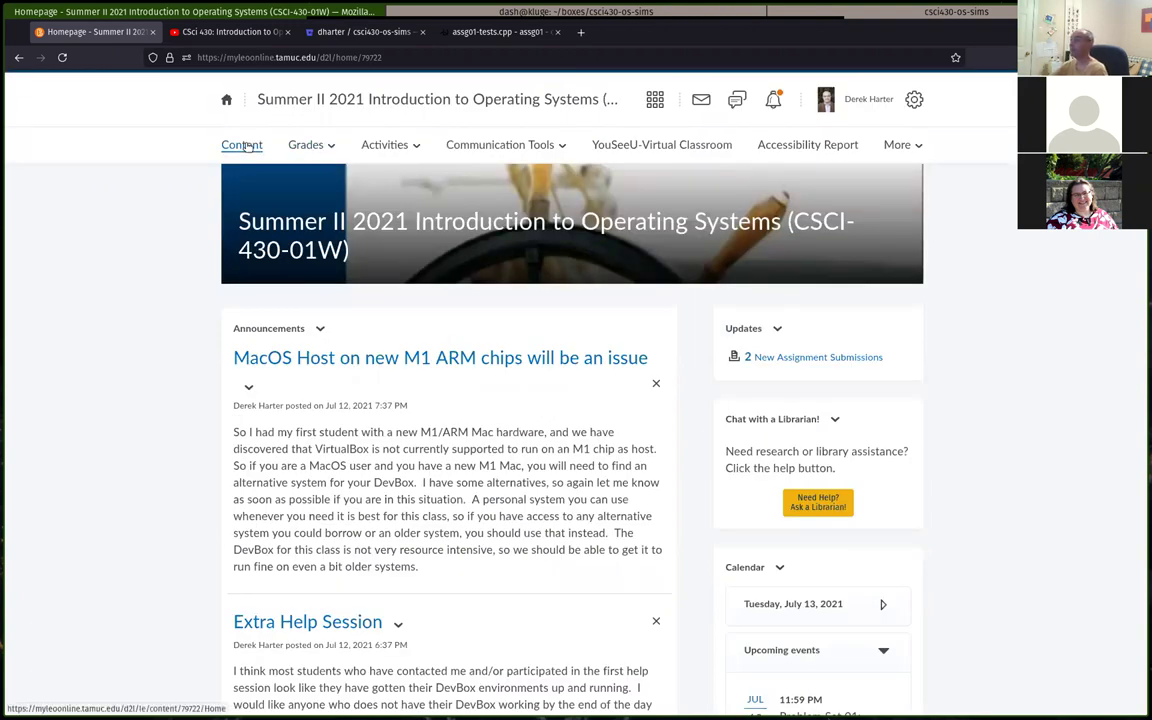
Check the course video playlist and open Problem Set 01 from the Unit 01: Operating System Concepts course content
click(245, 31)
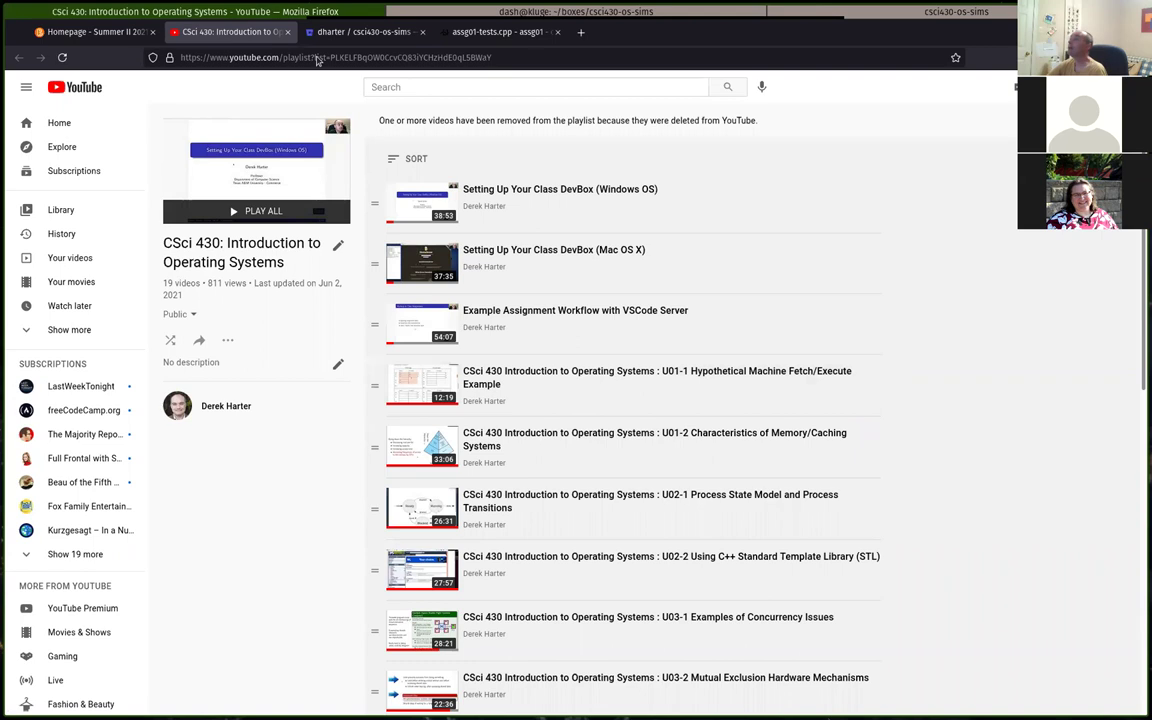
click(100, 34)
click(233, 145)
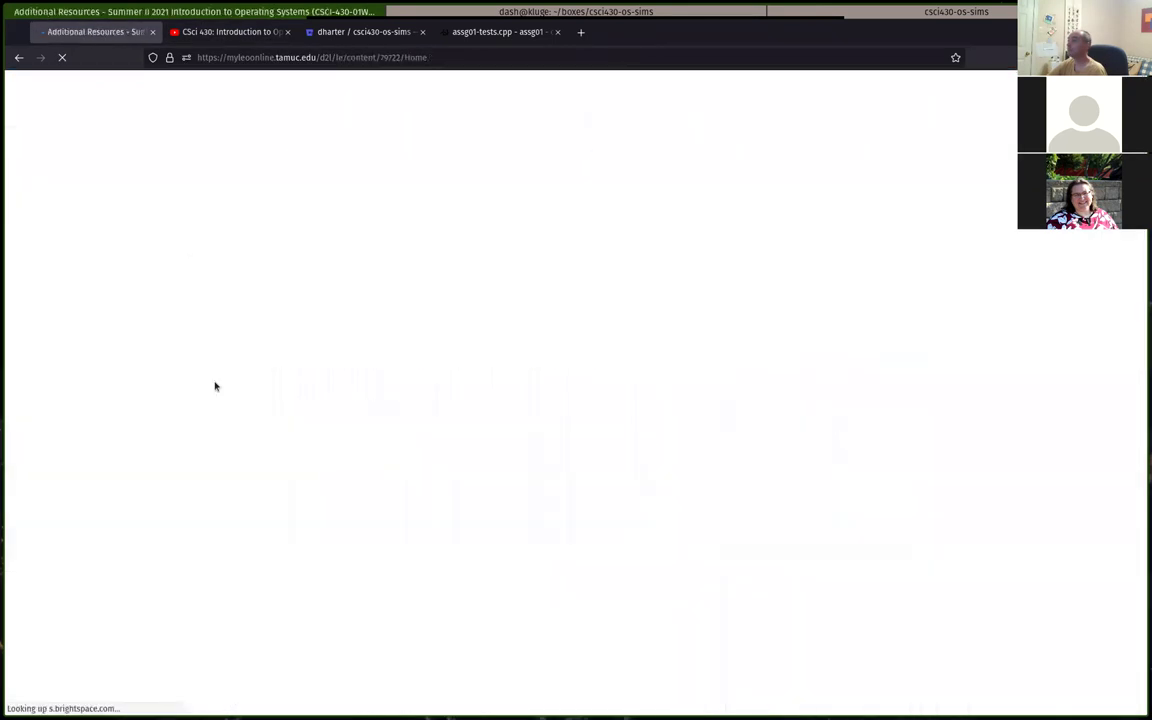
click(283, 492)
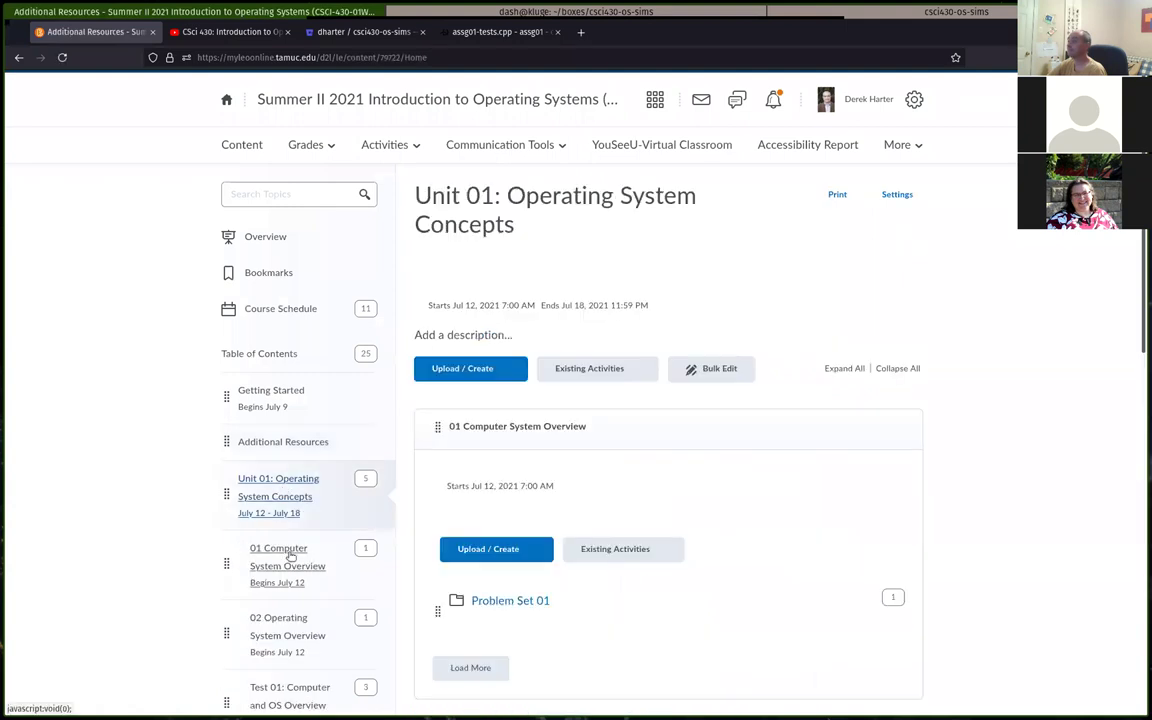
scroll(307, 519, down, 2)
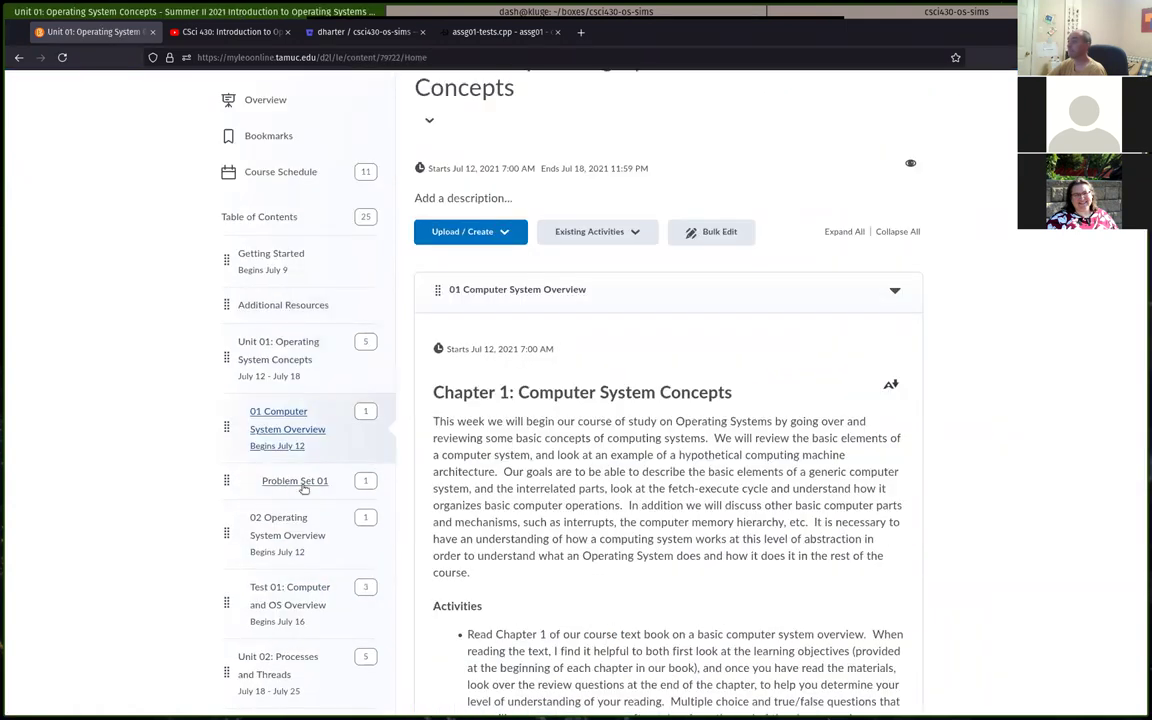
click(300, 481)
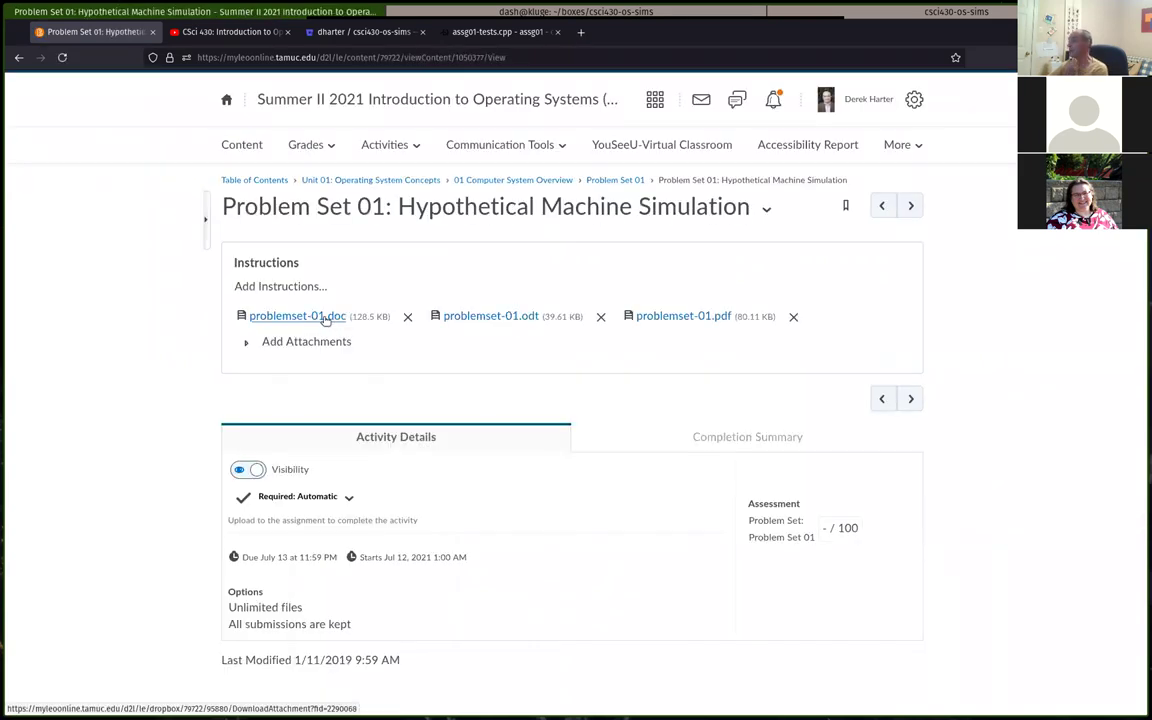
Open the attached problemset-01.doc in LibreOffice Writer
click(497, 318)
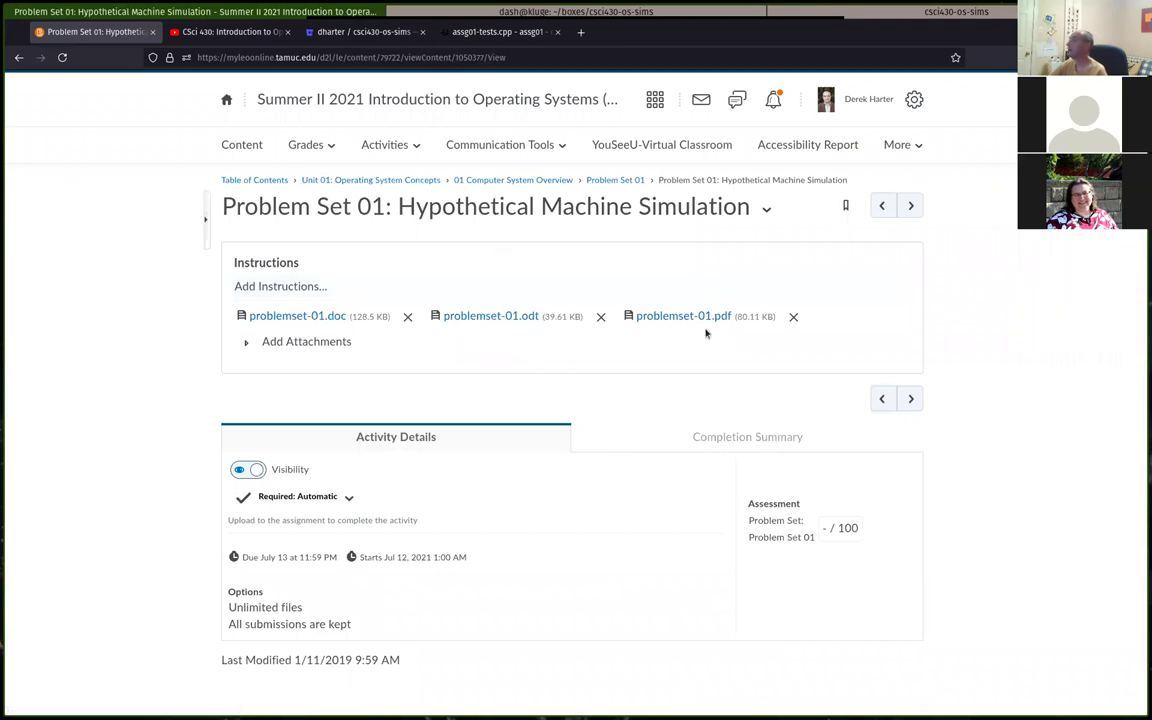
click(315, 320)
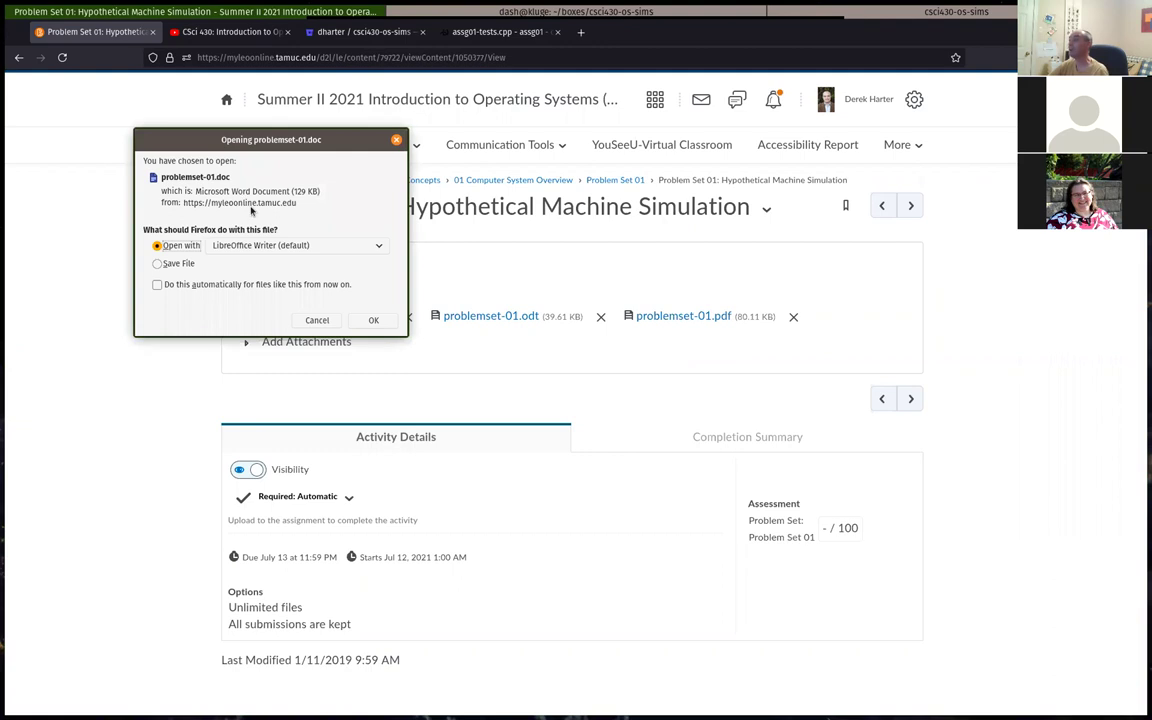
click(373, 320)
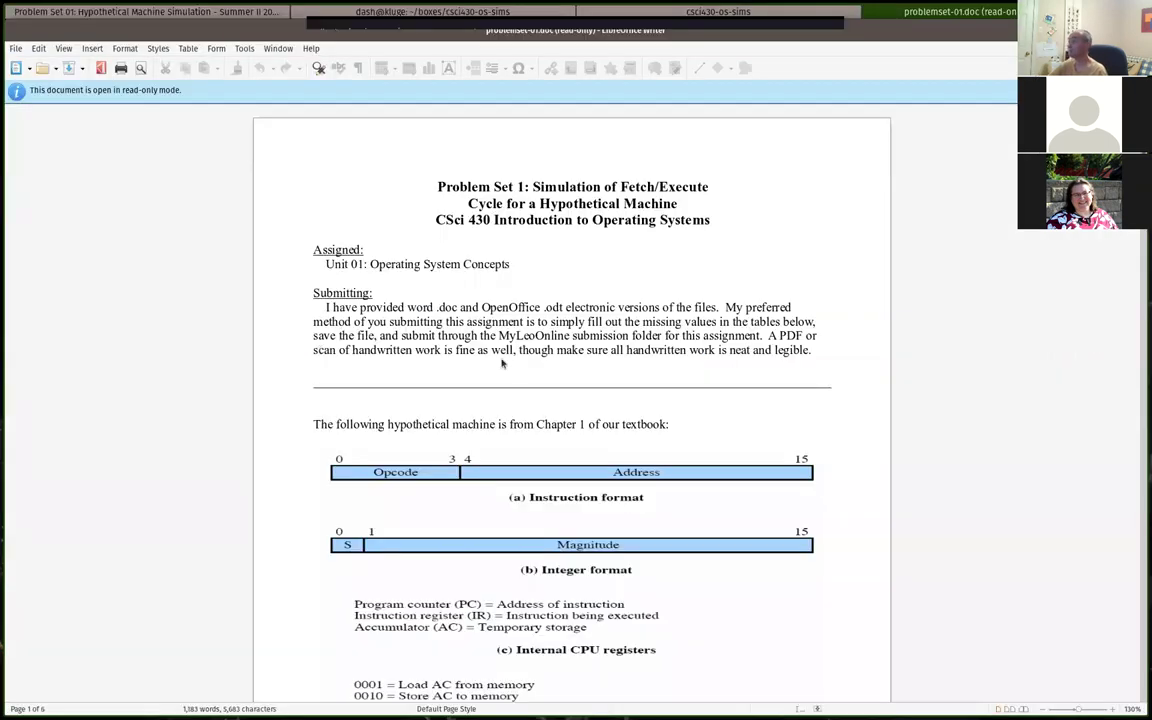
Make the read-only document editable and try a test entry in Problem 1's Fetch 1 IR cell, clearing it again
scroll(502, 364, down, 5)
scroll(466, 397, down, 15)
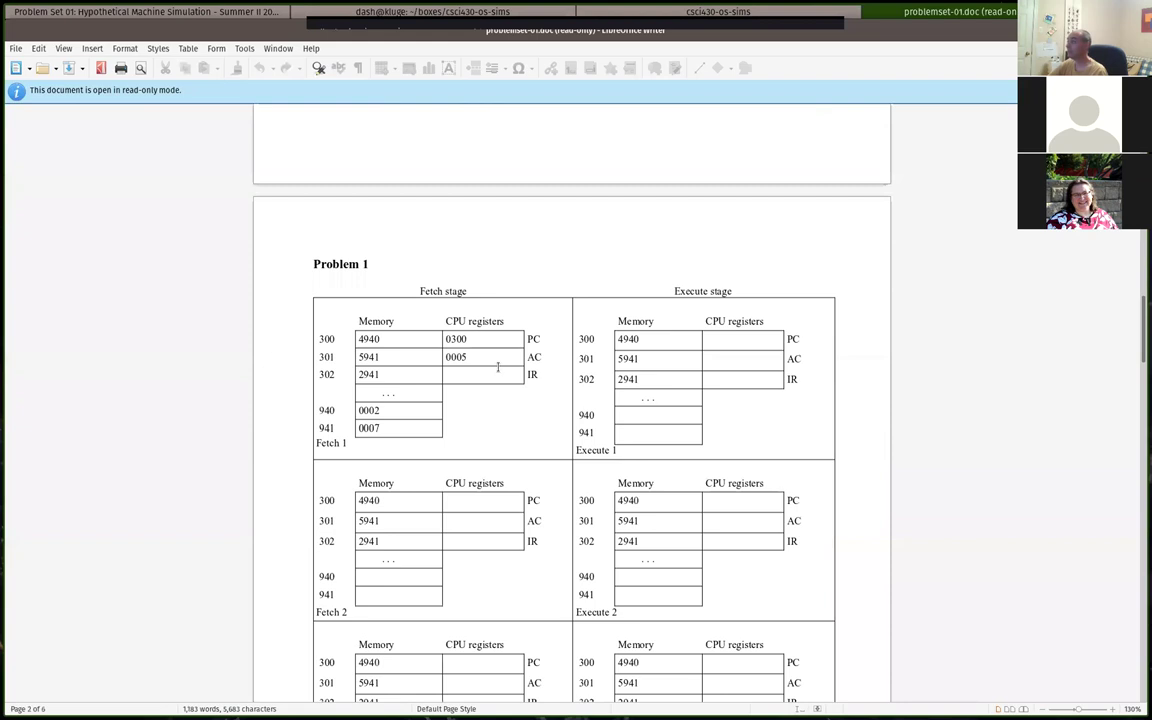
click(457, 377)
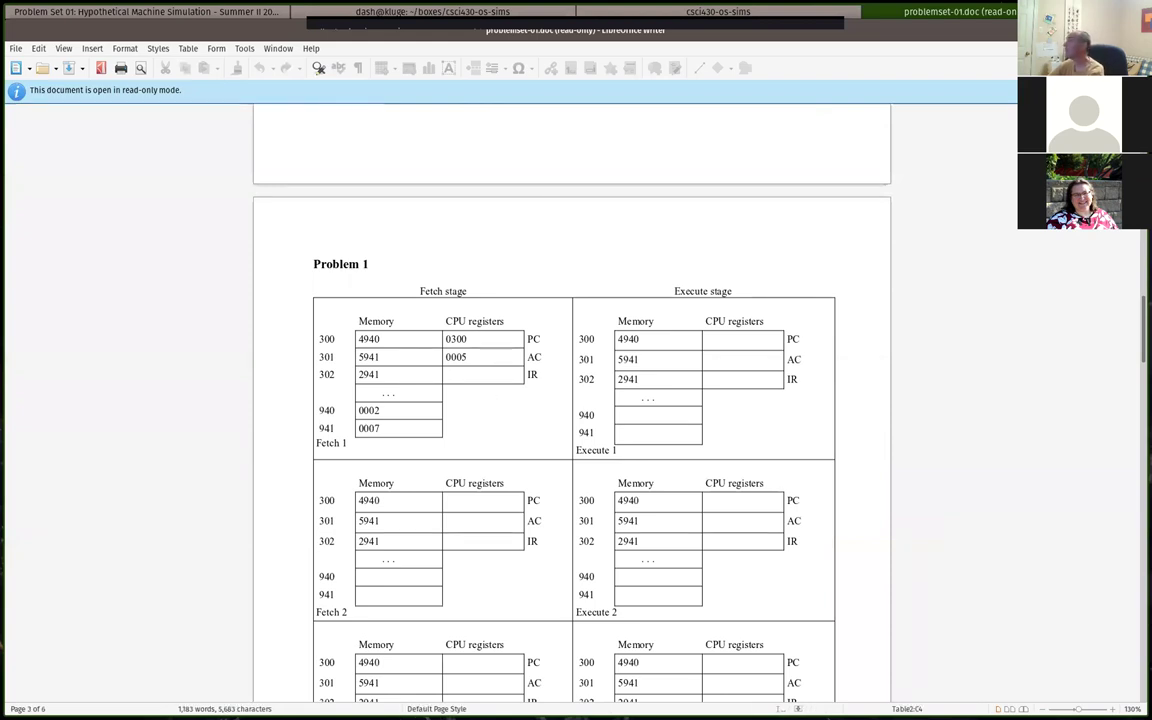
key(ctrl+shift+m)
text(4940)
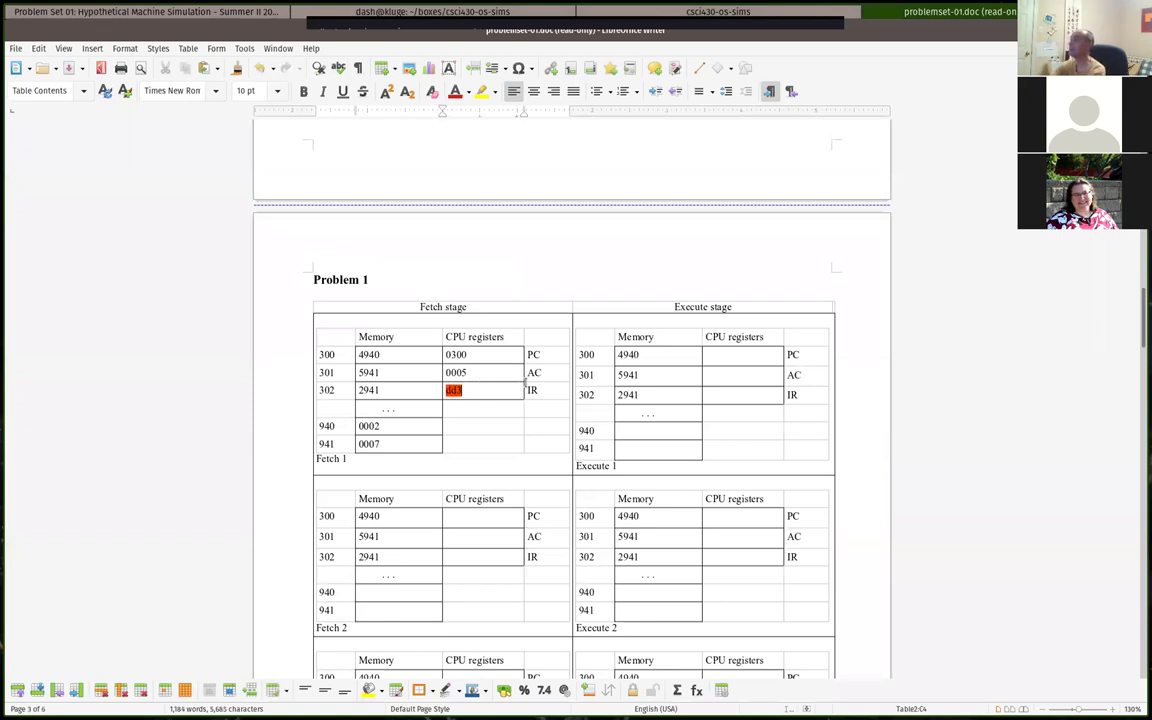
key(BackSpace)
key(BackSpace)
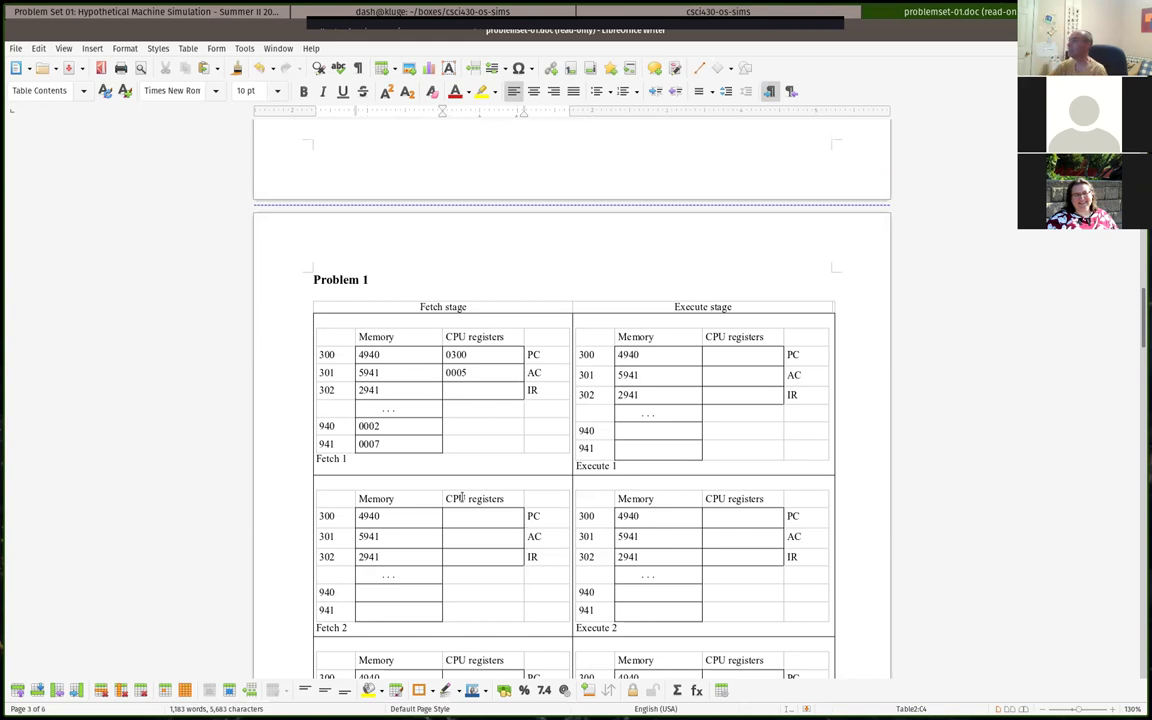
Examine the hypothetical machine figure and the expanded opcode list, marking the subtract opcode 0100
scroll(471, 418, up, 10)
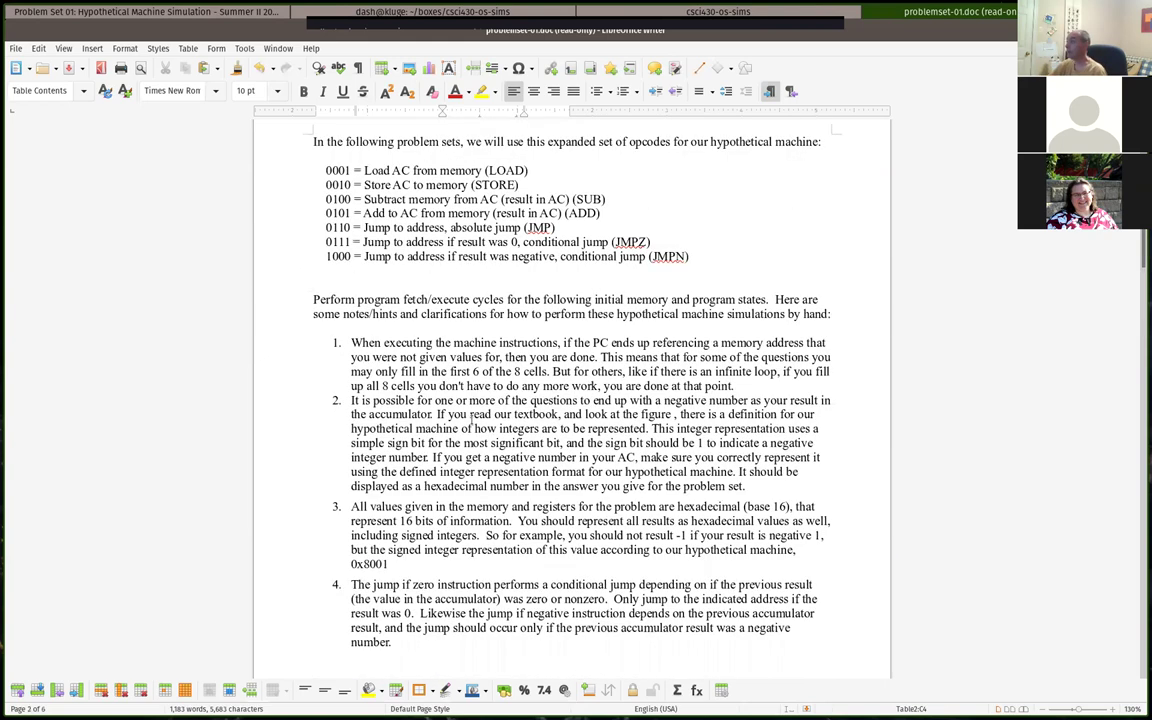
scroll(471, 418, up, 8)
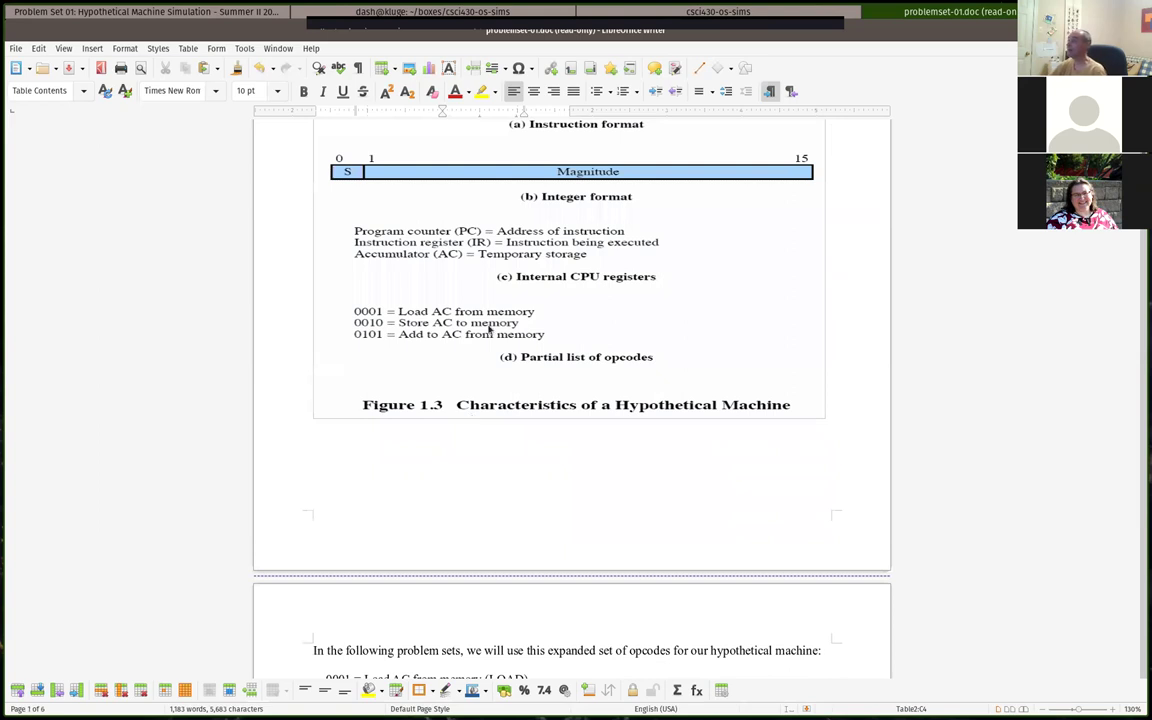
scroll(489, 328, down, 3)
scroll(457, 493, up, 12)
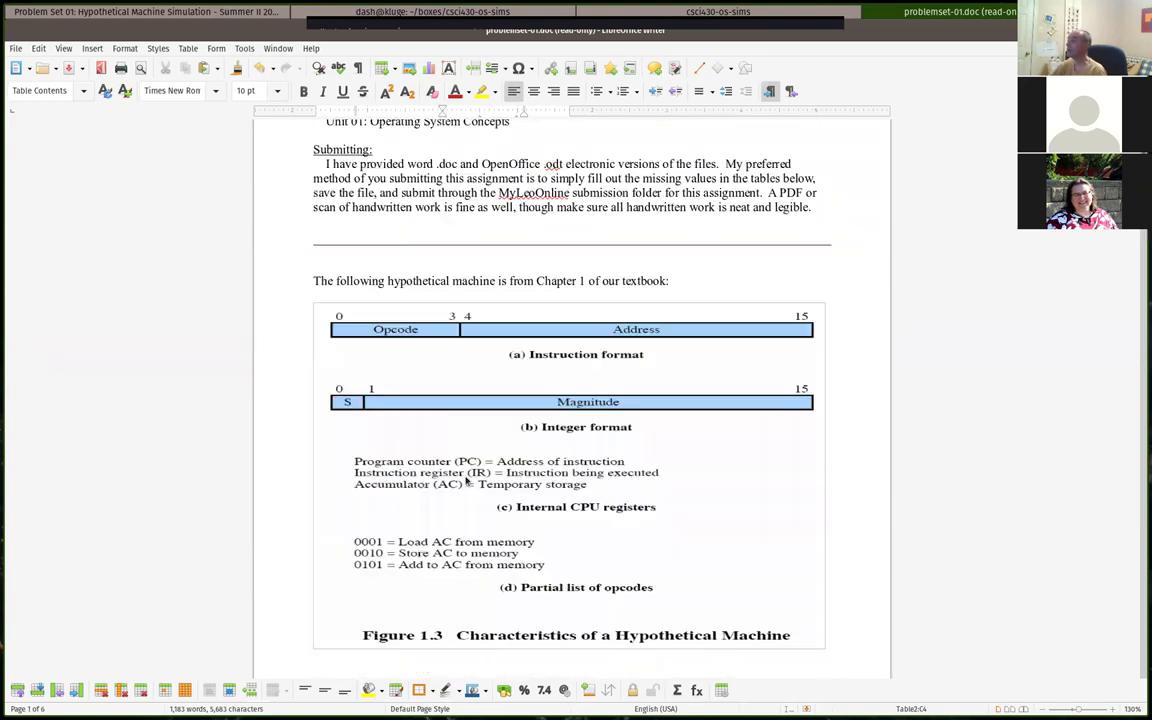
scroll(481, 279, down, 6)
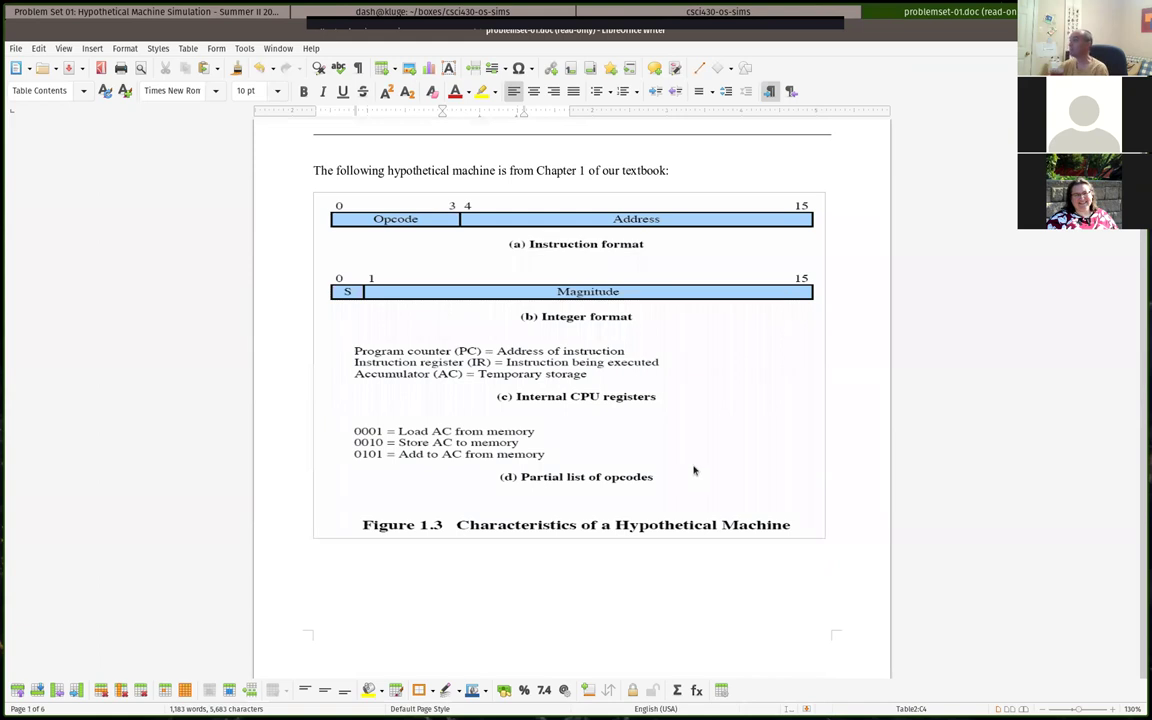
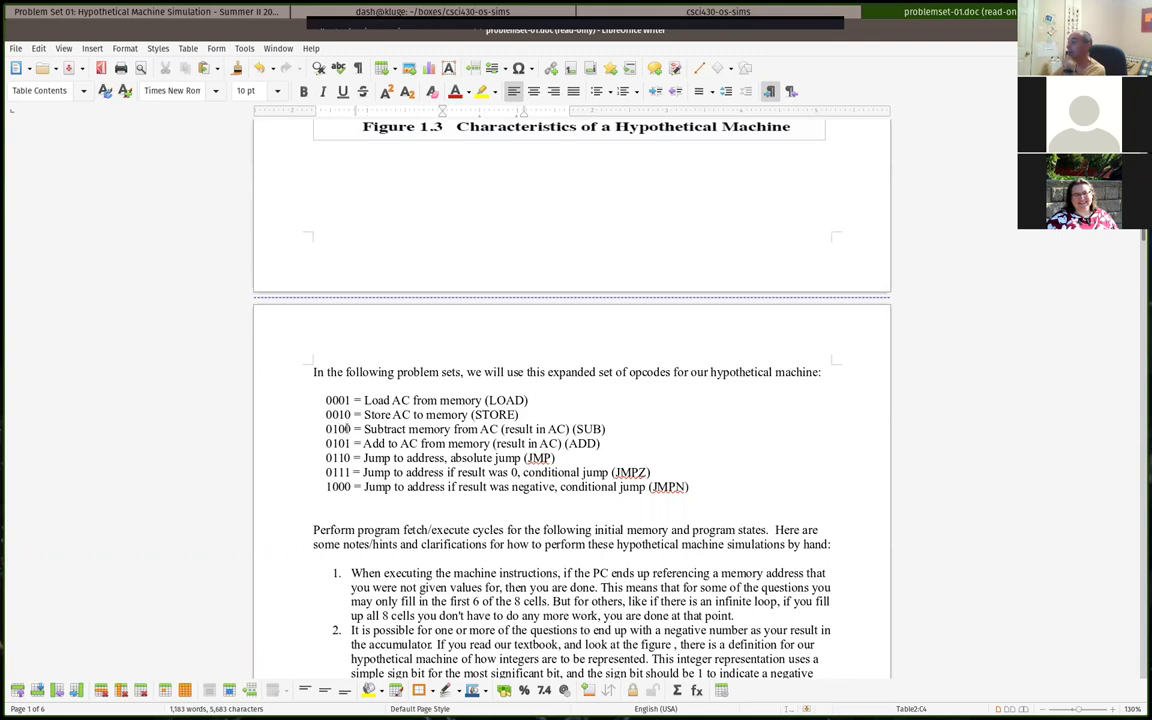
double_click(335, 428)
click(342, 428)
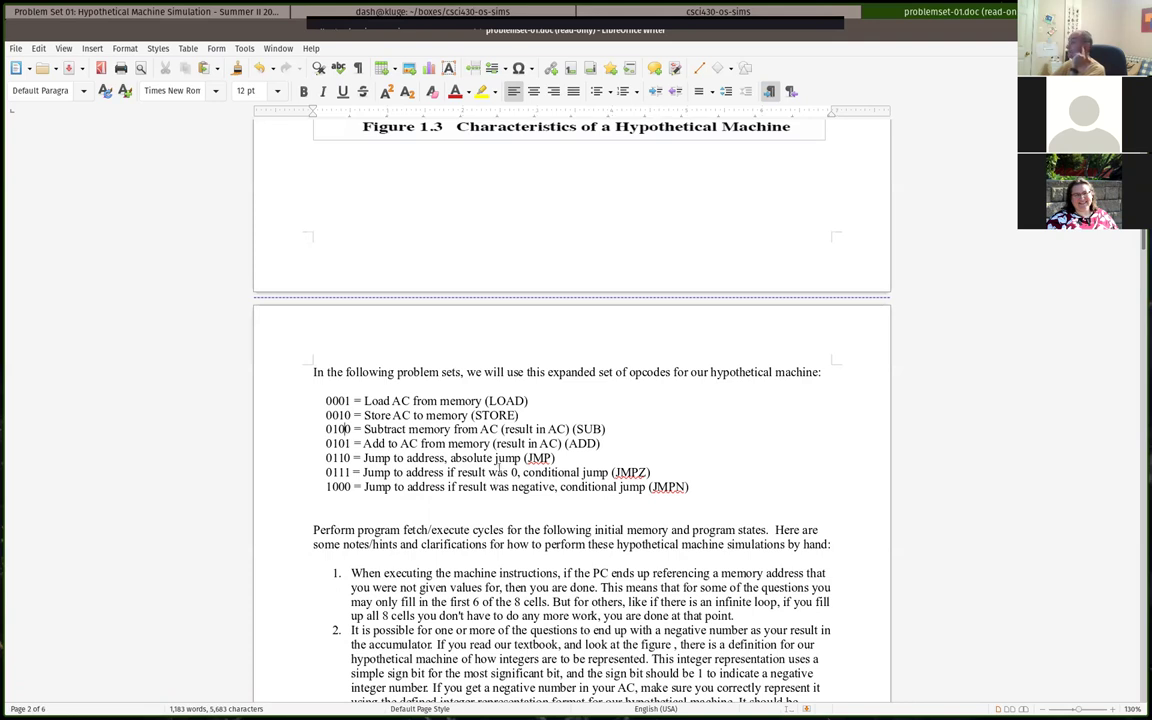
scroll(499, 462, down, 2)
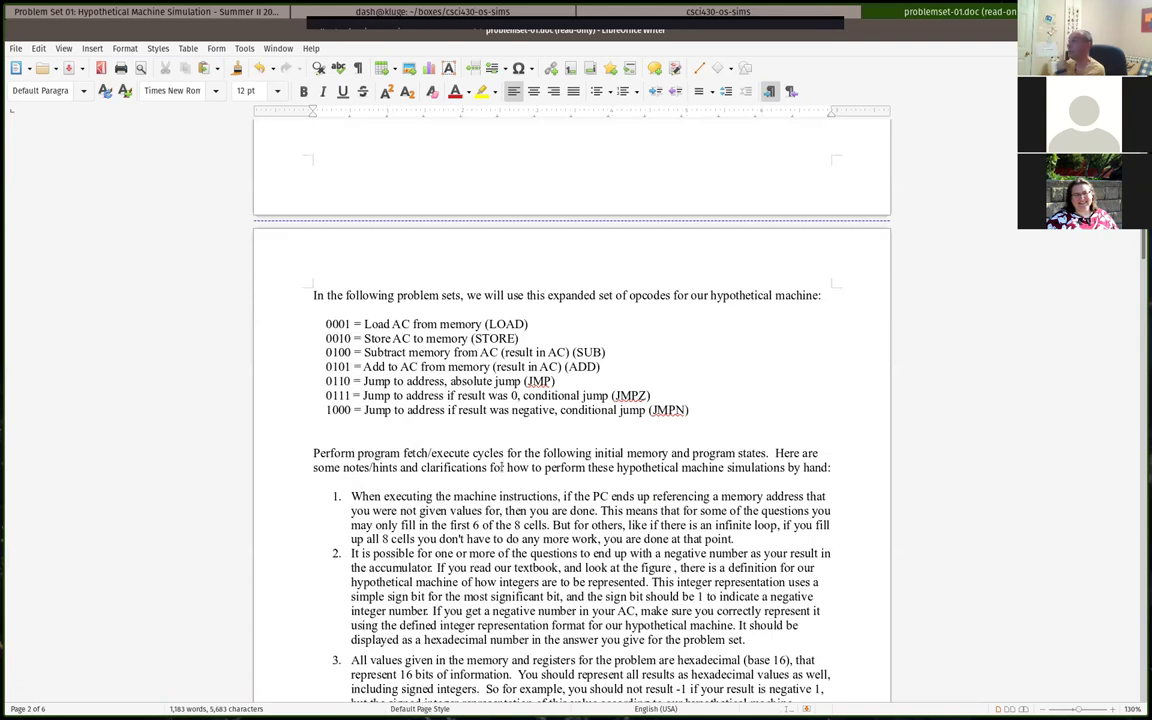
Examine Problem 1's Fetch 1 memory contents, selecting the instructions at addresses 300 to 302 and the data at 940
scroll(499, 467, down, 20)
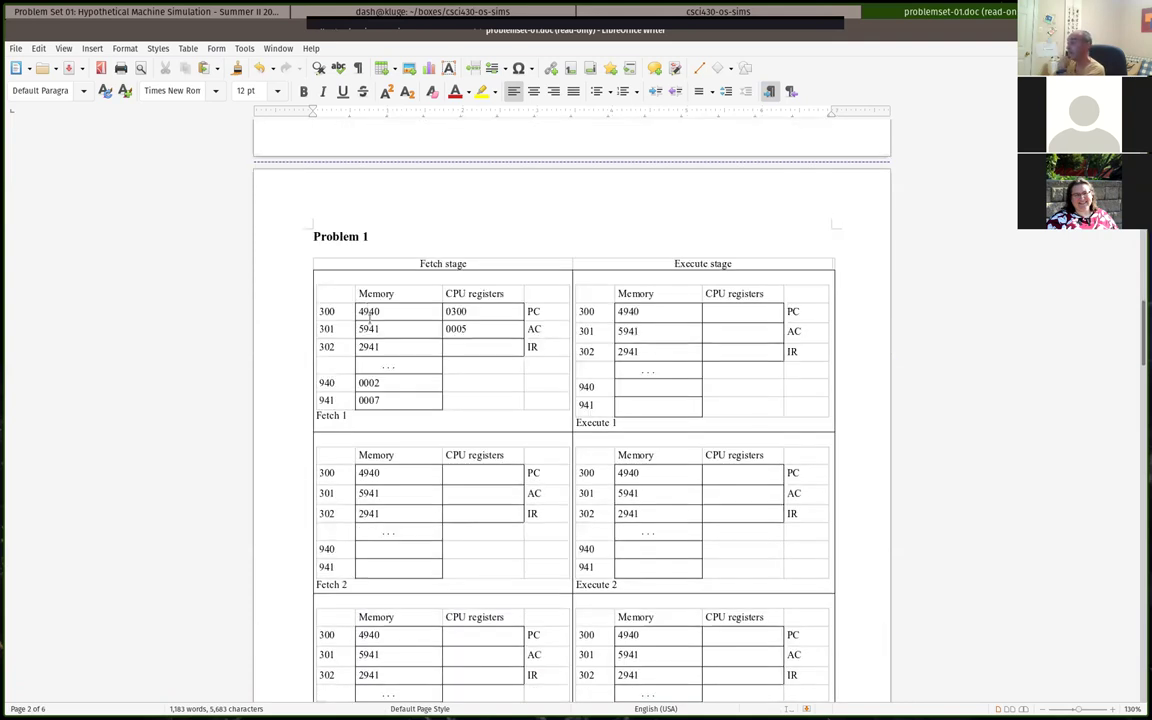
drag(357, 311, 443, 314)
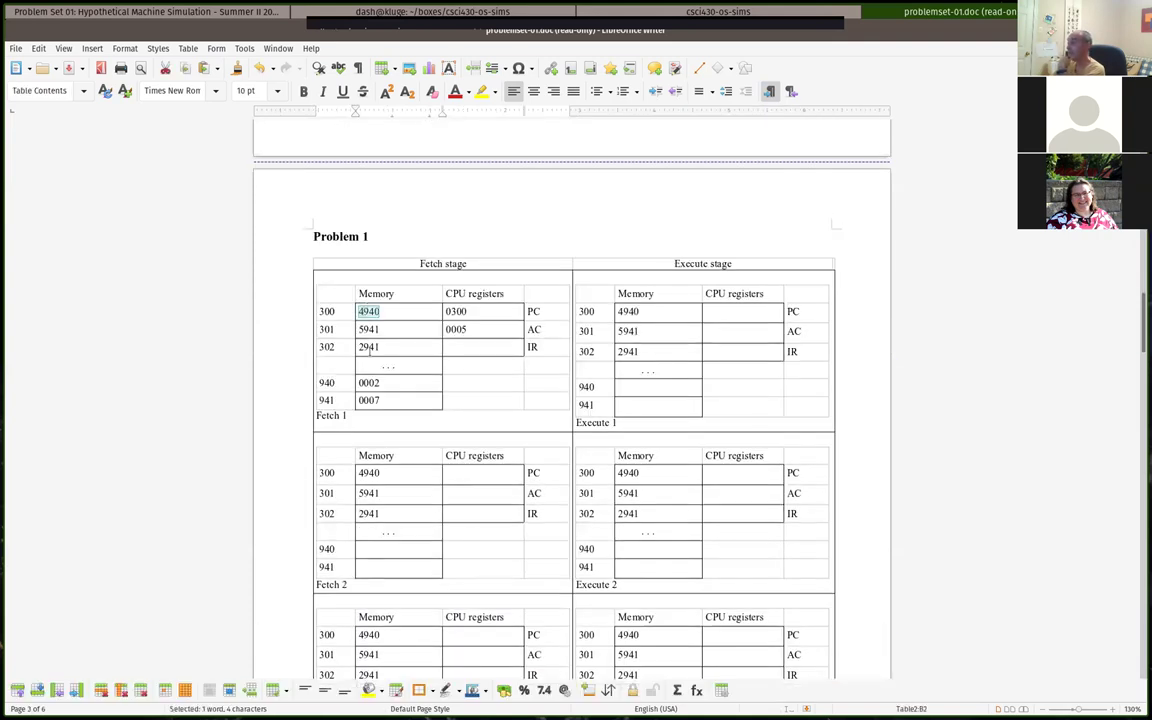
double_click(368, 329)
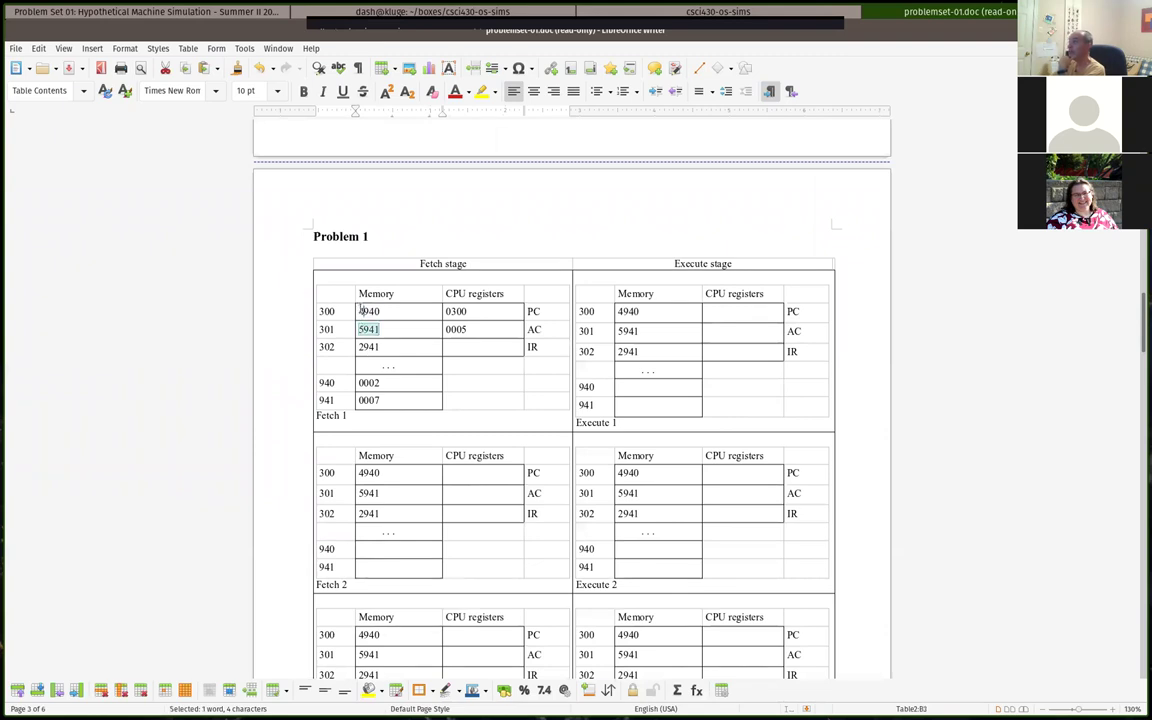
double_click(366, 311)
double_click(368, 329)
double_click(366, 347)
double_click(366, 382)
scroll(366, 365, up, 1)
double_click(368, 349)
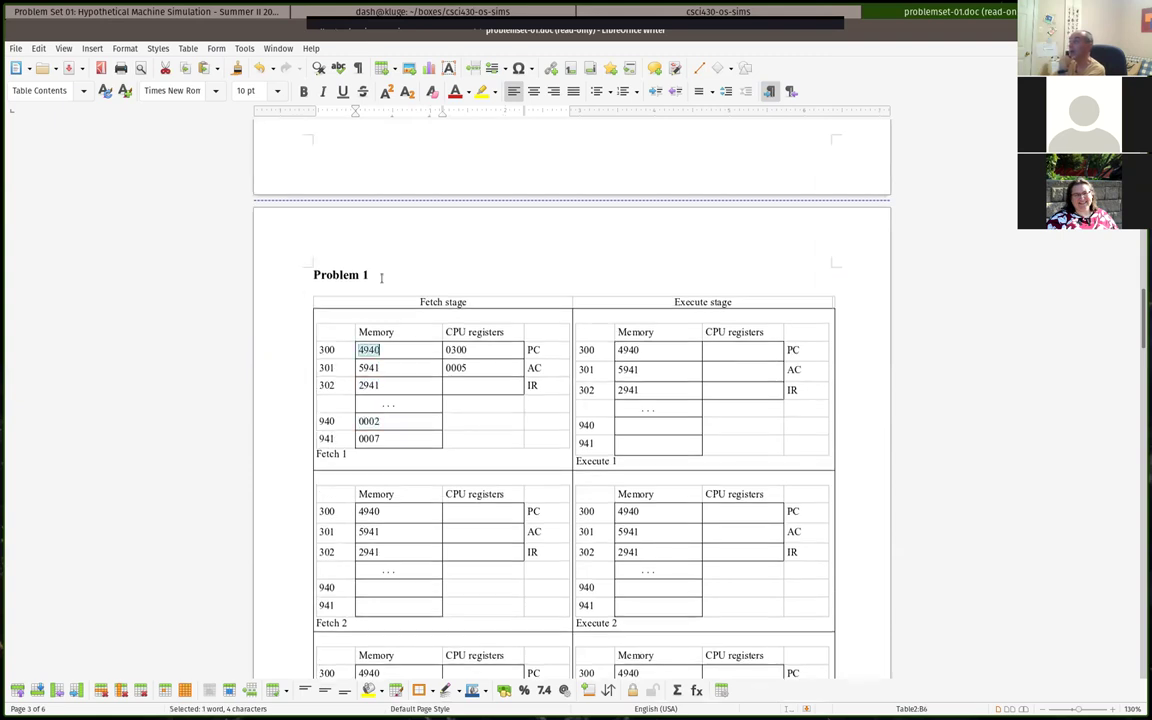
Highlight the leading opcode digits of the instructions at addresses 300, 301 and 302 in Problem 1's Fetch 1 memory
click(362, 349)
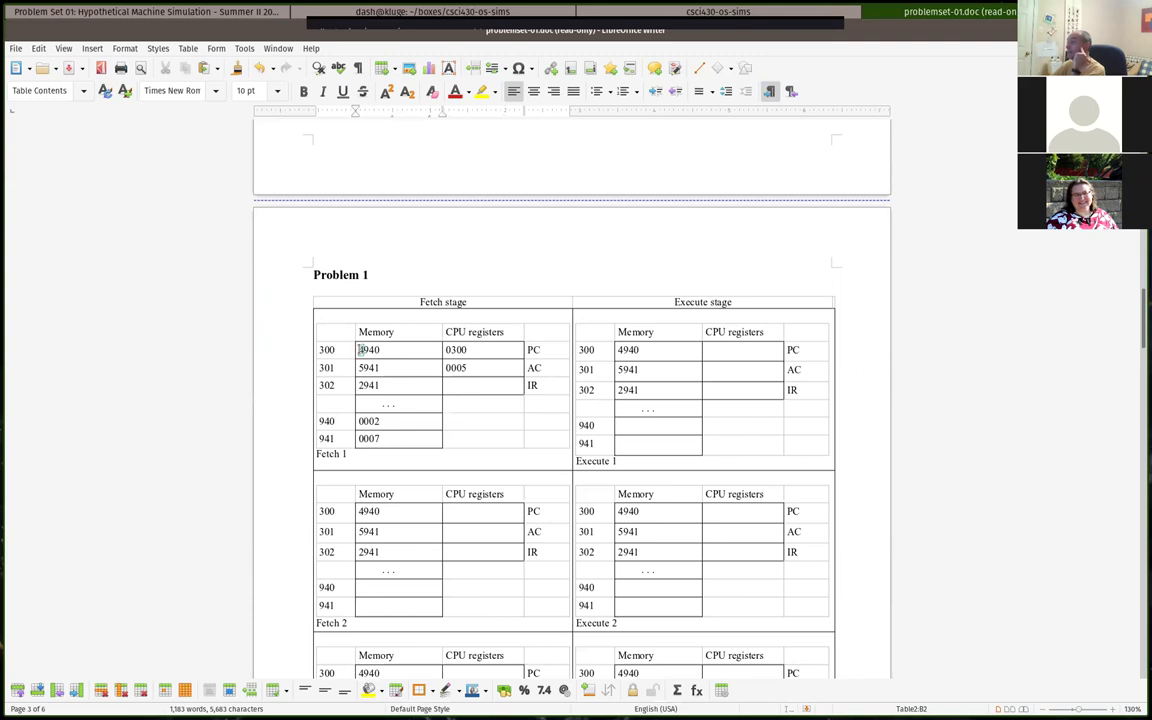
key(shift+Right)
click(360, 368)
key(shift+Right)
click(359, 385)
key(shift+Right)
key(shift+Right)
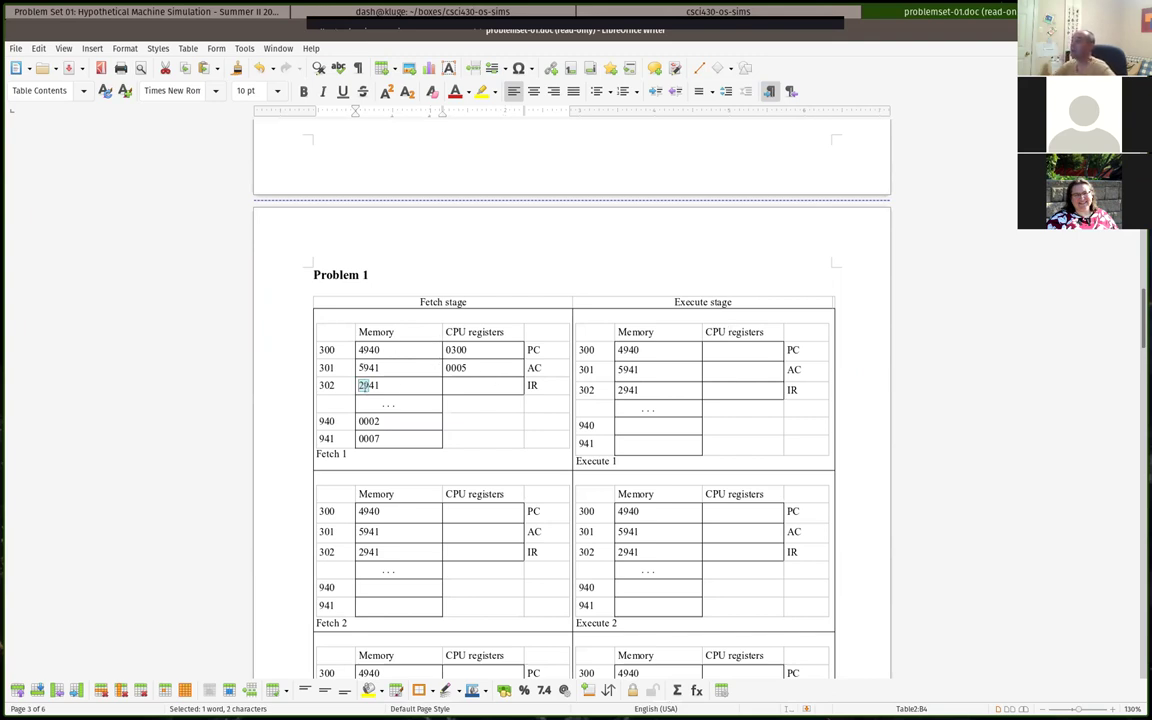
Compare the instruction format in Figure 1.3 with the expanded opcode list on the following page
click(499, 231)
scroll(494, 247, up, 8)
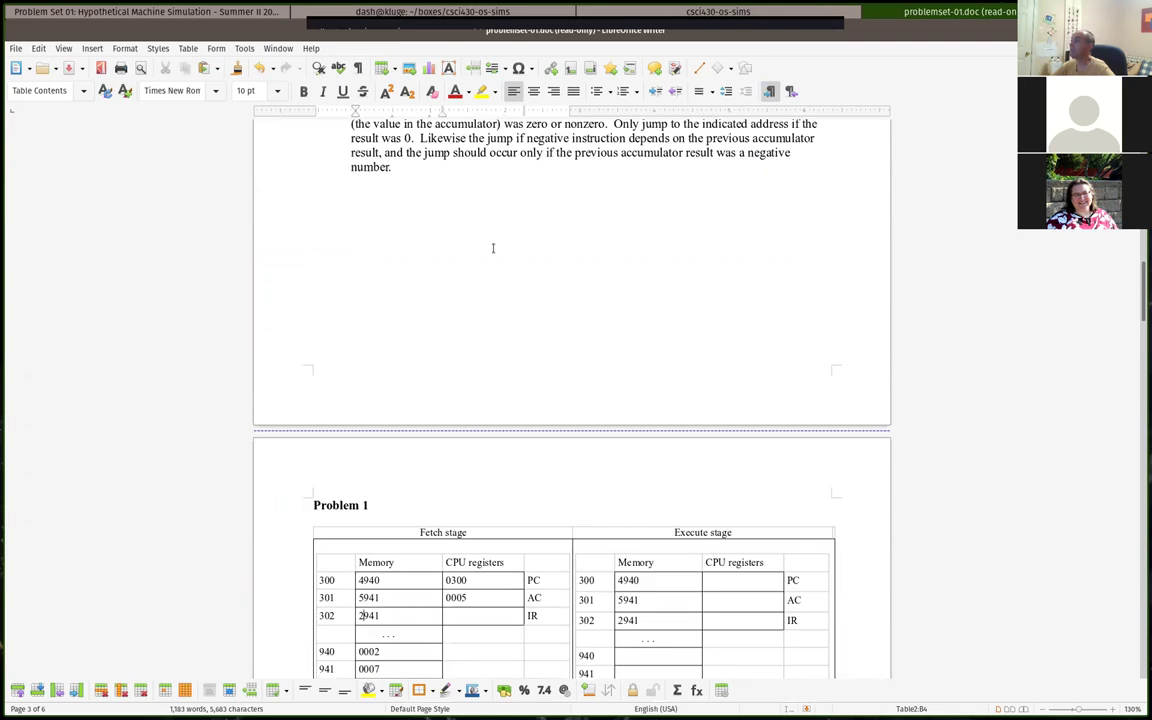
scroll(494, 249, up, 6)
scroll(391, 206, up, 3)
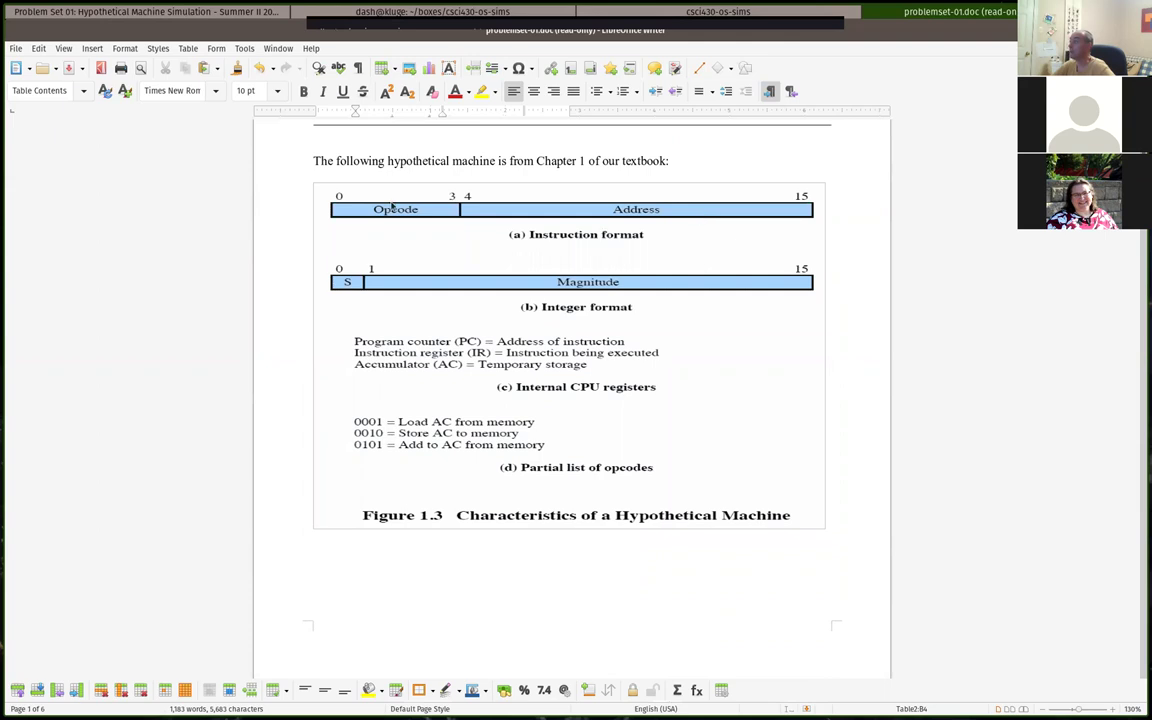
scroll(384, 409, down, 3)
scroll(384, 409, down, 3)
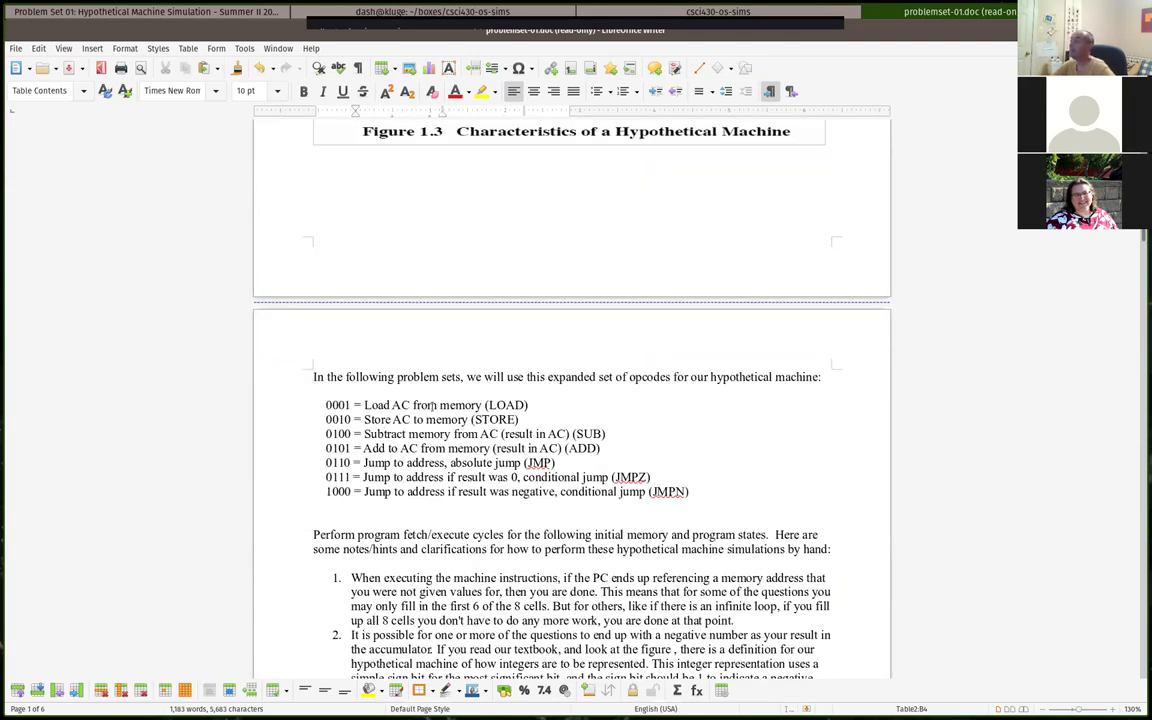
Compare the expanded opcode list with the instructions in Problem 1's Fetch 1 memory
scroll(423, 454, down, 5)
scroll(433, 453, up, 2)
scroll(432, 447, down, 14)
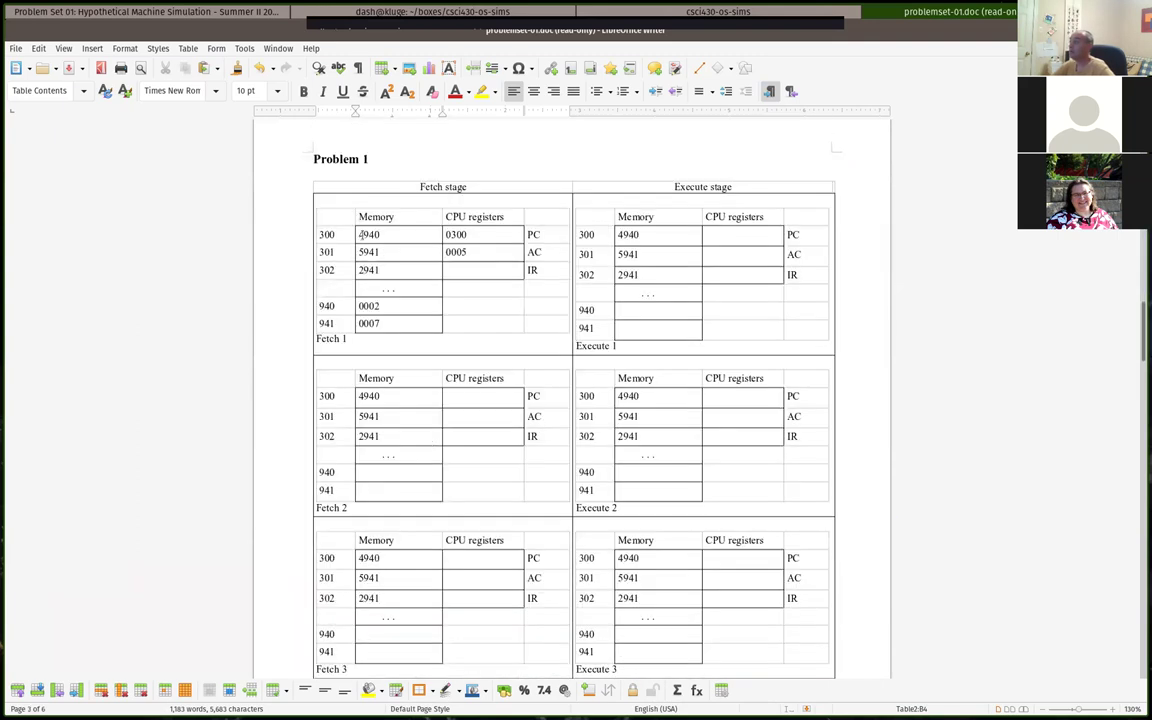
scroll(604, 208, up, 15)
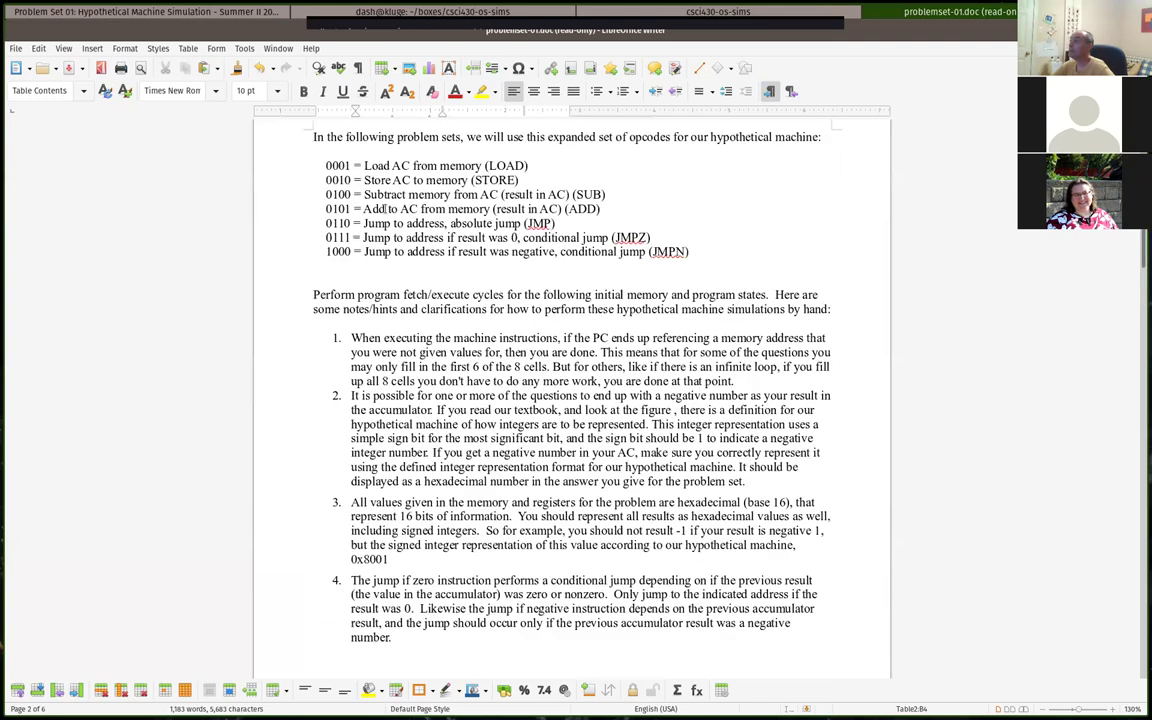
scroll(304, 228, up, 1)
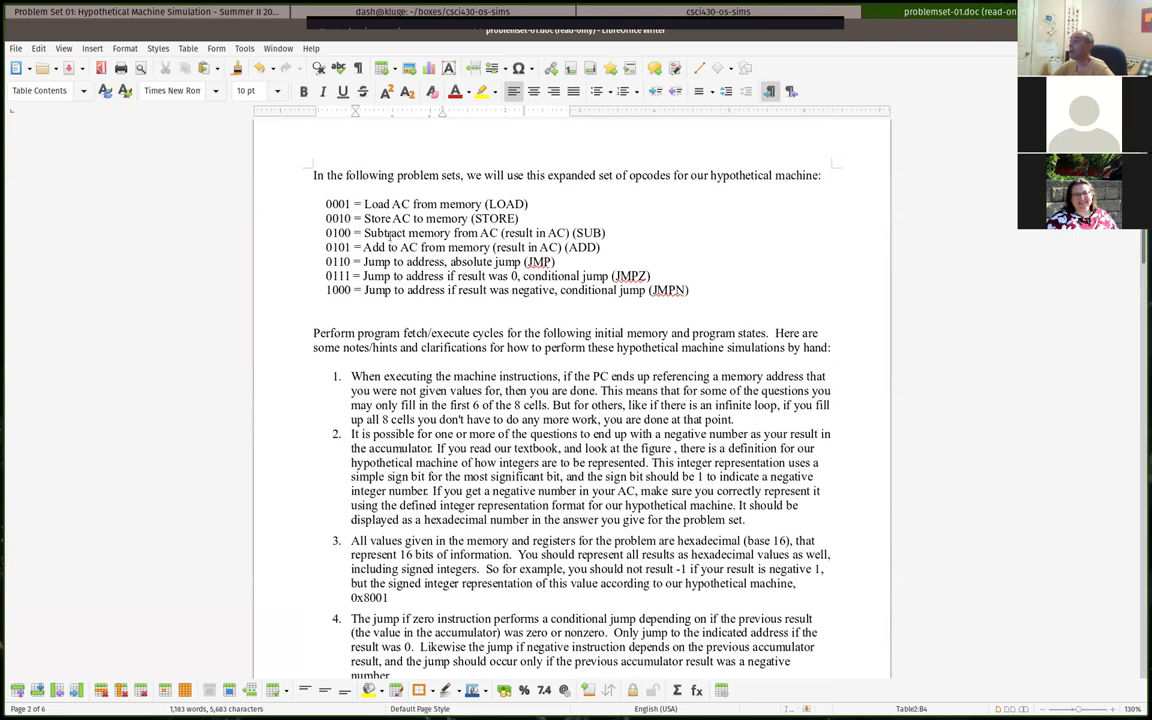
scroll(609, 348, down, 15)
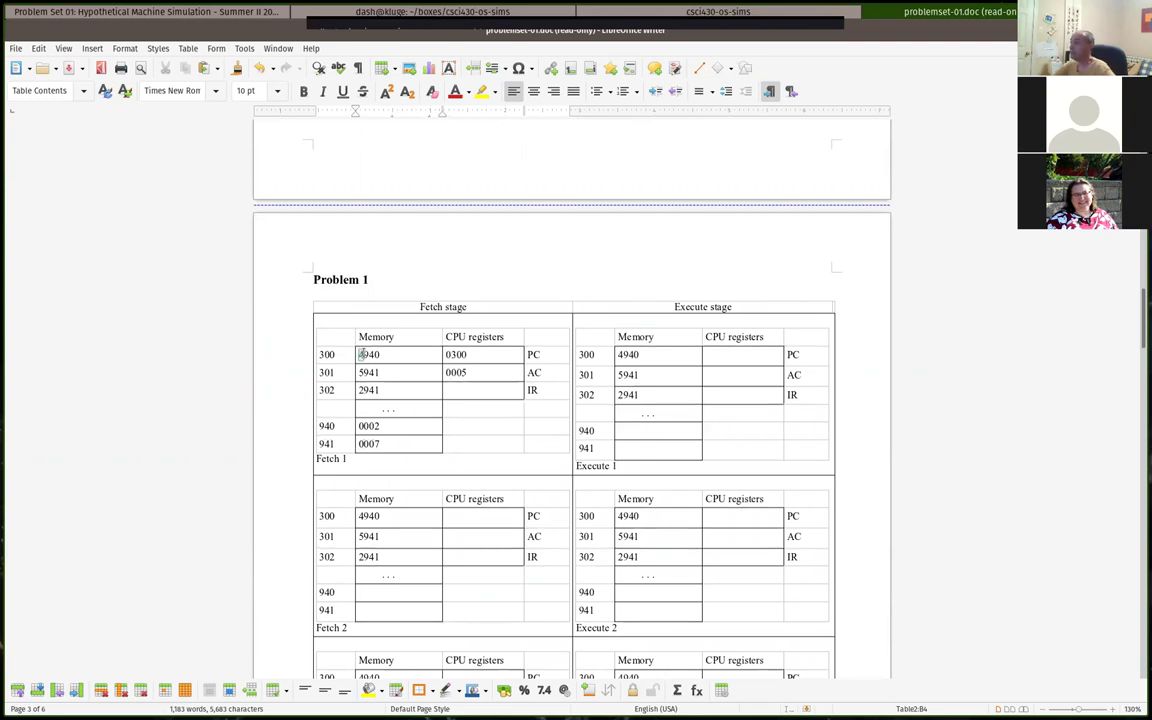
Highlight the address digits 940 of the instruction at address 300 and compare them with Figure 1.3's instruction format
drag(359, 355, 381, 355)
scroll(473, 340, up, 15)
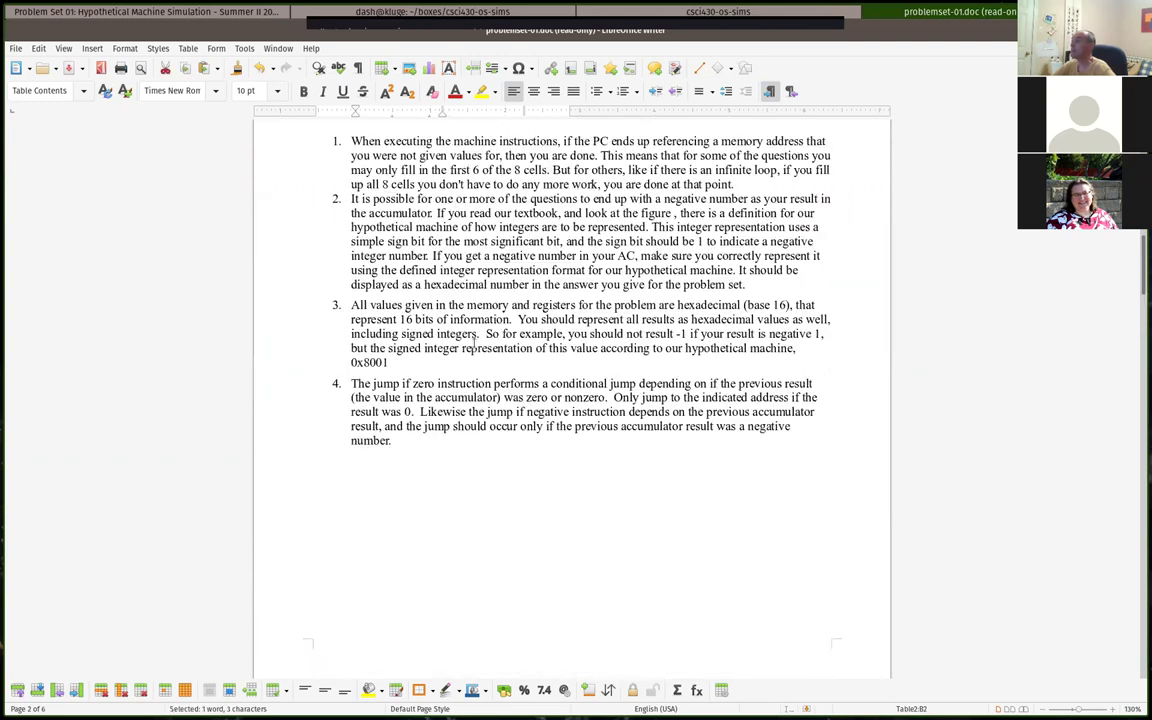
scroll(474, 343, up, 10)
scroll(470, 318, up, 2)
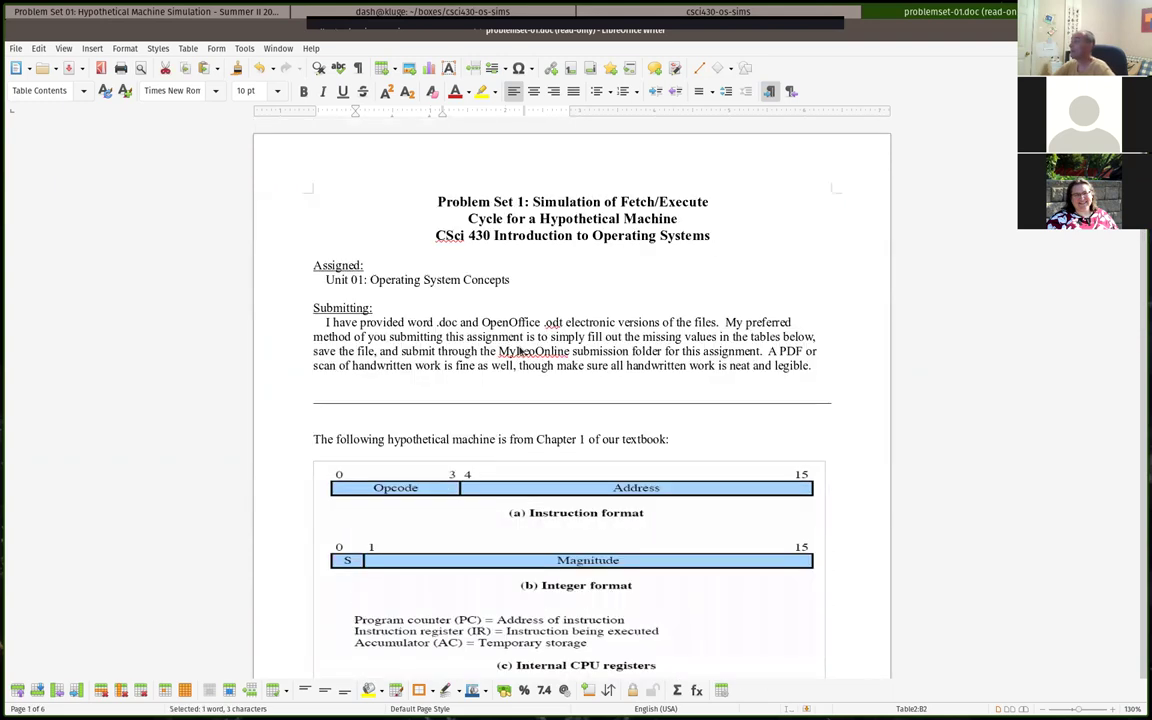
scroll(470, 318, down, 3)
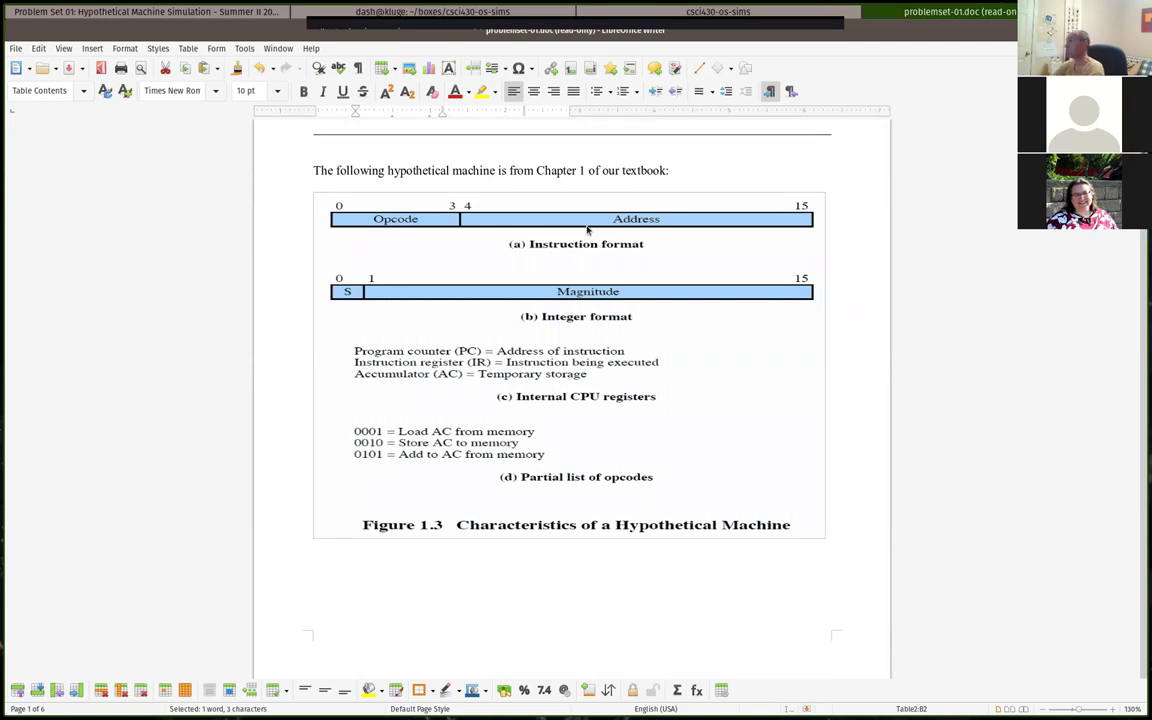
scroll(588, 230, down, 15)
scroll(586, 225, down, 8)
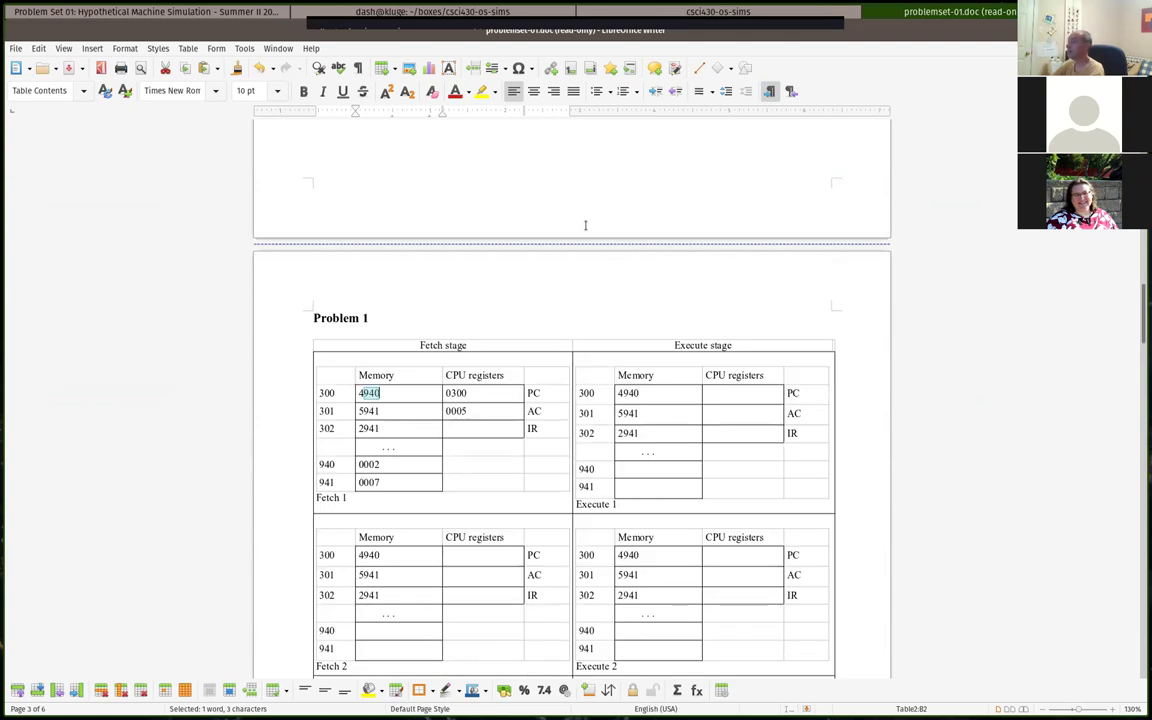
Highlight the PC value 0300 and the instruction 4940 in Problem 1's Fetch 1, and examine the following stages
scroll(431, 450, down, 3)
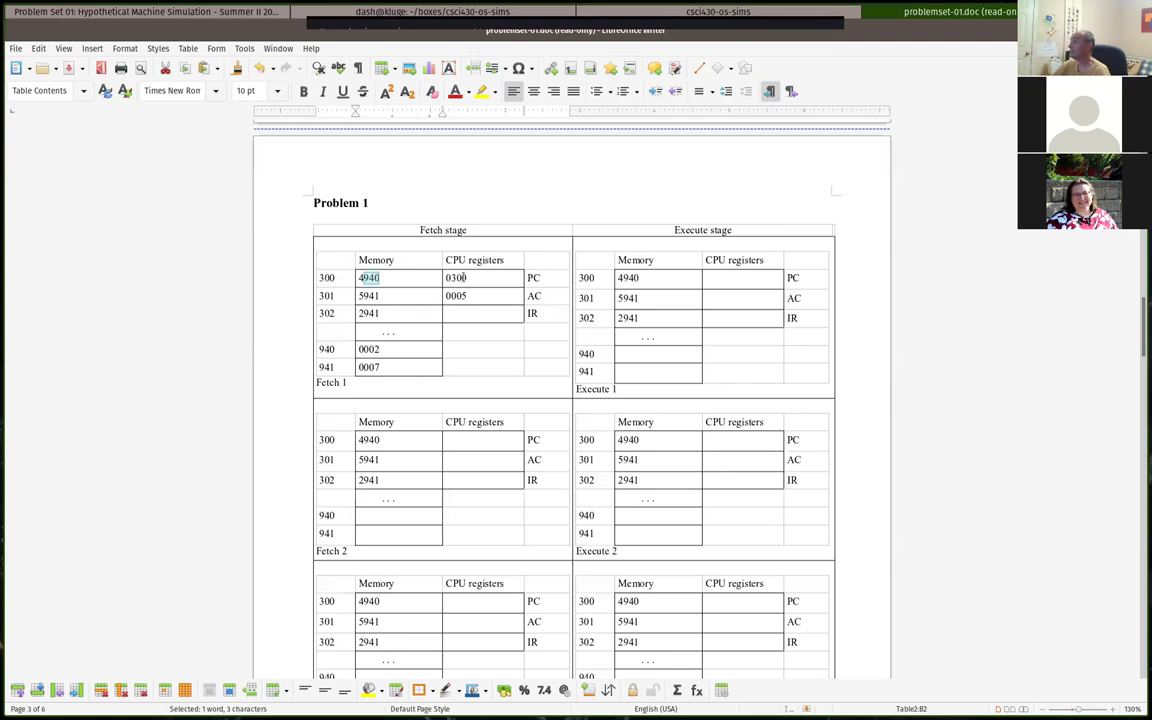
double_click(455, 278)
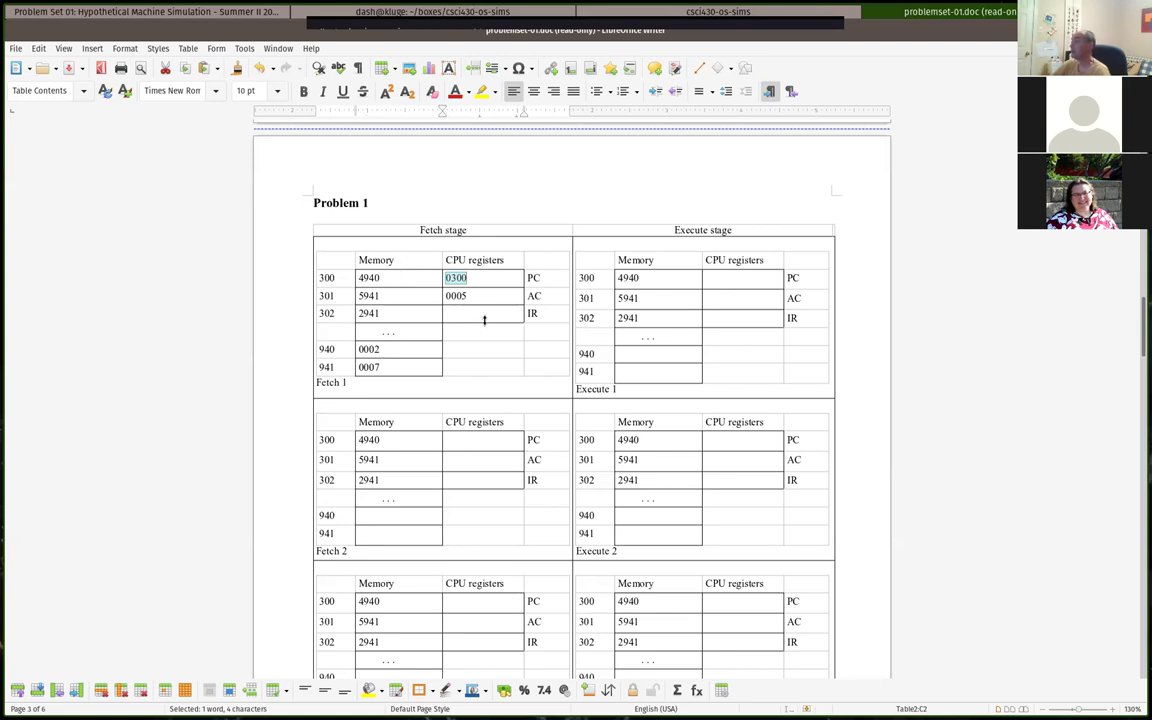
drag(356, 278, 381, 278)
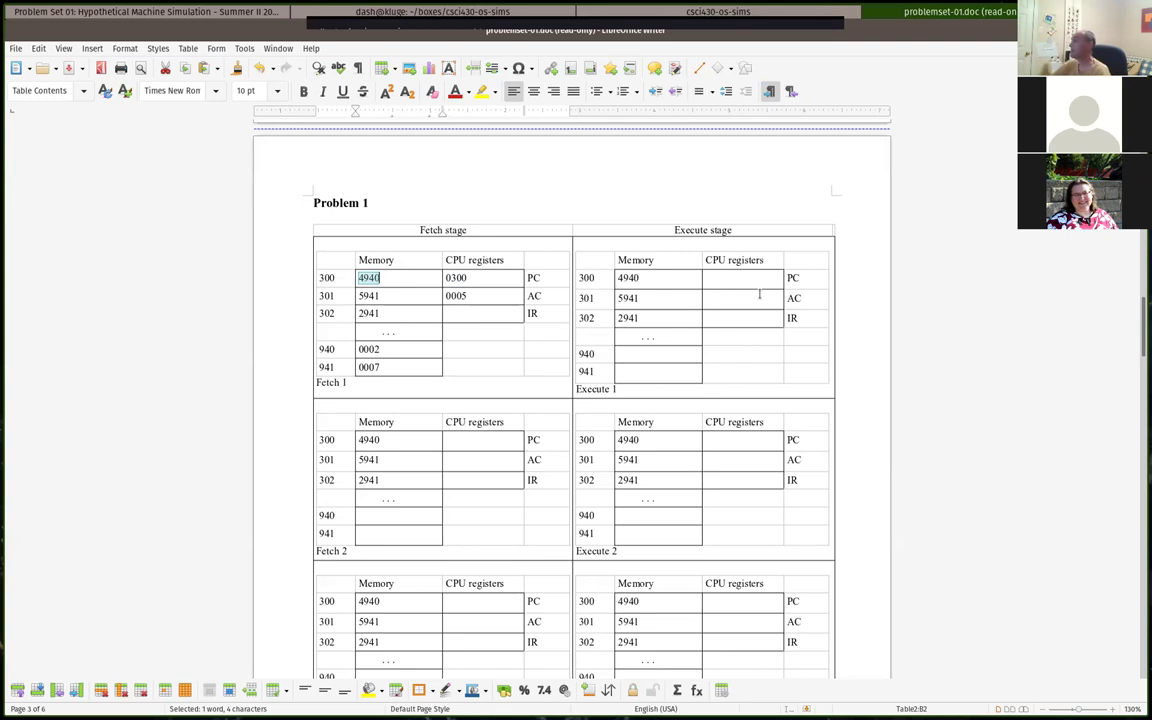
scroll(759, 291, up, 1)
scroll(518, 205, down, 3)
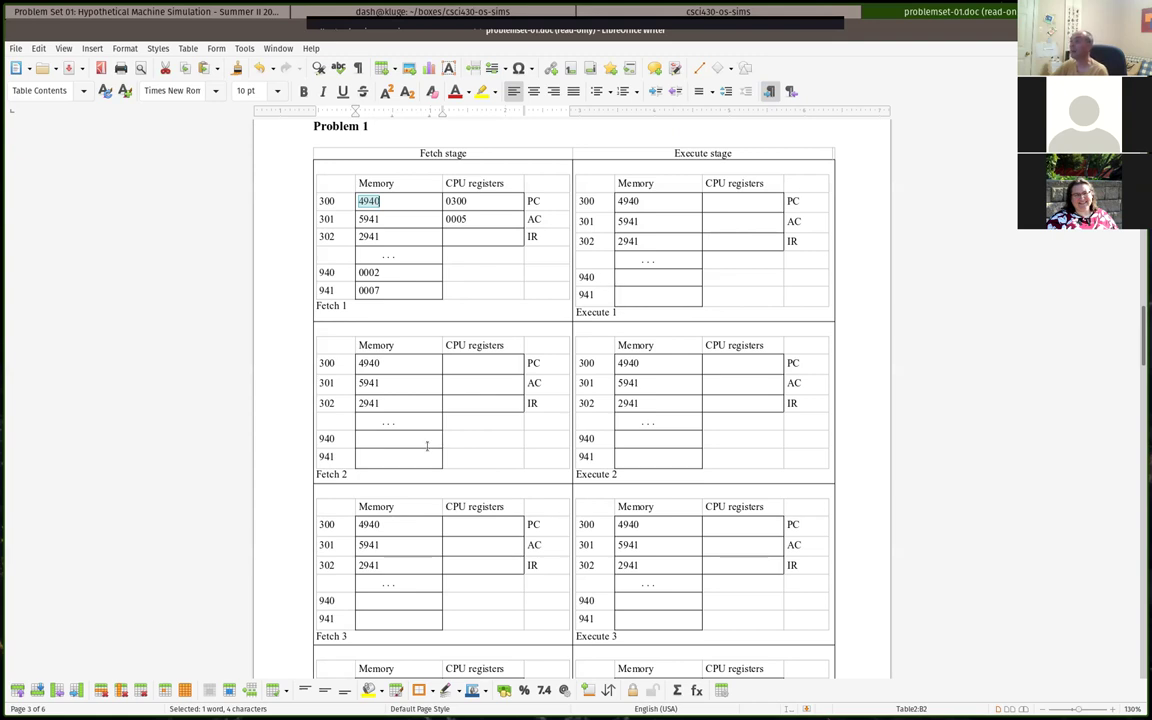
scroll(427, 445, down, 3)
Select all four numbered notes on performing the hypothetical machine simulations by hand
scroll(710, 378, up, 18)
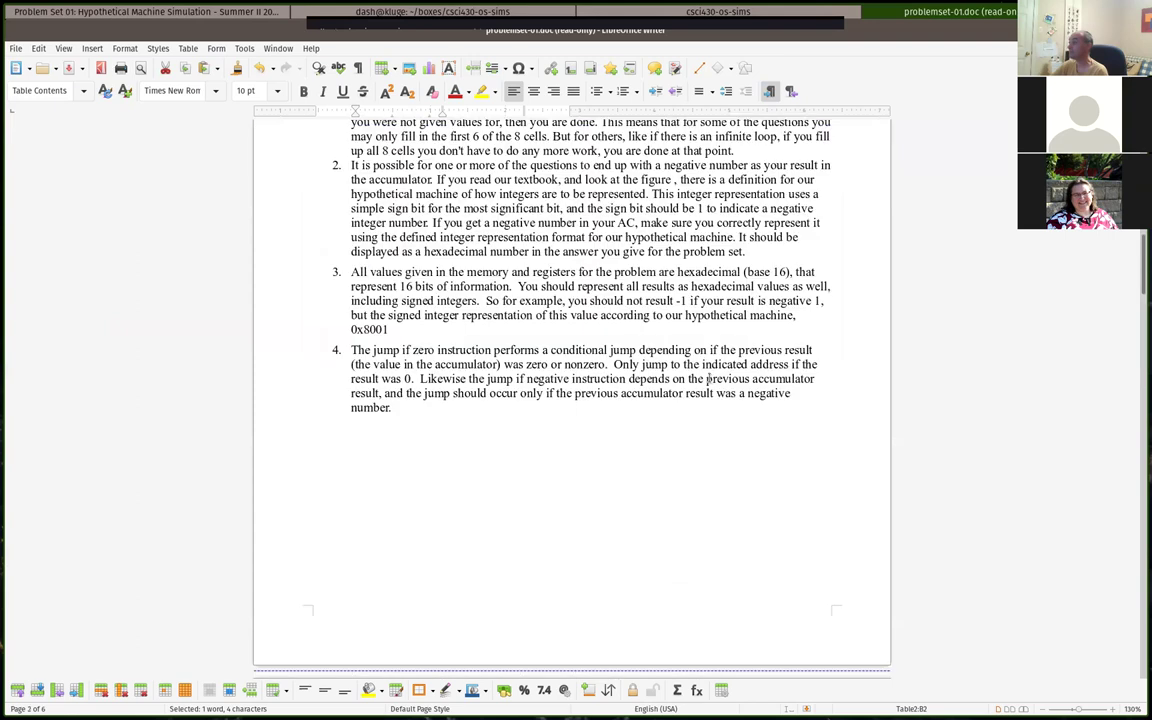
scroll(710, 378, up, 1)
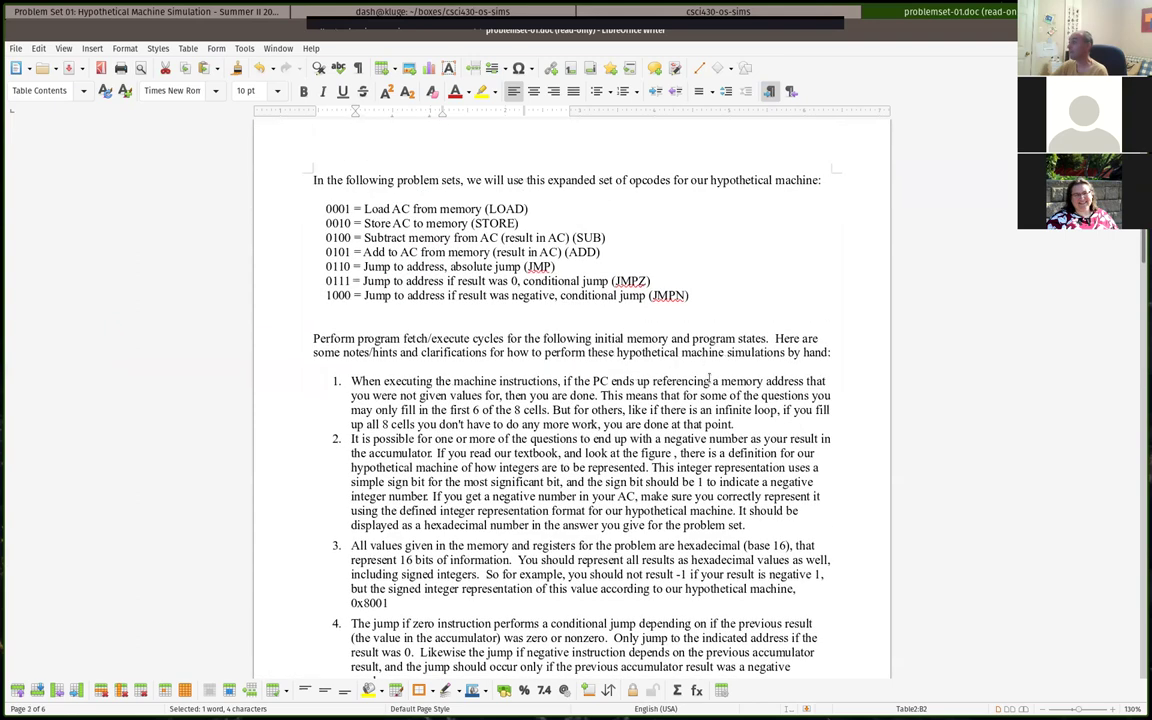
scroll(710, 378, down, 3)
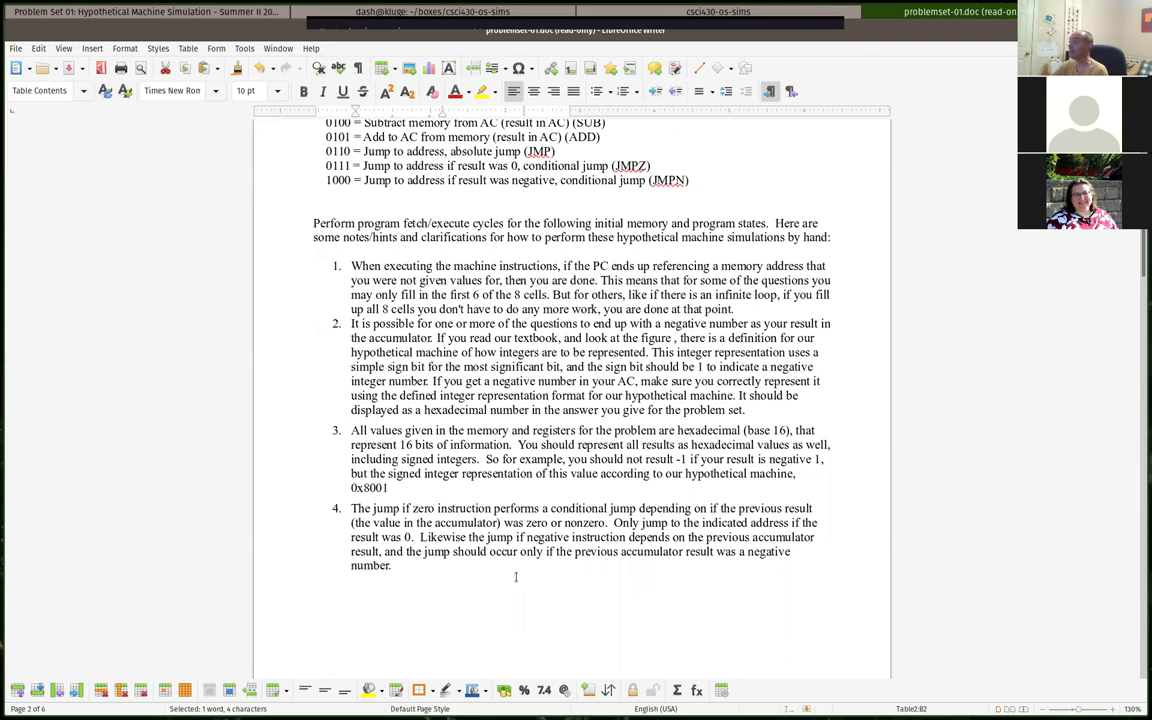
key(ctrl+a)
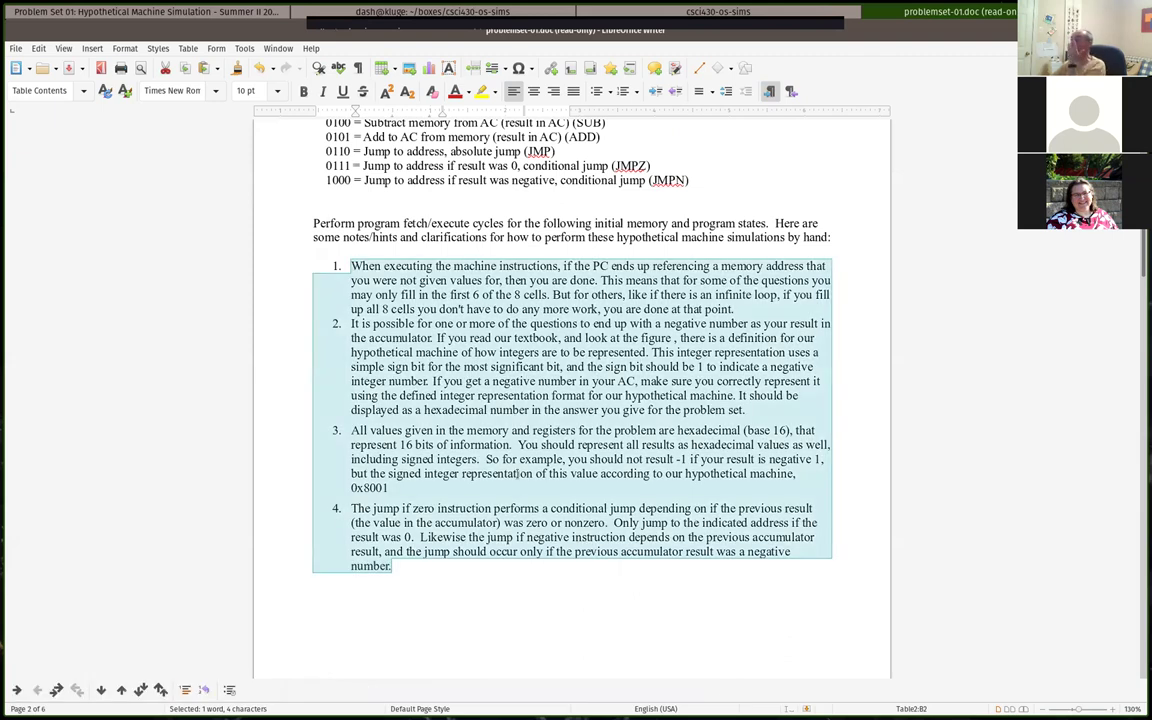
Examine Problem 1's fetch and execute tables from Fetch 1 through Execute 4
scroll(643, 352, down, 15)
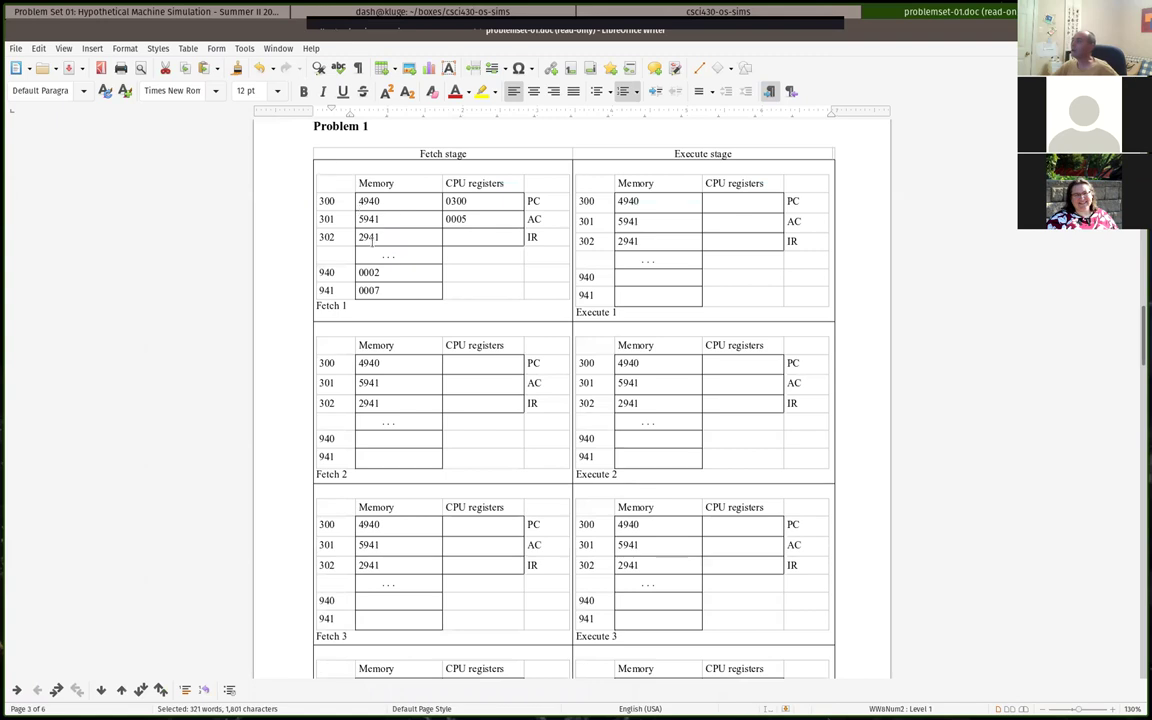
scroll(410, 212, down, 2)
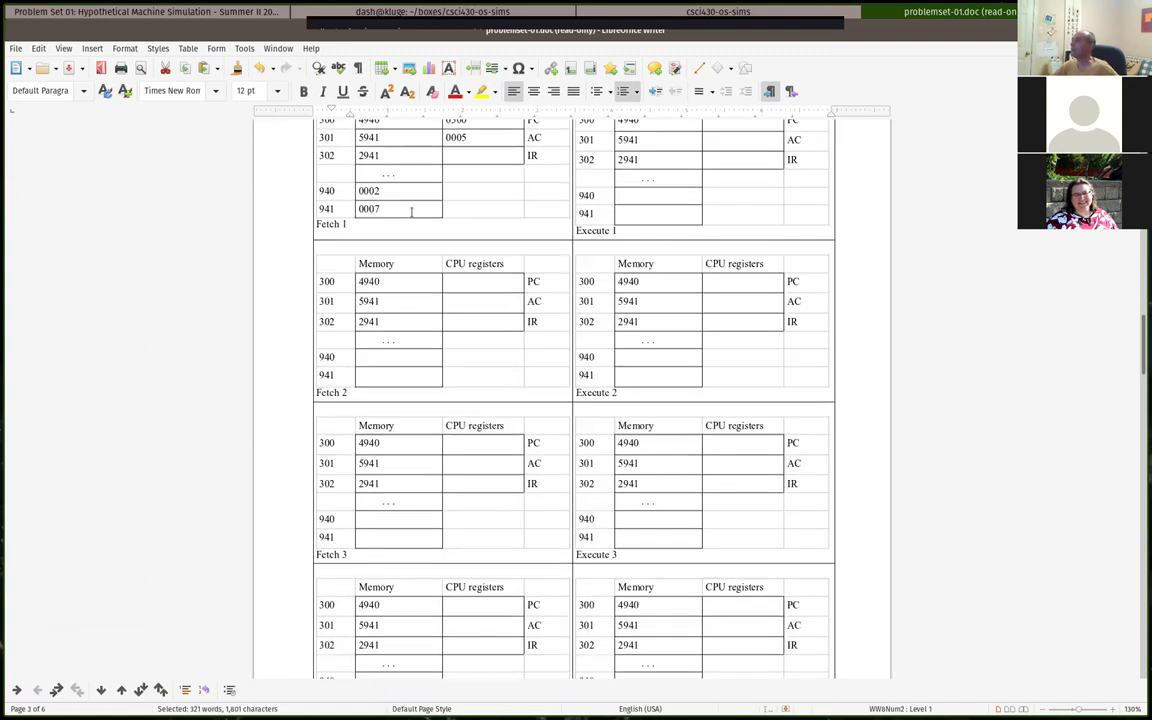
scroll(408, 212, up, 1)
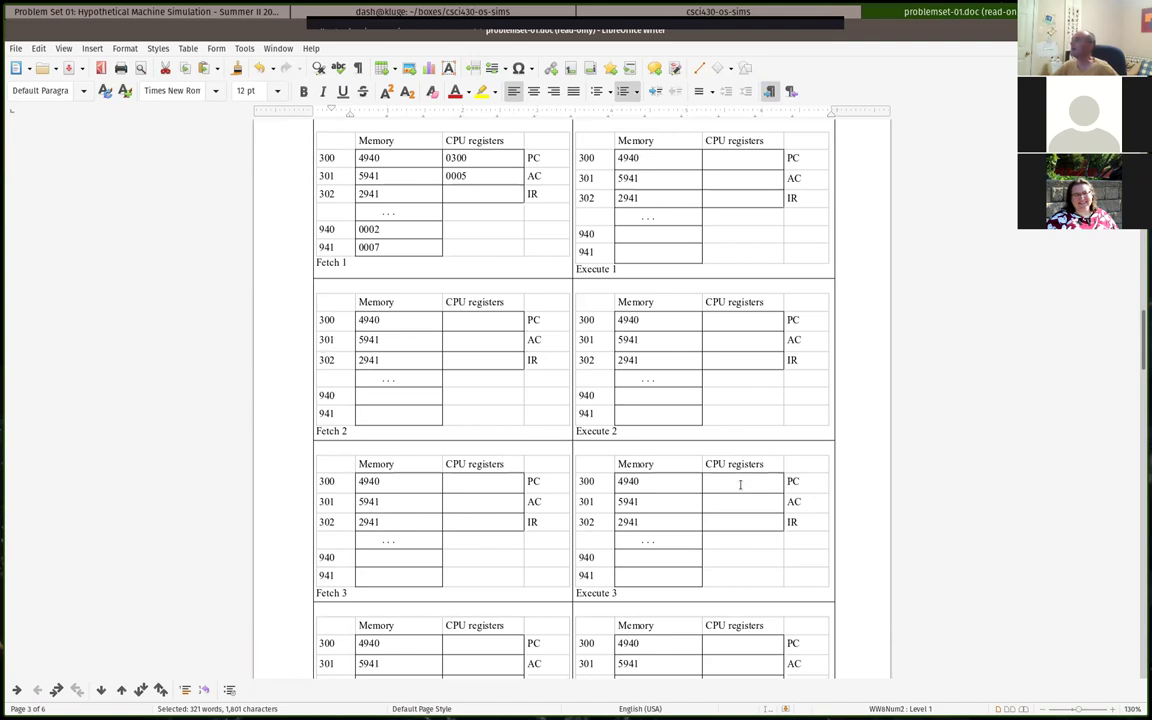
scroll(740, 485, down, 3)
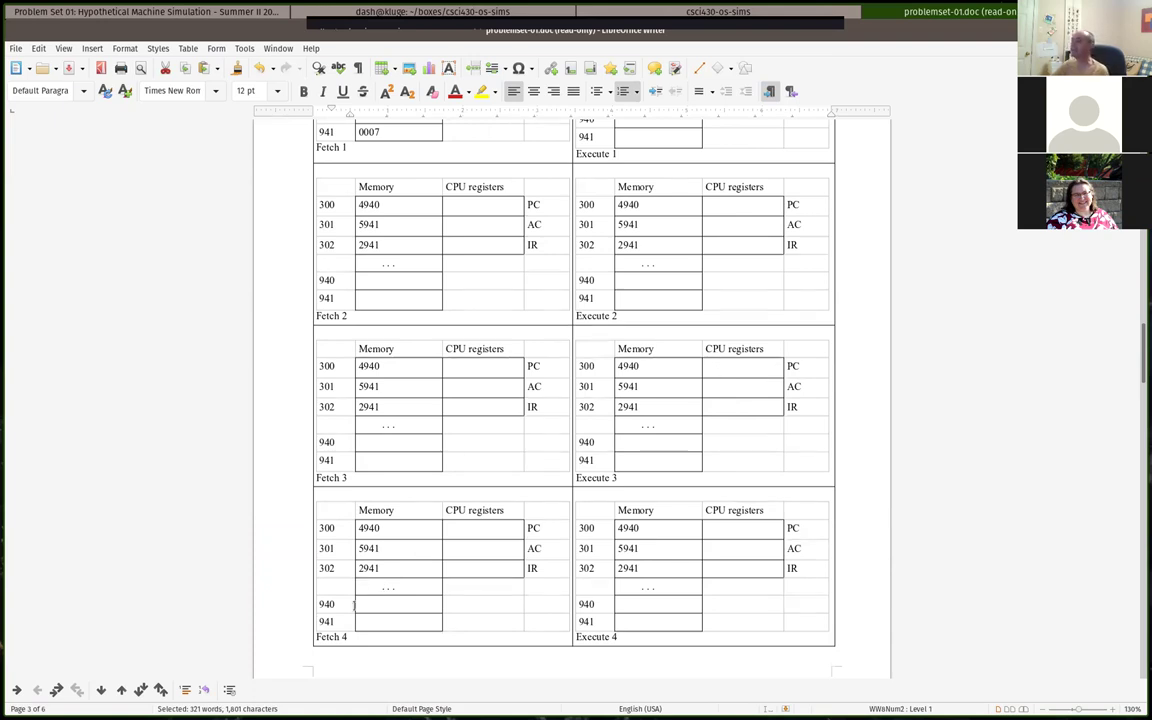
Check the first note, on when the simulation is done, against Problem 1's eight fetch and execute cells
scroll(365, 580, up, 15)
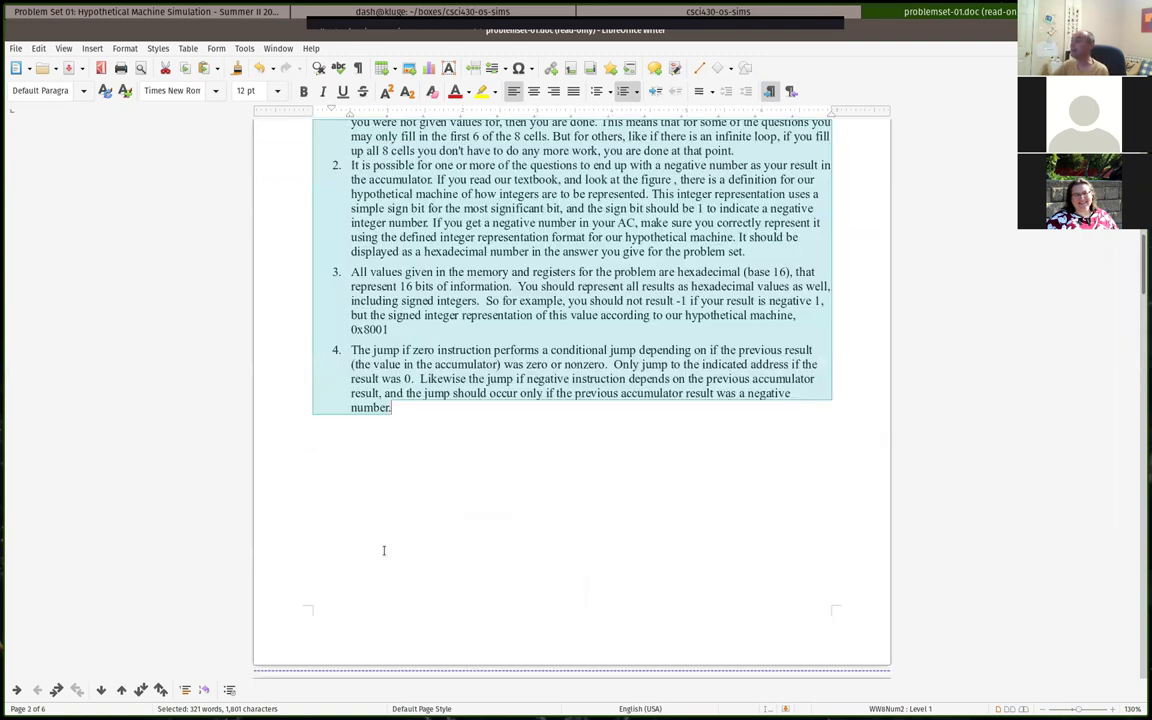
scroll(383, 550, up, 5)
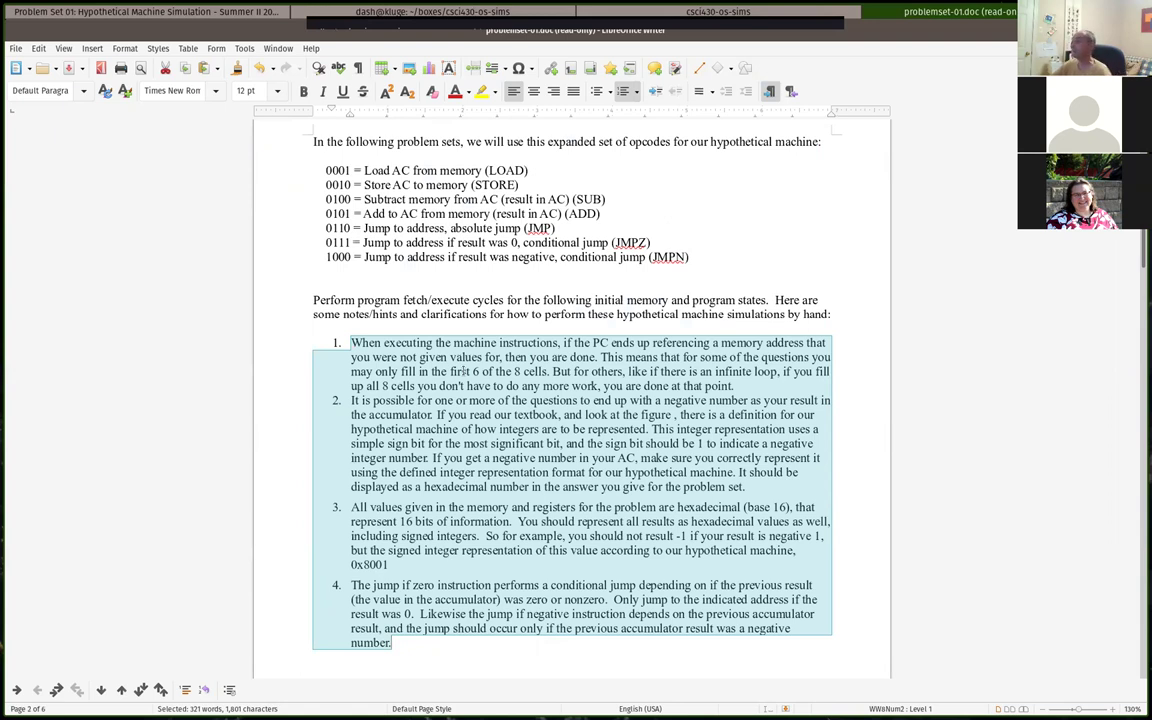
scroll(511, 435, down, 2)
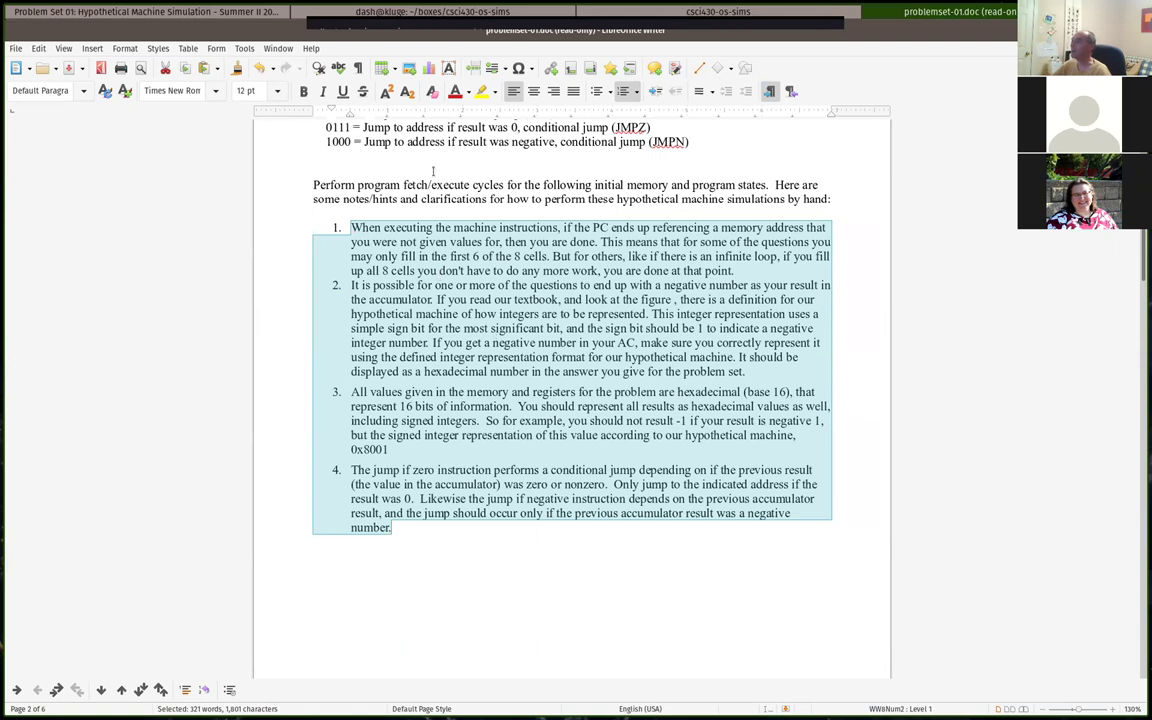
scroll(469, 526, up, 2)
scroll(469, 526, down, 10)
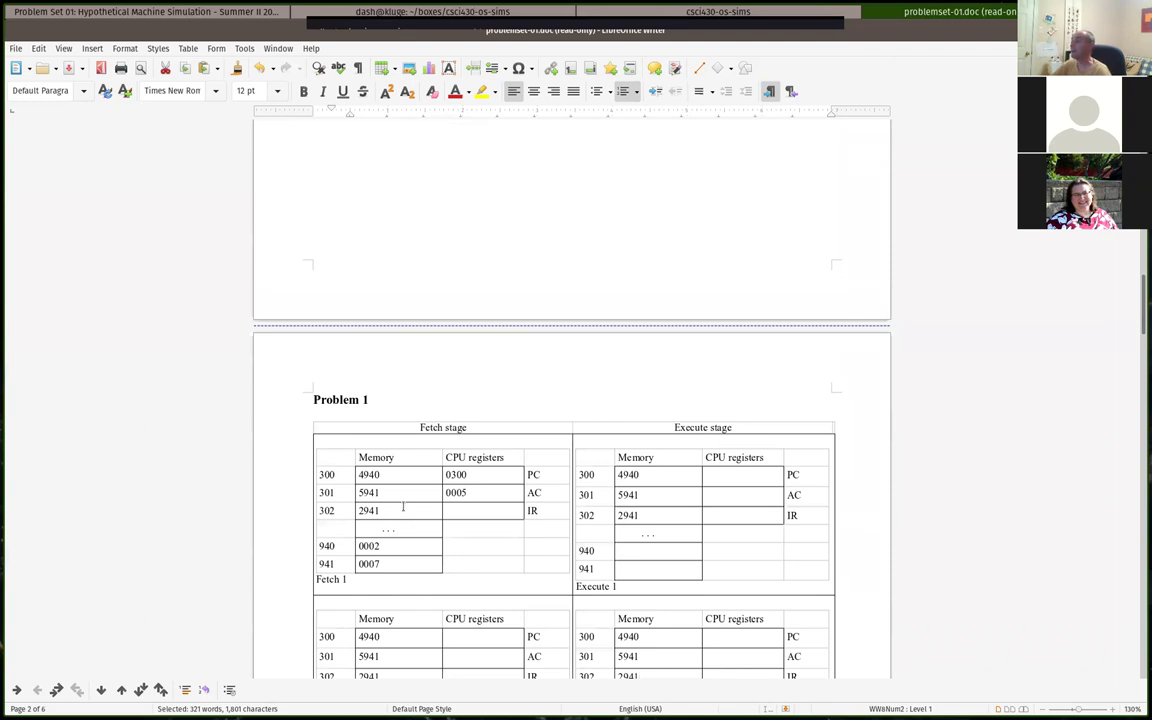
scroll(400, 508, down, 4)
scroll(483, 469, down, 3)
scroll(483, 469, down, 2)
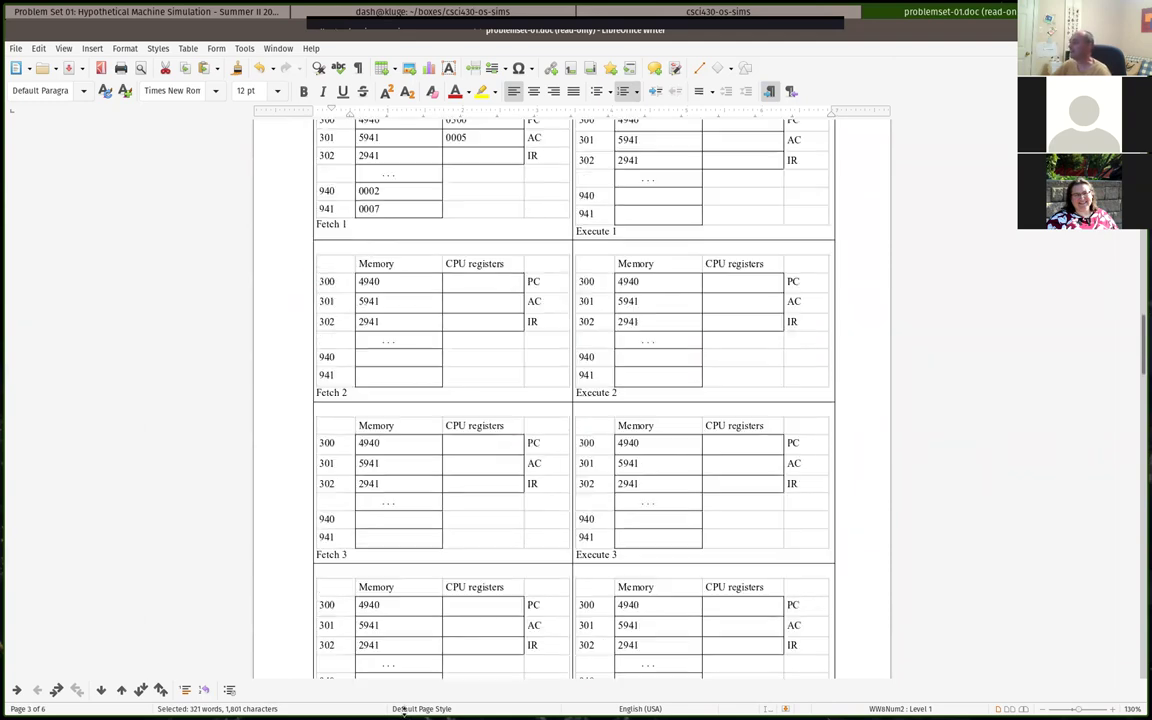
scroll(455, 288, down, 3)
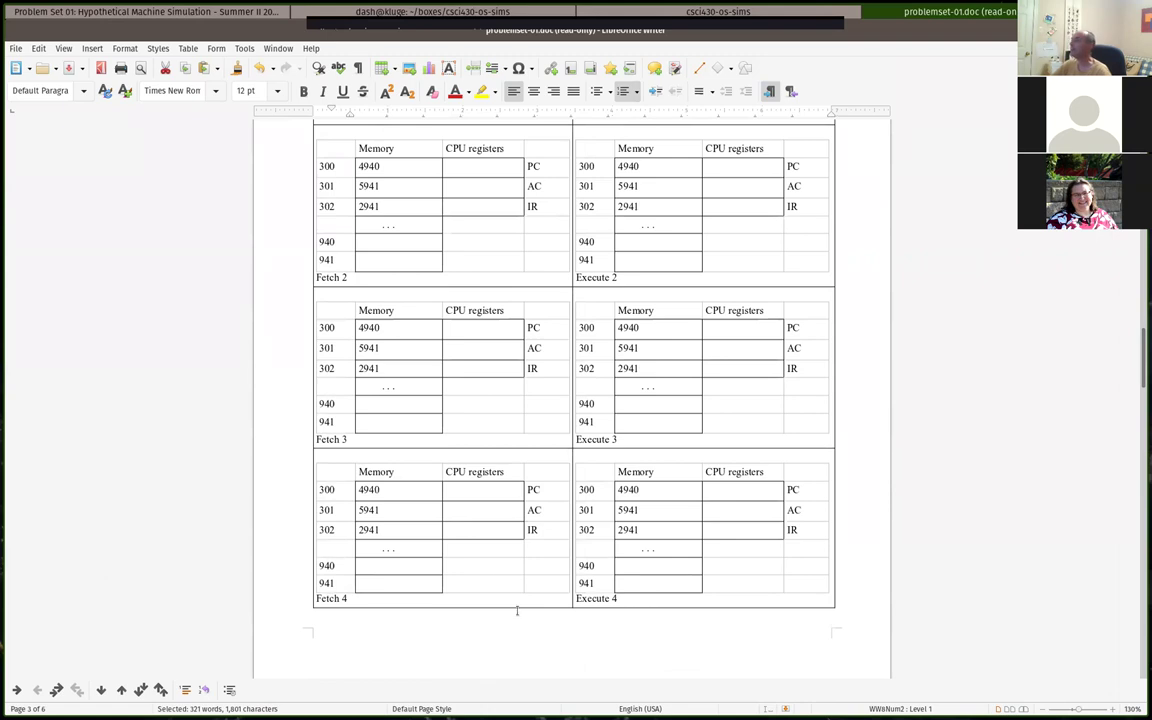
scroll(545, 494, up, 6)
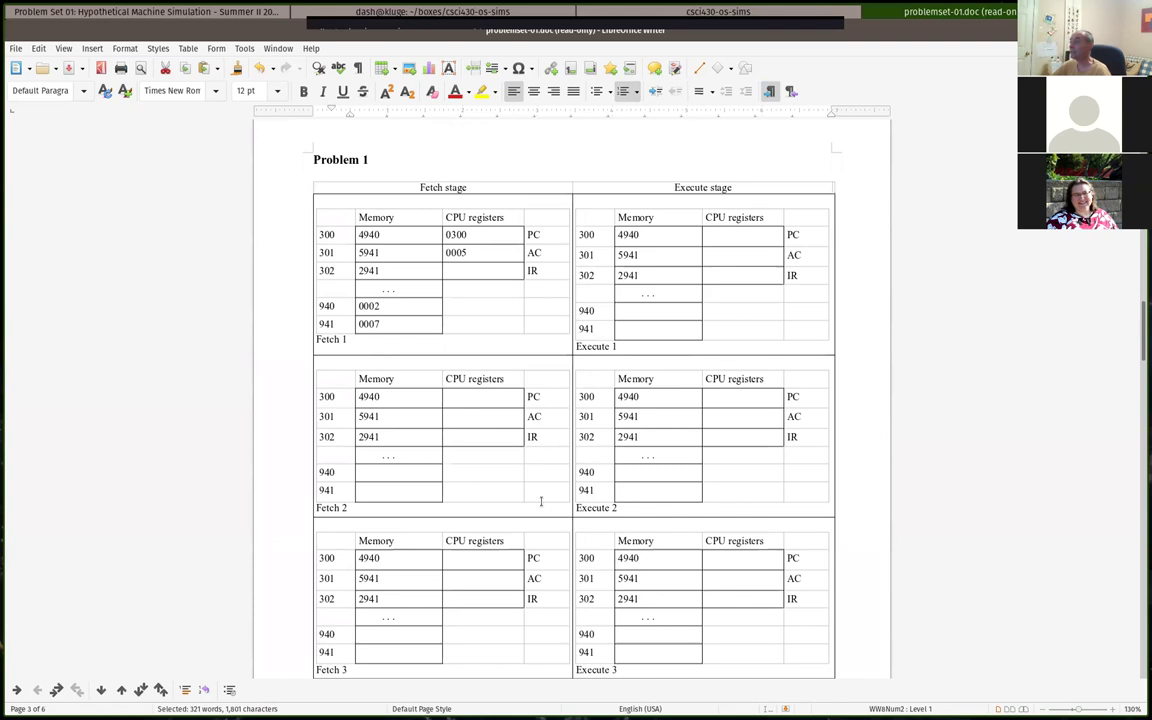
Review the note on negative accumulator results and place the cursor in Fetch 1's empty IR cell in Problem 1
scroll(416, 430, up, 5)
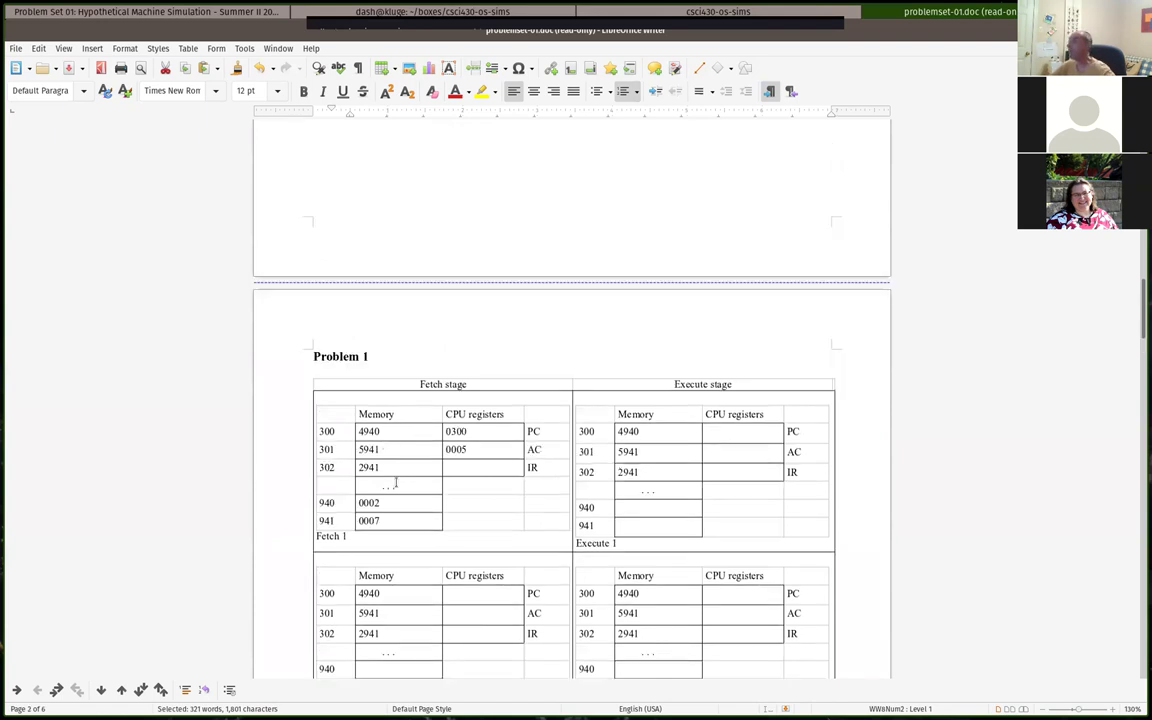
scroll(396, 483, up, 14)
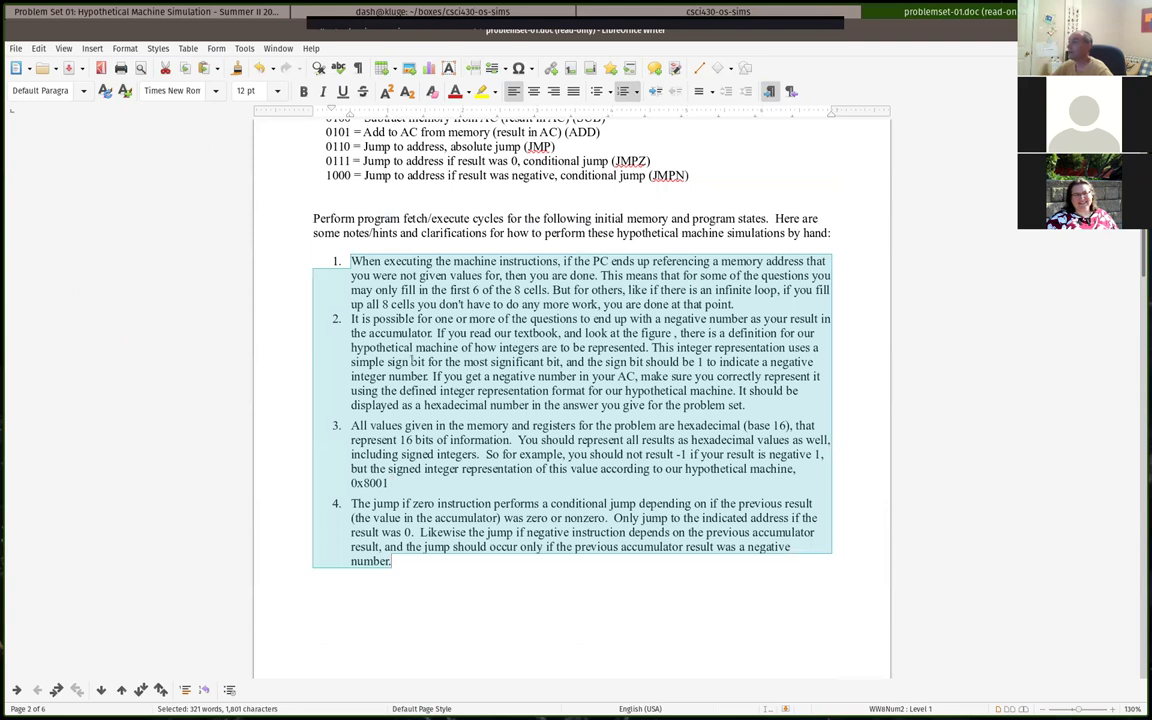
scroll(413, 362, down, 12)
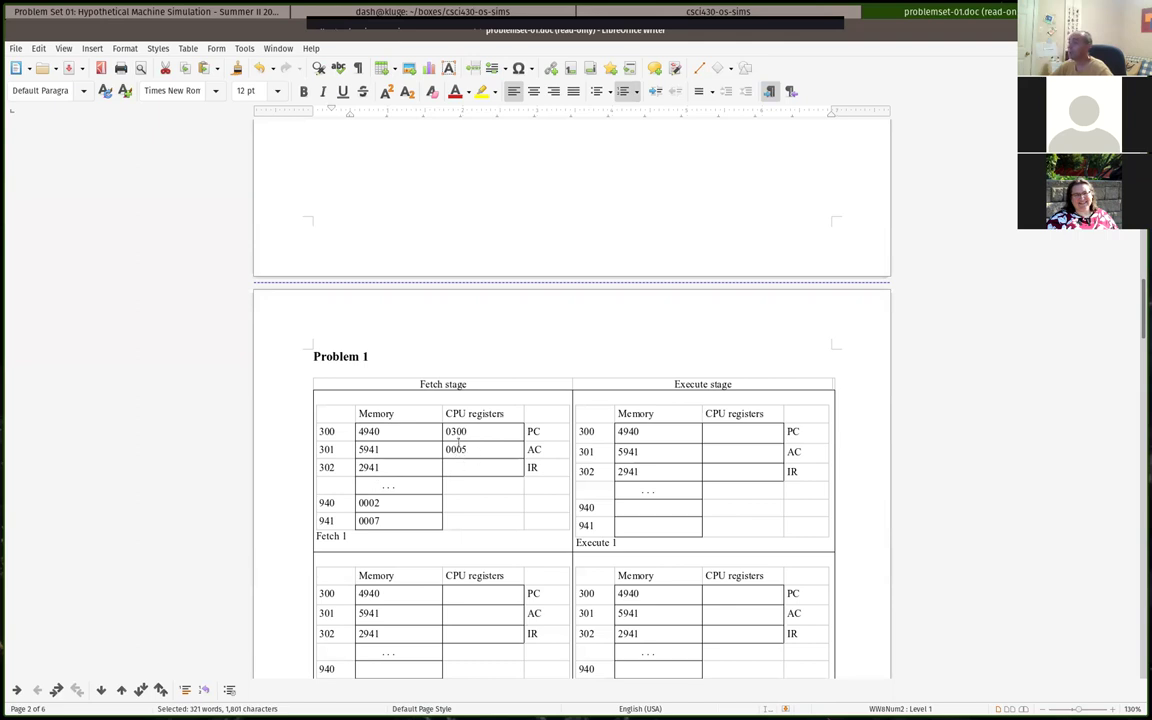
click(453, 466)
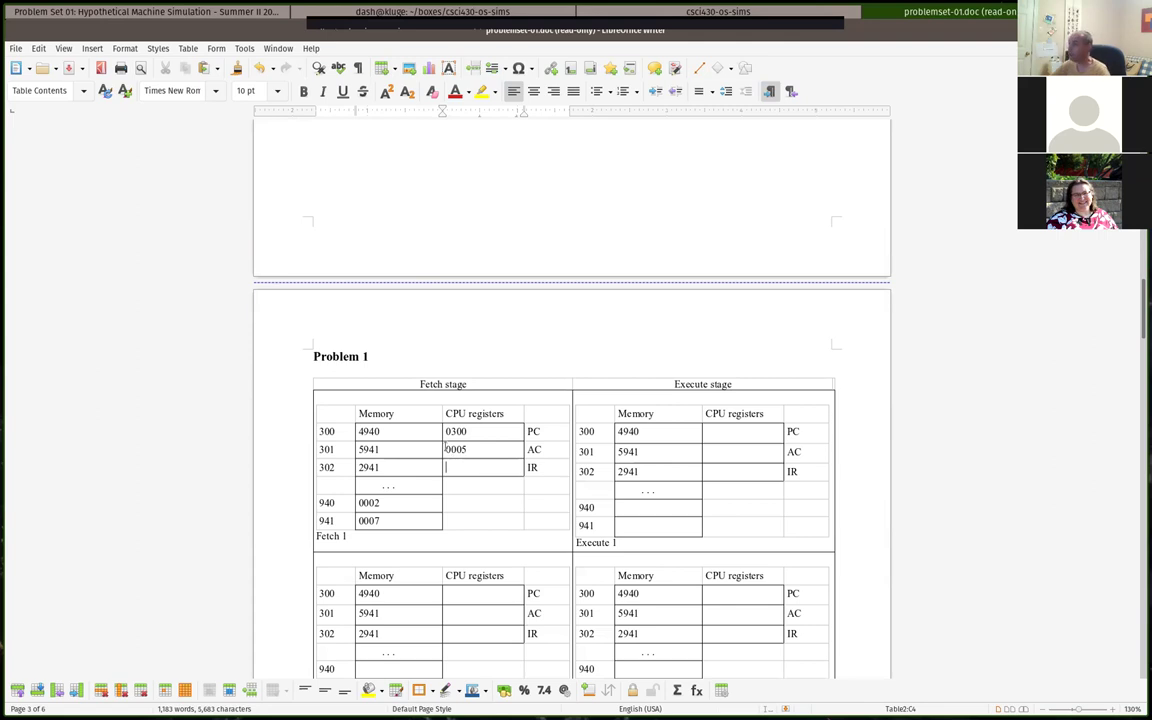
Highlight the -1 example in the third note and examine the sign and magnitude integer format in Figure 1.3
scroll(419, 532, up, 1)
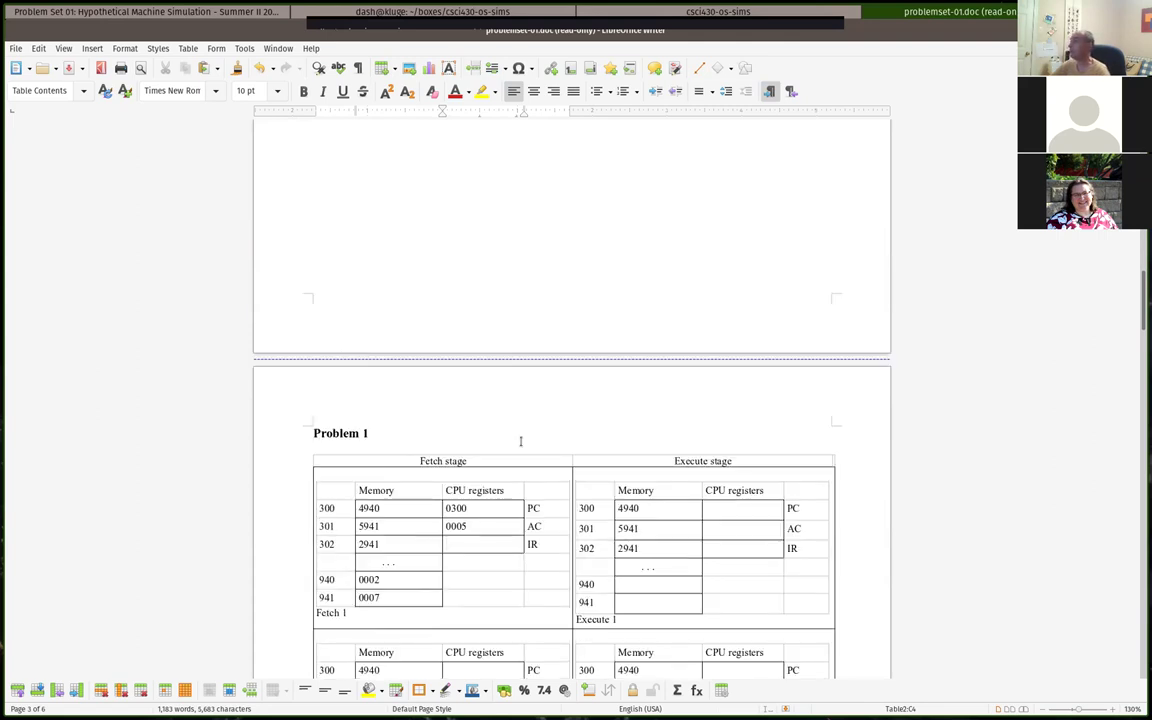
scroll(516, 442, up, 3)
scroll(516, 442, up, 2)
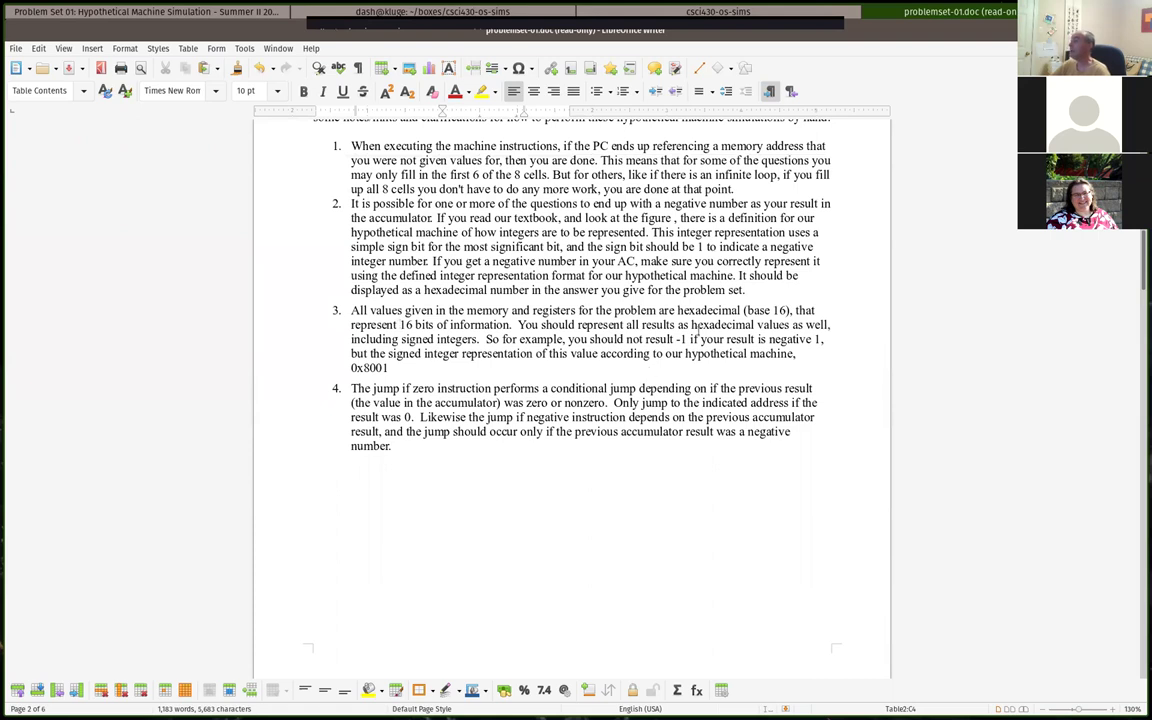
double_click(689, 339)
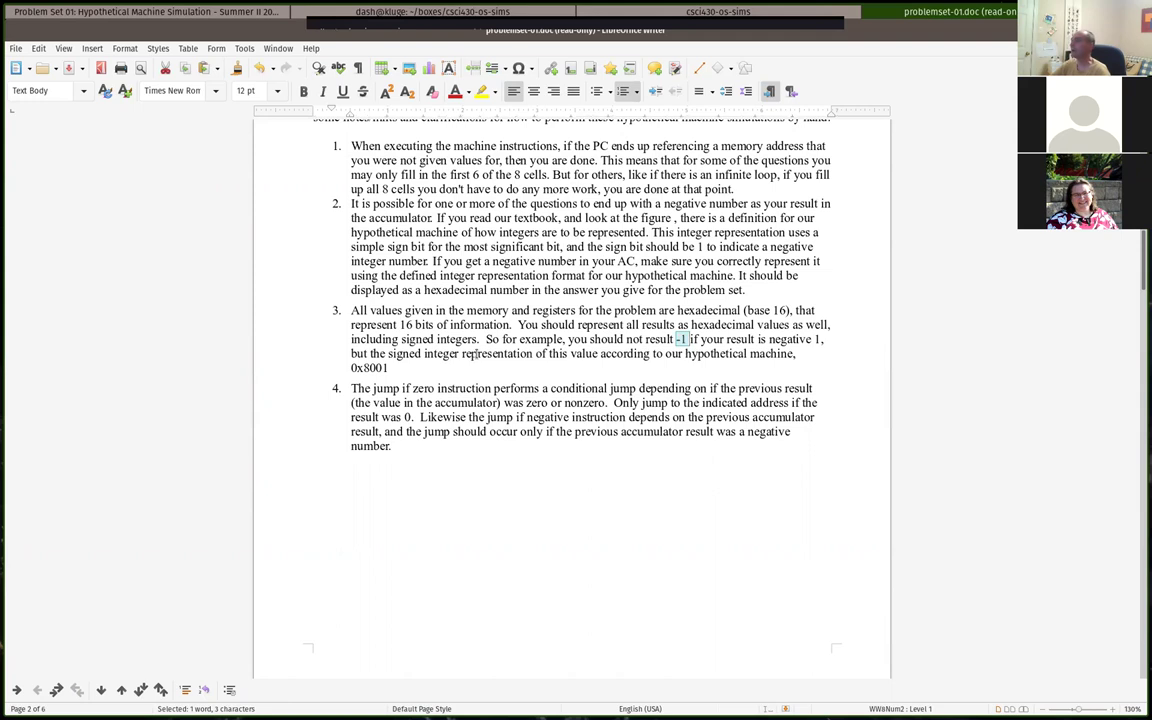
scroll(474, 354, up, 15)
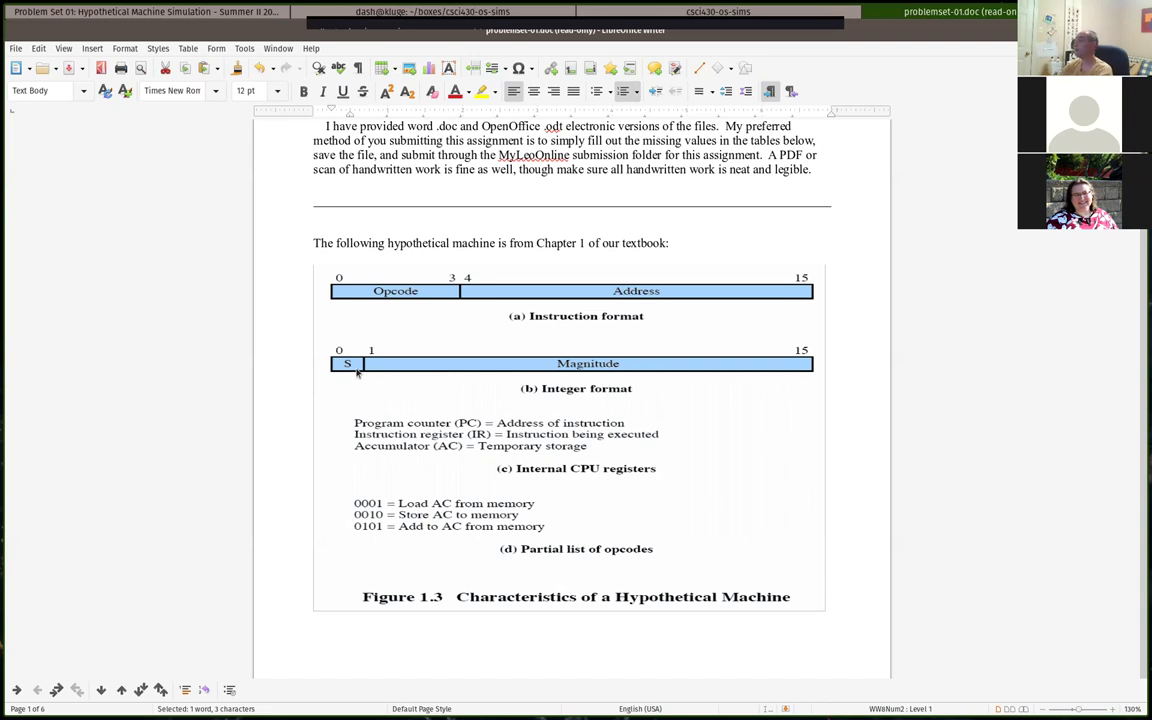
Highlight the 8001 example and the whole third note on giving signed integer results in hexadecimal
scroll(410, 400, down, 10)
scroll(410, 400, down, 4)
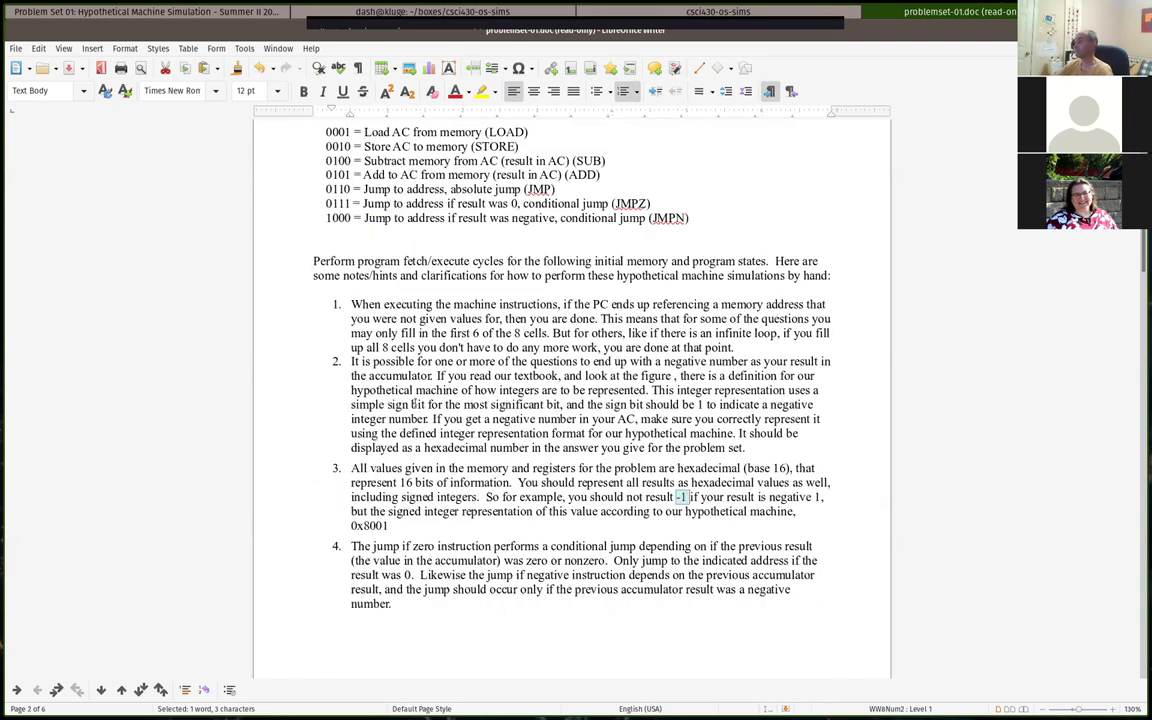
scroll(413, 403, down, 2)
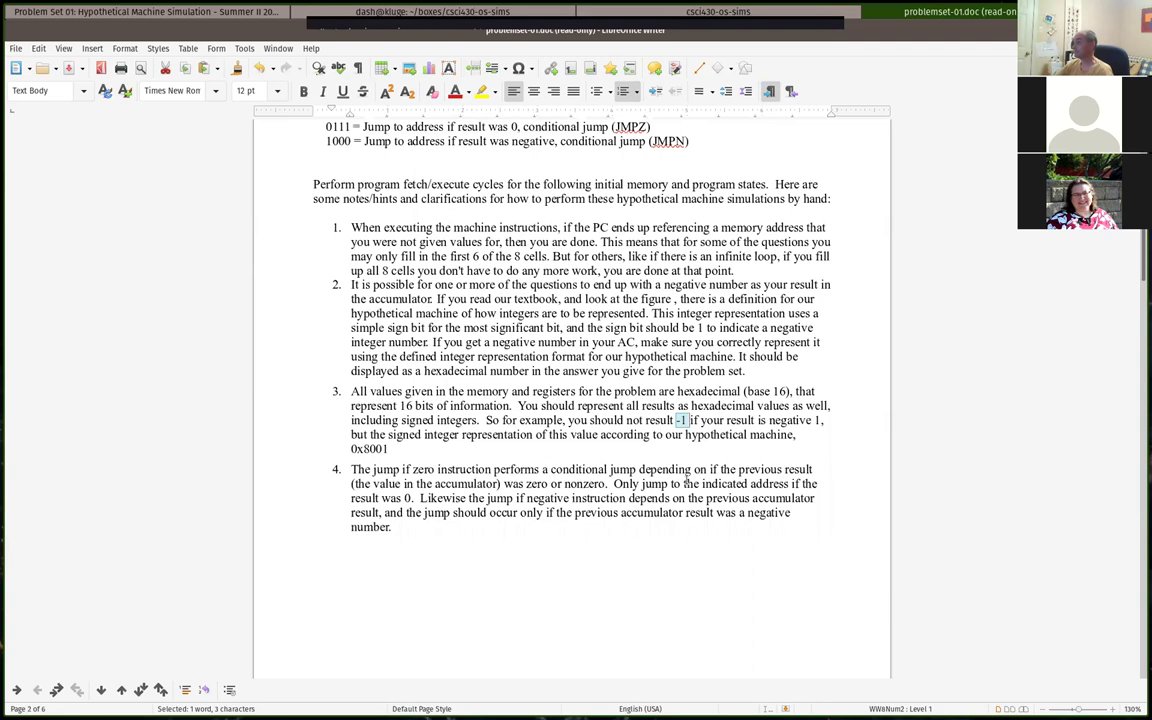
double_click(364, 449)
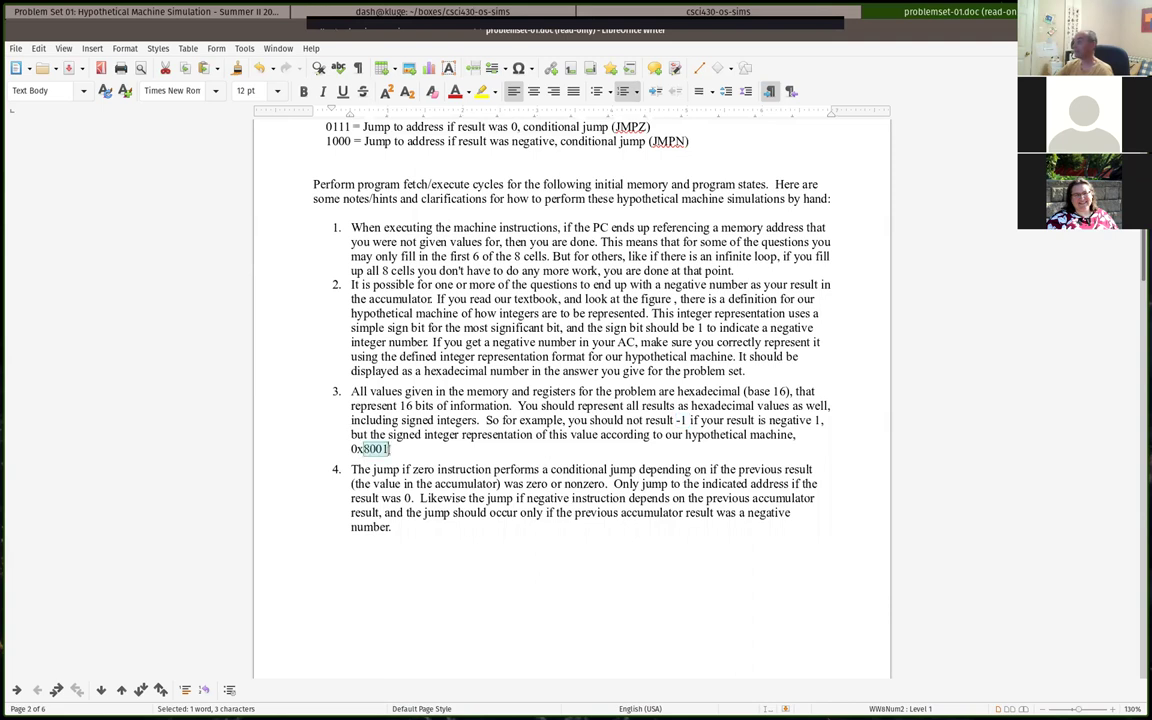
click(428, 420)
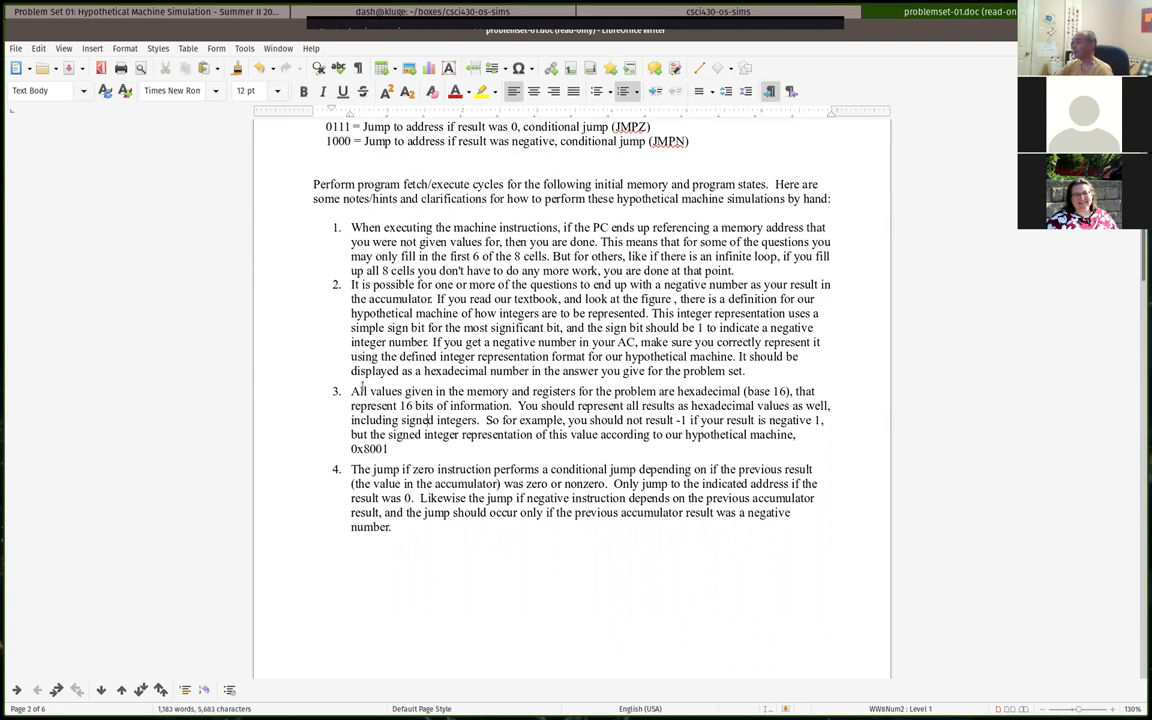
drag(351, 392, 393, 447)
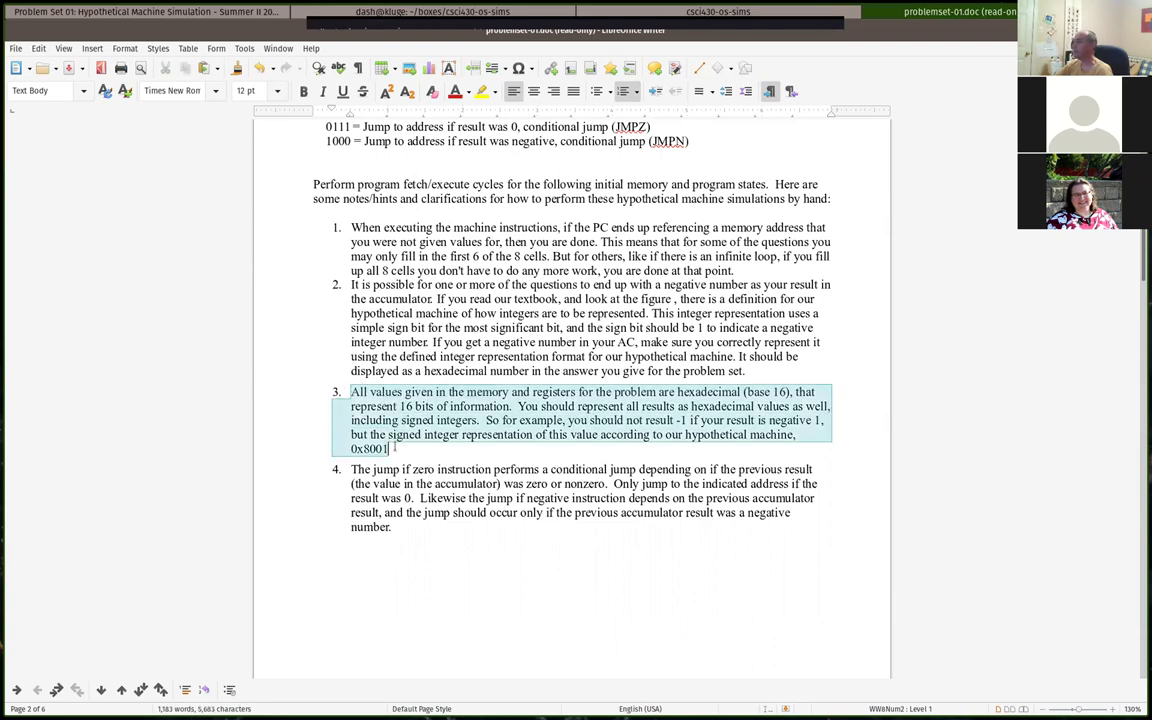
click(467, 405)
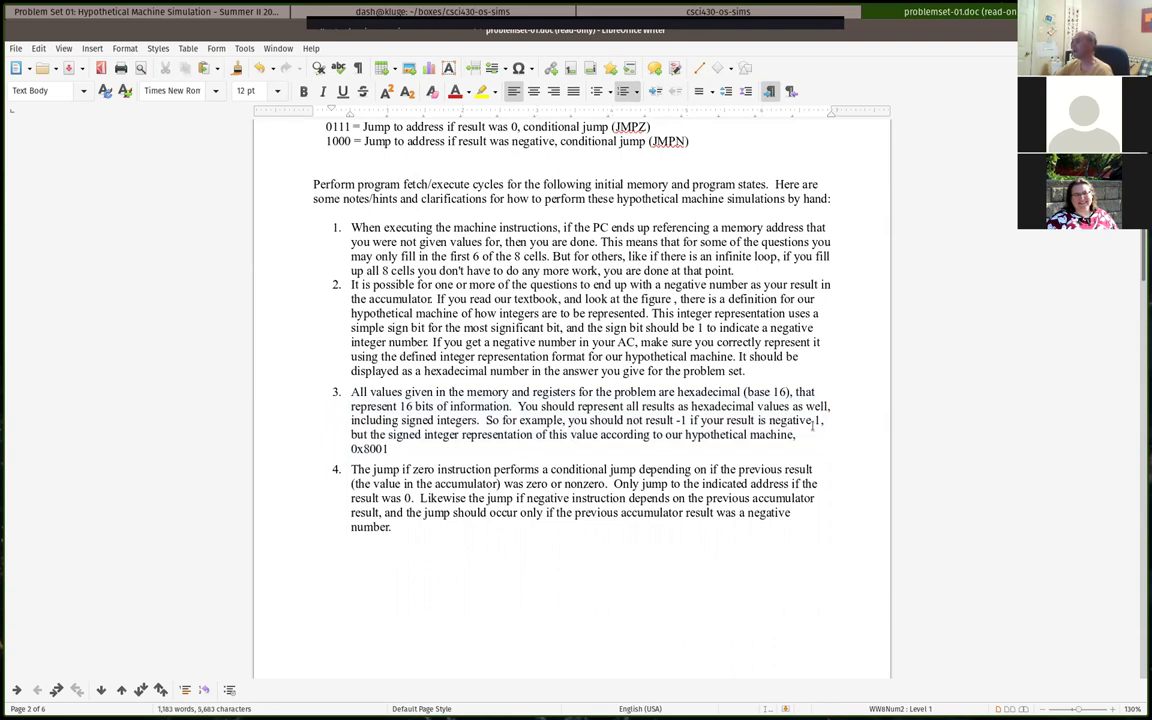
Compare Figure 1.3's sign and magnitude integer format with the highlighted 8001 digits in the third note
scroll(761, 405, up, 10)
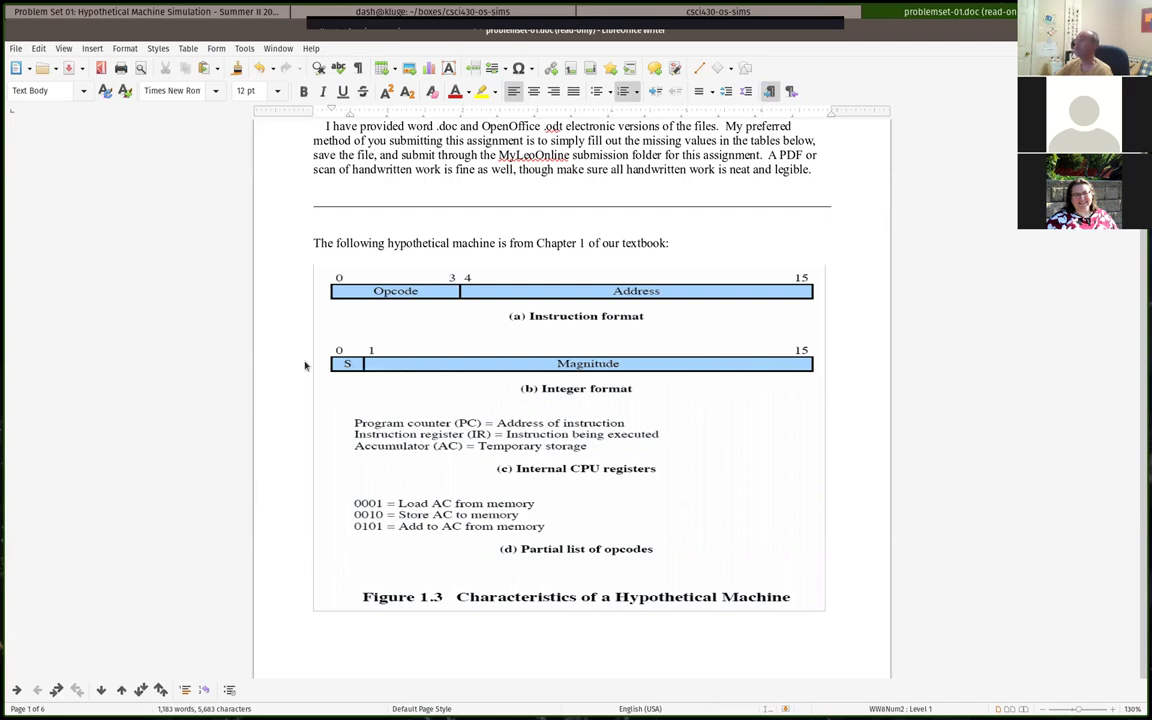
scroll(396, 371, down, 15)
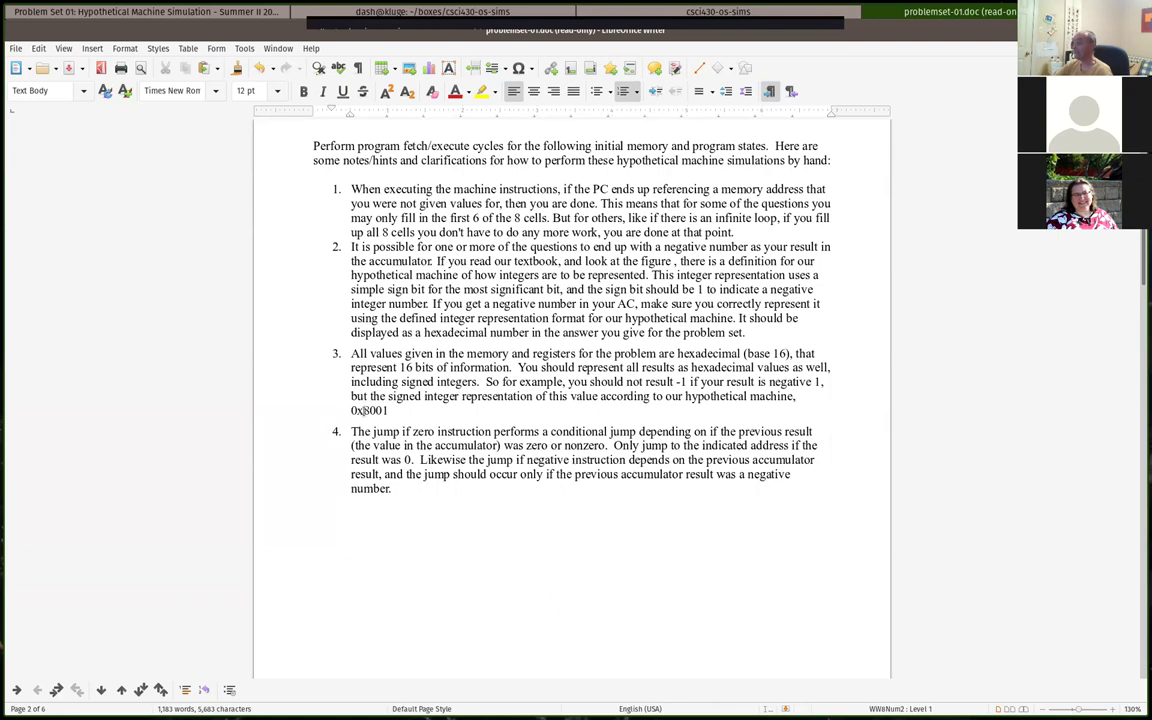
drag(362, 410, 386, 410)
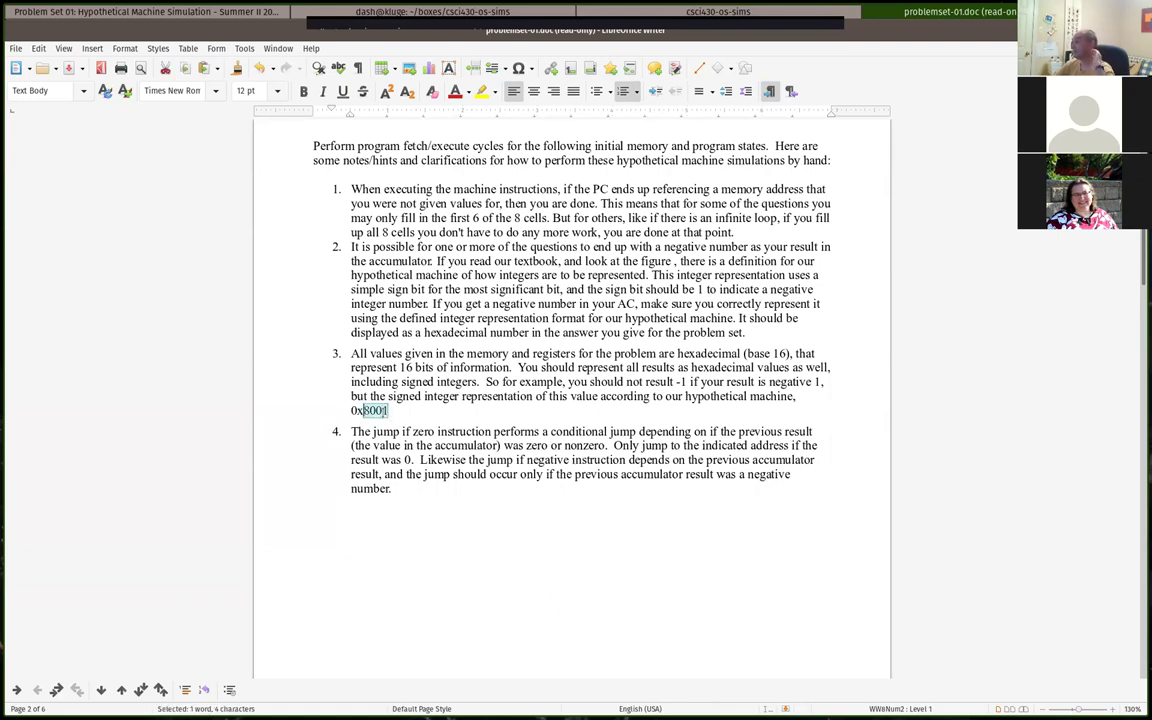
key(Left)
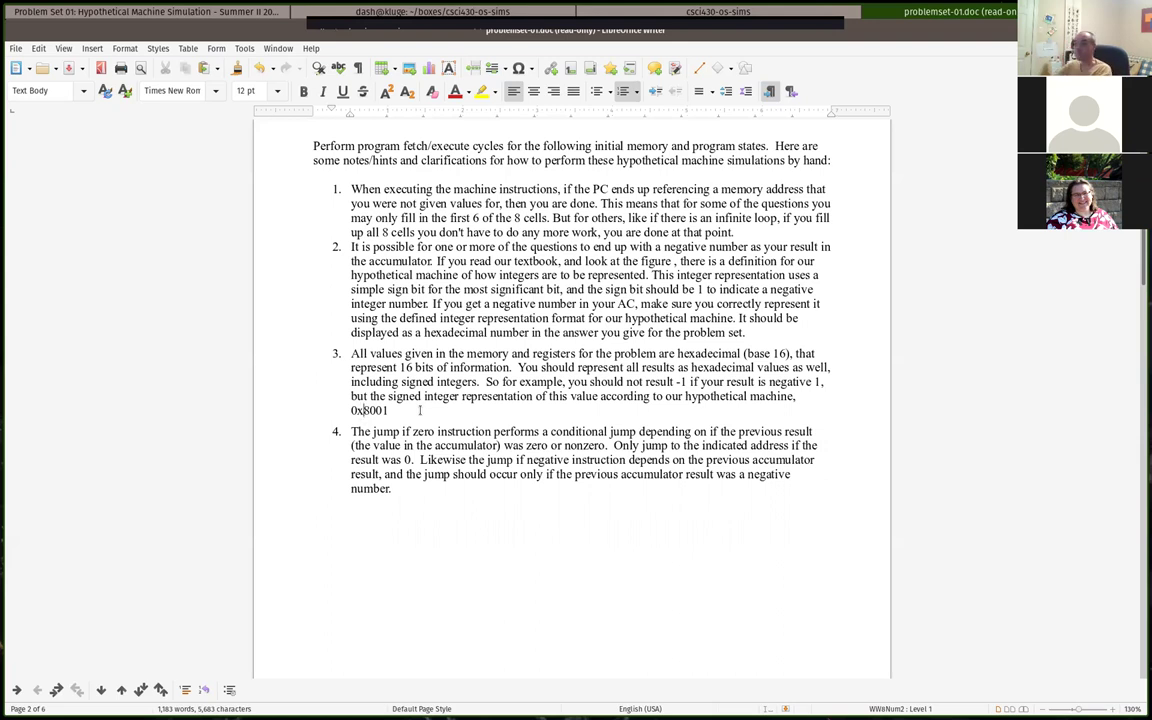
Review the fourth note on conditional jumps, the expanded opcode list, and the fetch and execute tables of Problems 1 and 2
scroll(579, 442, down, 8)
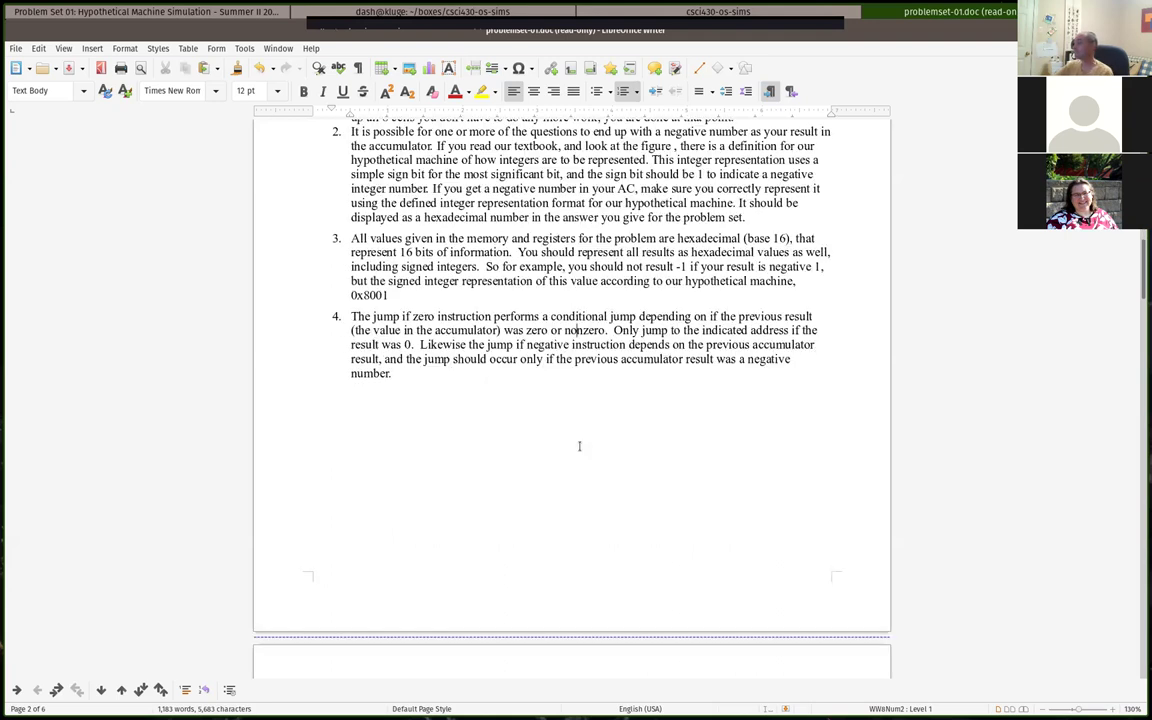
scroll(579, 446, down, 8)
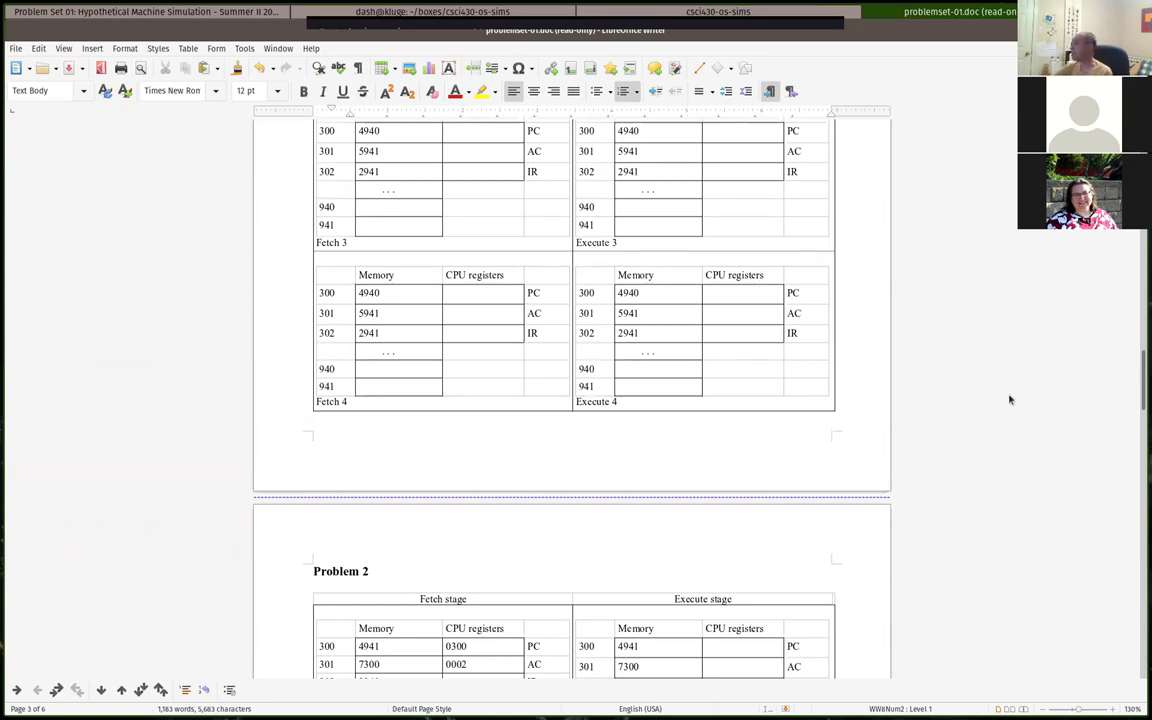
drag(1141, 400, 1141, 165)
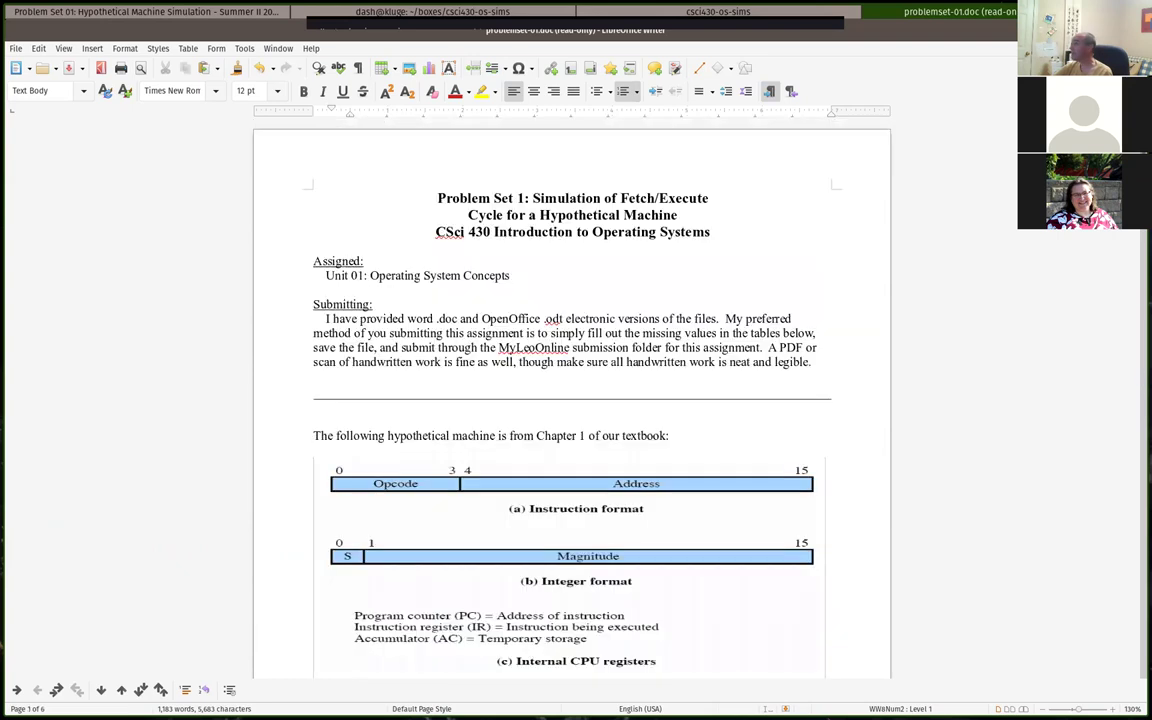
scroll(470, 327, down, 10)
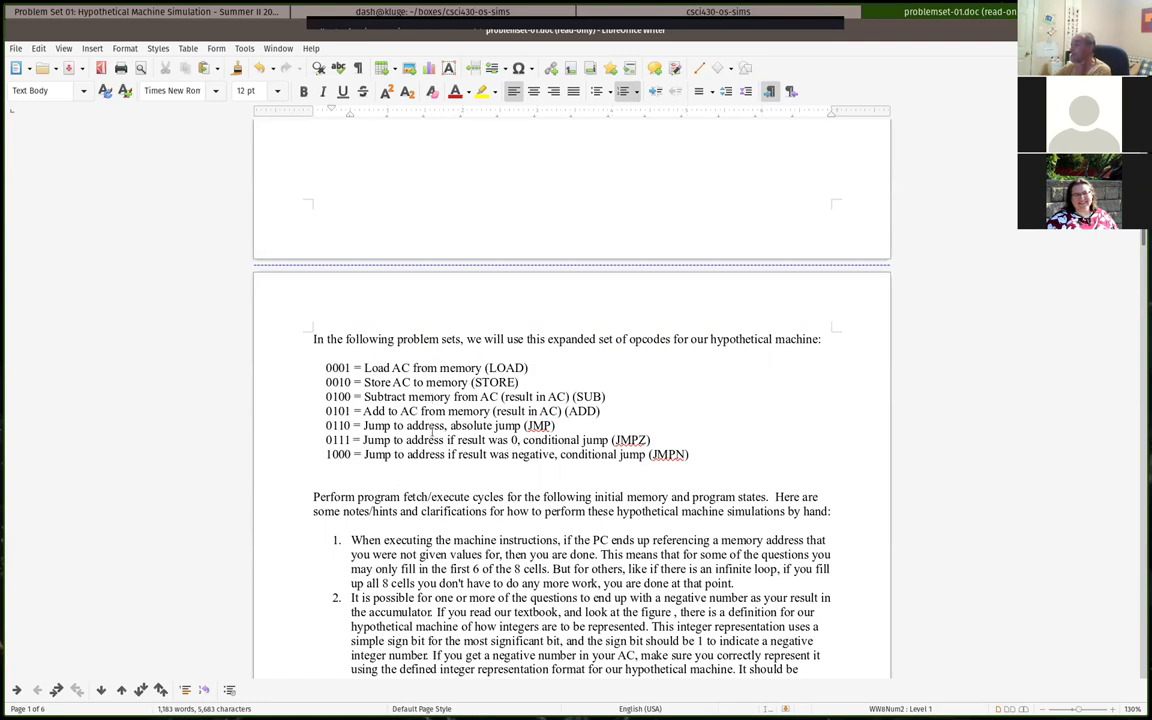
scroll(434, 431, down, 3)
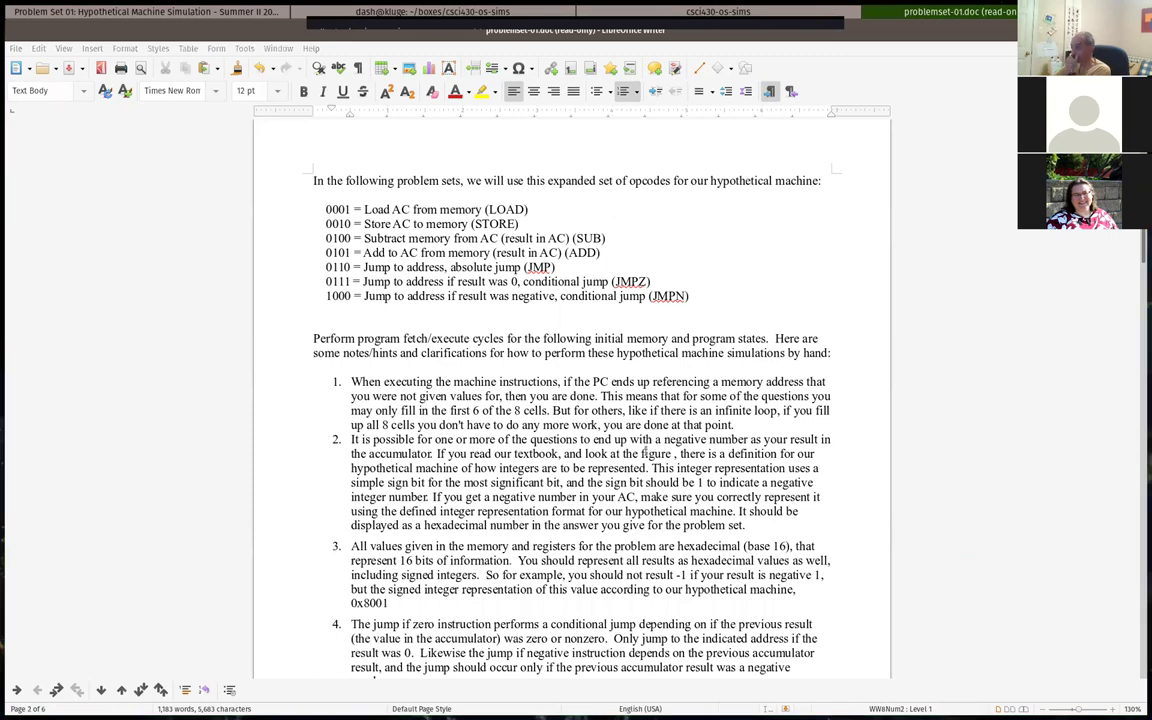
scroll(642, 451, down, 15)
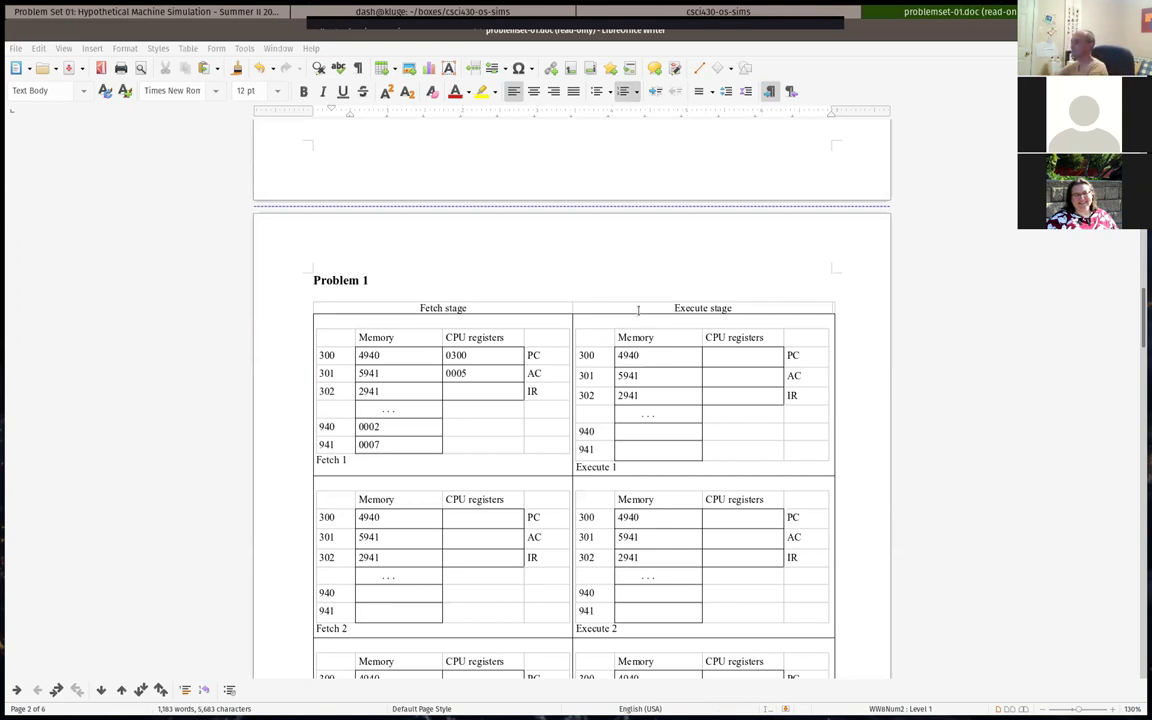
scroll(638, 308, down, 5)
scroll(638, 310, down, 7)
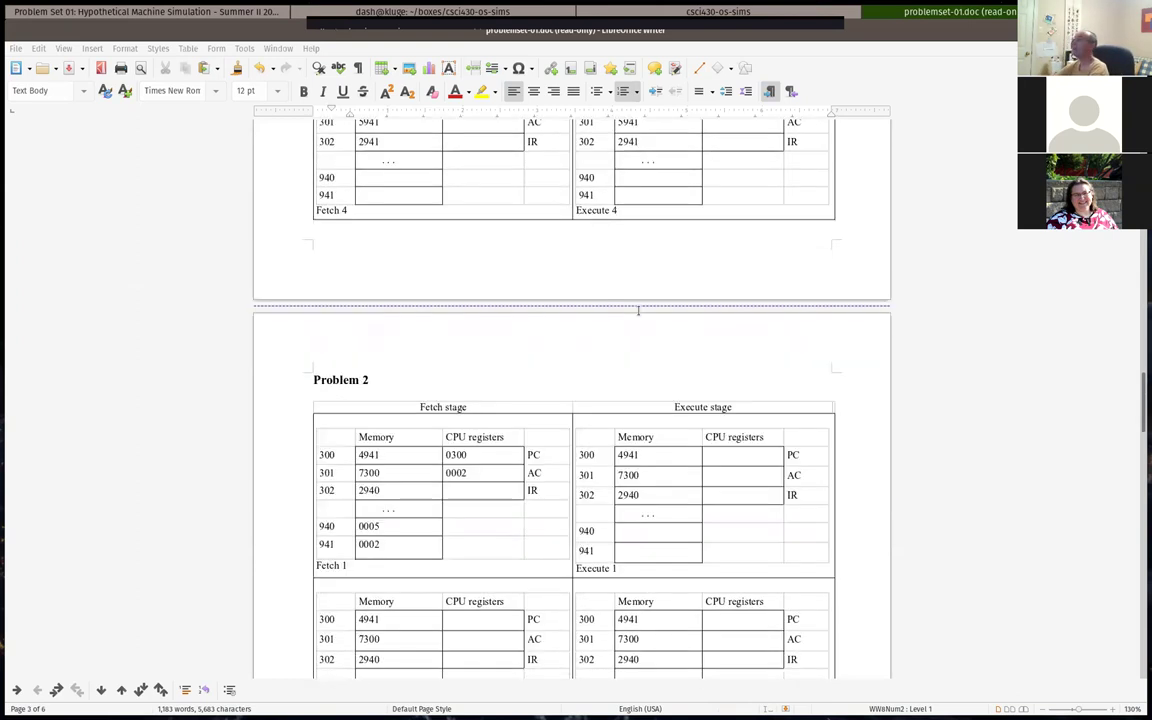
scroll(638, 310, up, 12)
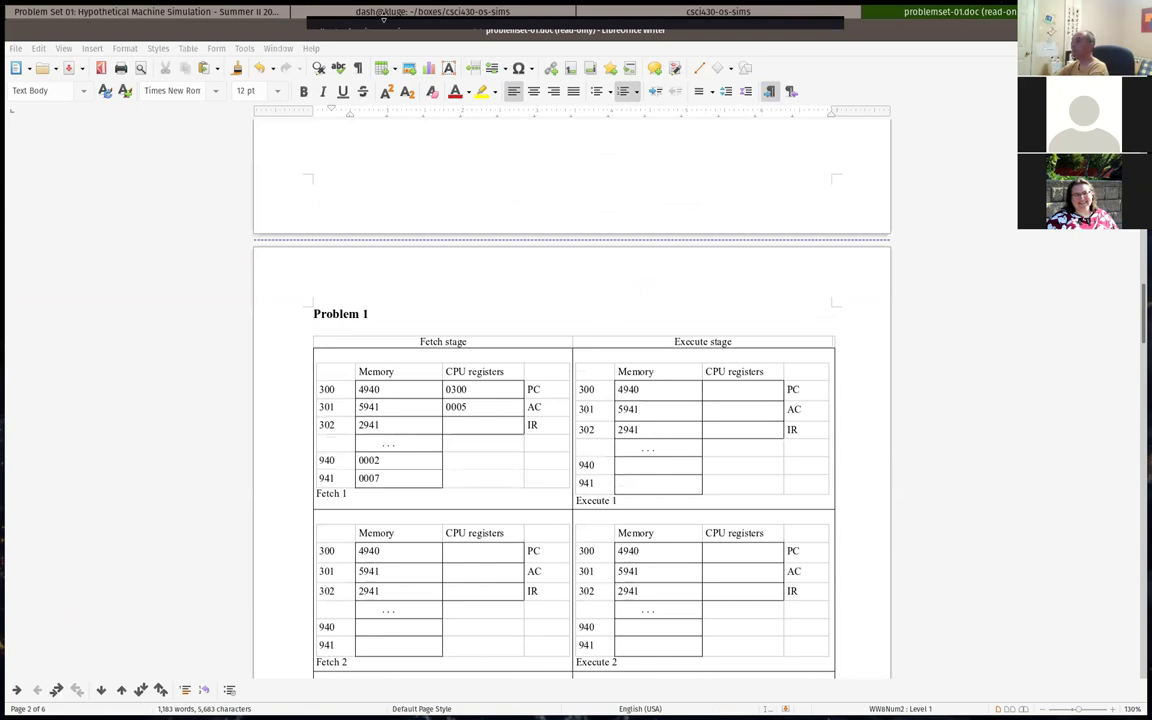
Switch to Firefox and go past the course playlist and Bitbucket repository pages to assg01-tests.cpp in code-server
click(383, 14)
click(185, 11)
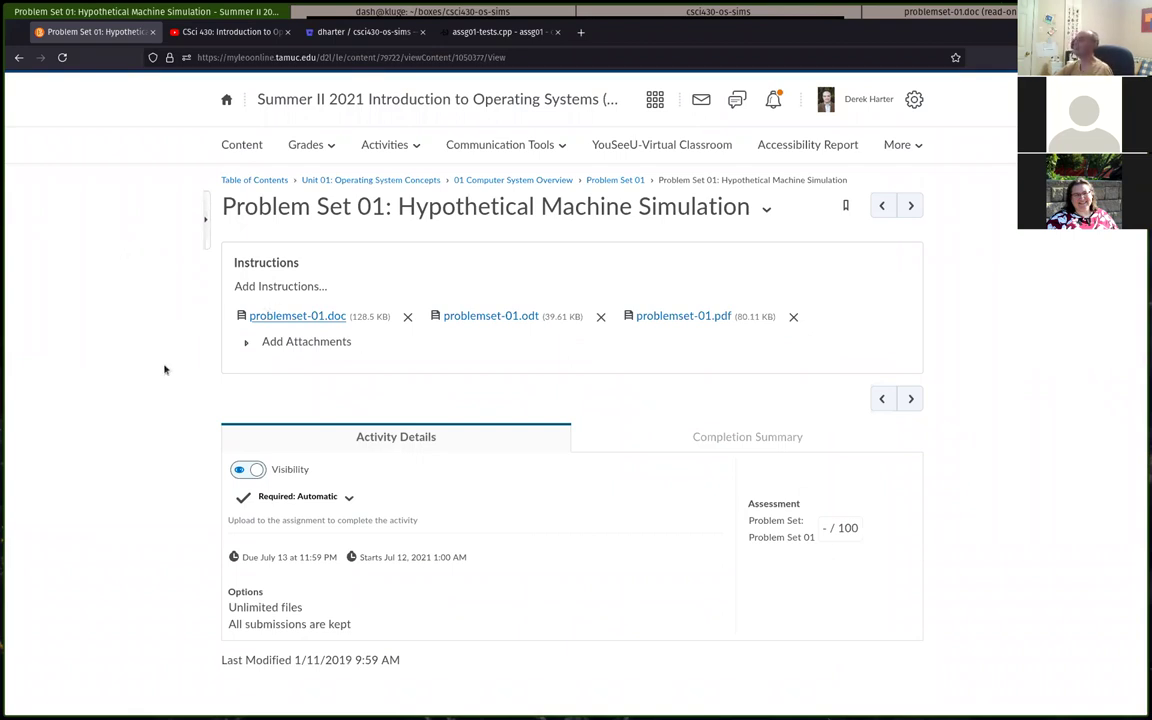
click(231, 33)
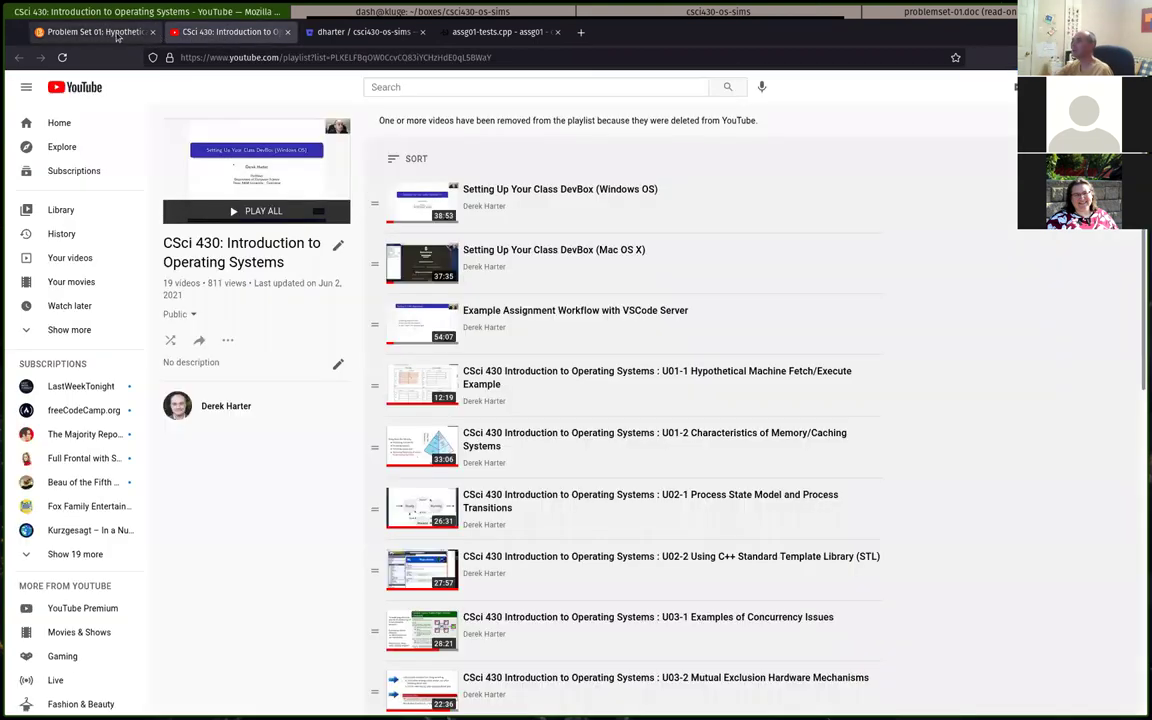
click(365, 32)
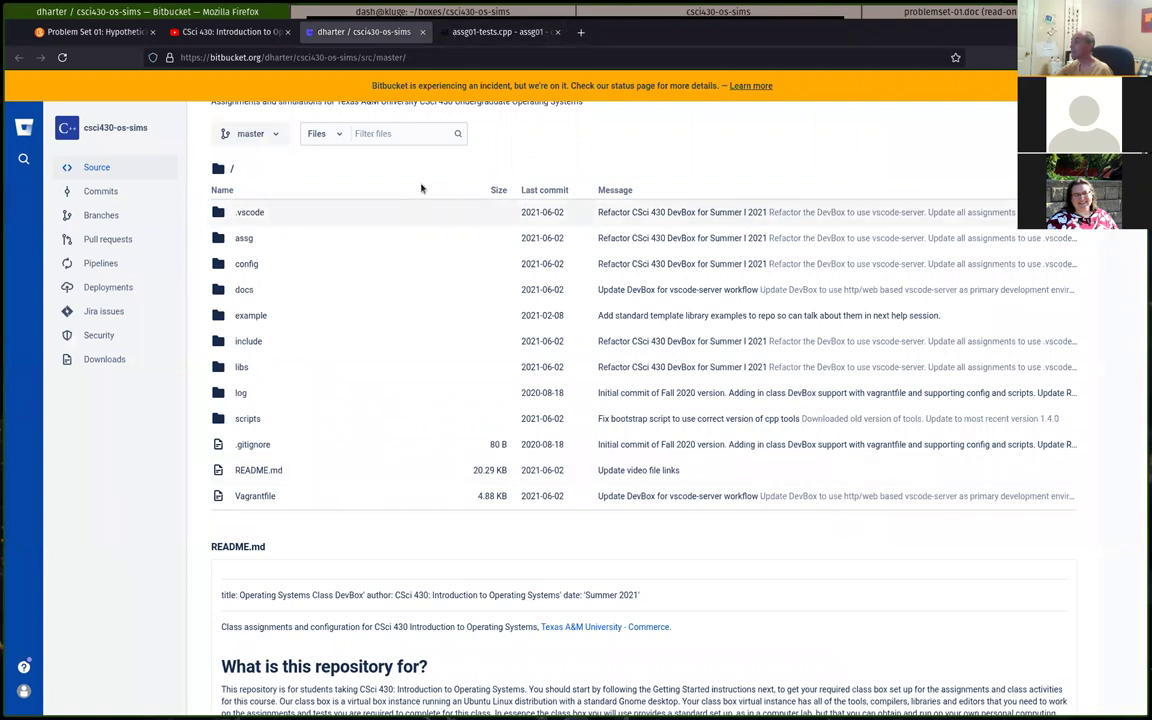
click(407, 33)
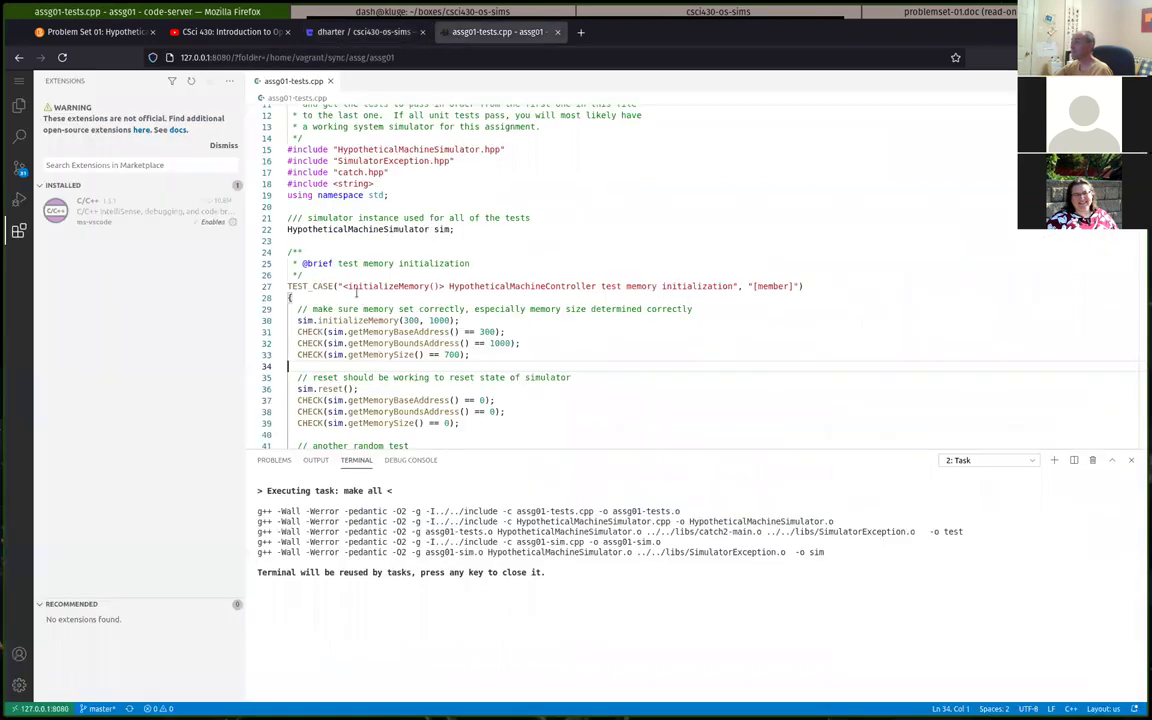
Show the assg01 folder's files and open the assignment description assg01.md
scroll(356, 292, up, 4)
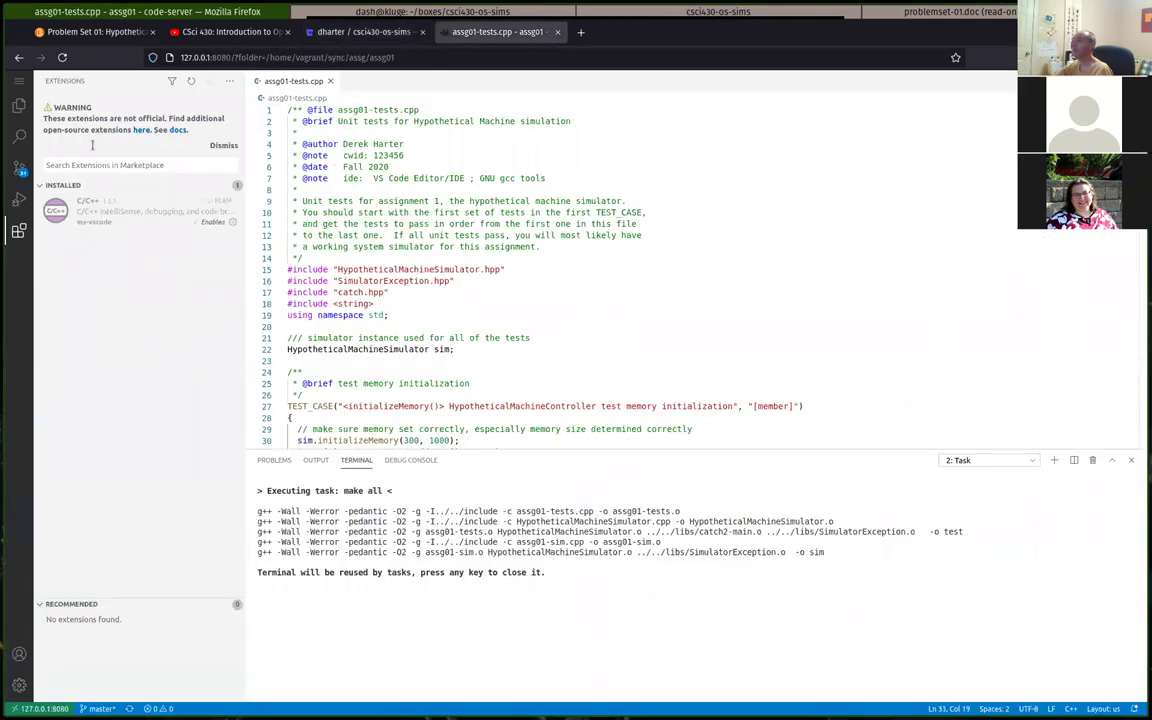
click(18, 104)
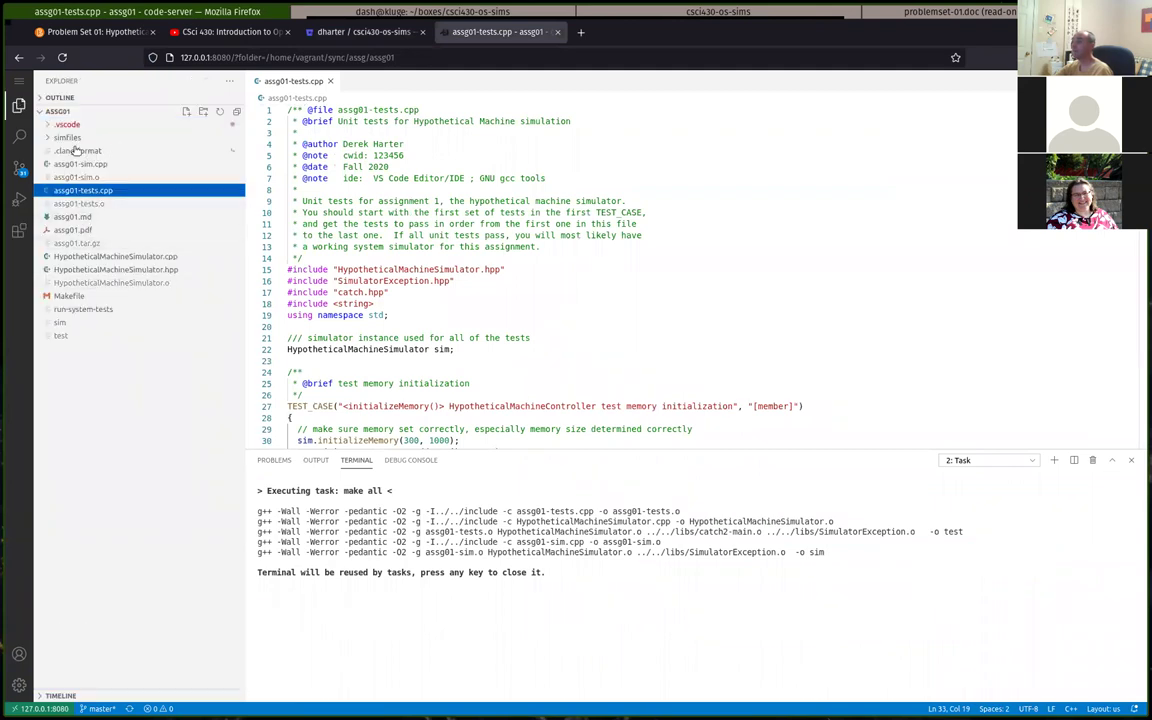
click(77, 217)
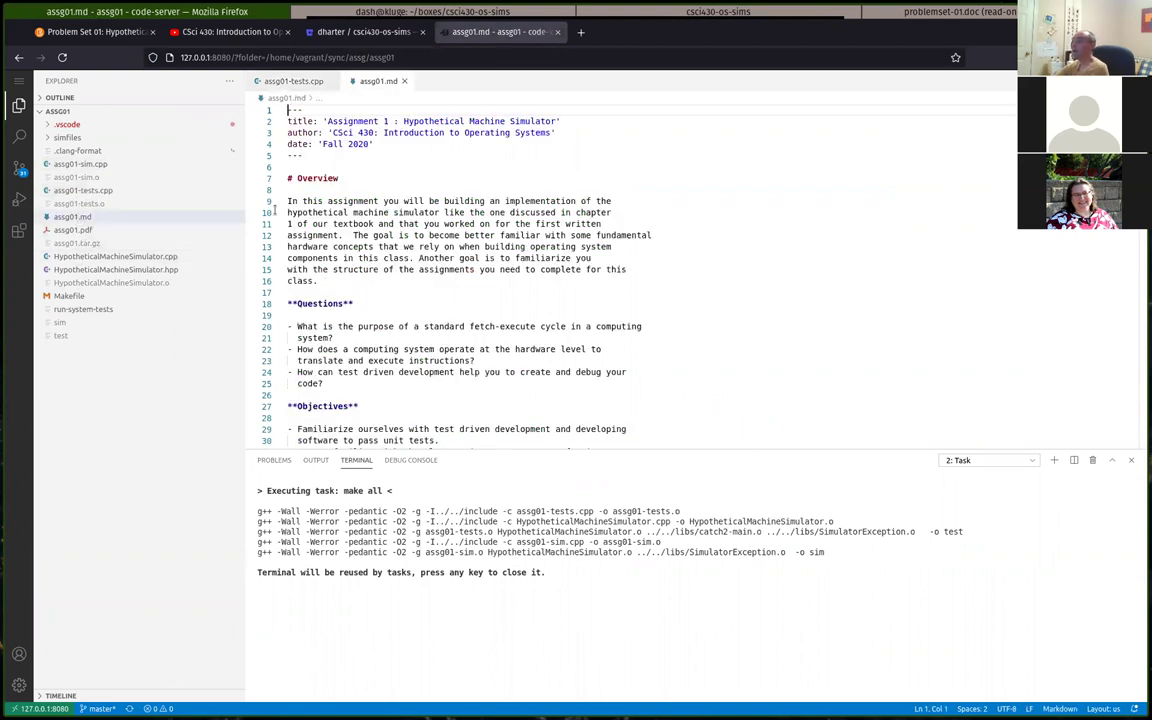
Examine the Introduction of assg01.md, including the opcode table and the text on the given simulation structure
scroll(437, 319, down, 1)
scroll(437, 319, down, 5)
scroll(419, 342, up, 6)
scroll(448, 300, down, 11)
click(409, 312)
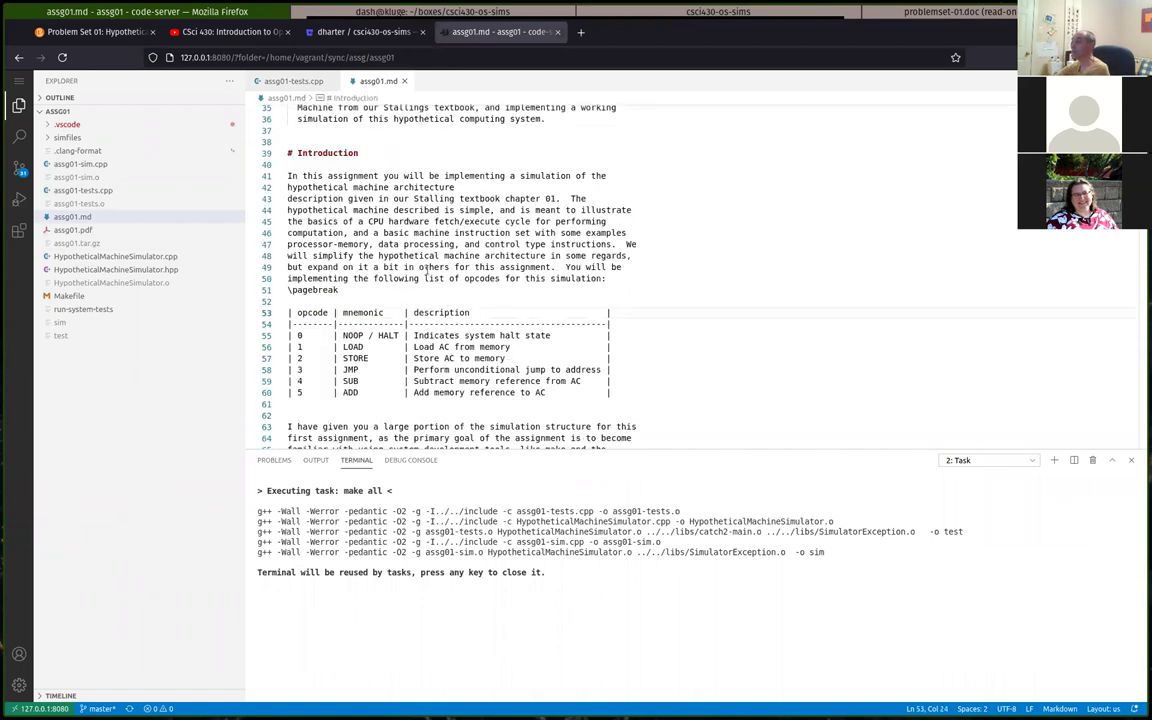
scroll(397, 308, down, 10)
click(397, 313)
scroll(397, 313, up, 6)
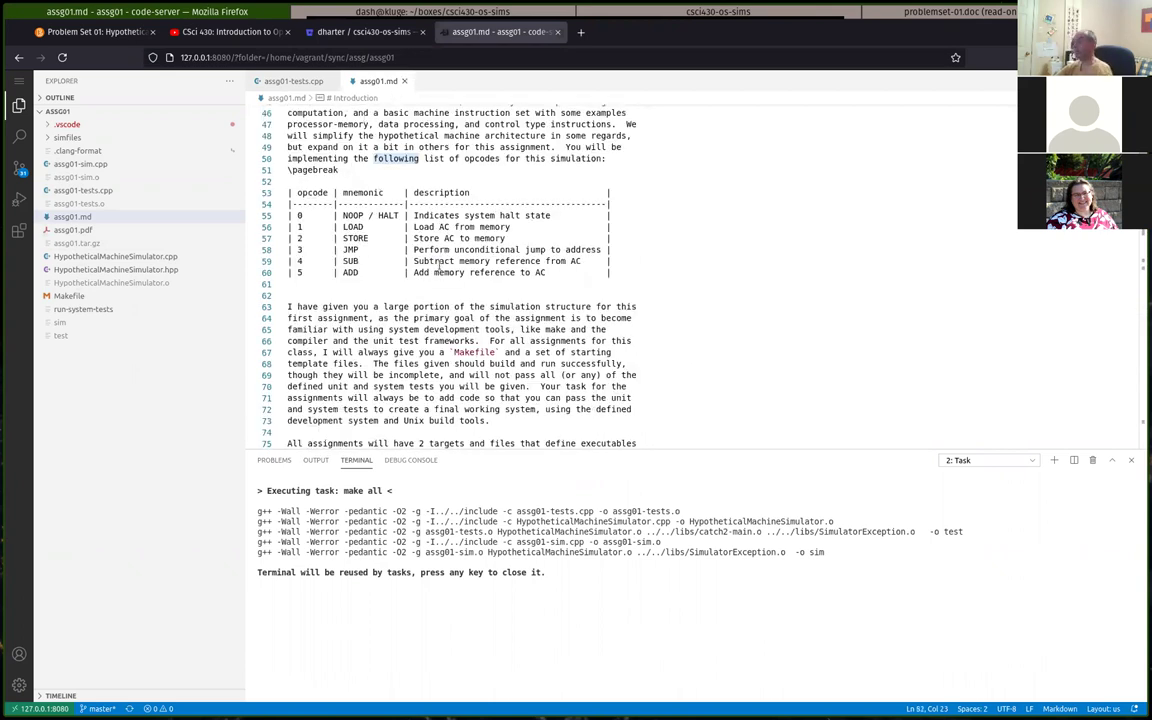
right_click(384, 309)
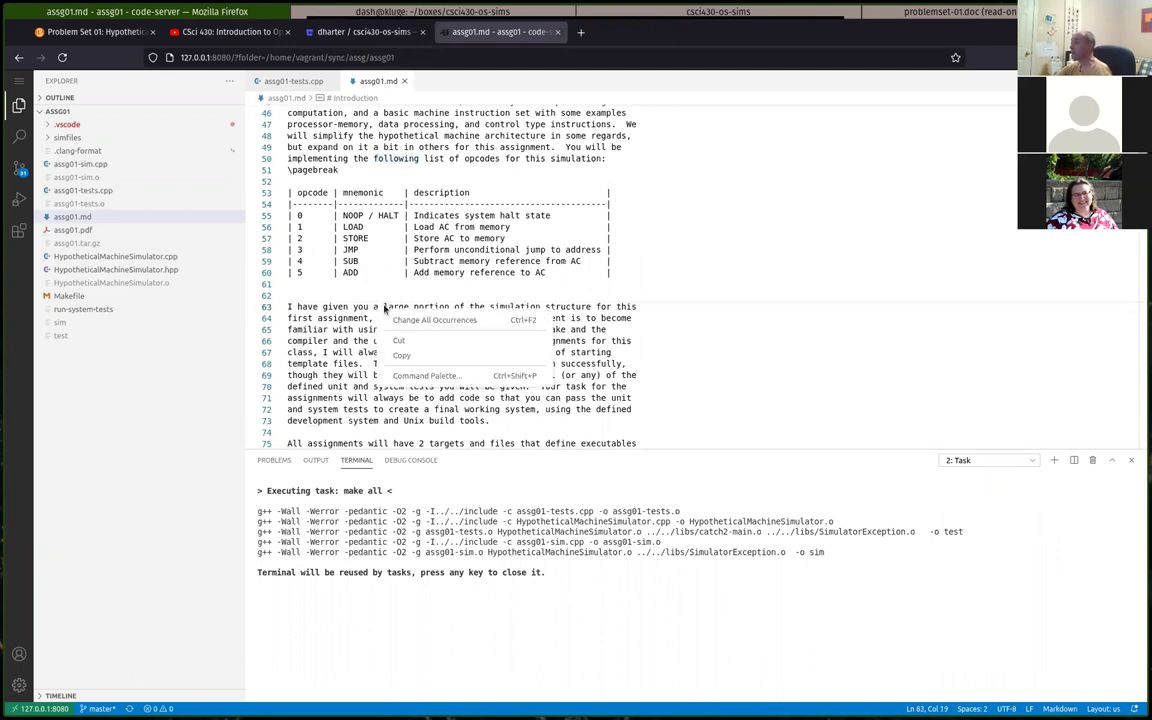
key(Escape)
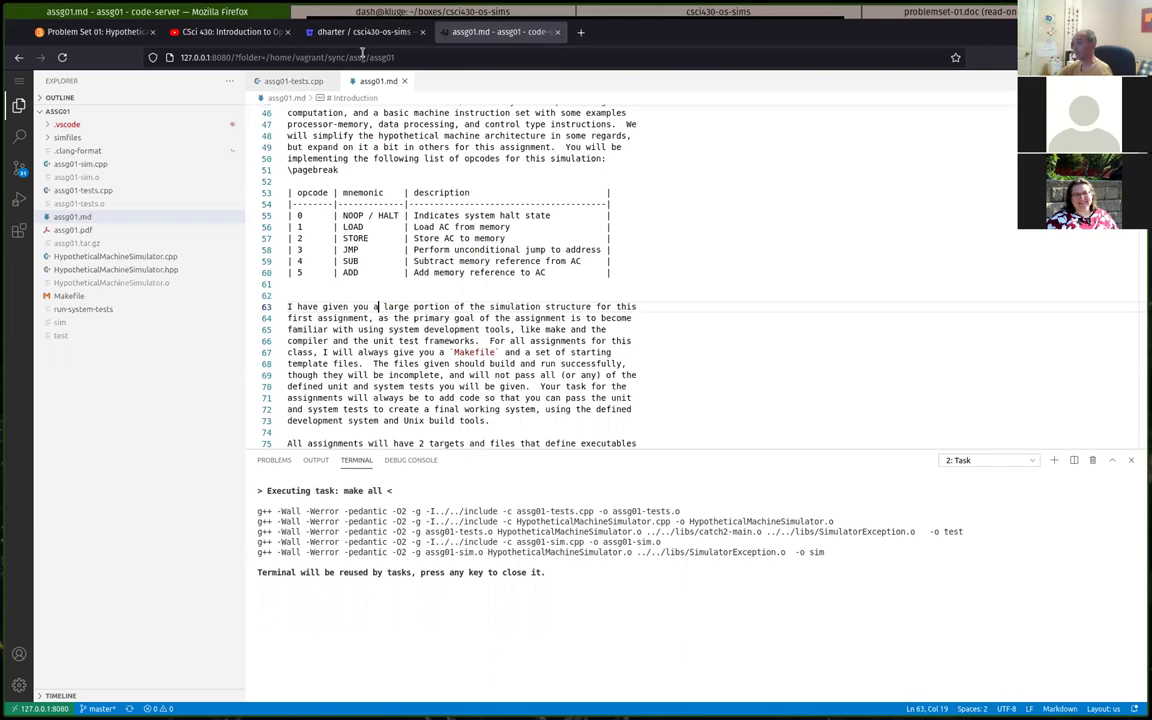
Open the rendered preview of assg01.md and skim through it to the System Tests section
right_click(375, 82)
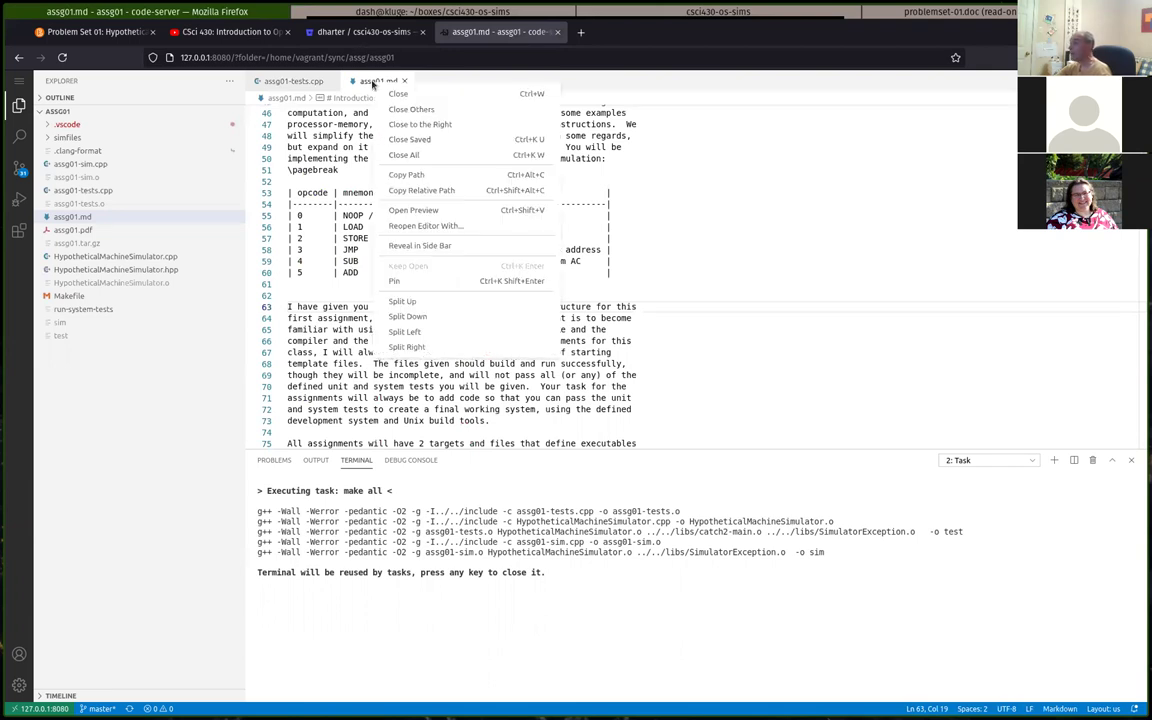
click(520, 211)
scroll(360, 200, down, 2)
scroll(363, 226, down, 10)
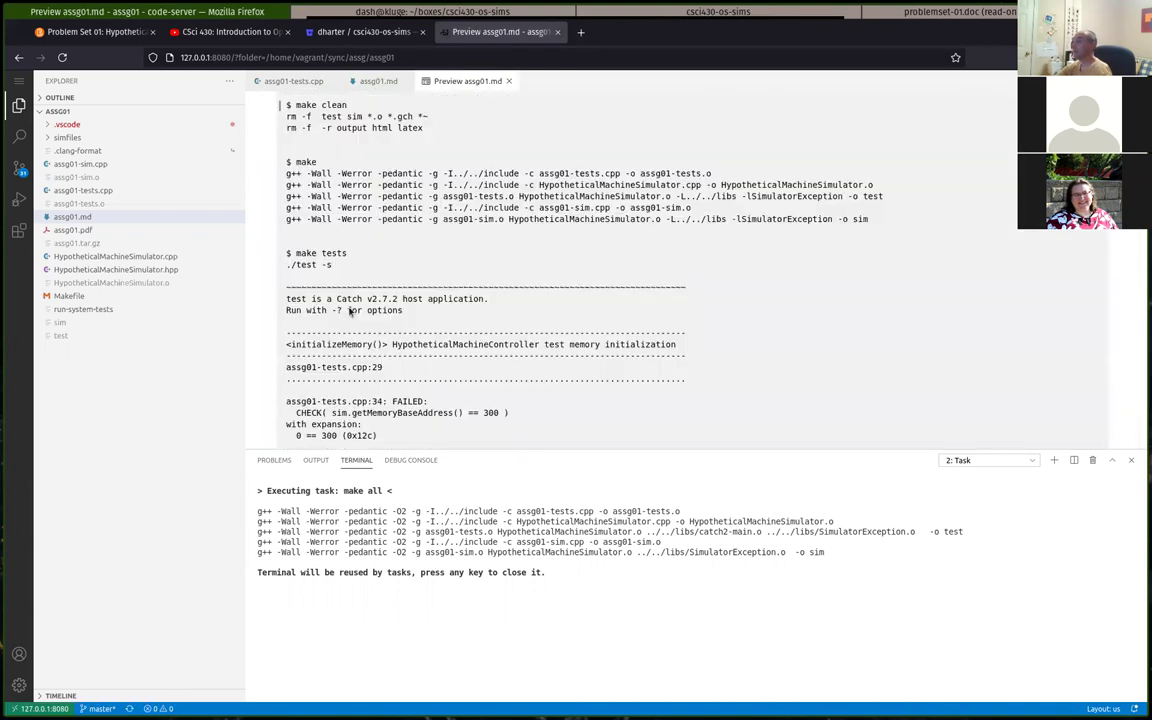
scroll(350, 310, down, 10)
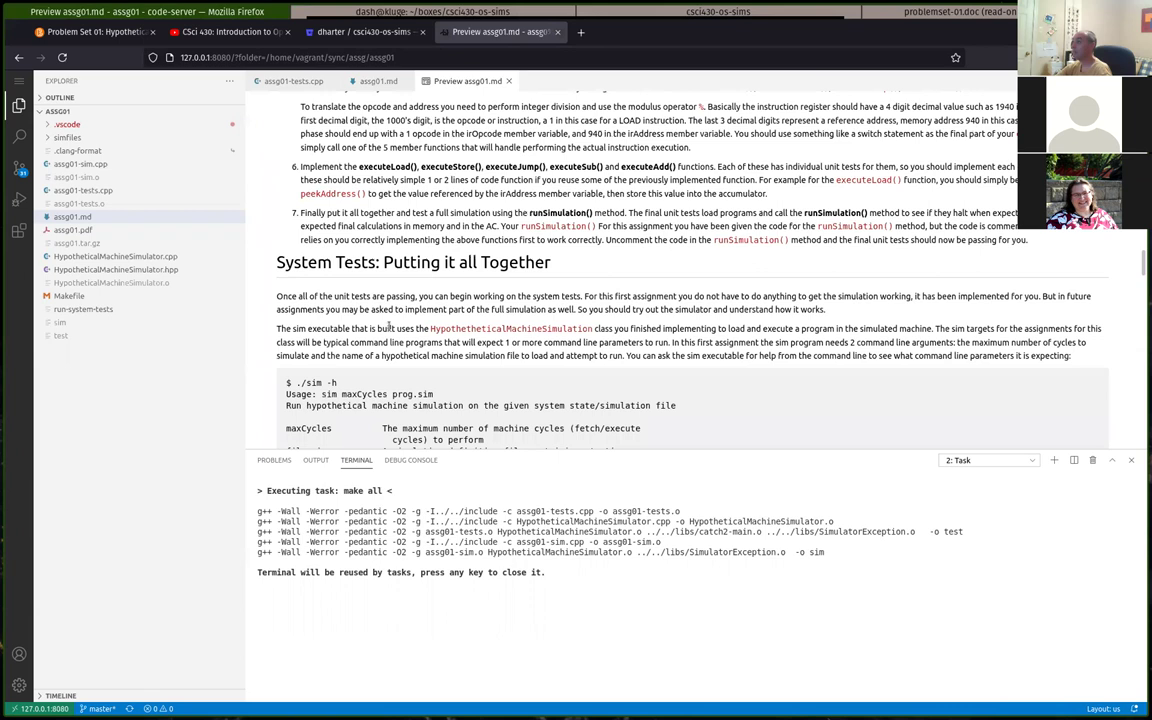
Open assg01.pdf from the assg01 folder
click(83, 233)
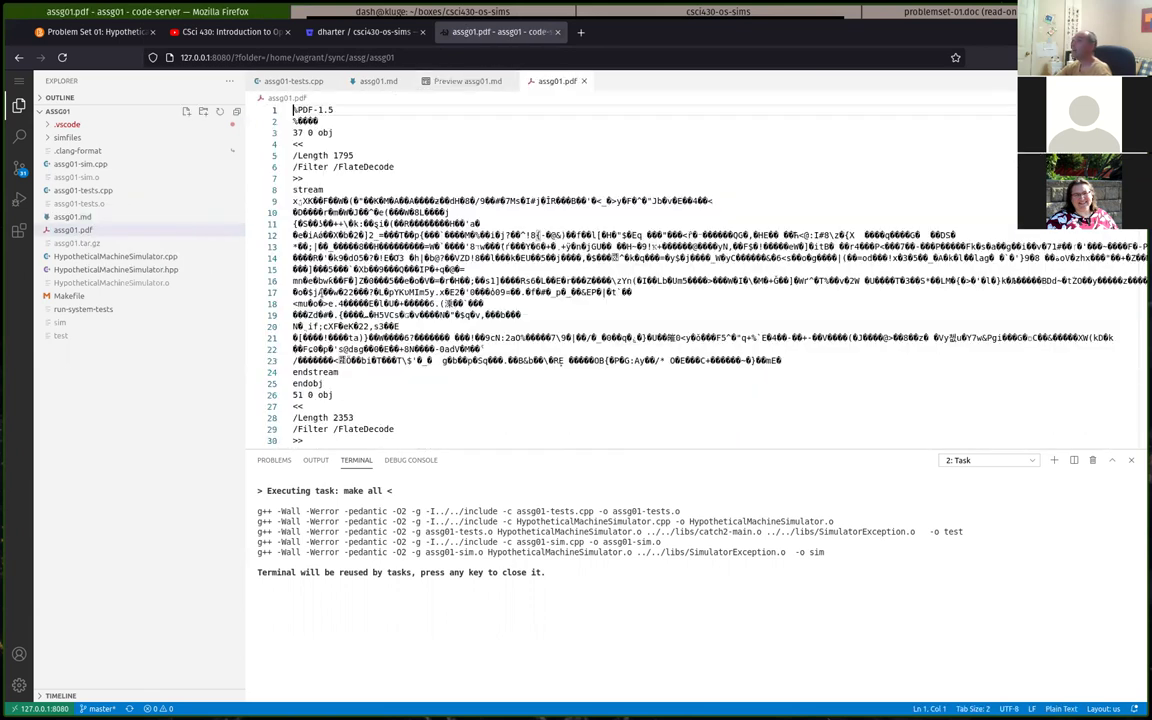